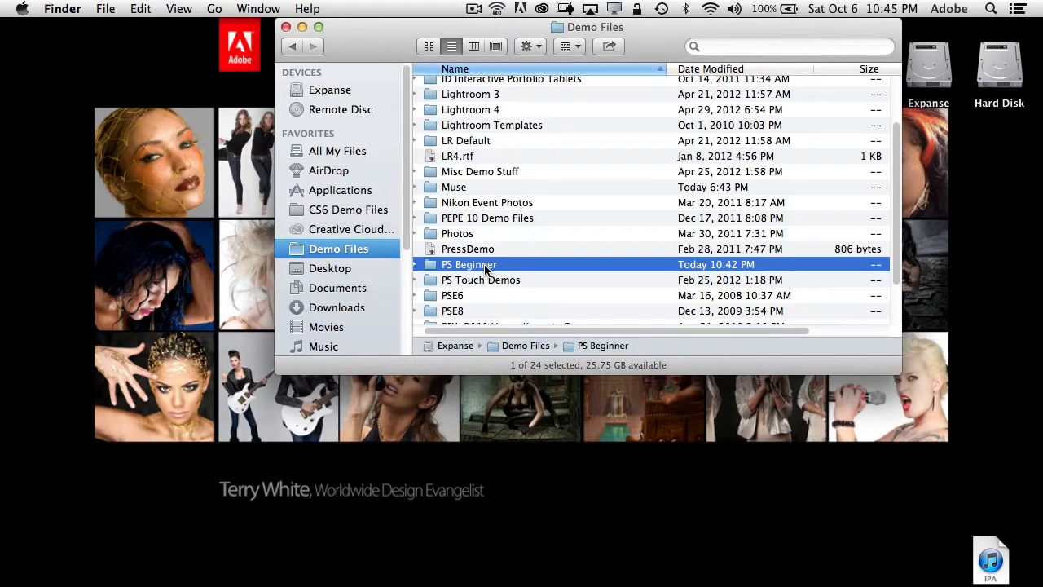
left_click_drag(484, 264, 235, 565)
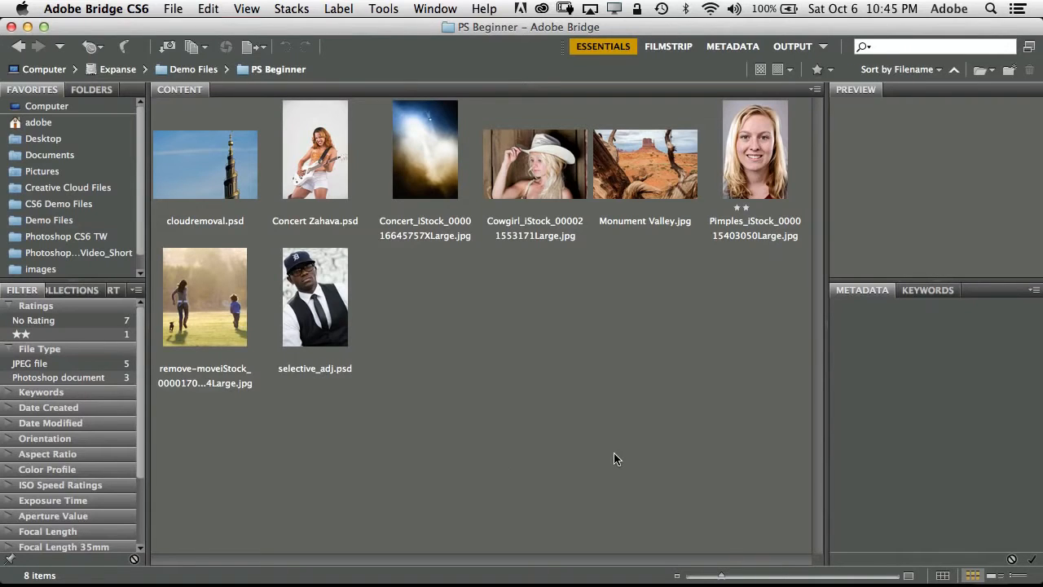
double_click(752, 167)
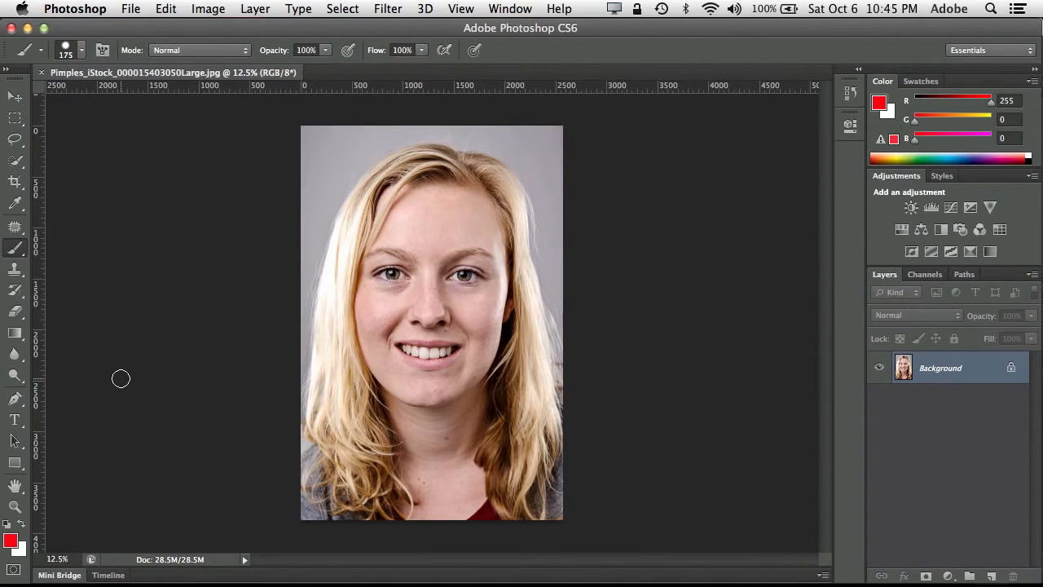
- Activate the Spot Healing Brush and try it on the blemish on the woman's upper forehead
key("super+equal")
key("super+equal")
key("super+equal")
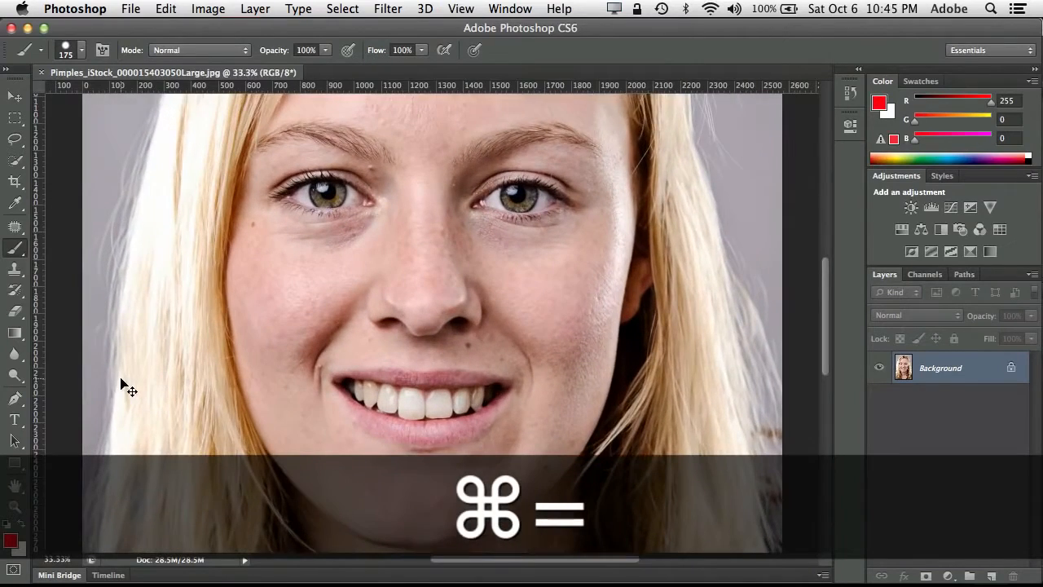
key("super+equal")
scroll(159, 376, "up", 5)
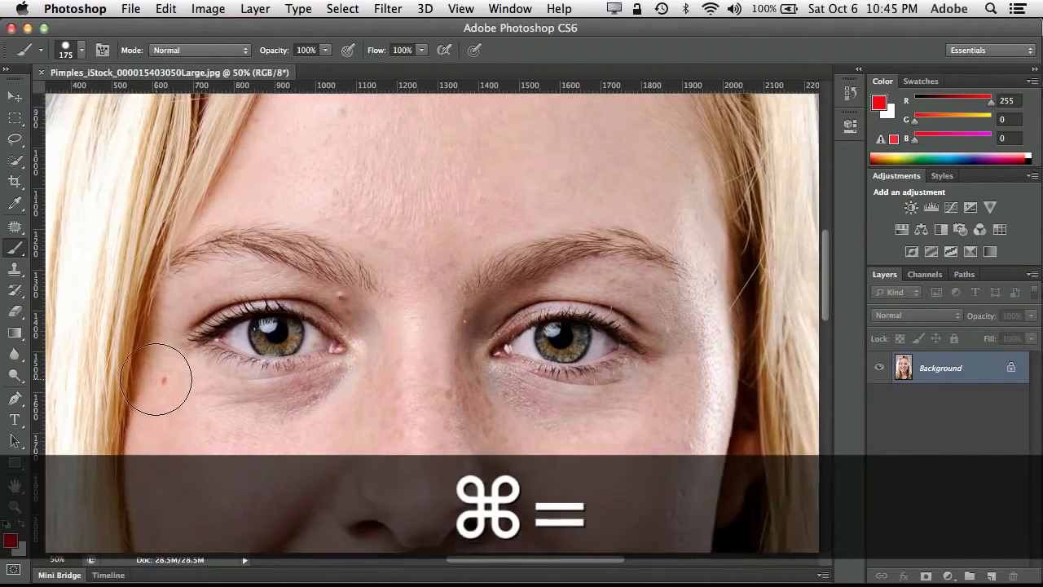
scroll(157, 378, "up", 3)
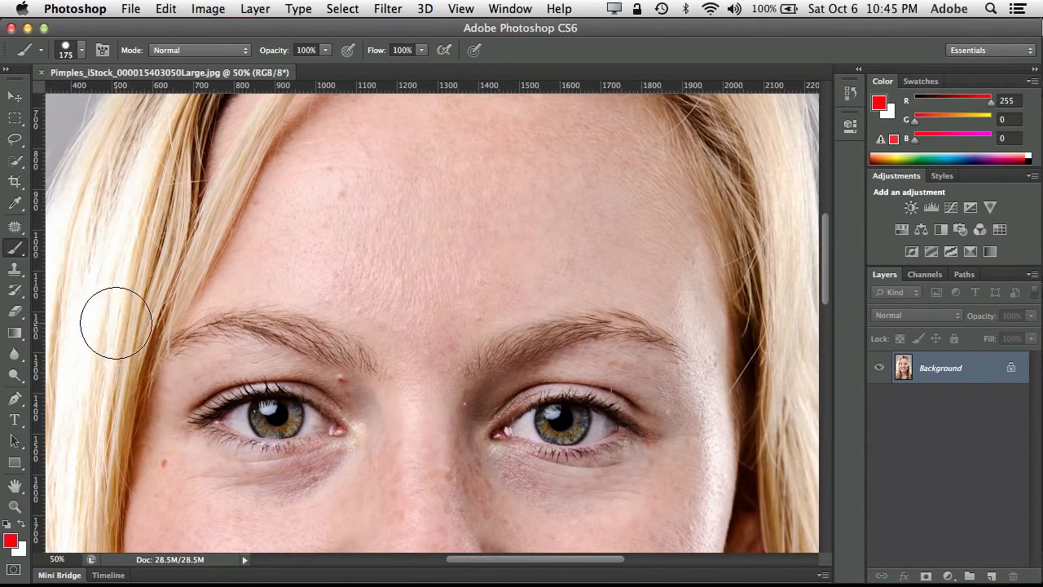
left_click(16, 228)
left_click(15, 229)
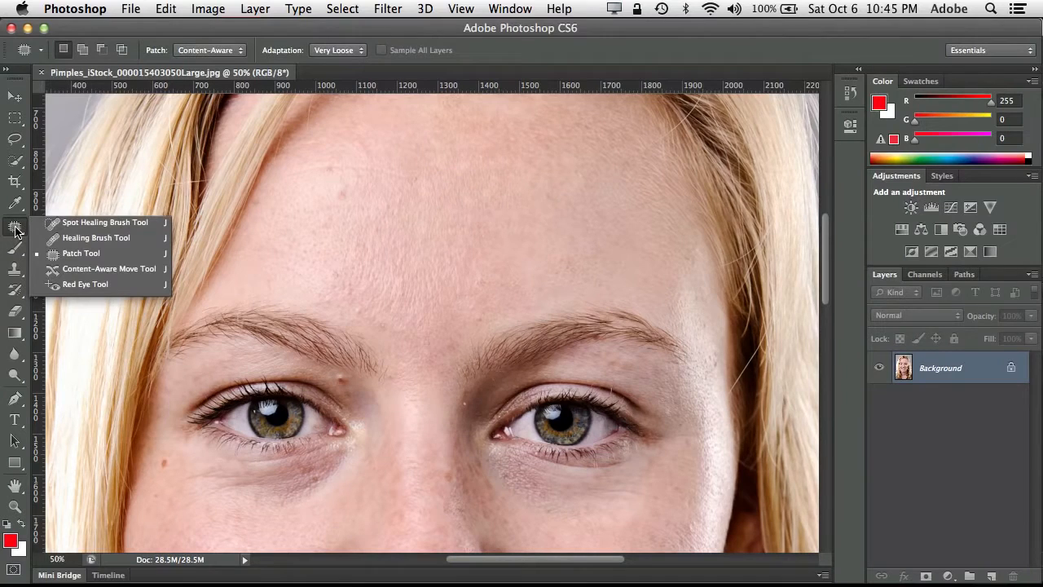
left_click(70, 226)
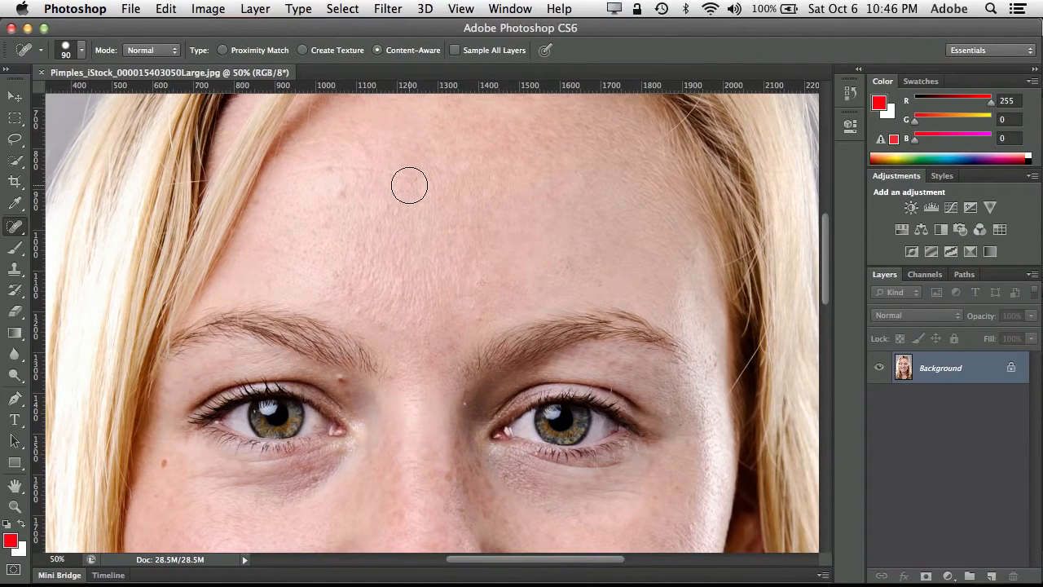
left_click(338, 201)
left_click(346, 203)
- Set the healing brush size to 77 px and its hardness to 3%
left_click(83, 52)
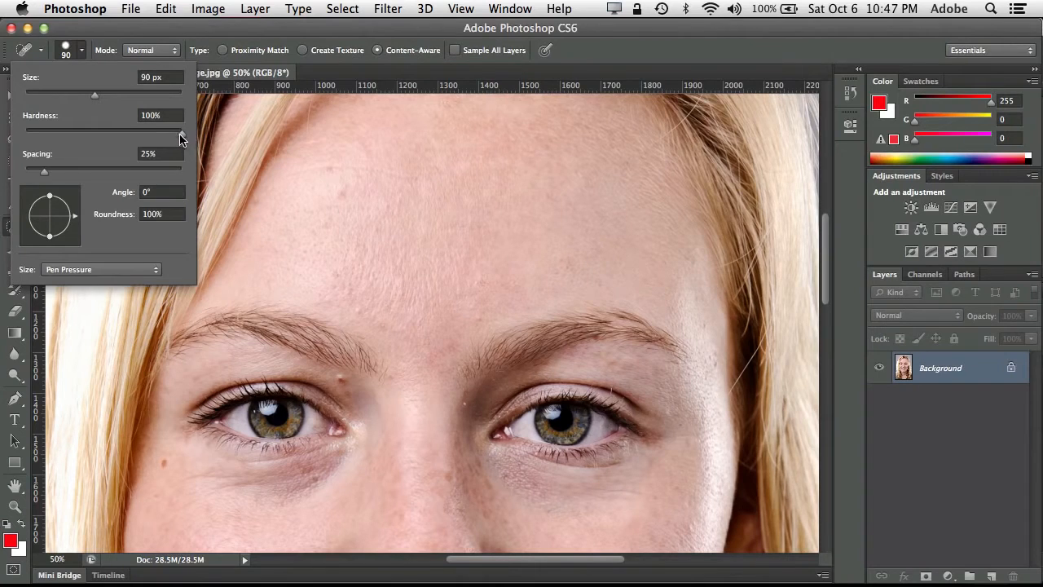
left_click_drag(181, 138, 25, 139)
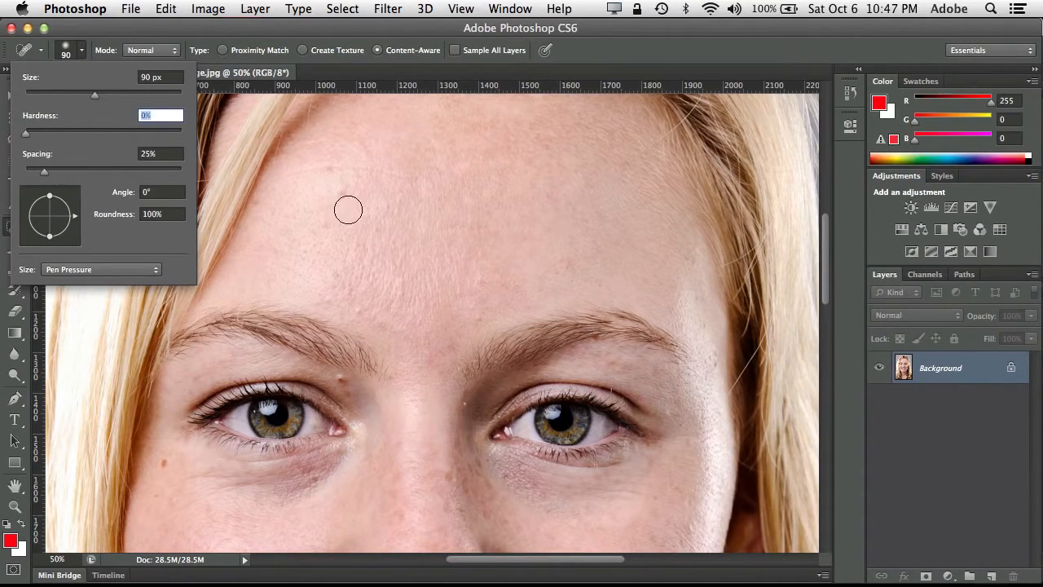
left_click(69, 54)
left_click(79, 55)
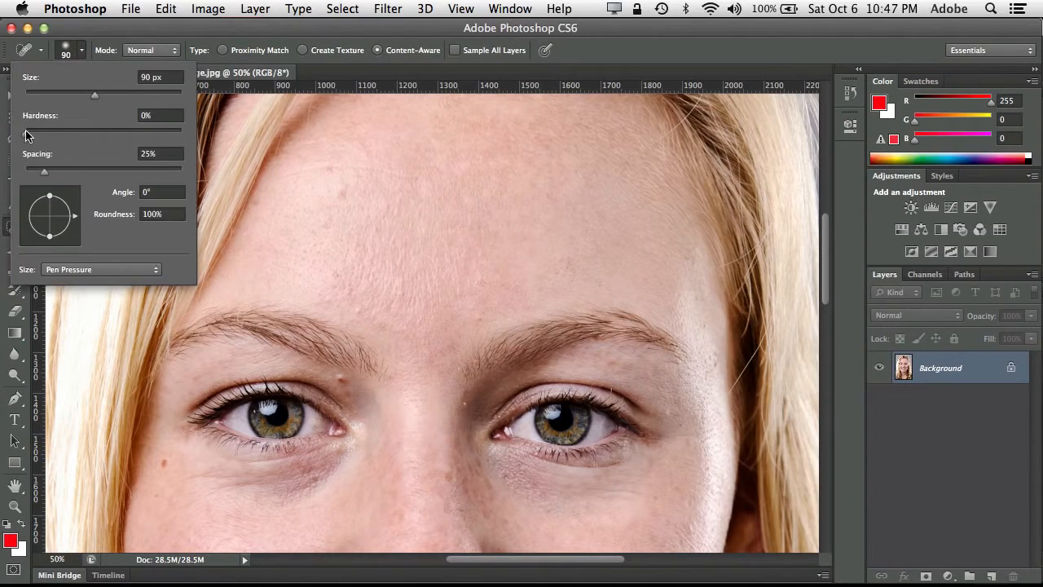
left_click_drag(95, 96, 84, 95)
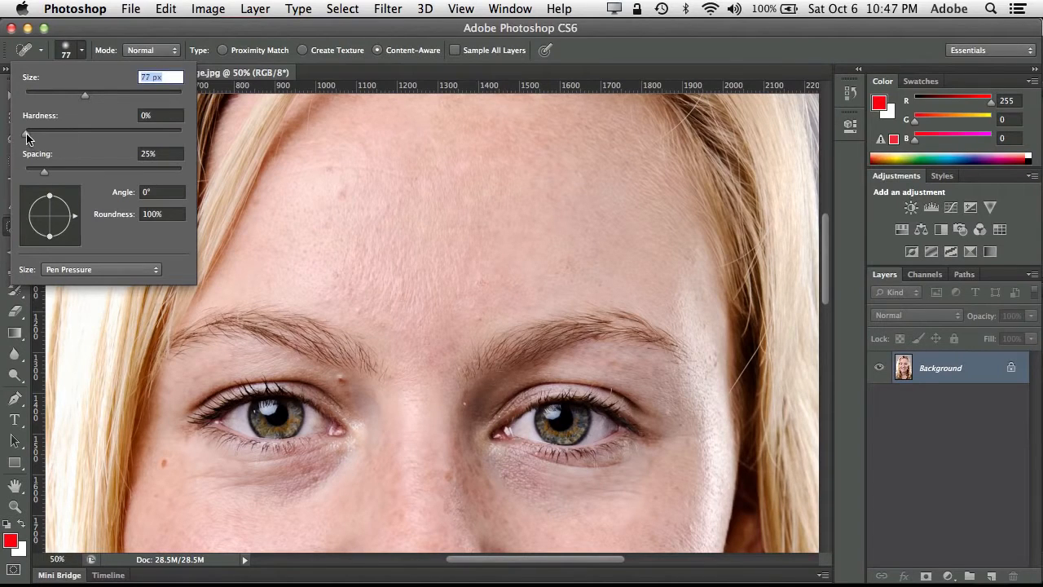
mouse_move(26, 137)
left_mouse_down()
mouse_move(181, 132)
mouse_move(30, 145)
left_mouse_up()
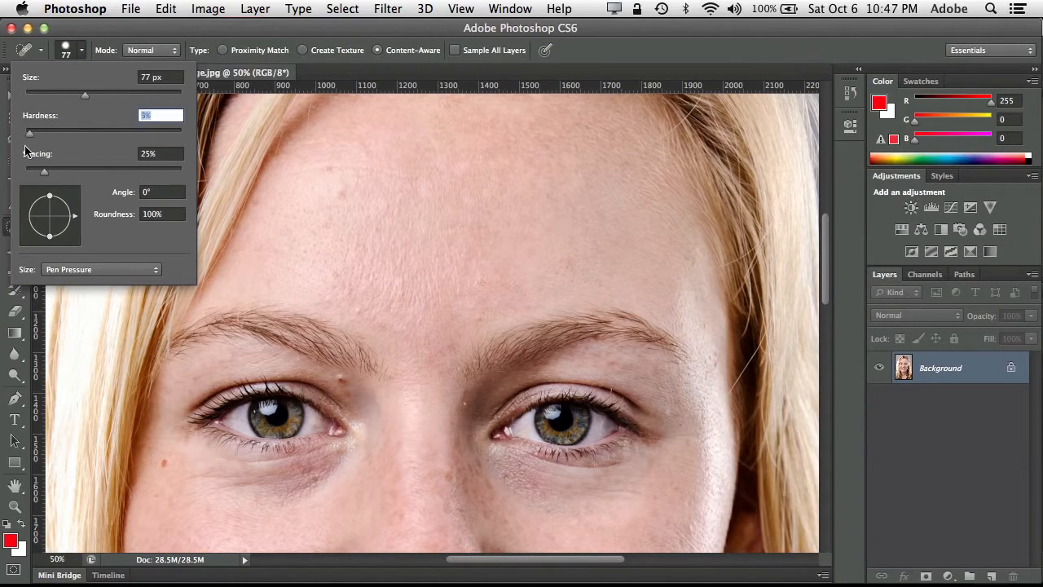
left_click(81, 54)
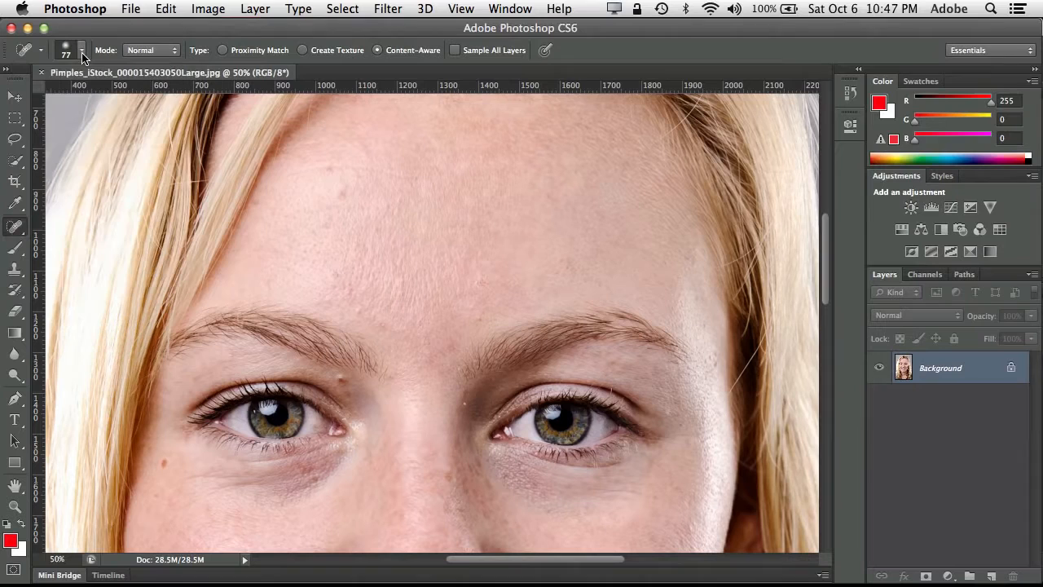
- Position the healing brush over the forehead blemish and resize the brush to 90 px
left_click(344, 198)
key("bracketleft")
key("bracketleft")
key("bracketleft")
key("bracketleft")
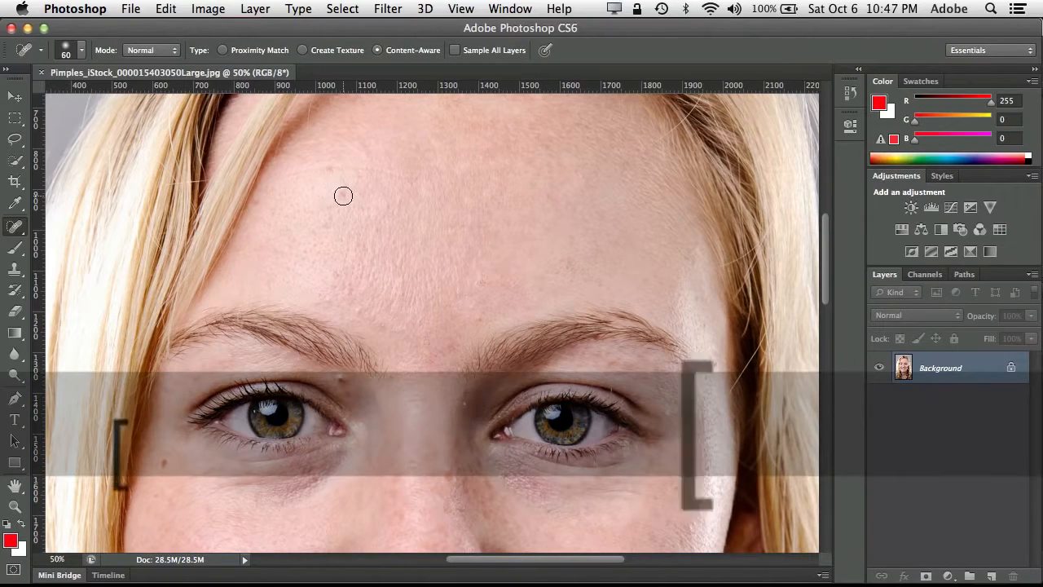
key("bracketright")
key("bracketright")
key("bracketright")
key("bracketright")
key("bracketright")
key("bracketright")
key("bracketright")
key("bracketright")
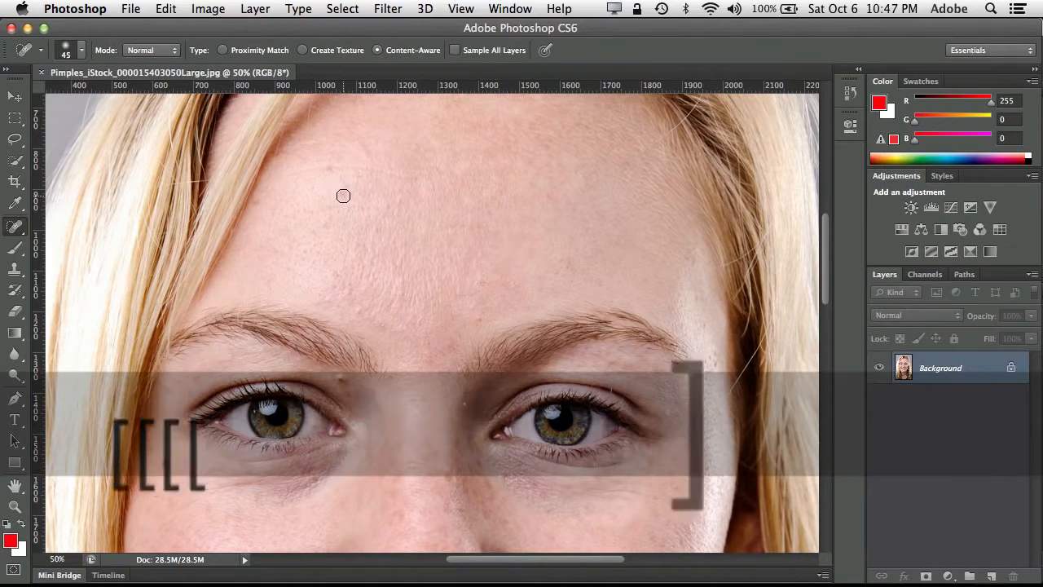
key("bracketleft")
key("bracketleft")
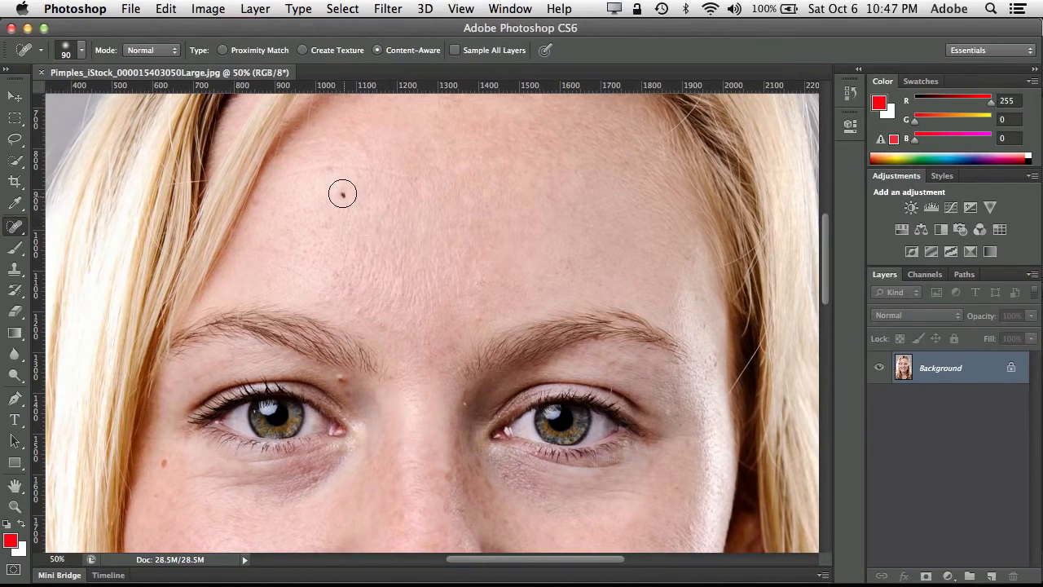
- Heal the spots and fine line on the forehead and the marks around the eyes, nose bridge and brows
left_click(341, 193)
mouse_move(337, 173)
left_mouse_down()
mouse_move(302, 171)
mouse_move(424, 174)
left_mouse_up()
left_click(333, 275)
left_click(343, 386)
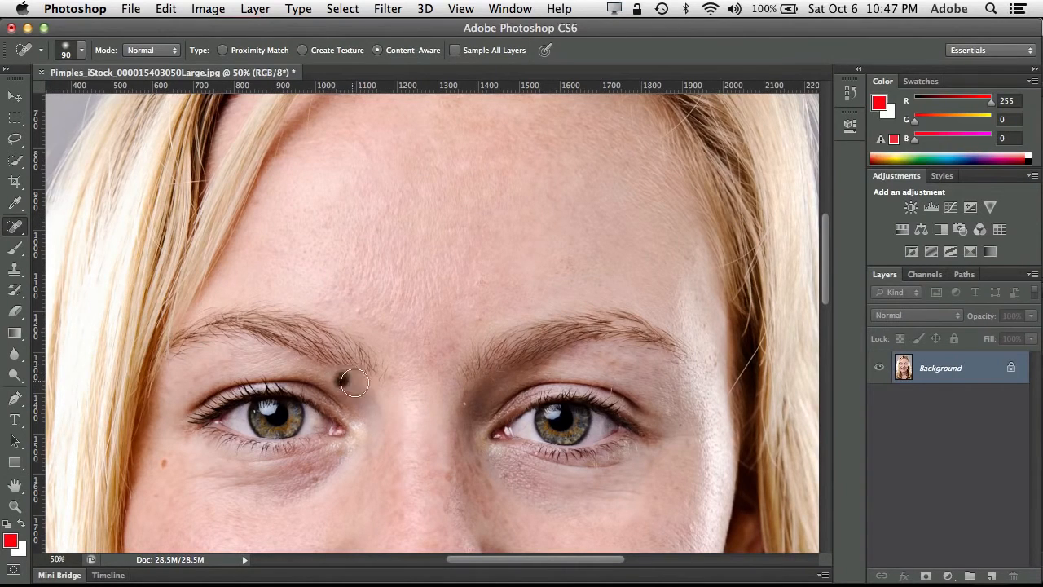
left_click(163, 465)
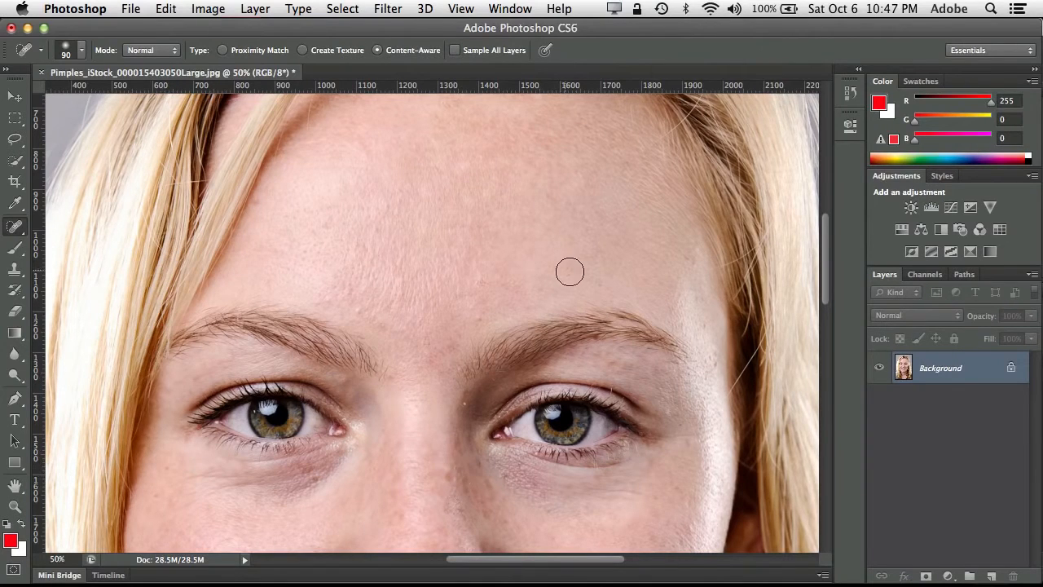
left_click(467, 401)
left_click(479, 322)
left_click(259, 201)
- Heal the blemishes on the lower cheek and the mark beside the corner of the mouth
key("space")
left_click_drag(428, 345, 418, 163)
left_click_drag(426, 270, 410, 191)
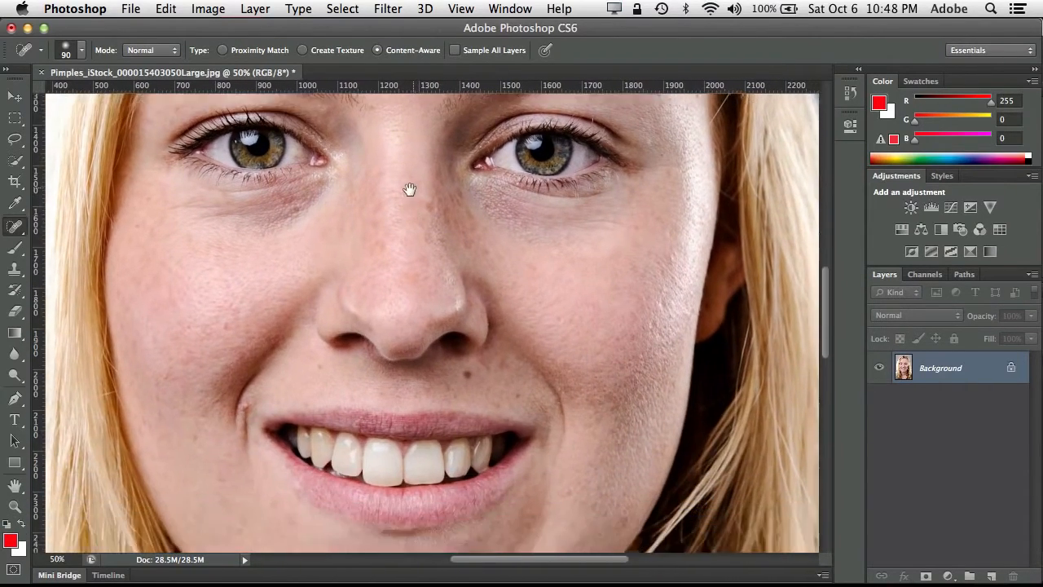
left_click(191, 414)
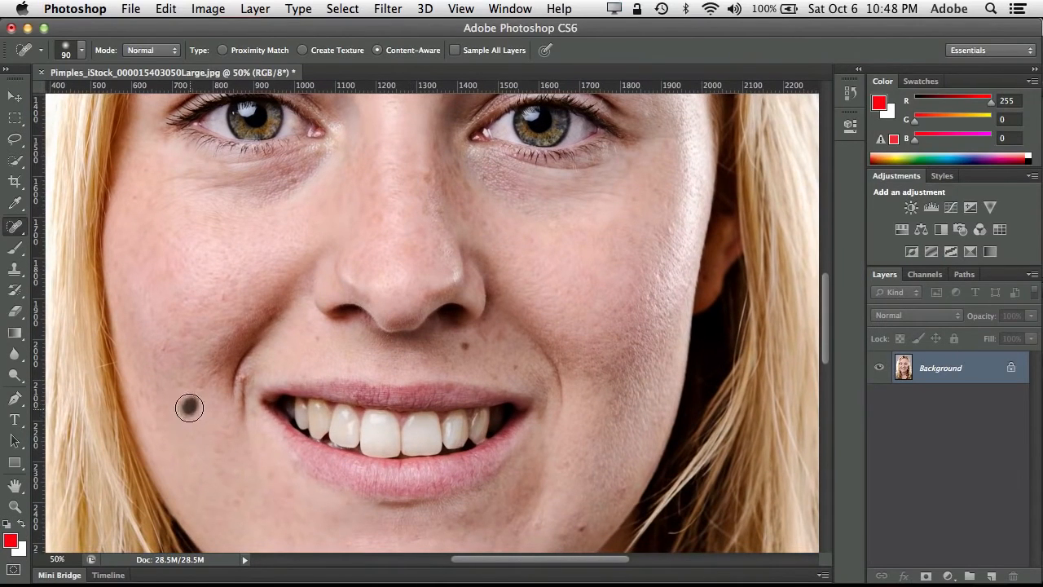
left_click(241, 377)
- Remove the spots on the chin, below the lips and along the jaw with short healing strokes
key("space")
left_click_drag(286, 488, 227, 327)
left_click(520, 368)
left_click_drag(550, 341, 565, 323)
left_click(353, 420)
left_click(422, 448)
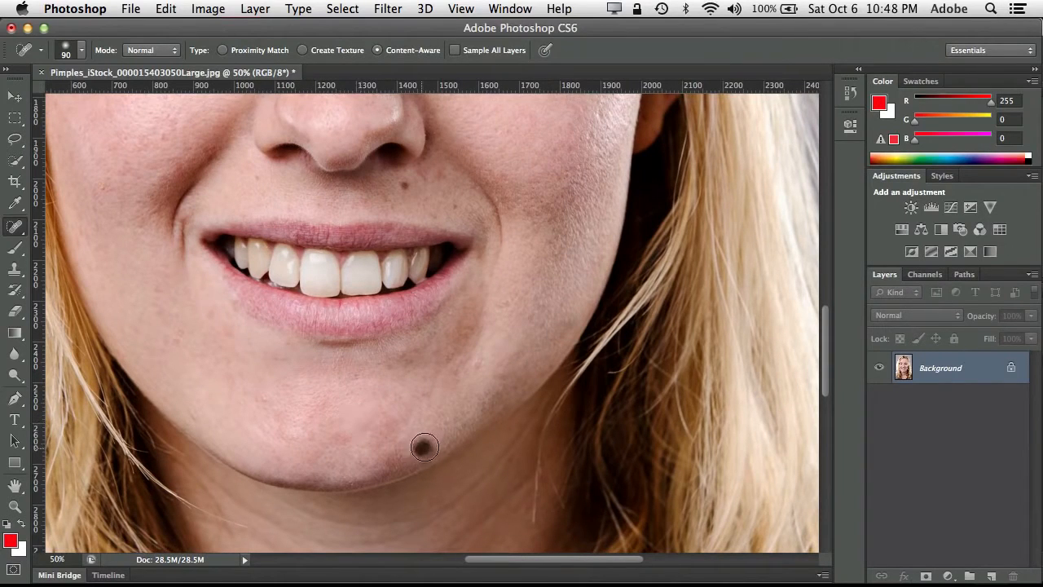
left_click(429, 393)
left_click_drag(473, 371, 494, 360)
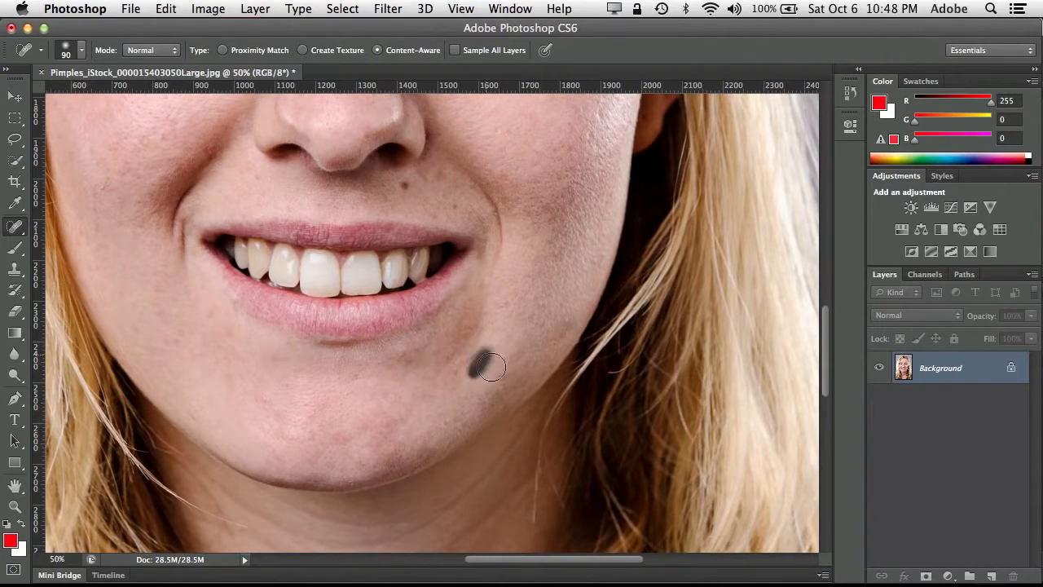
left_click(408, 450)
- Paint healing strokes along the creases across the neck below the chin to smooth them
key("space")
left_click_drag(415, 426, 445, 290)
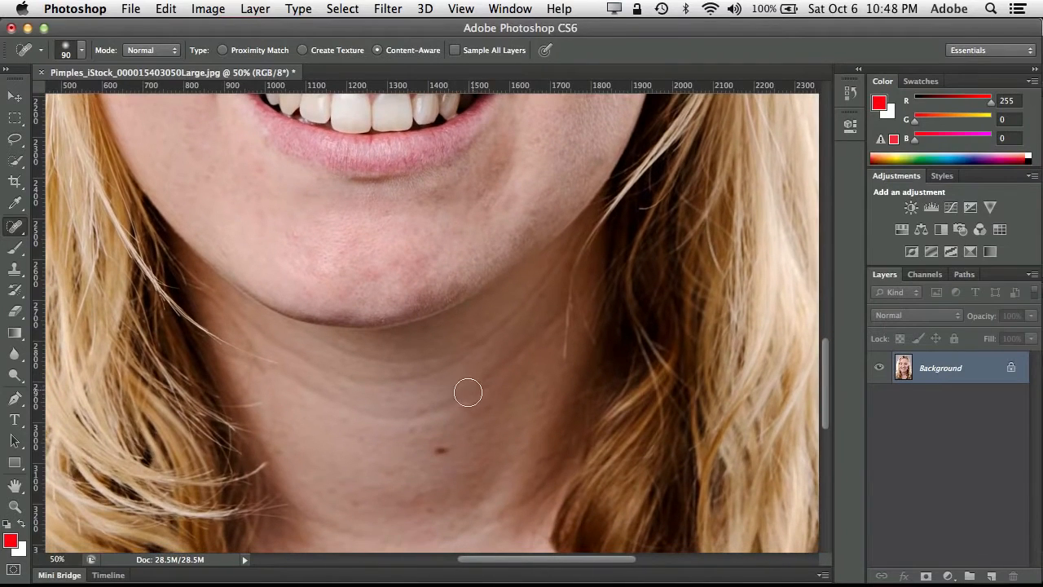
mouse_move(472, 395)
left_mouse_down()
mouse_move(388, 416)
mouse_move(310, 390)
left_mouse_up()
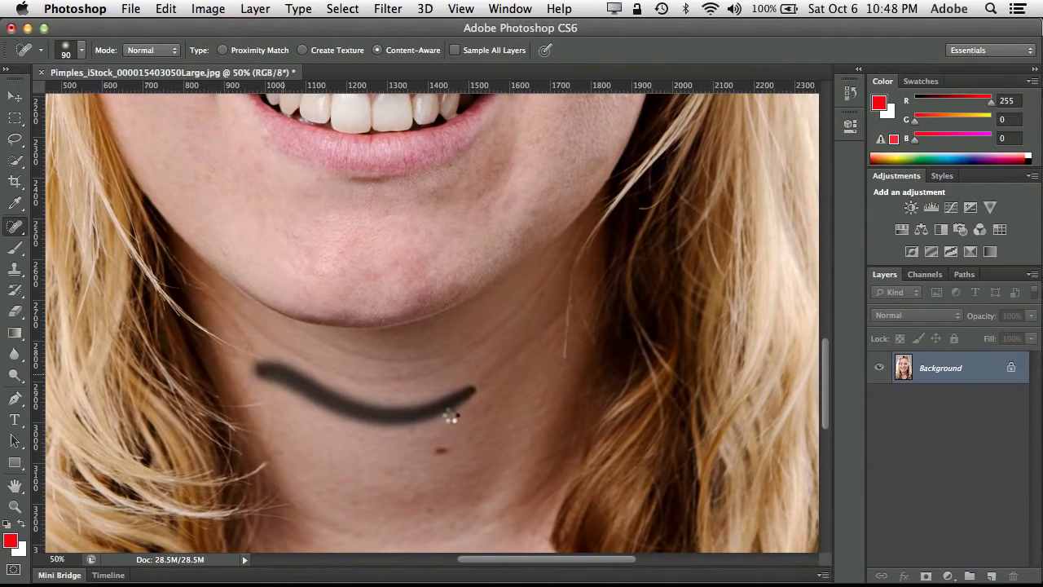
mouse_move(468, 405)
left_mouse_down()
mouse_move(466, 396)
mouse_move(531, 350)
left_mouse_up()
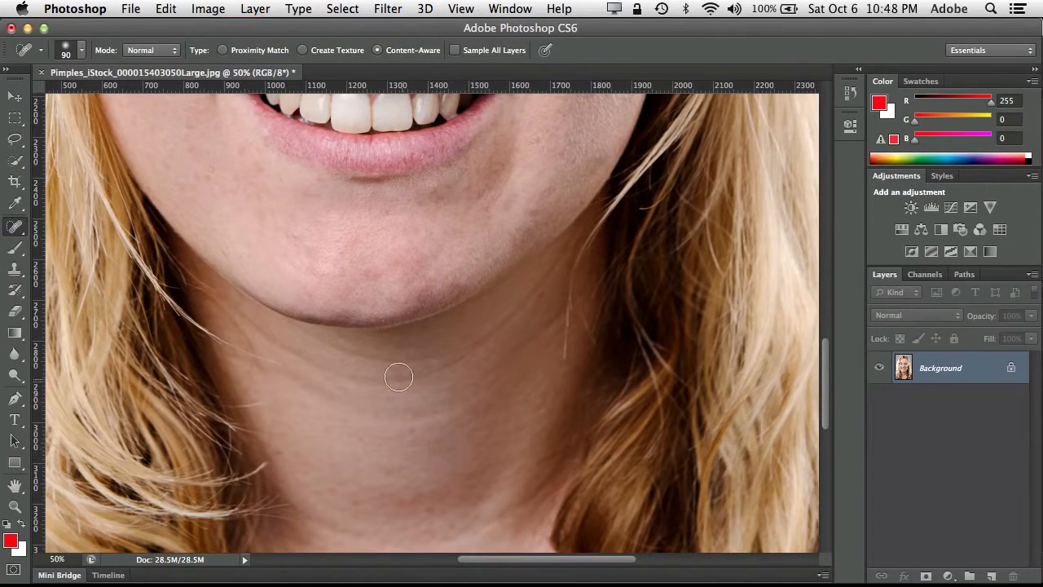
left_click_drag(389, 380, 277, 361)
mouse_move(354, 354)
left_mouse_down()
mouse_move(400, 359)
mouse_move(393, 378)
mouse_move(461, 359)
mouse_move(528, 294)
left_mouse_up()
left_click_drag(305, 361, 257, 332)
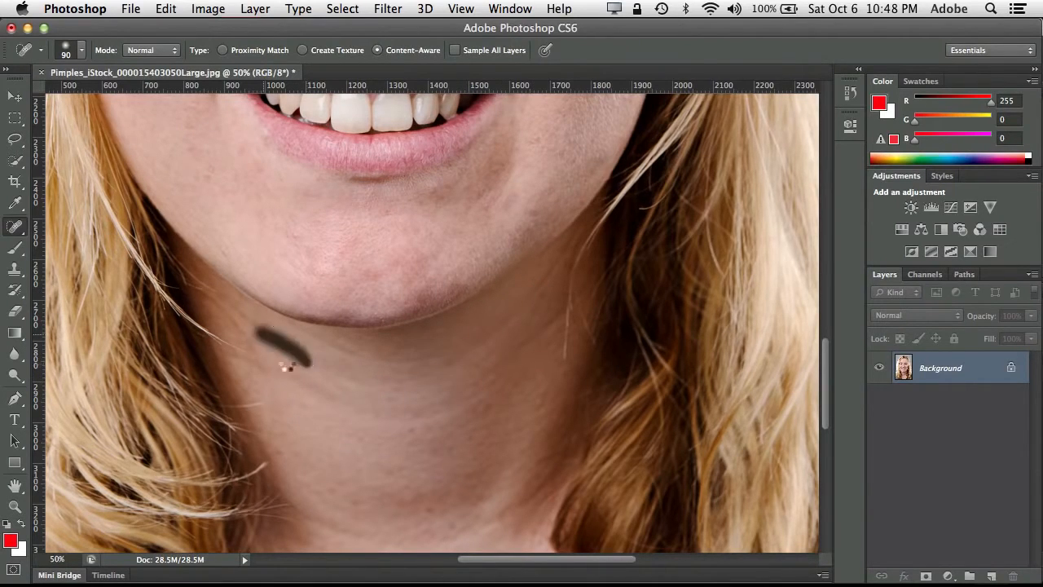
mouse_move(282, 374)
left_mouse_down()
mouse_move(352, 402)
mouse_move(387, 411)
left_mouse_up()
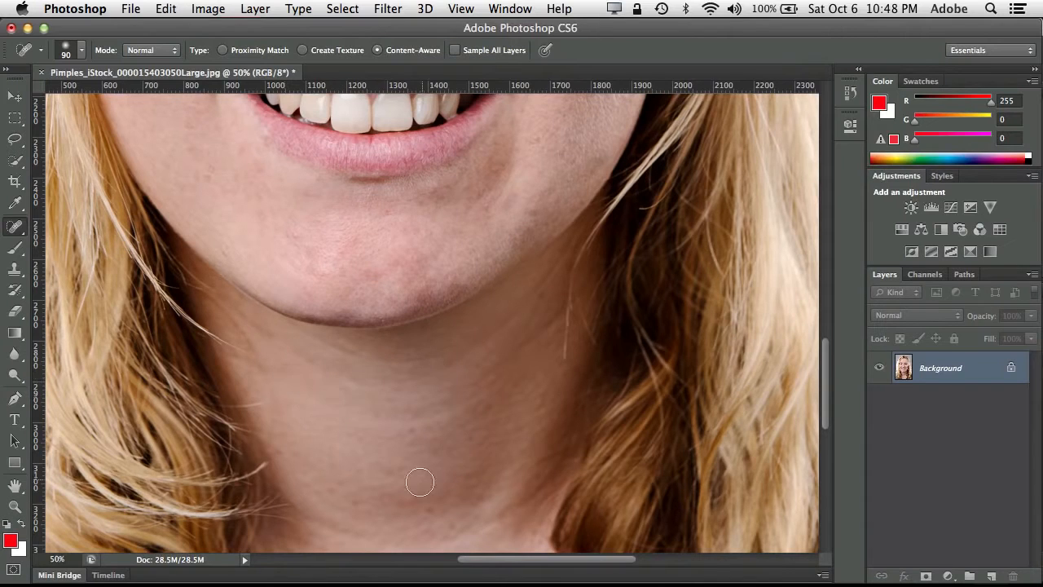
- Heal the moles and spots scattered across the upper chest and the base of the neck
scroll(420, 482, "down", 10)
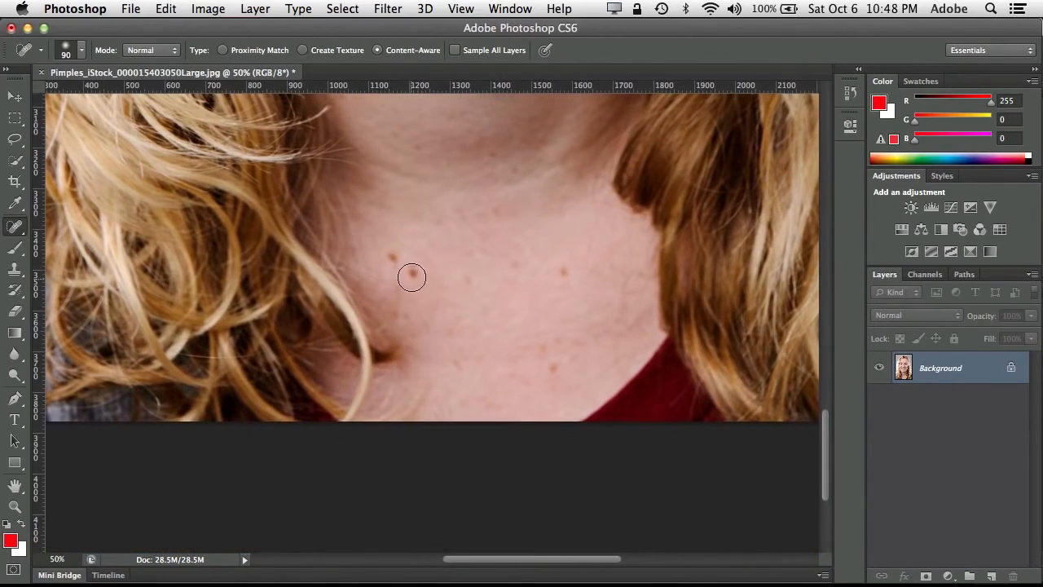
left_click(412, 274)
left_click(391, 254)
left_click_drag(551, 270, 569, 276)
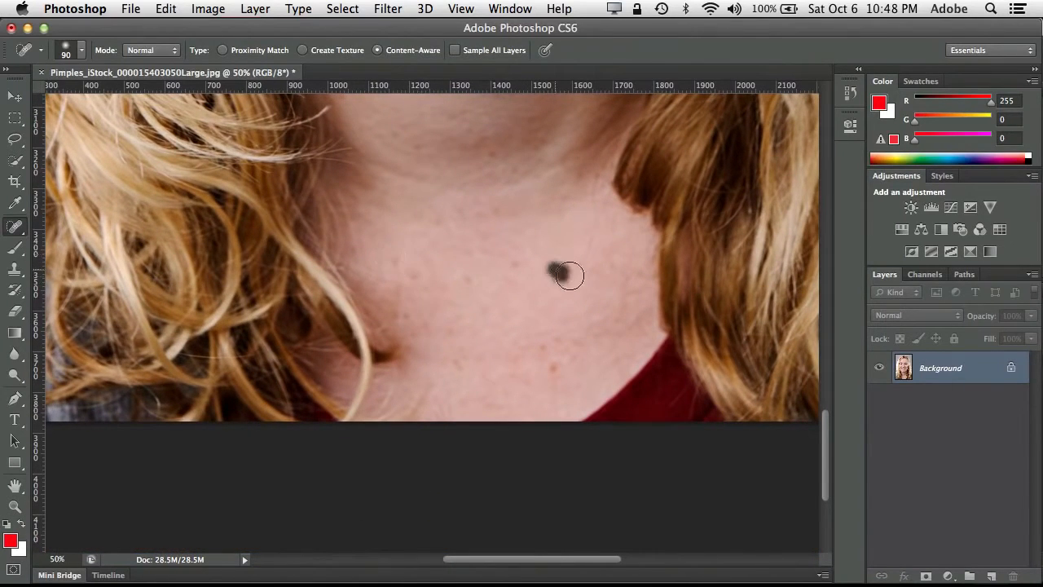
left_click(552, 366)
left_click_drag(541, 346, 570, 339)
mouse_move(437, 368)
left_mouse_down()
mouse_move(454, 363)
mouse_move(453, 330)
left_mouse_up()
left_click_drag(413, 275, 392, 261)
left_click_drag(500, 220, 498, 214)
left_click_drag(498, 158, 497, 149)
- Remove the stray hair beside the neck and heal the remaining neck creases under the jaw
left_click_drag(528, 201, 477, 291)
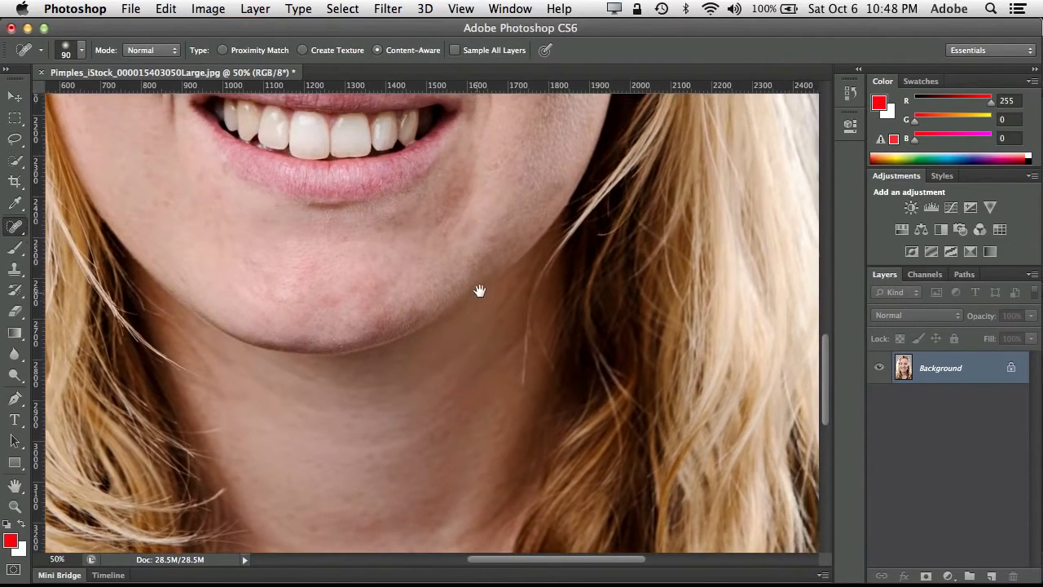
left_click_drag(524, 377, 538, 295)
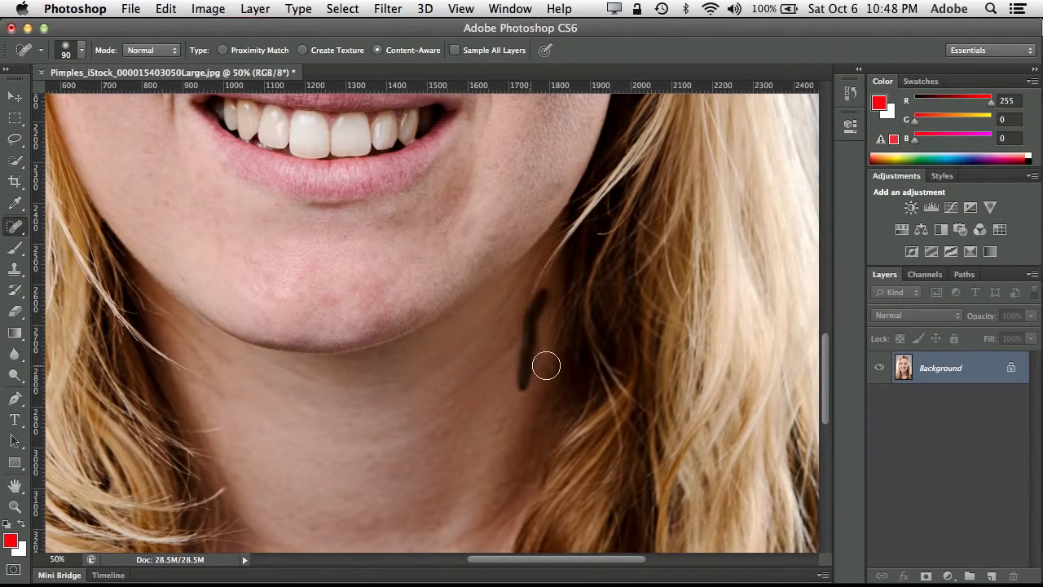
mouse_move(520, 343)
left_mouse_down()
mouse_move(535, 299)
mouse_move(422, 425)
left_mouse_up()
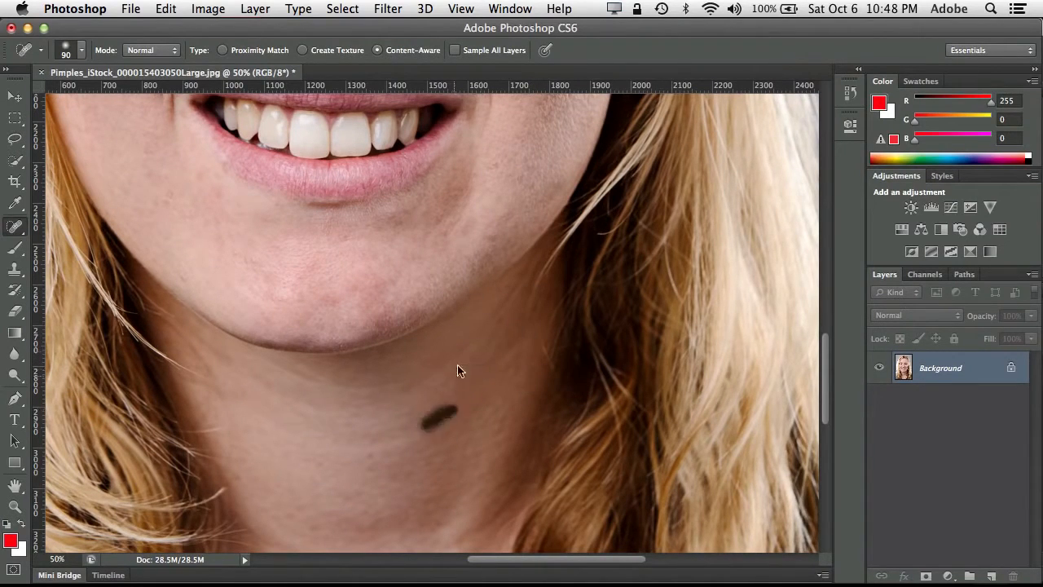
mouse_move(475, 336)
left_mouse_down()
mouse_move(412, 387)
mouse_move(431, 368)
left_mouse_up()
left_click(481, 317)
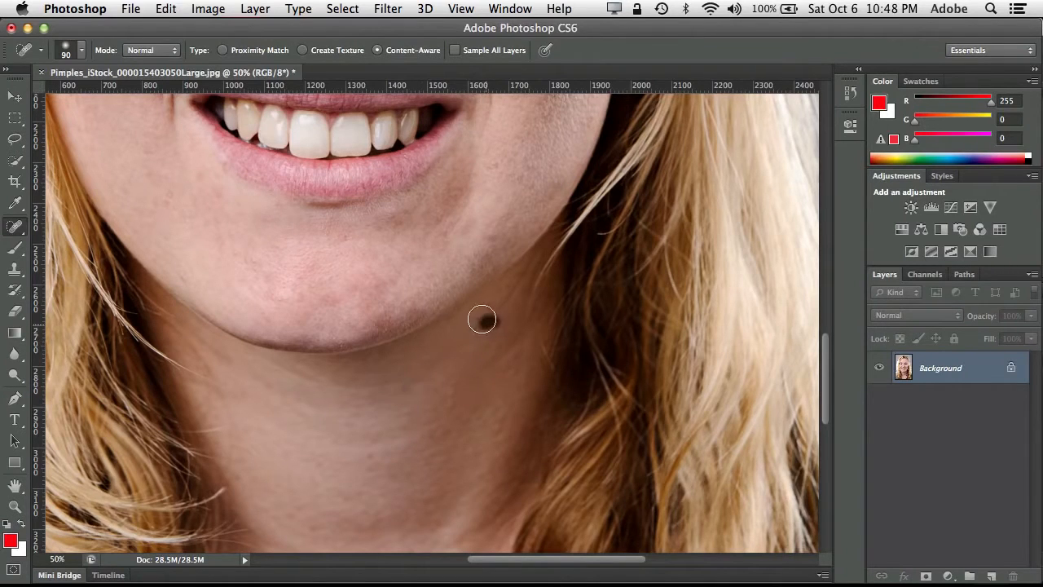
- Heal the remaining small spots on the forehead above and between the eyebrows
left_click_drag(407, 244, 427, 426)
mouse_move(461, 145)
left_mouse_down()
mouse_move(458, 312)
mouse_move(468, 347)
left_mouse_up()
left_click_drag(436, 209, 424, 412)
left_click(488, 207)
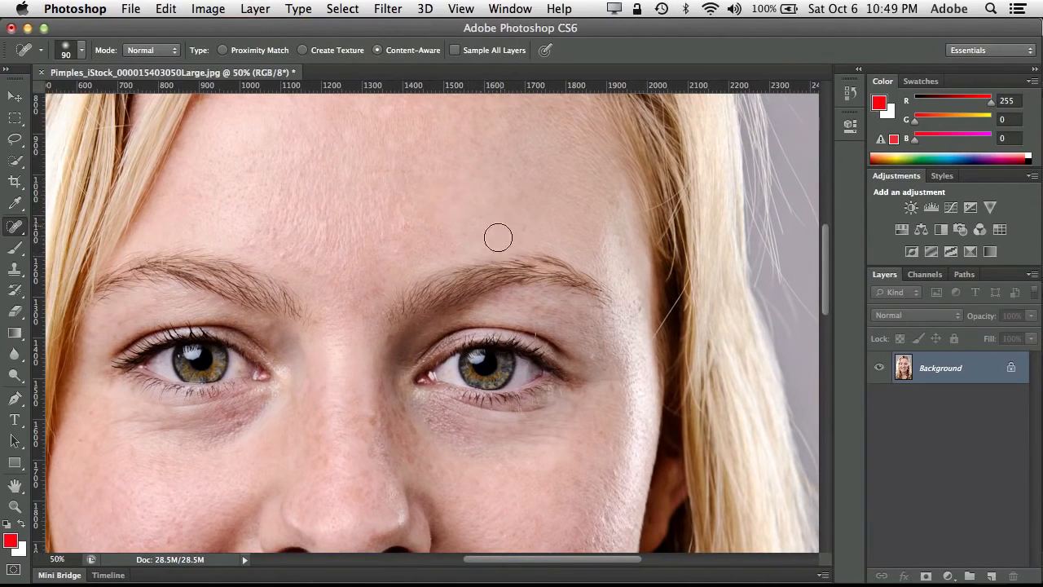
left_click(459, 230)
left_click(409, 226)
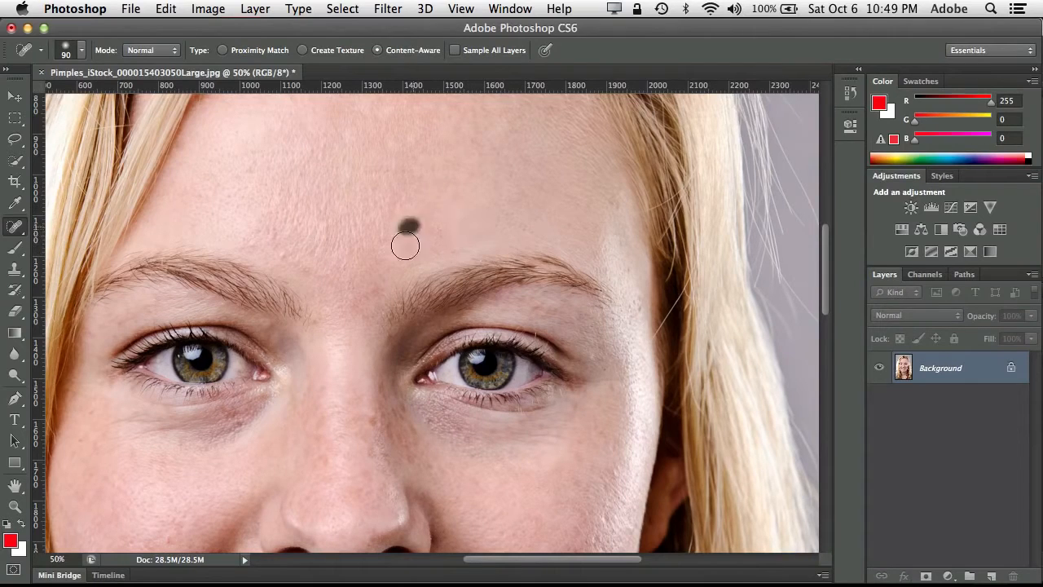
- Heal the spots on the lower forehead just above the inner ends of both eyebrows
left_click(393, 245)
left_click(285, 251)
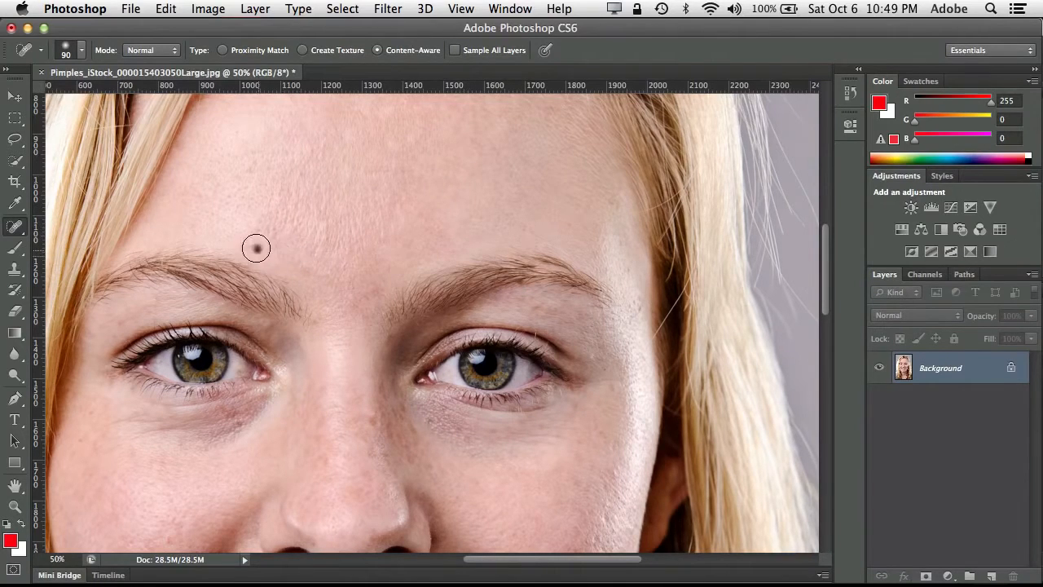
left_click(256, 247)
- Remove the stray hairs standing up against the grey background above the head with healing strokes
key("super+minus")
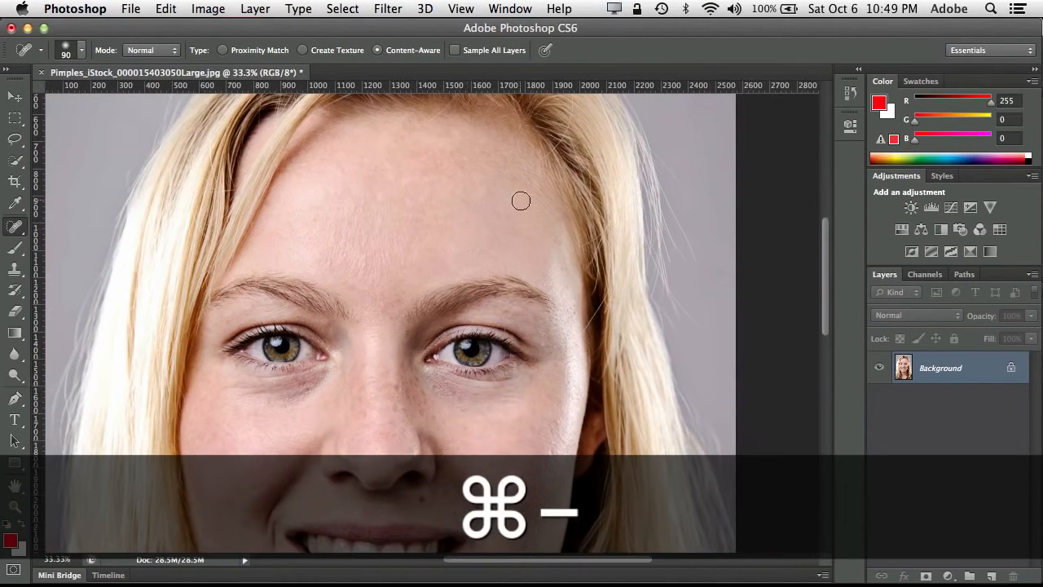
scroll(520, 201, "up", 5)
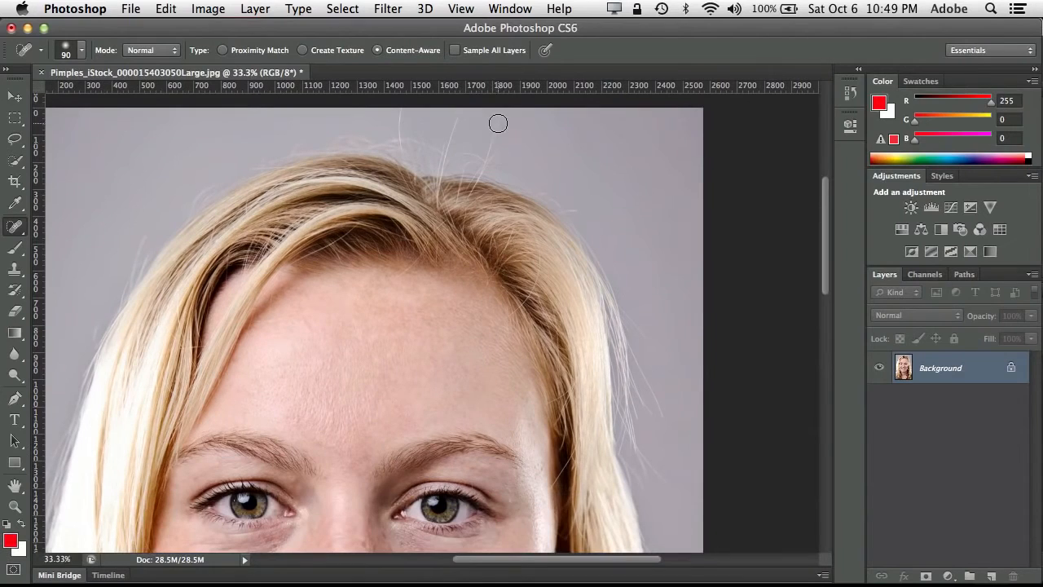
left_click_drag(492, 118, 486, 175)
mouse_move(508, 96)
left_mouse_down()
mouse_move(447, 135)
mouse_move(466, 90)
left_mouse_up()
mouse_move(457, 147)
left_mouse_down()
mouse_move(394, 126)
mouse_move(401, 107)
mouse_move(400, 136)
mouse_move(400, 99)
left_mouse_up()
- Try the Oil Paint filter with Cleanliness 1.9, Bristle Detail 8.05 and a stronger Shine, and undo it
left_click(388, 9)
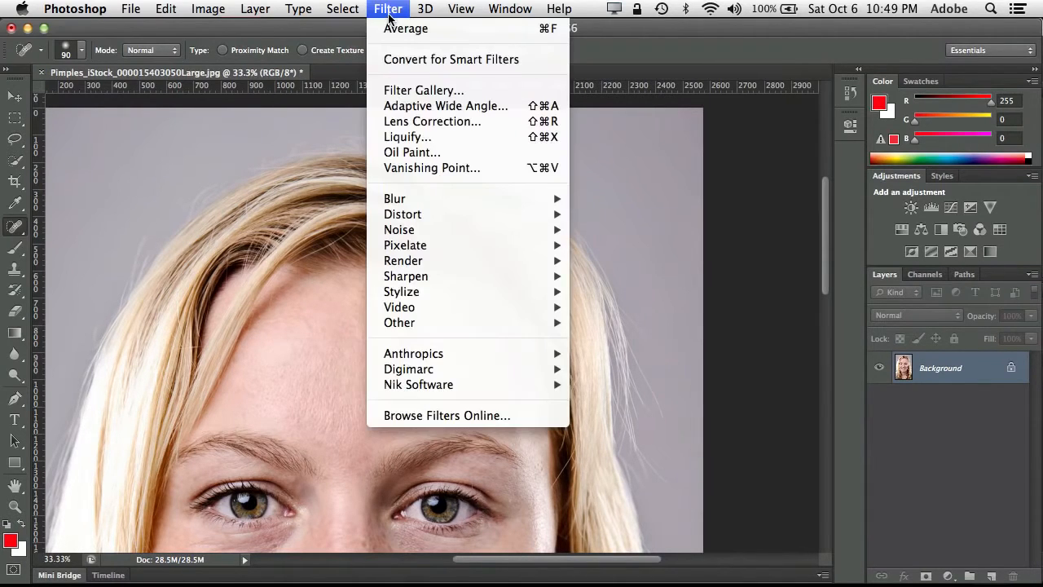
left_click(436, 154)
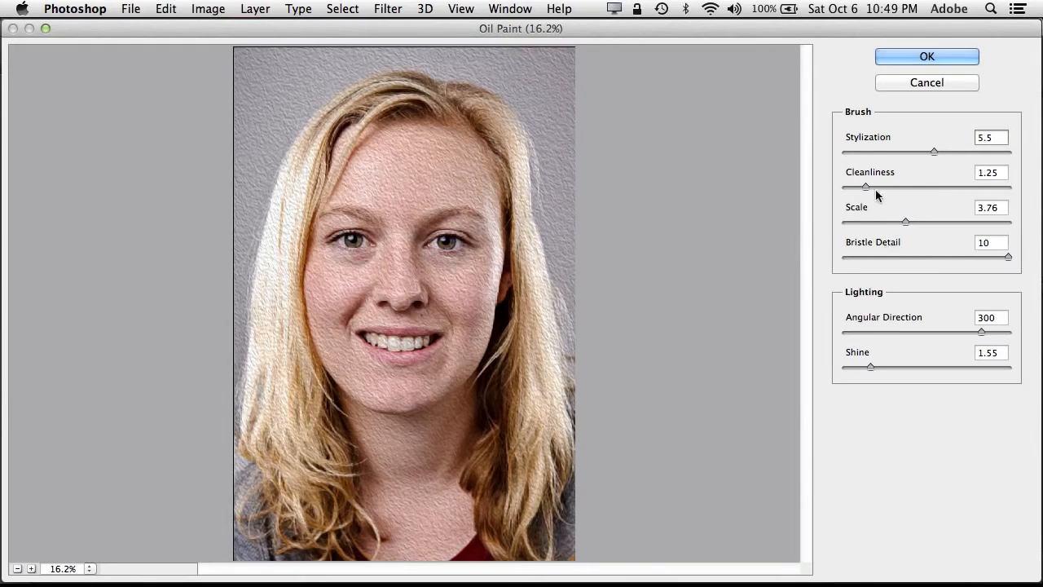
mouse_move(867, 189)
left_mouse_down()
mouse_move(923, 186)
mouse_move(876, 188)
left_mouse_up()
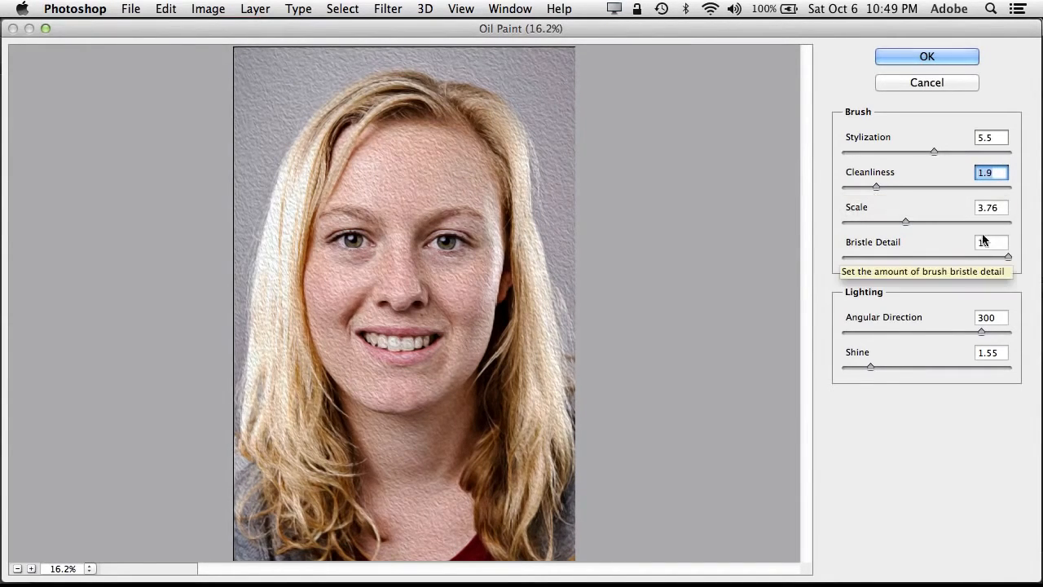
left_click_drag(1006, 256, 976, 257)
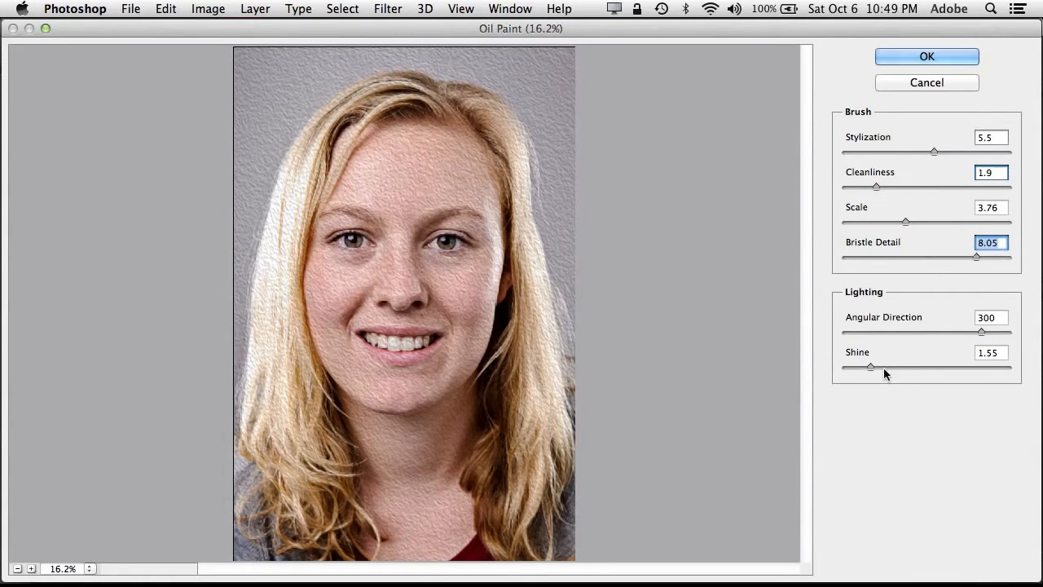
mouse_move(872, 367)
left_mouse_down()
mouse_move(945, 362)
mouse_move(900, 362)
left_mouse_up()
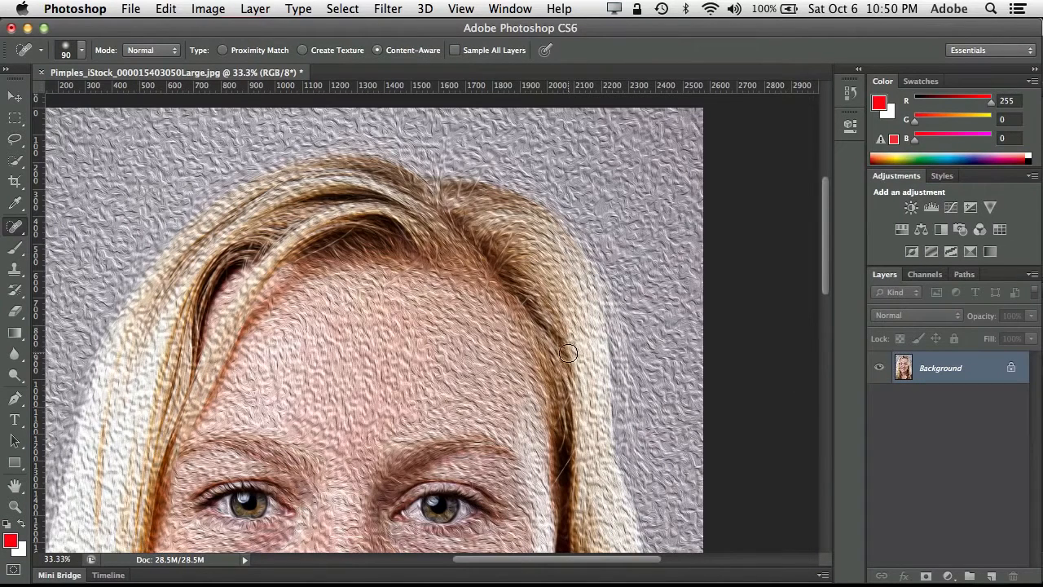
left_click(167, 10)
left_click(173, 25)
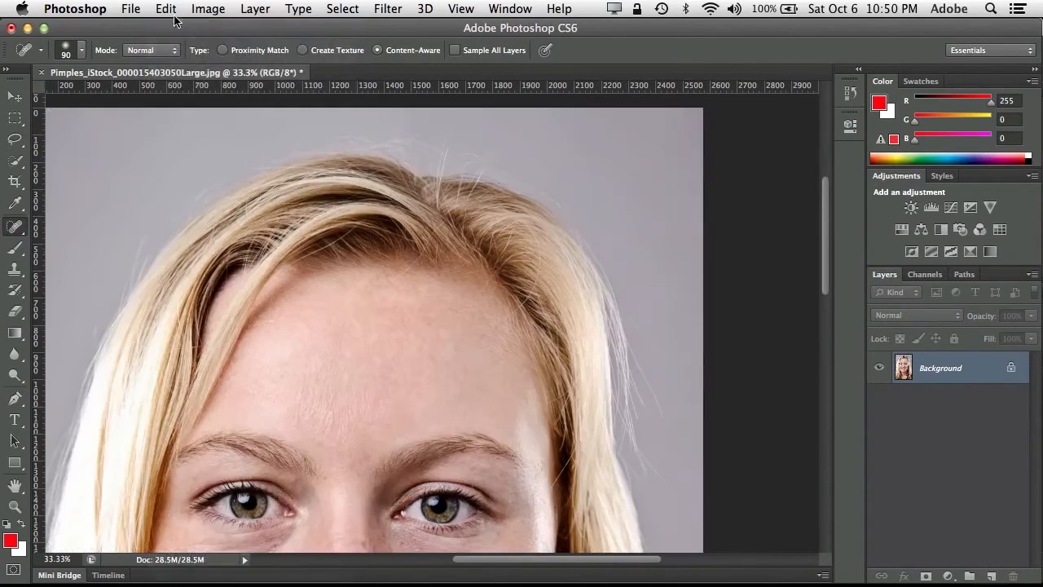
- In the Liquify filter, set the brush size to 200 and warp the hair at the parting to fill its dip
left_click(386, 10)
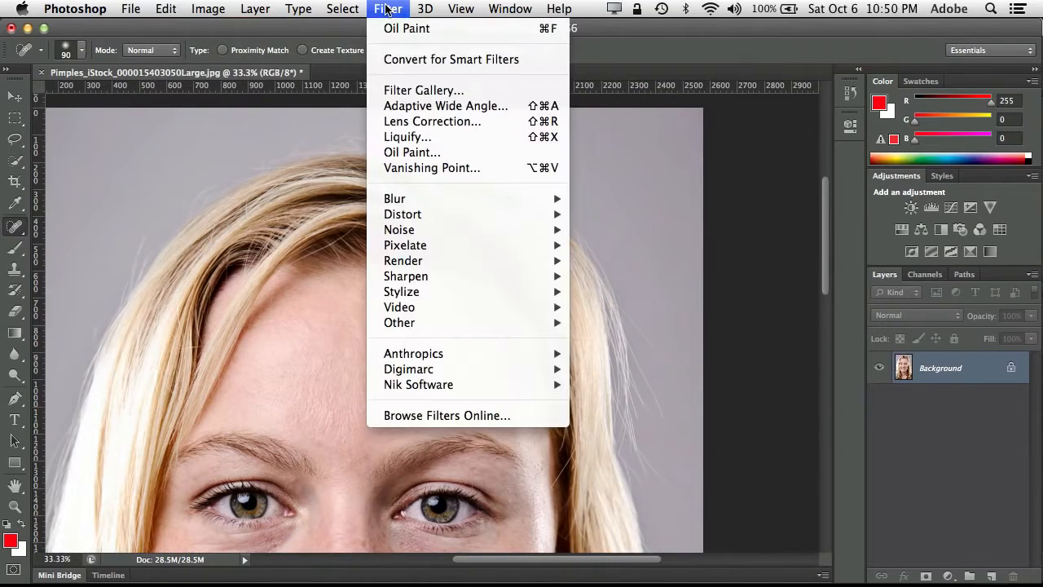
left_click(407, 137)
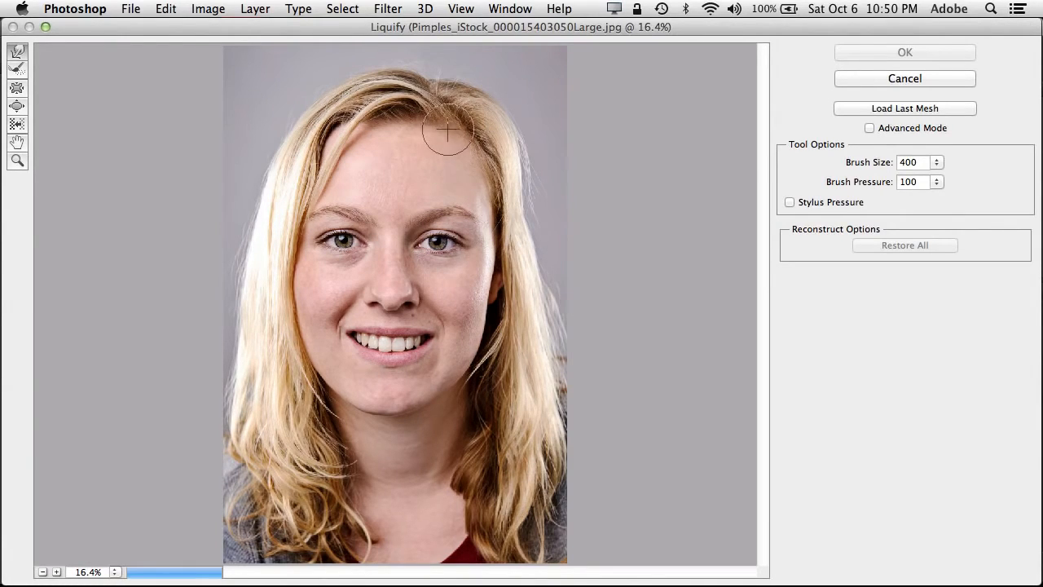
key("bracketleft")
key("bracketleft")
key("bracketleft")
key("bracketleft")
left_click_drag(431, 82, 427, 79)
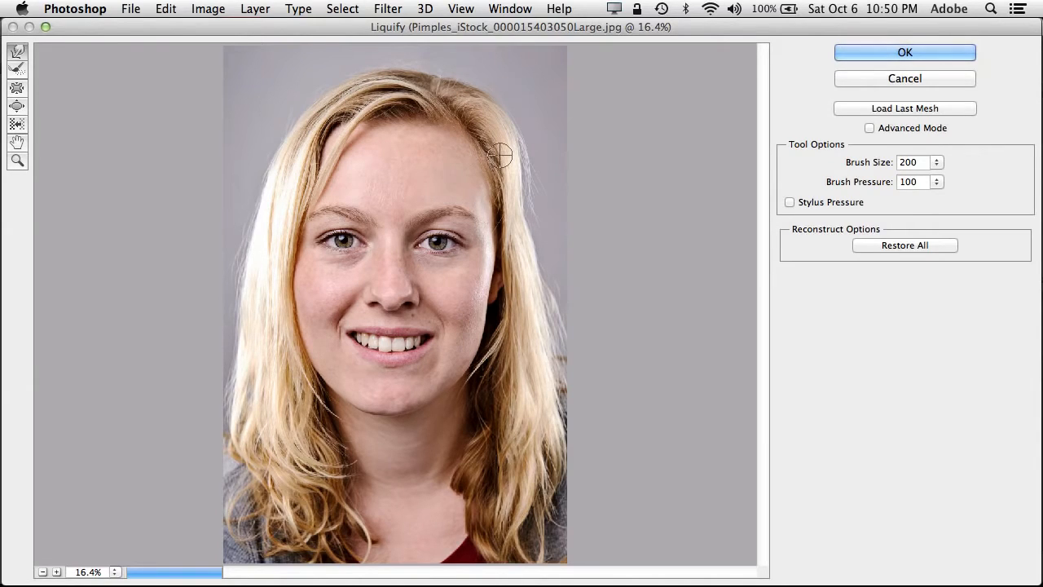
- Set the Liquify brush size to 250, try pulling an outer eye corner up towards the eyebrow, and undo it
key("bracketright")
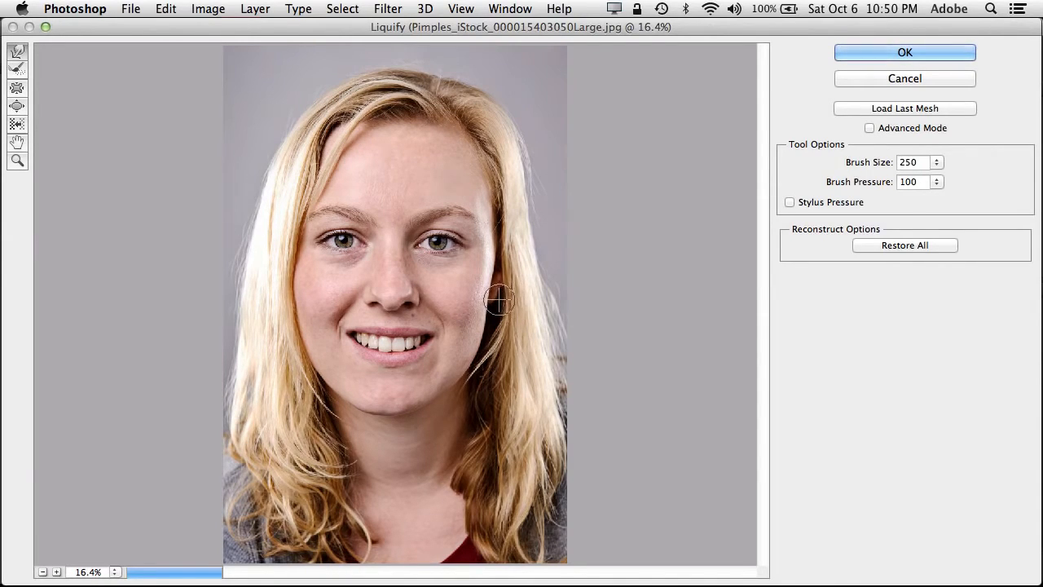
mouse_move(462, 252)
left_mouse_down()
mouse_move(459, 226)
mouse_move(479, 221)
left_mouse_up()
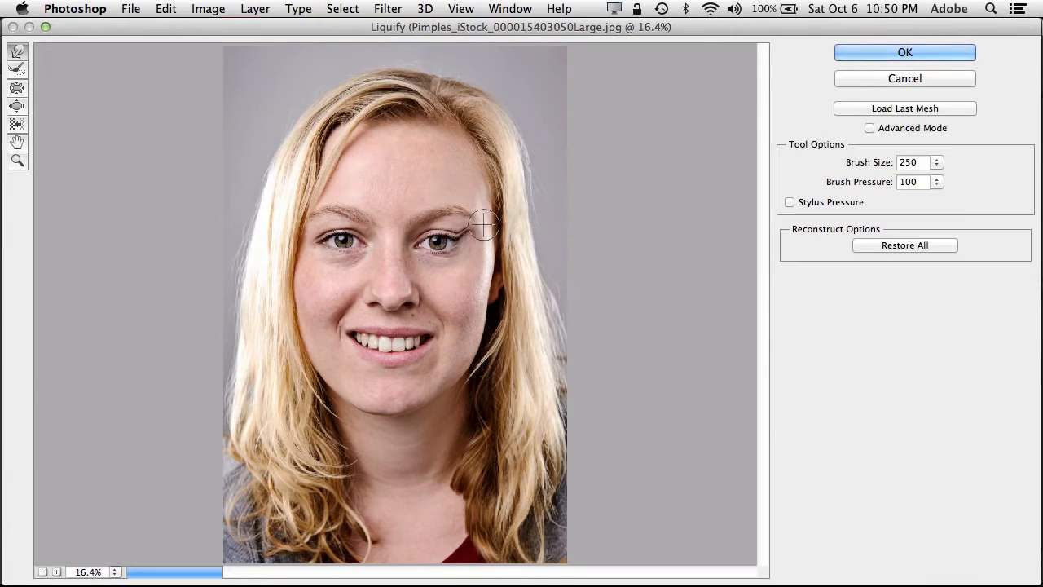
key("super+z")
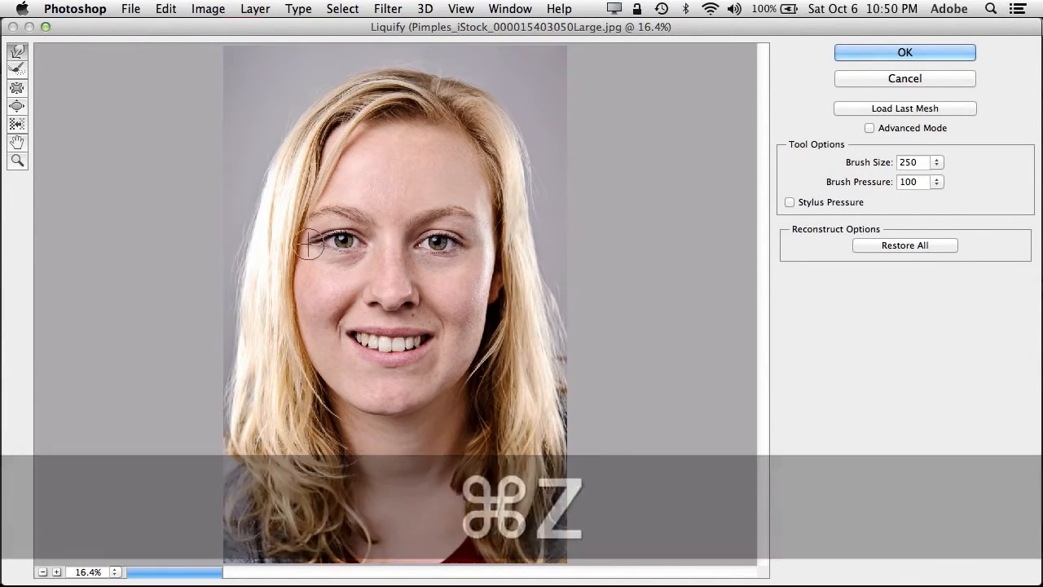
key("super+z")
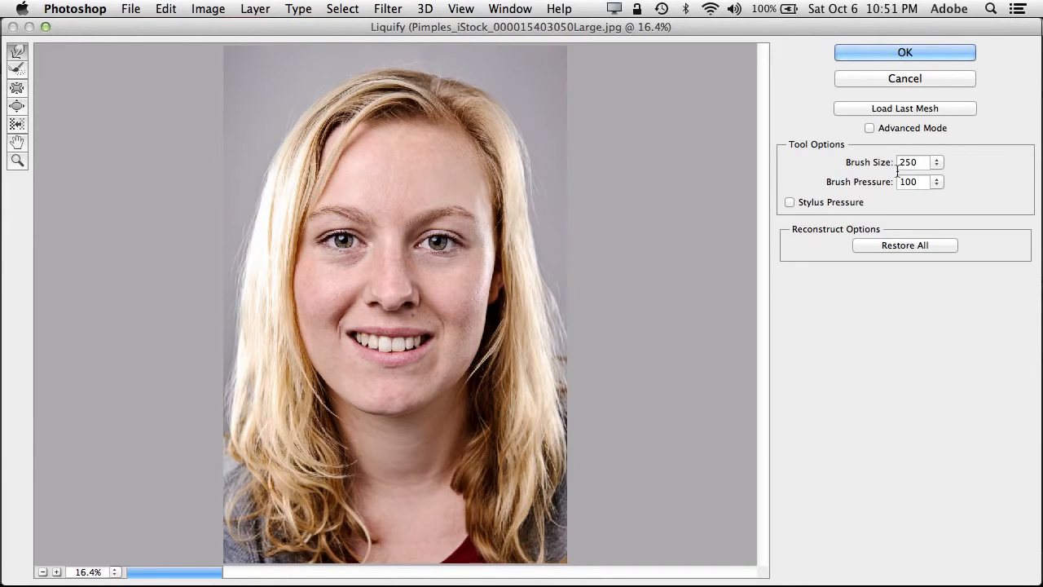
- Apply the Liquify changes to the portrait, and compare the hair before and after
left_click(830, 203)
left_click(848, 47)
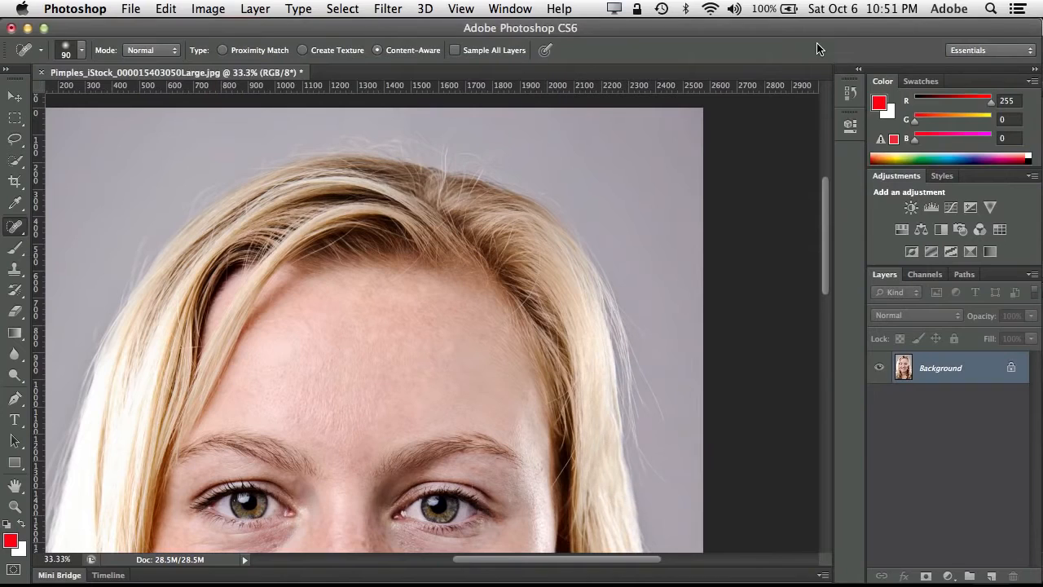
key("super+z")
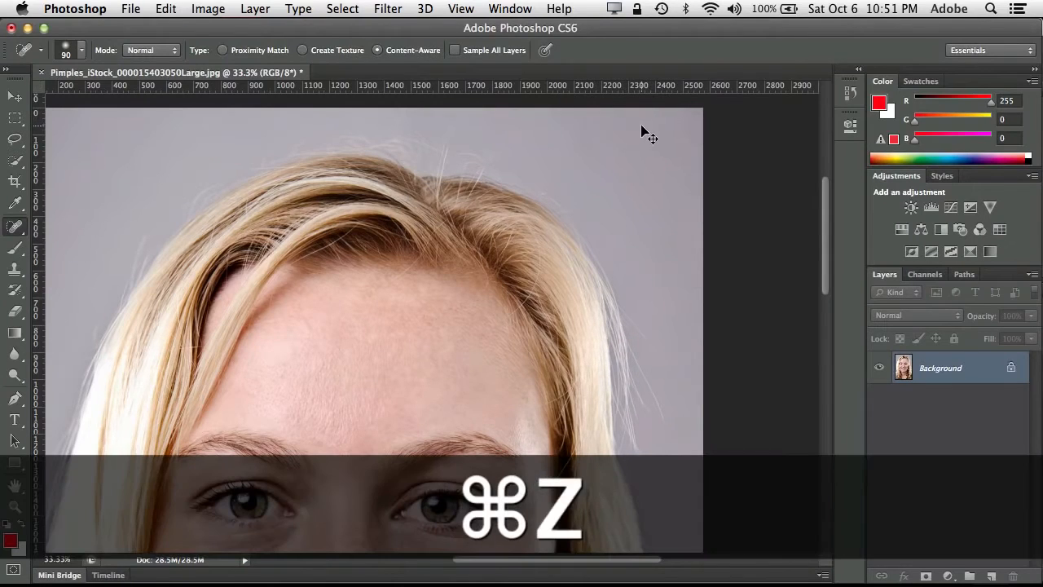
key("super+z")
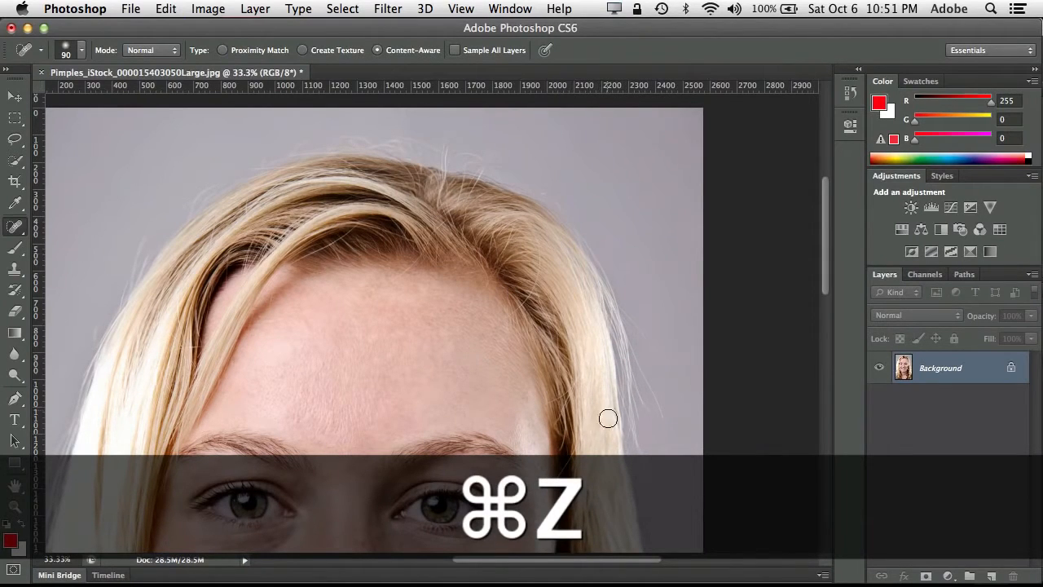
- Try History Brush strokes down the outer edge of the hair beside the face, and undo the last stroke
scroll(579, 431, "down", 5)
scroll(579, 431, "right", 2)
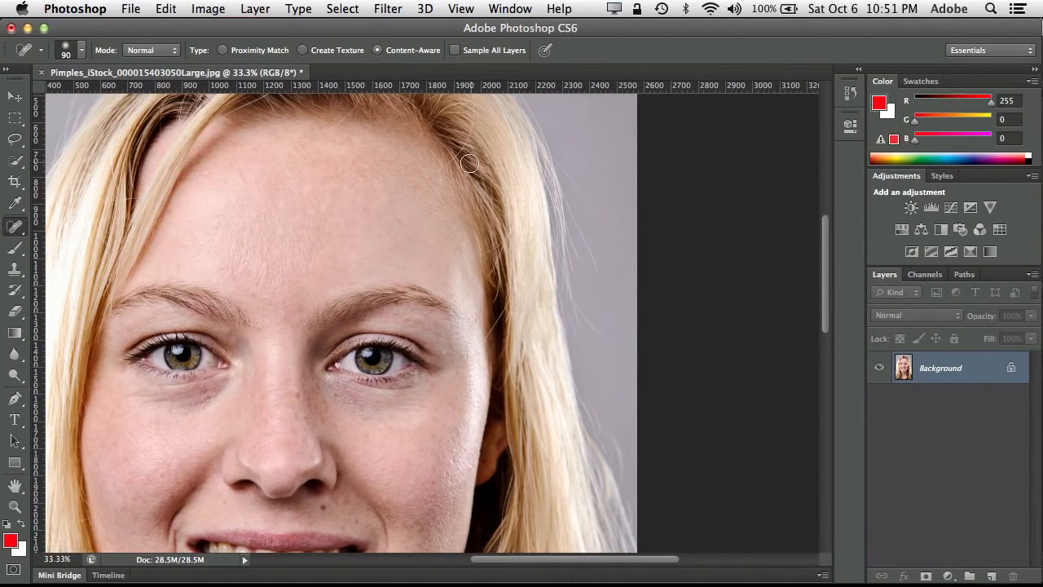
mouse_move(463, 134)
left_mouse_down()
mouse_move(475, 275)
mouse_move(448, 184)
left_mouse_up()
left_click(12, 296)
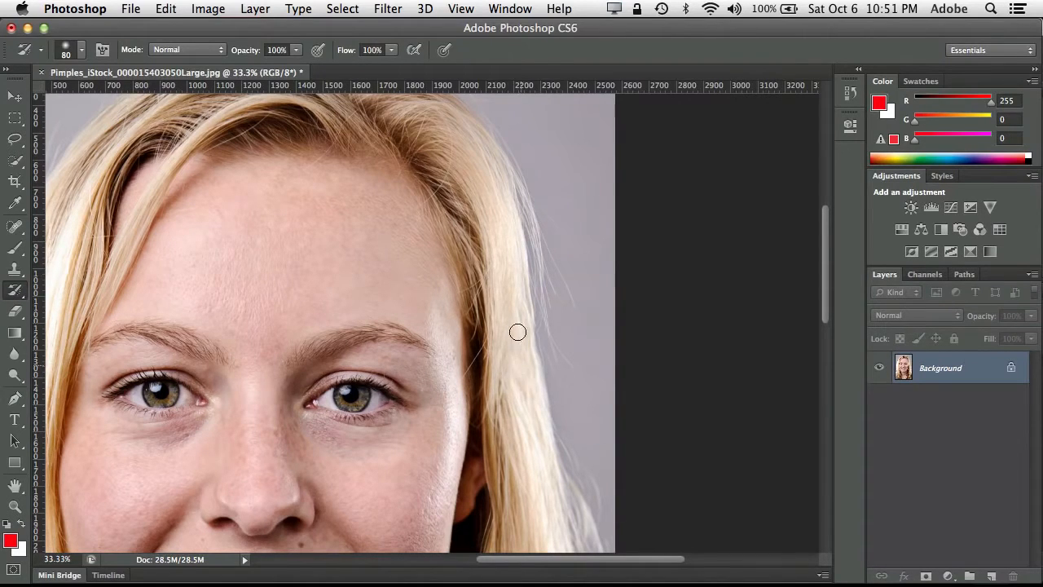
mouse_move(520, 366)
left_mouse_down()
mouse_move(526, 320)
mouse_move(536, 352)
left_mouse_up()
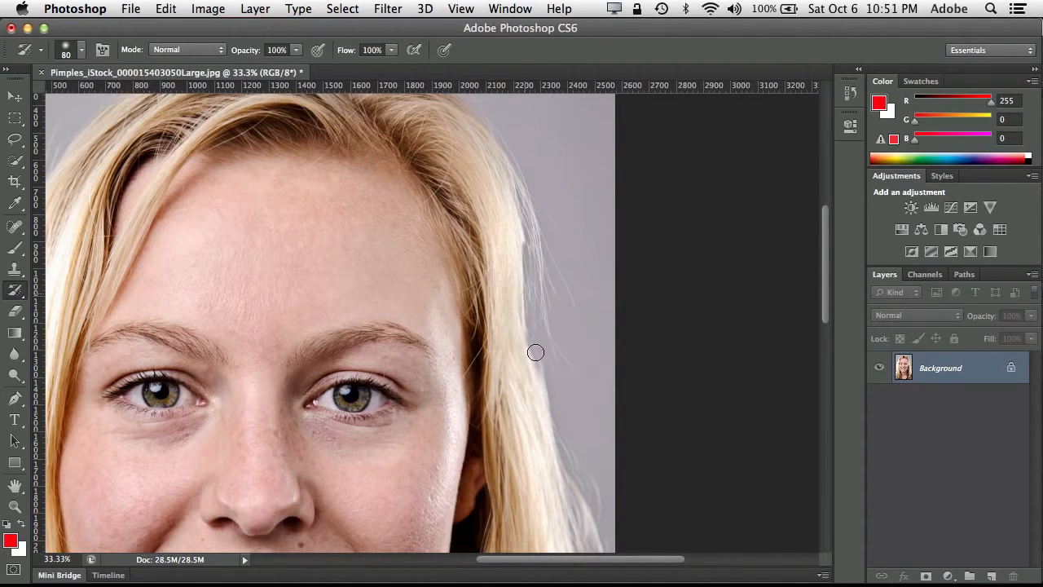
left_click_drag(518, 231, 531, 363)
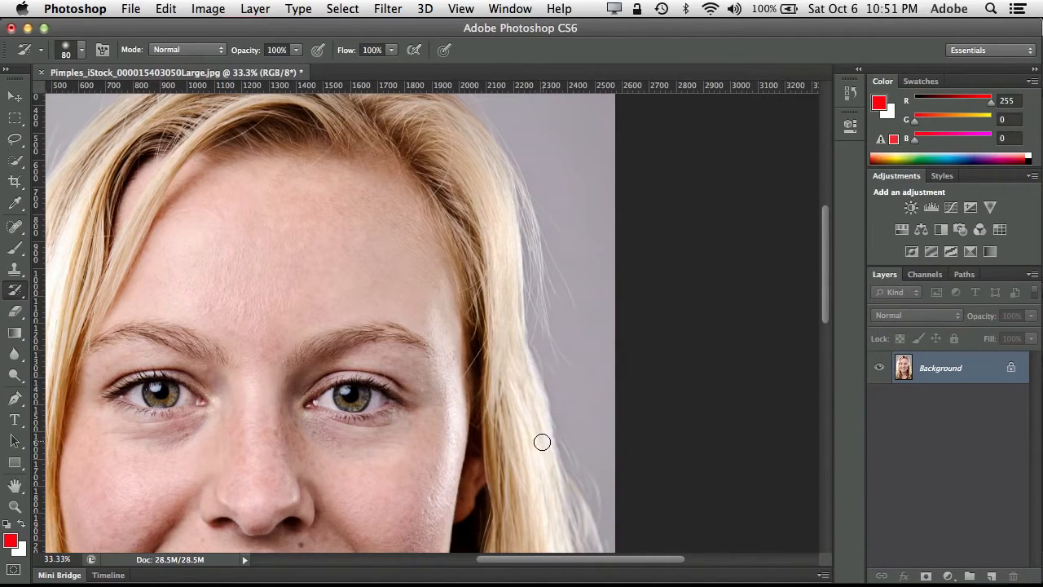
key("super+z")
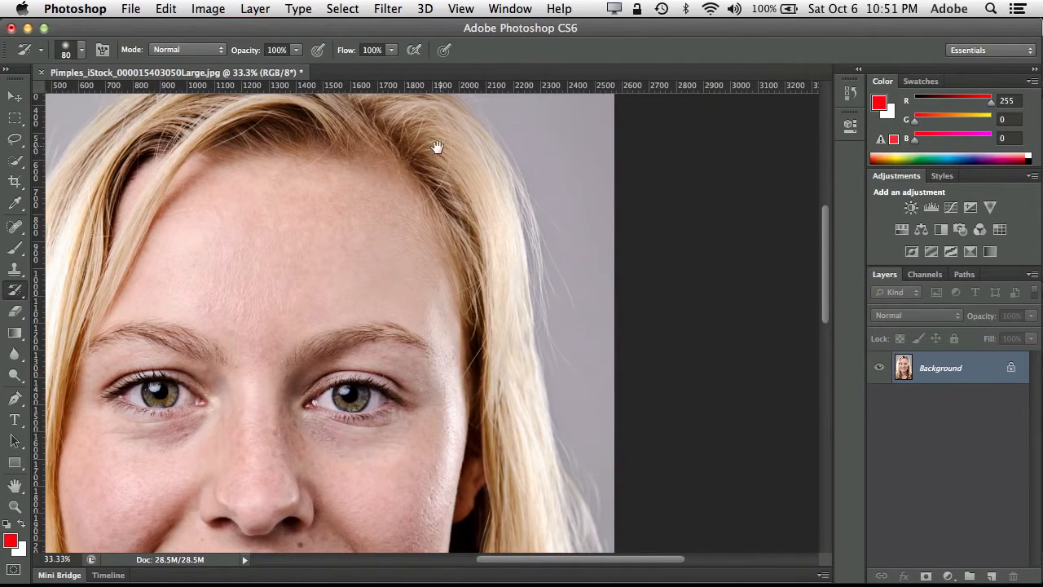
- Close the woman's portrait without saving the changes
mouse_move(437, 147)
left_mouse_down()
mouse_move(441, 248)
mouse_move(444, 239)
left_mouse_up()
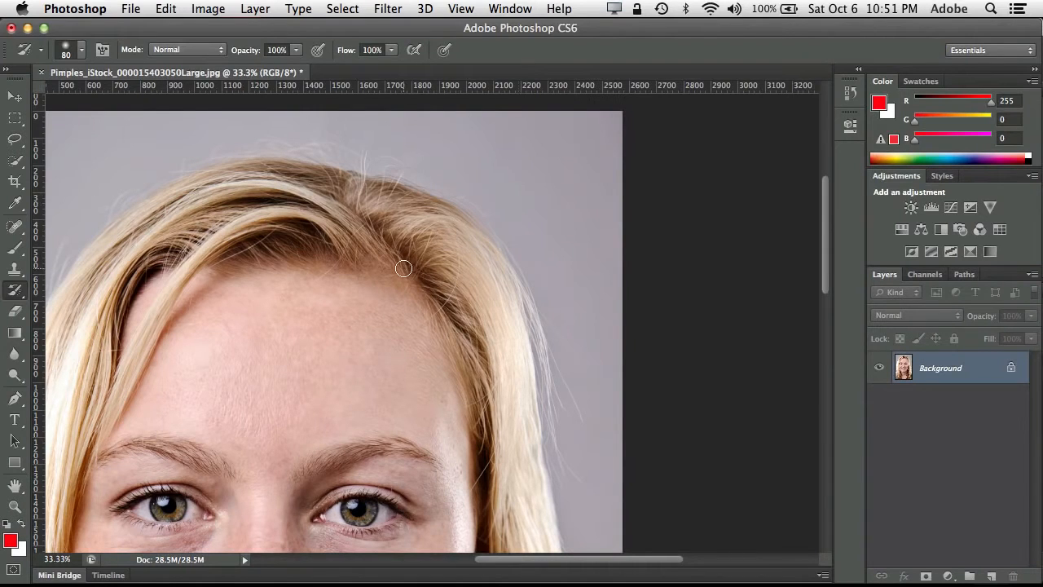
key("super")
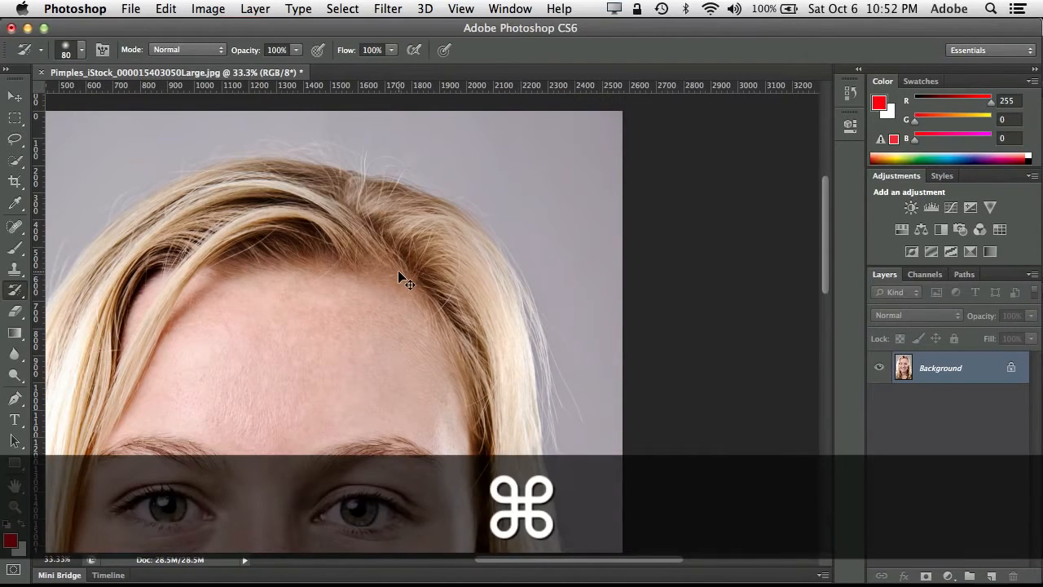
key("super+w")
left_click(475, 233)
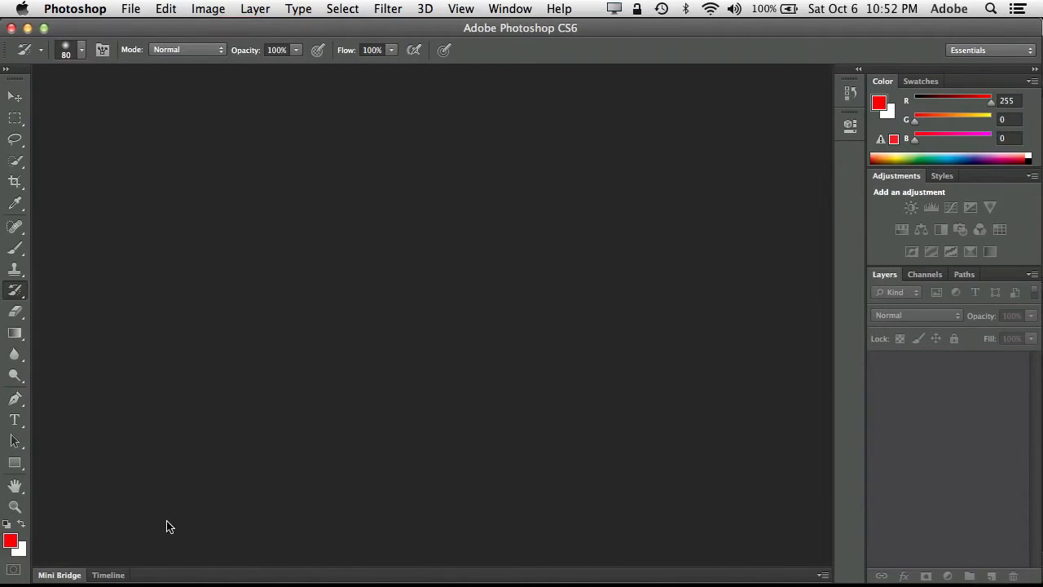
- Open selective_adj.psd from the PS Beginner folder in Mini Bridge, and collapse the file browser
mouse_move(210, 583)
left_click(59, 575)
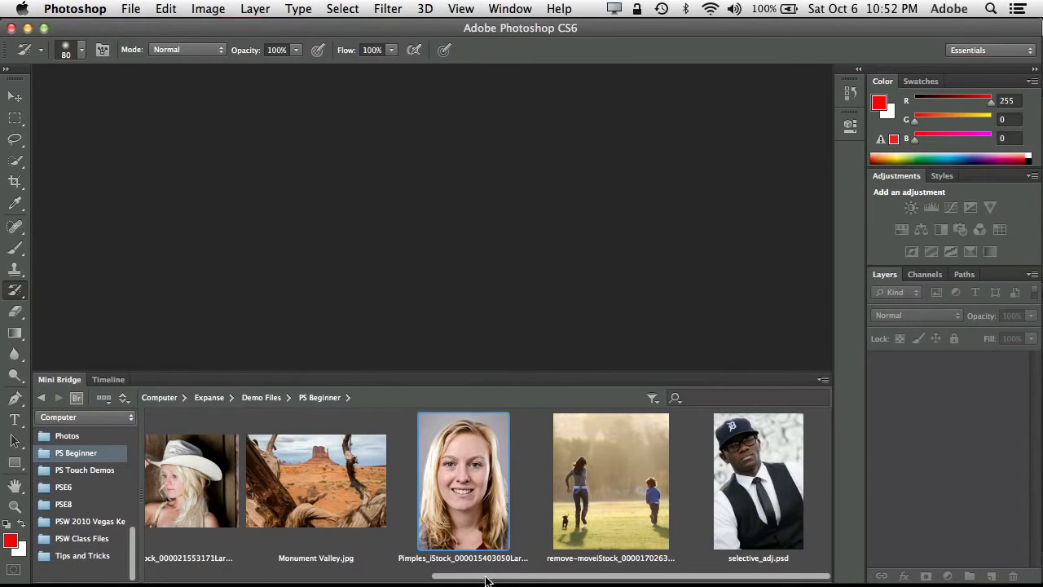
left_click_drag(489, 579, 580, 564)
double_click(749, 462)
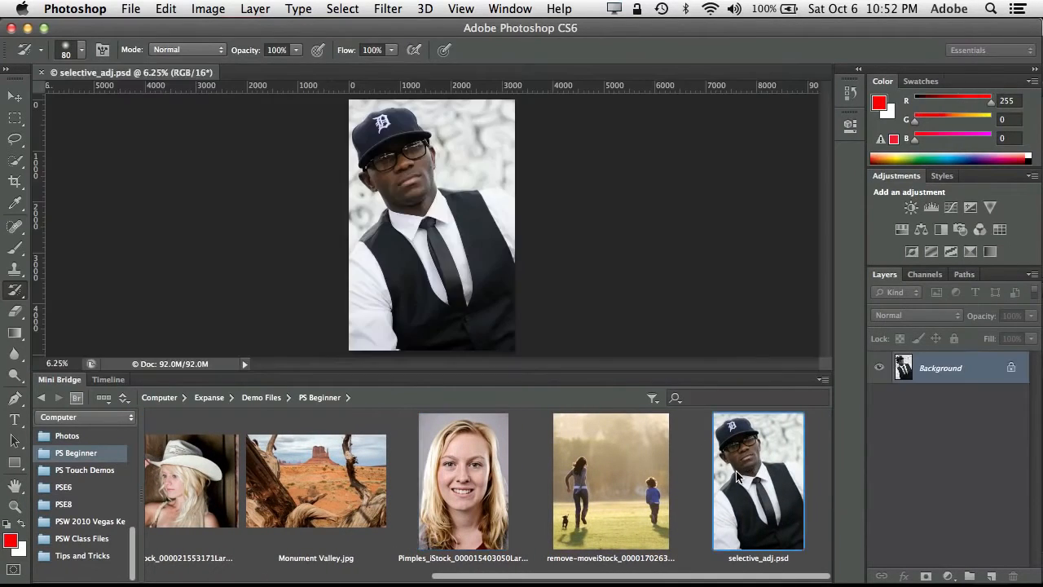
double_click(66, 382)
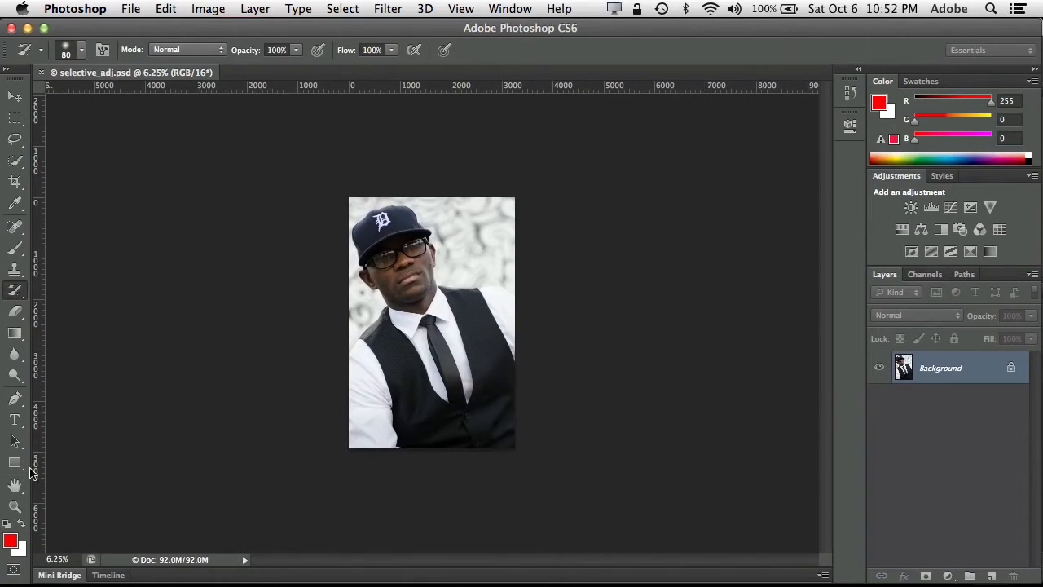
- Add a new empty layer above the Background and paint a freehand red brush stroke across the man's face and vest
left_click(16, 510)
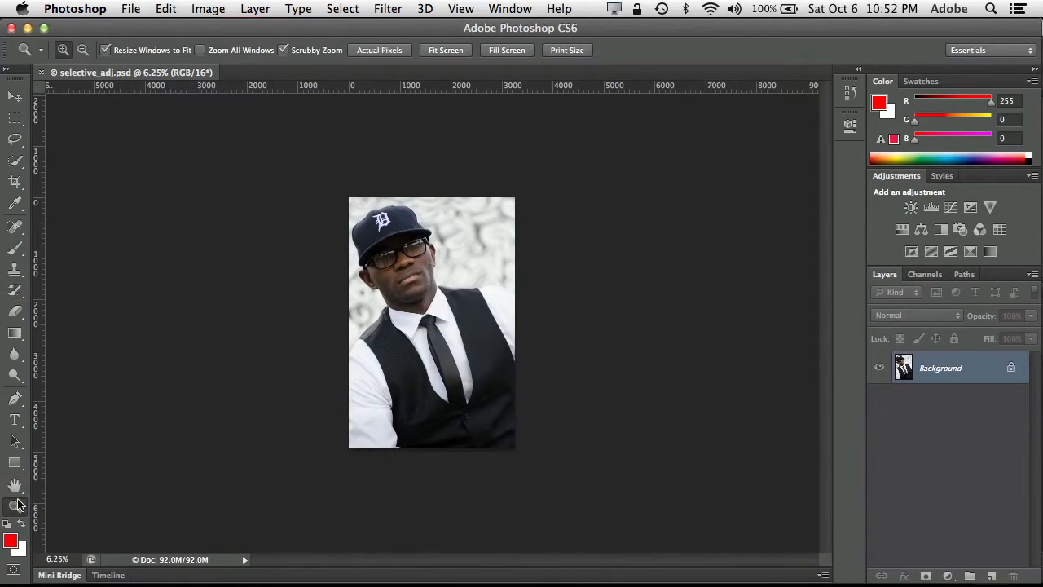
left_click(432, 270)
left_click_drag(432, 270, 445, 303)
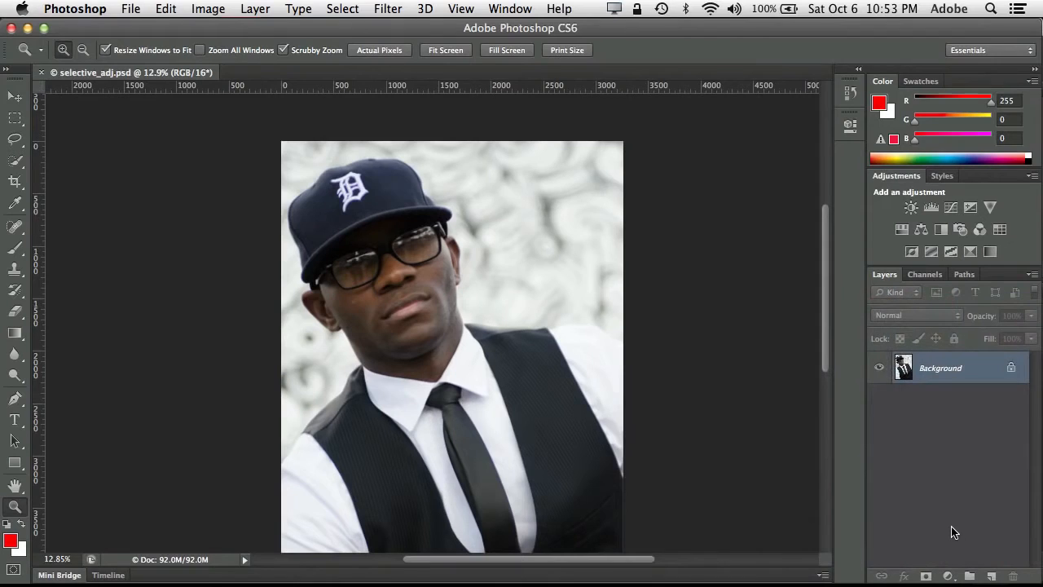
left_click(992, 576)
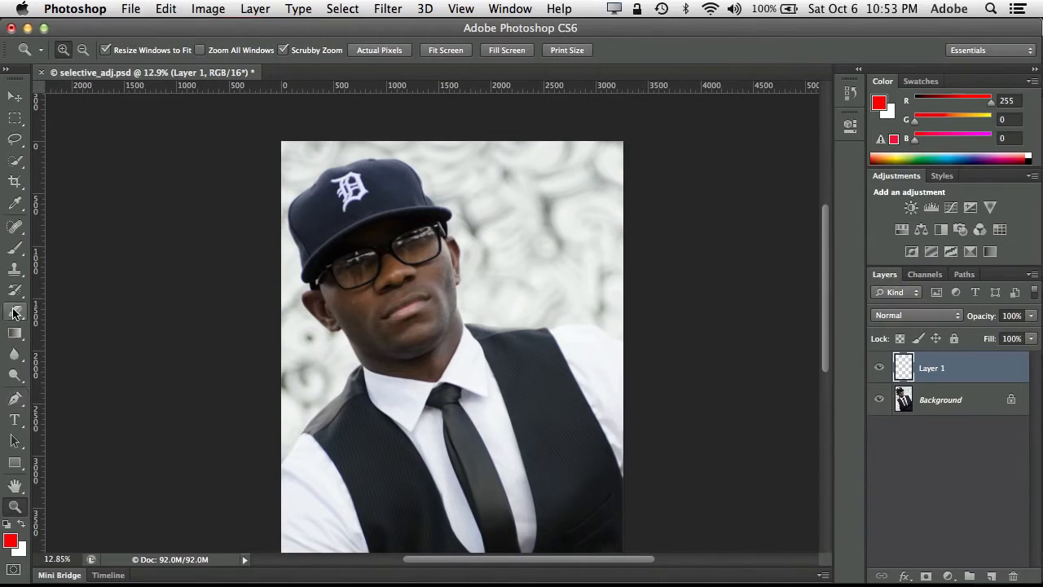
left_click(15, 249)
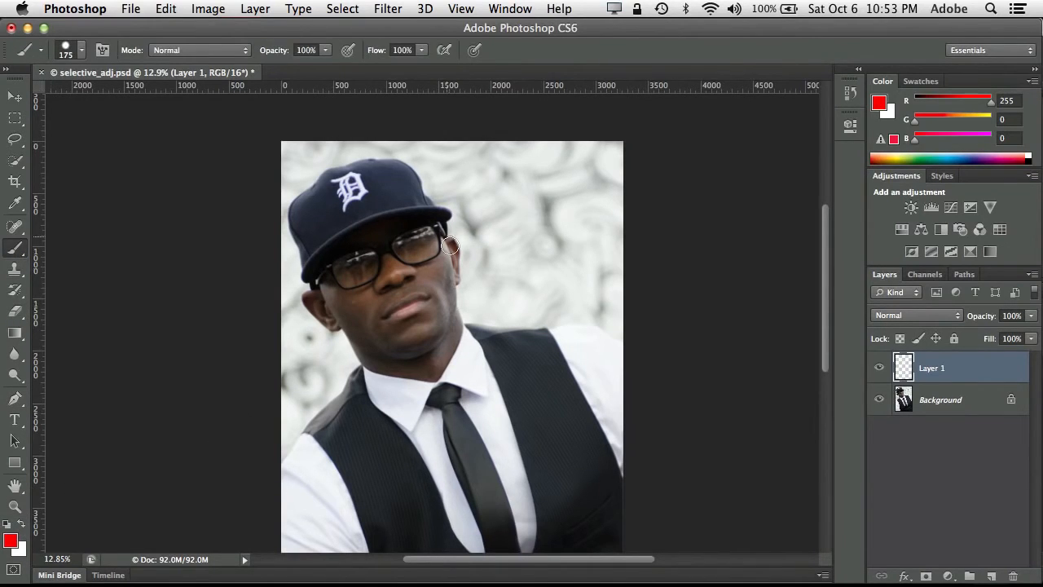
mouse_move(496, 282)
left_mouse_down()
mouse_move(483, 226)
mouse_move(419, 247)
mouse_move(423, 303)
mouse_move(383, 344)
mouse_move(380, 392)
mouse_move(345, 432)
left_mouse_up()
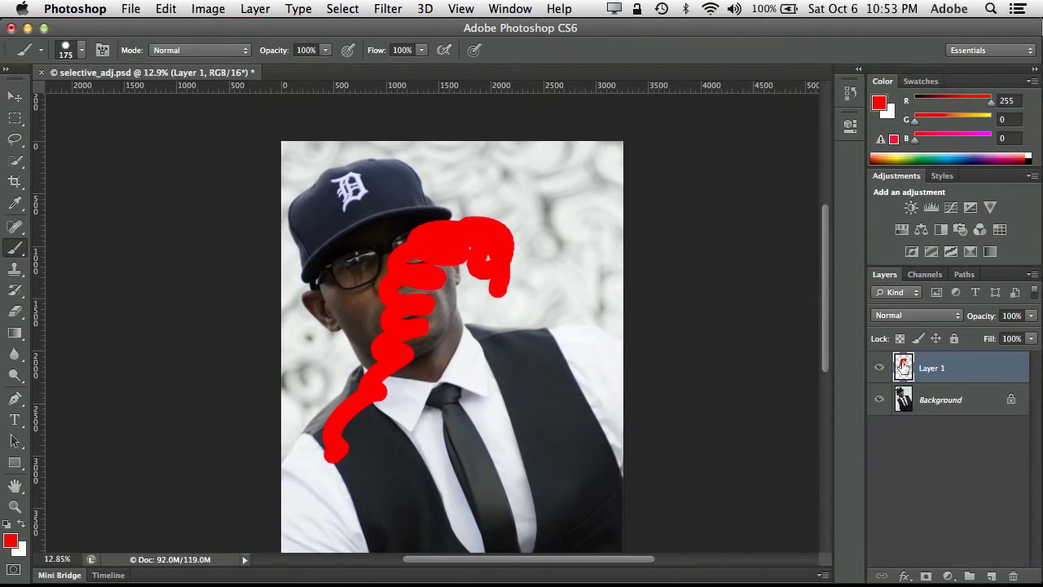
- Toggle the visibility of the red paint layer off and on to compare it with the portrait beneath
left_click(879, 369)
left_click(879, 369)
left_click(879, 370)
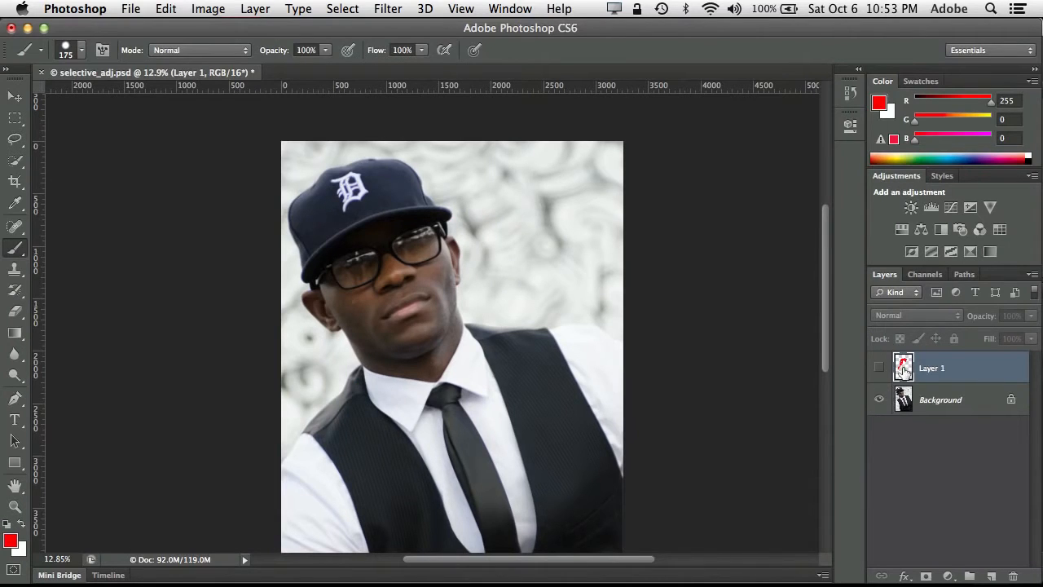
left_click(879, 368)
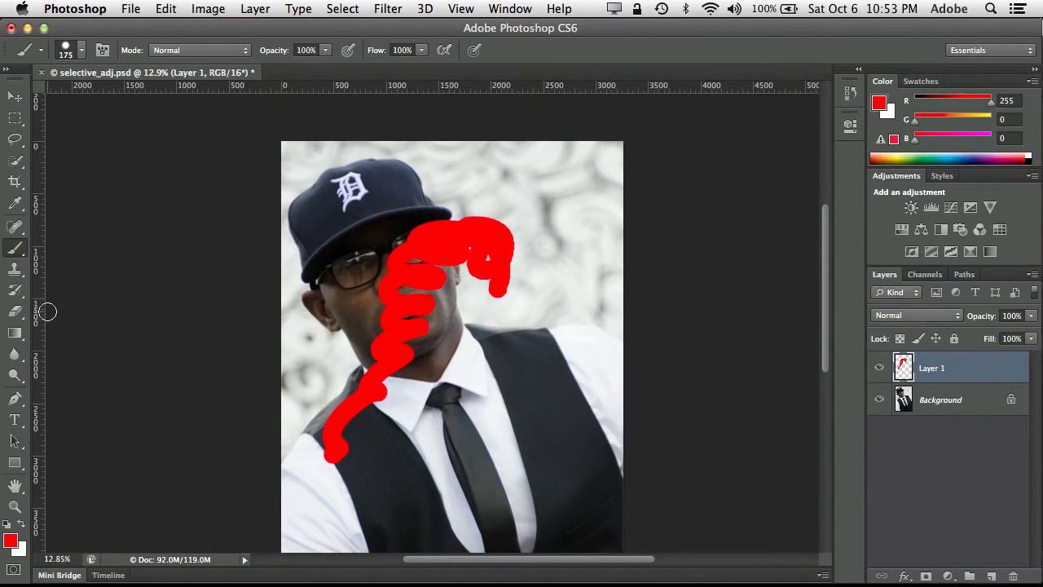
- Erase the red paint over the man's face with the 400 px Eraser, and delete Layer 1
left_click(15, 315)
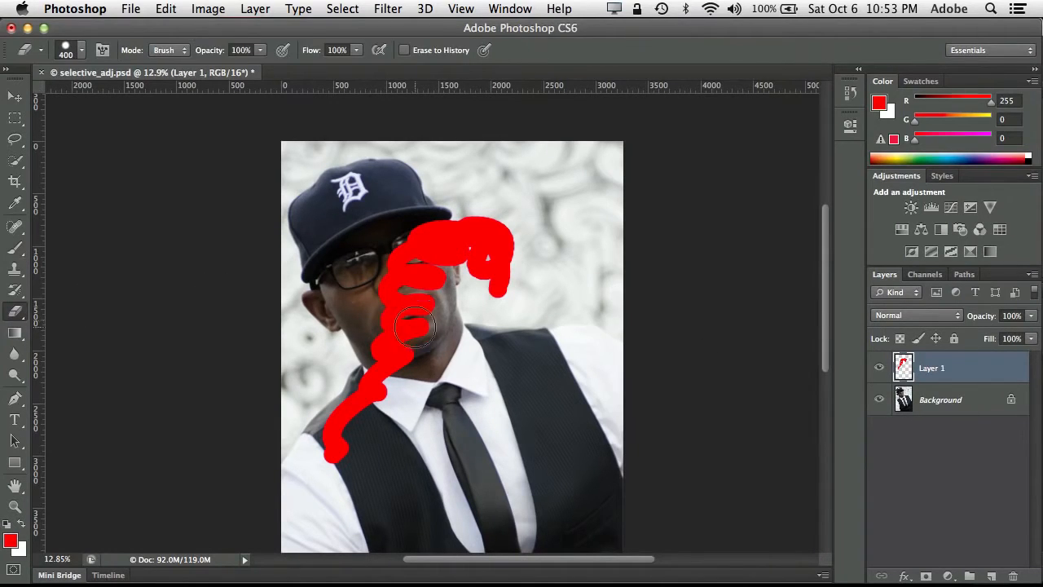
mouse_move(402, 341)
left_mouse_down()
mouse_move(409, 311)
mouse_move(402, 254)
mouse_move(436, 252)
mouse_move(424, 234)
mouse_move(436, 260)
mouse_move(427, 217)
mouse_move(450, 280)
mouse_move(417, 312)
mouse_move(398, 303)
mouse_move(397, 317)
mouse_move(394, 293)
mouse_move(377, 288)
mouse_move(407, 320)
mouse_move(381, 356)
left_mouse_up()
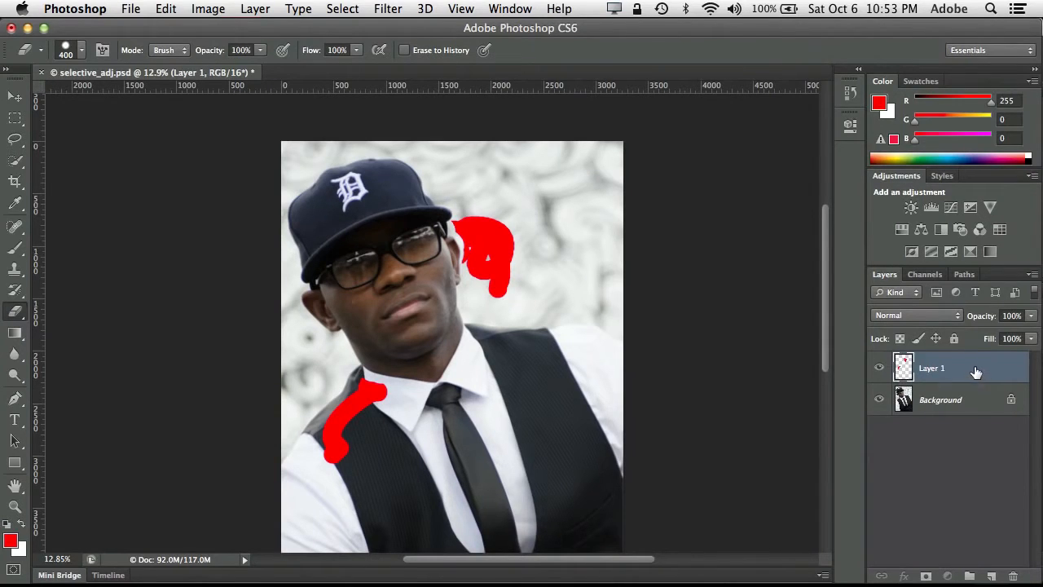
mouse_move(976, 373)
left_mouse_down()
mouse_move(1002, 443)
mouse_move(1013, 575)
left_mouse_up()
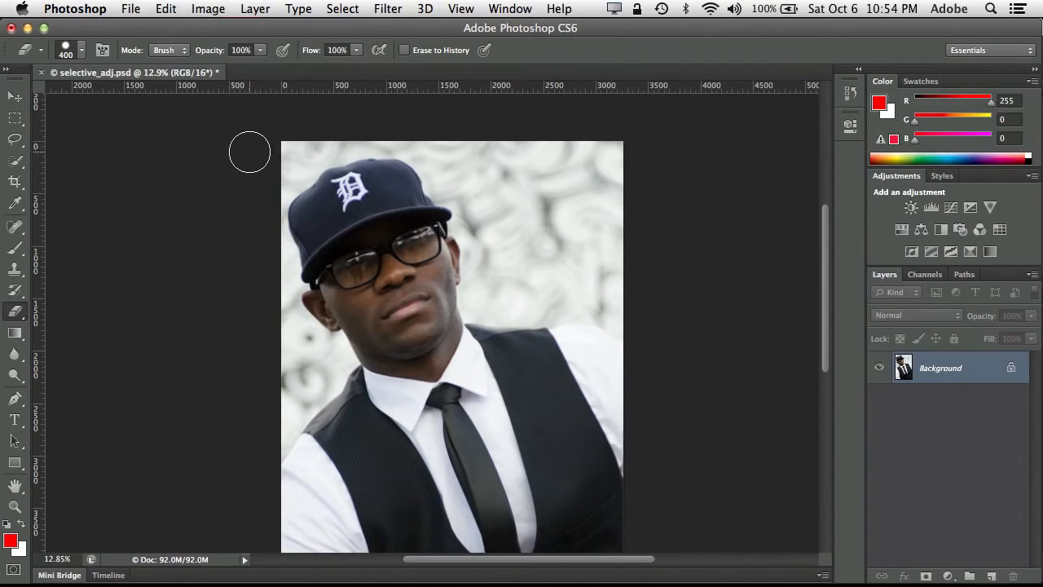
- Try an Exposure adjustment of +1.42 applied directly to the Background layer, and undo it
left_click(208, 9)
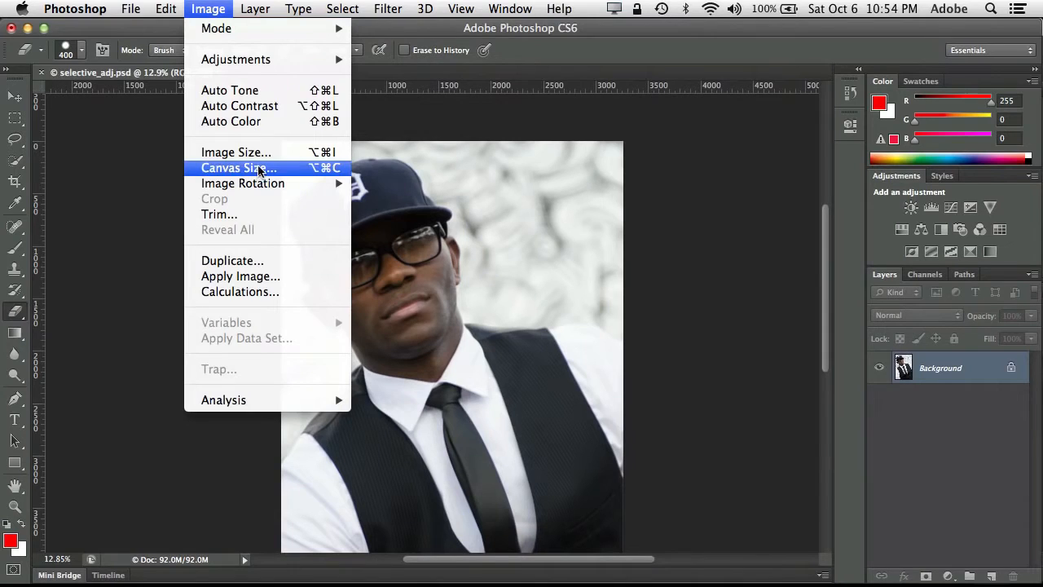
mouse_move(258, 62)
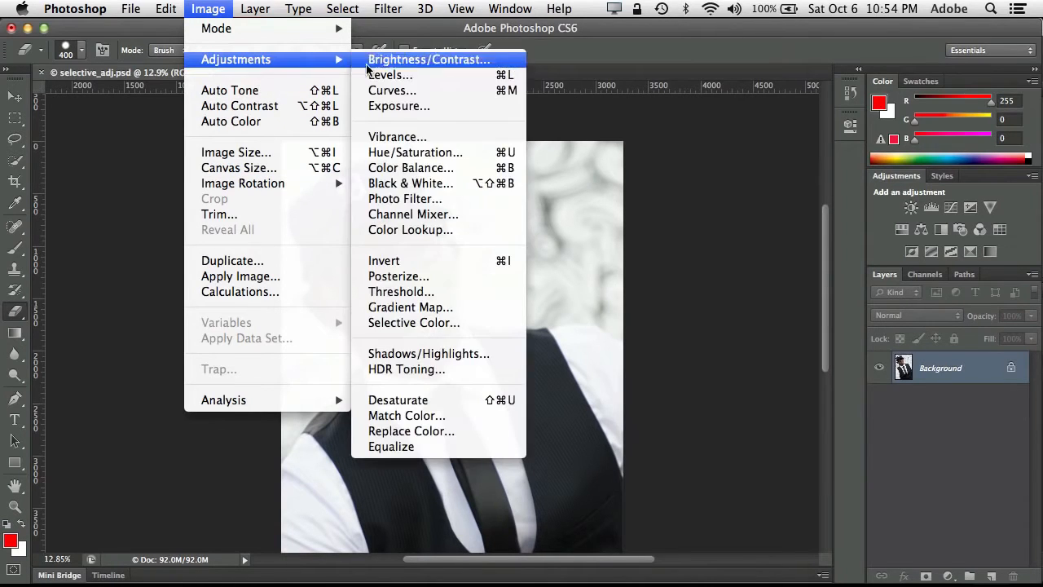
left_click(412, 107)
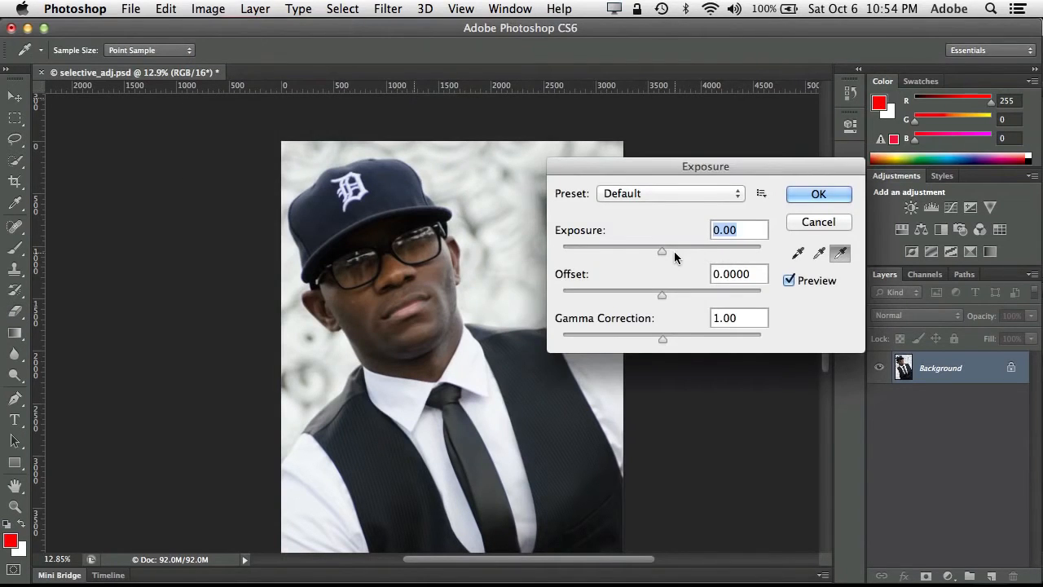
mouse_move(663, 253)
left_mouse_down()
mouse_move(699, 248)
mouse_move(682, 251)
left_mouse_up()
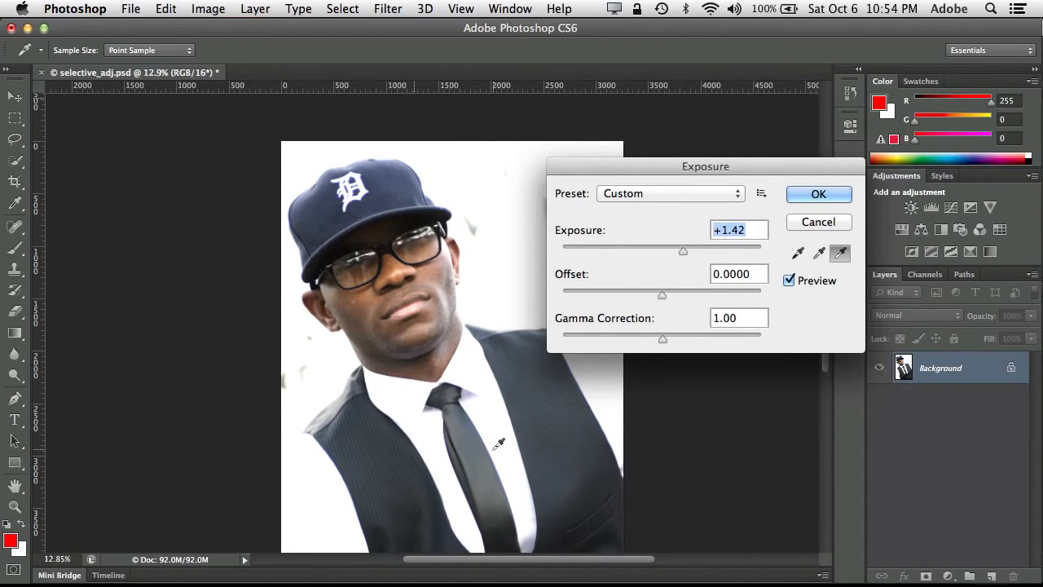
left_click(818, 193)
key("e")
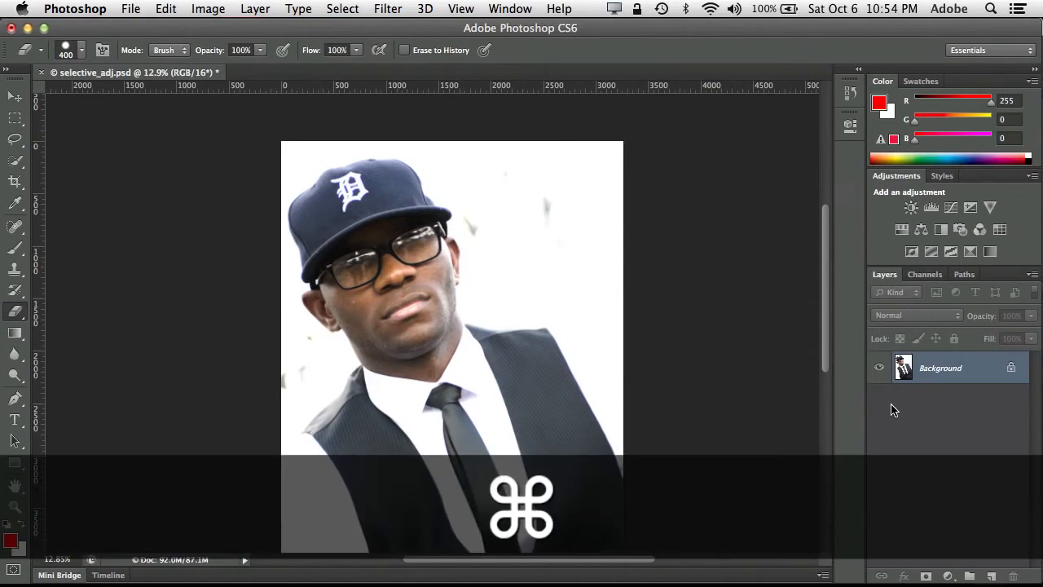
key("super+z")
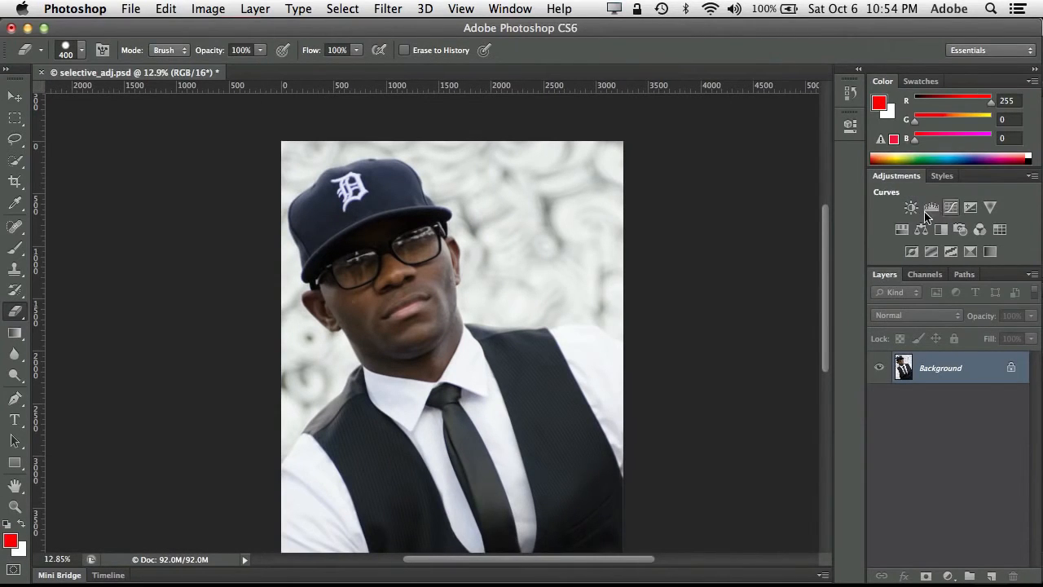
- Add an Exposure adjustment layer above the Background and set its exposure to +1.57
left_click(970, 209)
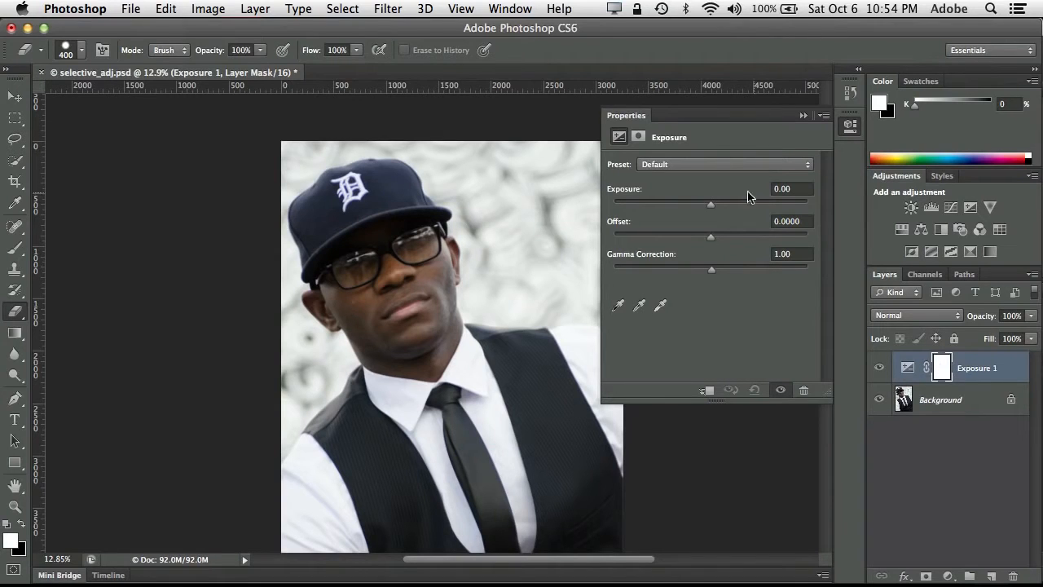
left_click_drag(712, 210, 732, 208)
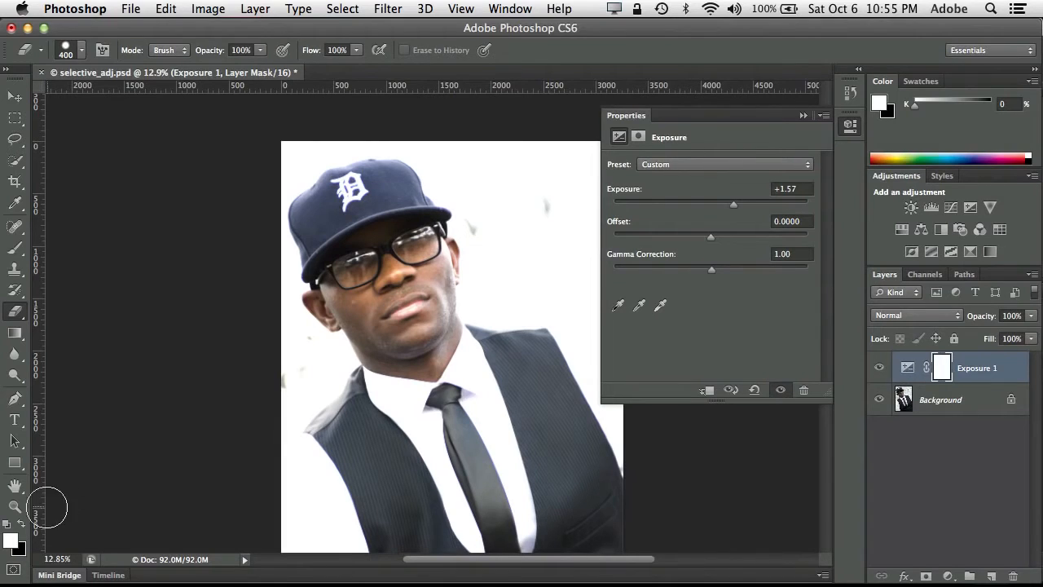
- Try painting black with the Brush on the Exposure mask over the backdrop beside the cap, and undo the stroke
left_click(21, 523)
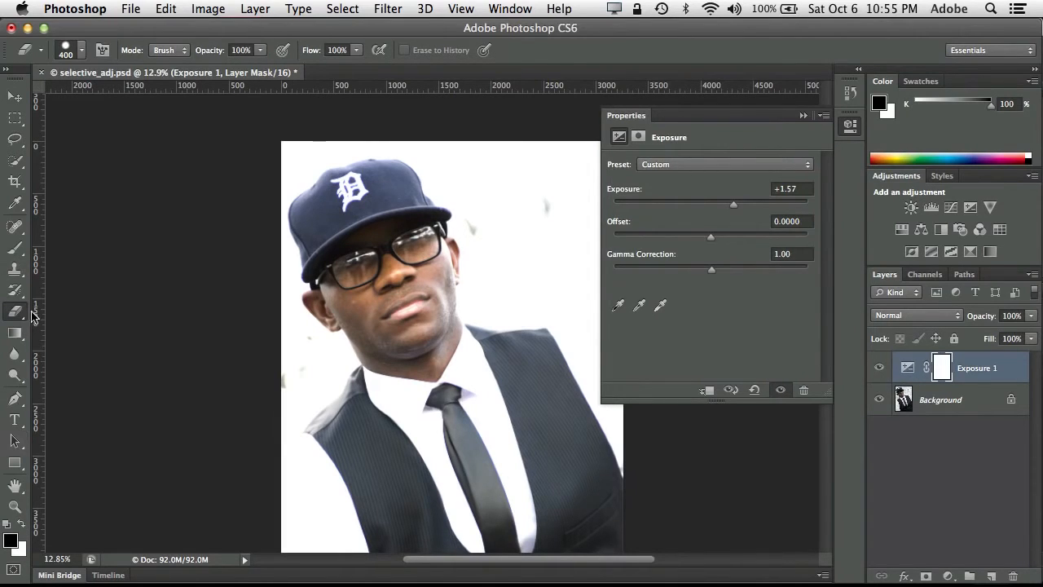
left_click(13, 257)
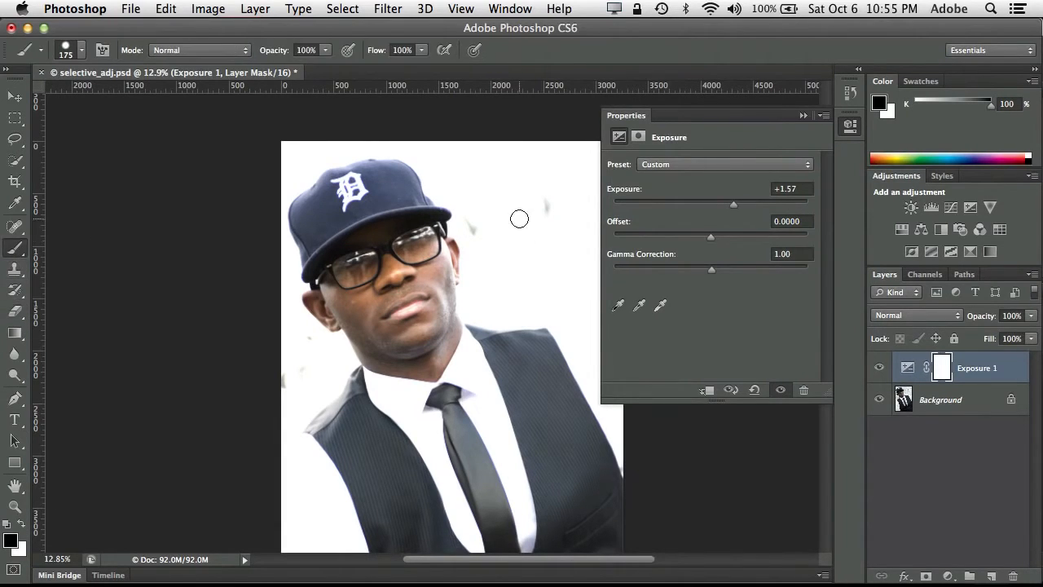
mouse_move(530, 223)
left_mouse_down()
mouse_move(532, 196)
mouse_move(547, 194)
mouse_move(509, 172)
mouse_move(531, 164)
mouse_move(508, 168)
mouse_move(579, 165)
mouse_move(534, 152)
mouse_move(605, 166)
mouse_move(510, 215)
mouse_move(526, 196)
mouse_move(513, 187)
mouse_move(547, 181)
left_mouse_up()
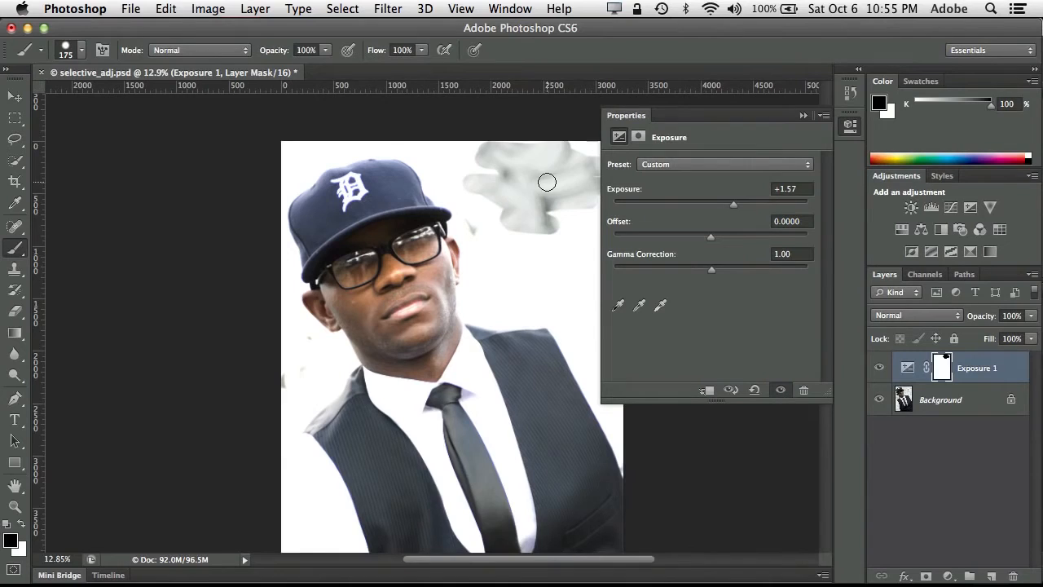
key("super+z")
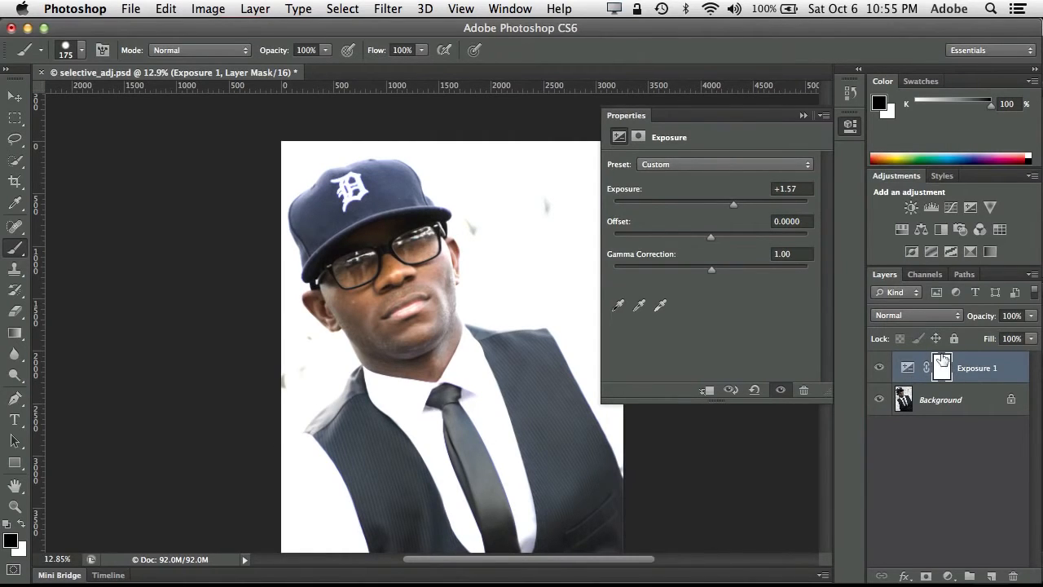
- Invert the Exposure layer's mask to black so the adjustment is hidden across the whole image
left_click(214, 12)
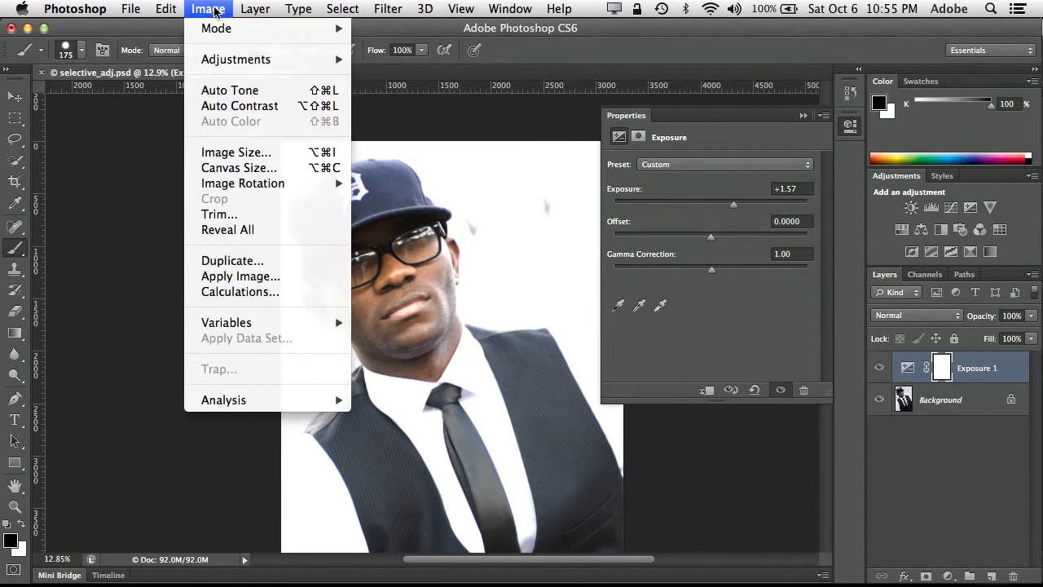
mouse_move(244, 59)
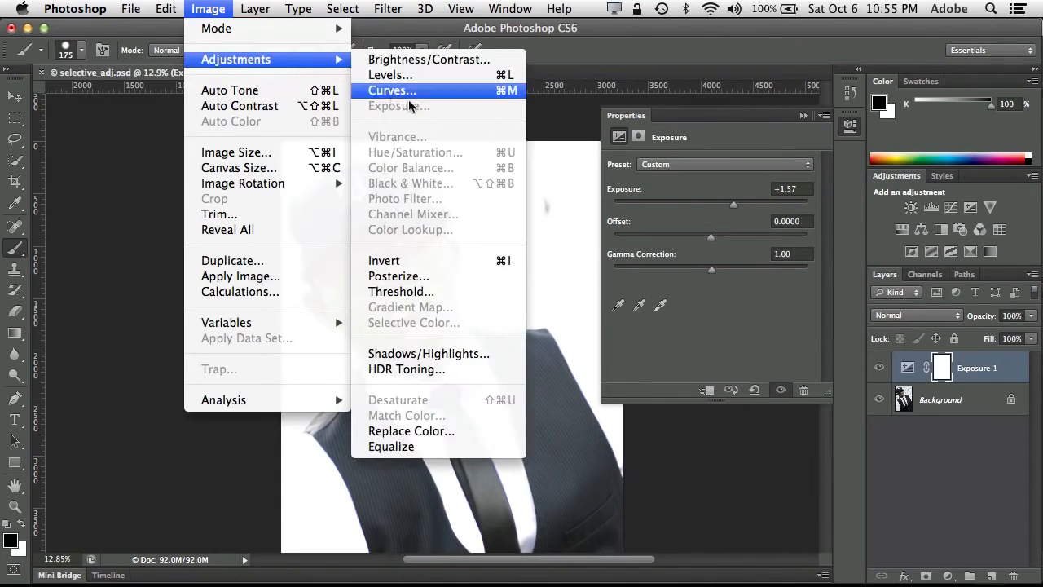
left_click(479, 264)
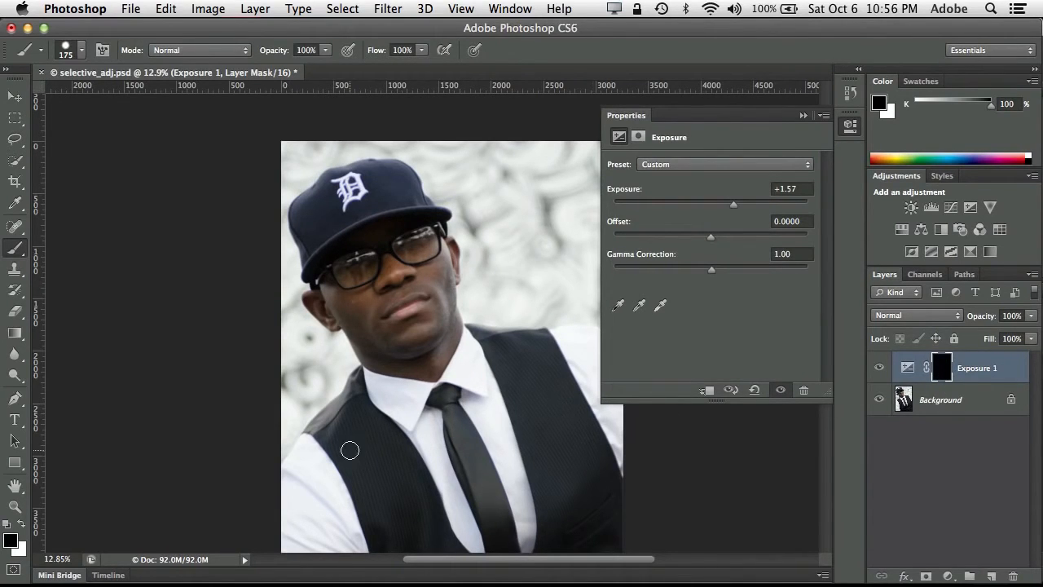
- Paint white on the Exposure mask over the man's mouth and chin, and enlarge the brush to 400 px
left_click(21, 527)
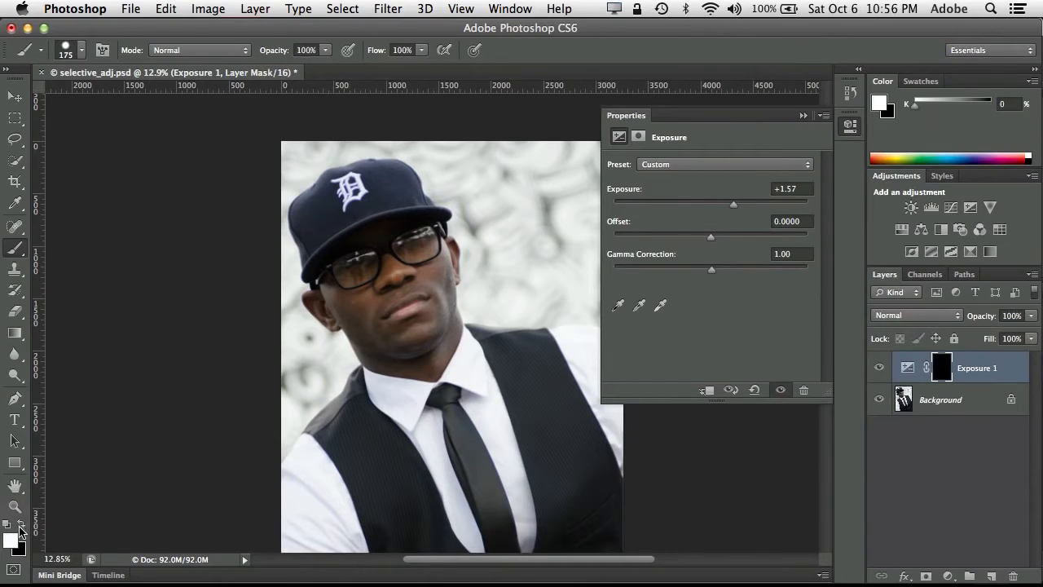
left_click(20, 527)
left_click(21, 525)
left_click(21, 523)
left_click(22, 526)
left_click(22, 526)
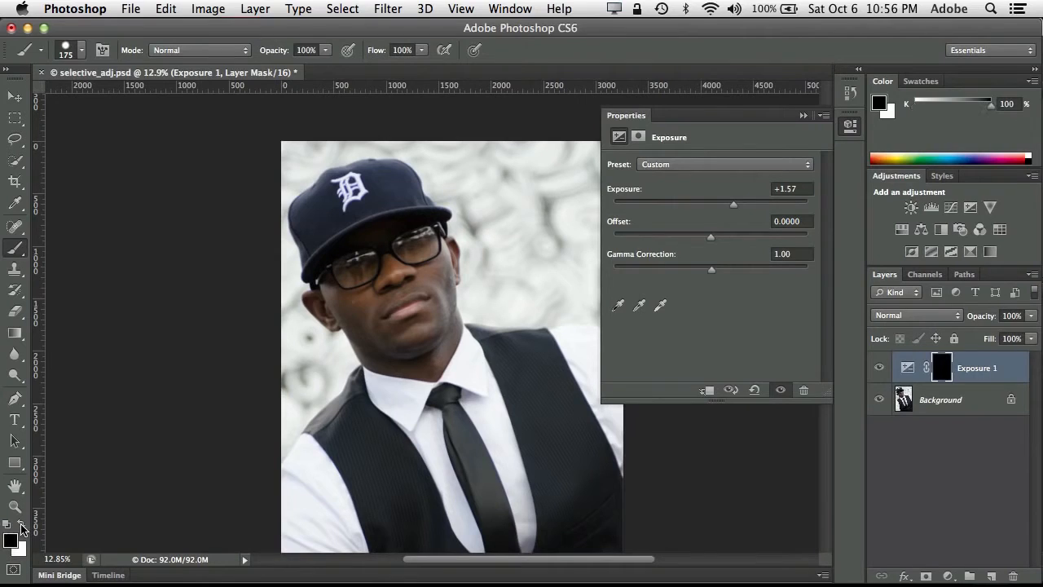
left_click(23, 525)
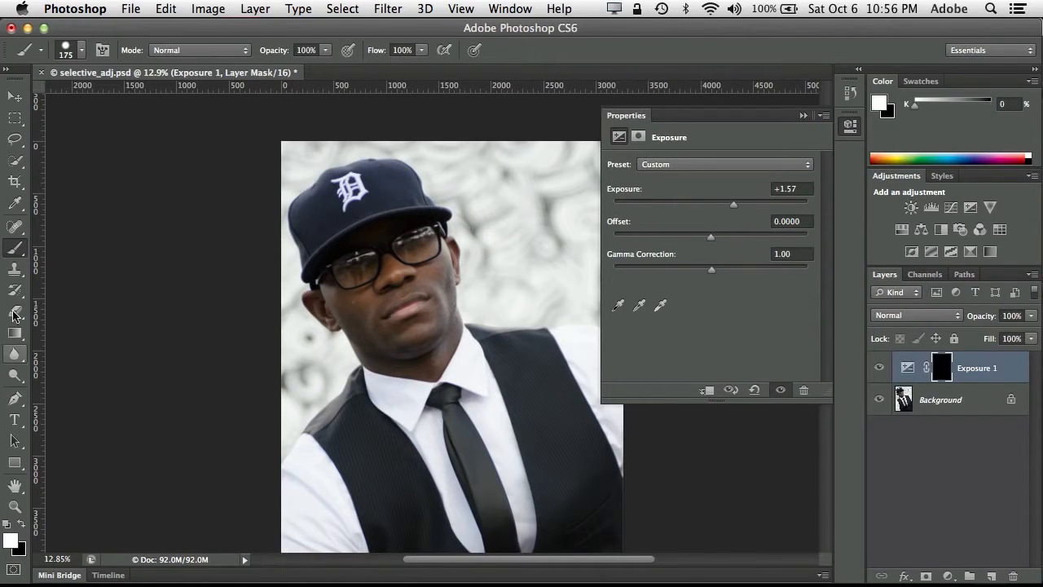
mouse_move(440, 314)
left_mouse_down()
mouse_move(398, 262)
mouse_move(407, 245)
mouse_move(391, 272)
mouse_move(414, 242)
mouse_move(434, 290)
mouse_move(426, 345)
mouse_move(403, 327)
left_mouse_up()
key("bracketright")
key("bracketright")
key("bracketright")
key("bracketright")
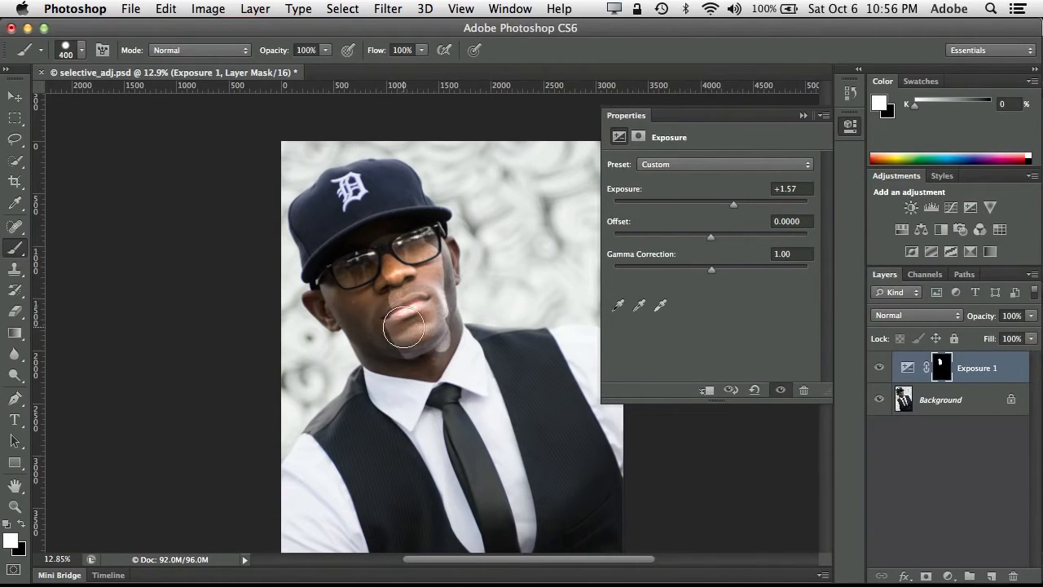
- Set the brush hardness to 0% and paint white on the Exposure mask over the rest of the man's face
left_click(81, 50)
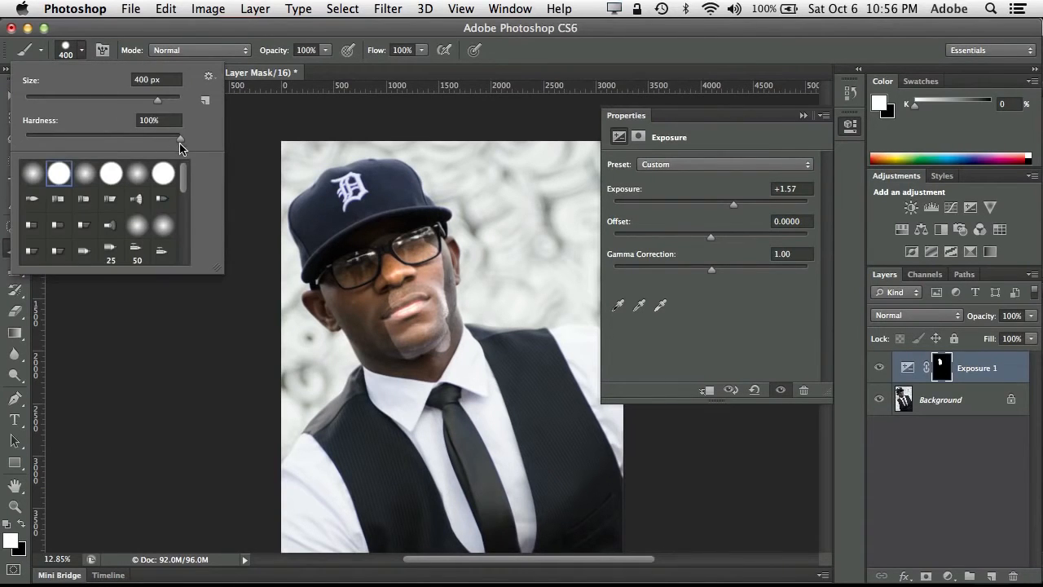
left_click_drag(179, 144, 1, 143)
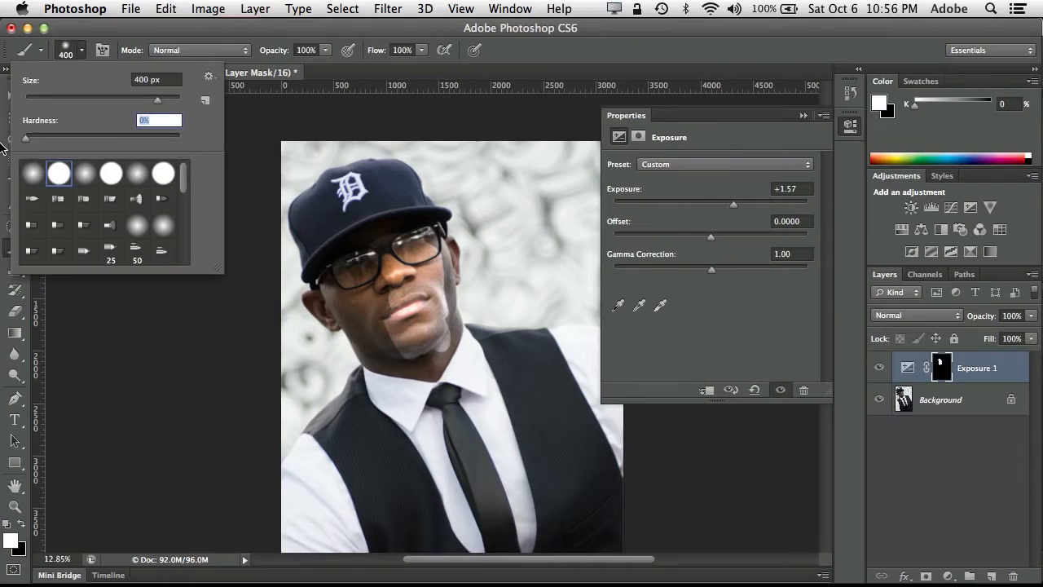
left_click(80, 50)
mouse_move(390, 277)
left_mouse_down()
mouse_move(383, 318)
mouse_move(399, 347)
mouse_move(439, 363)
mouse_move(441, 284)
mouse_move(425, 241)
mouse_move(344, 311)
mouse_move(394, 364)
mouse_move(422, 352)
mouse_move(413, 299)
mouse_move(412, 316)
left_mouse_up()
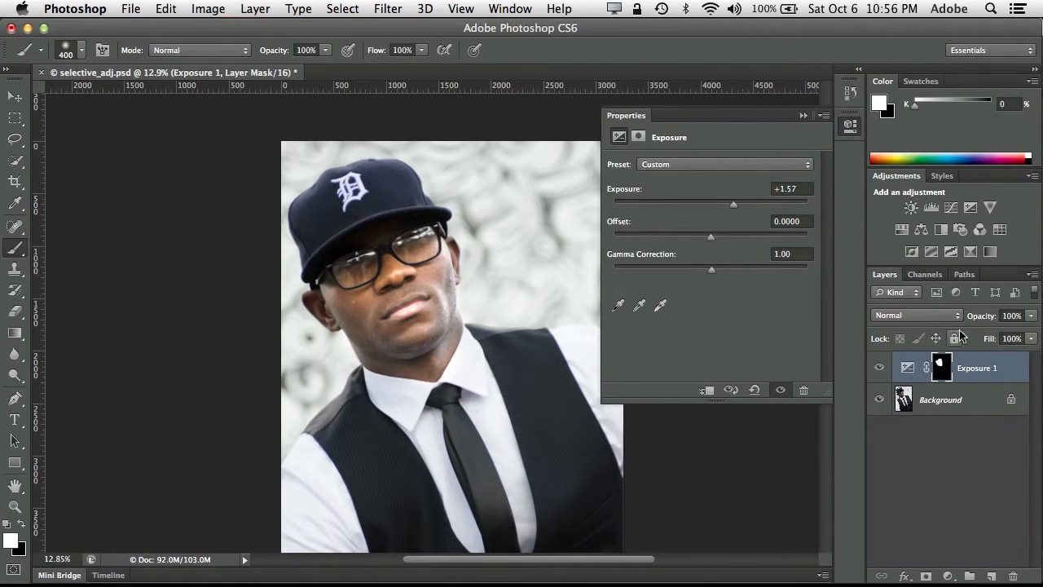
- Set the Exposure layer's exposure to +1.23 and collapse its properties
mouse_move(985, 321)
left_mouse_down()
mouse_move(963, 324)
mouse_move(999, 323)
left_mouse_up()
mouse_move(734, 210)
left_mouse_down()
mouse_move(671, 207)
mouse_move(725, 209)
left_mouse_up()
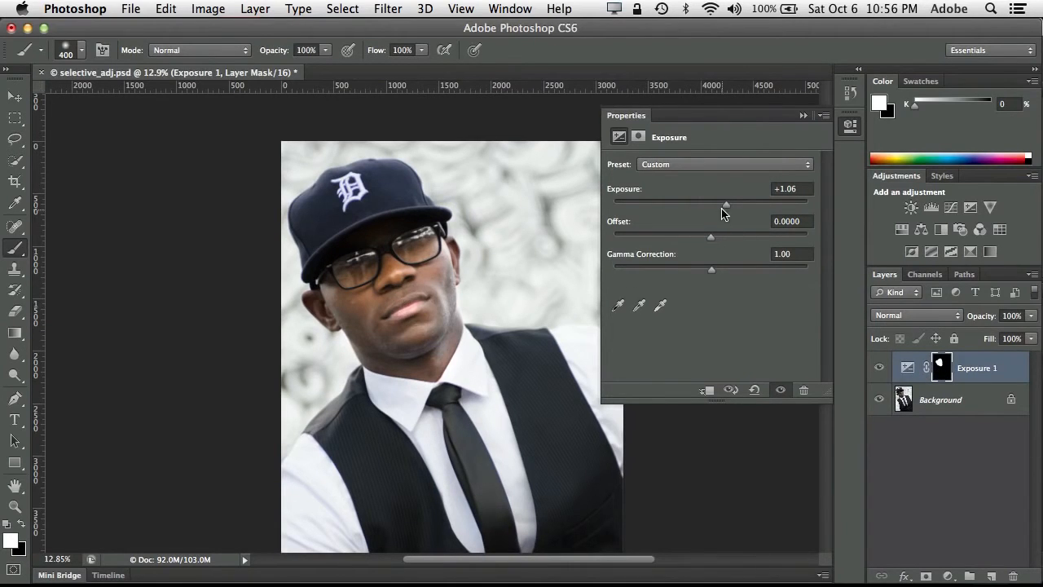
left_click_drag(728, 205, 731, 209)
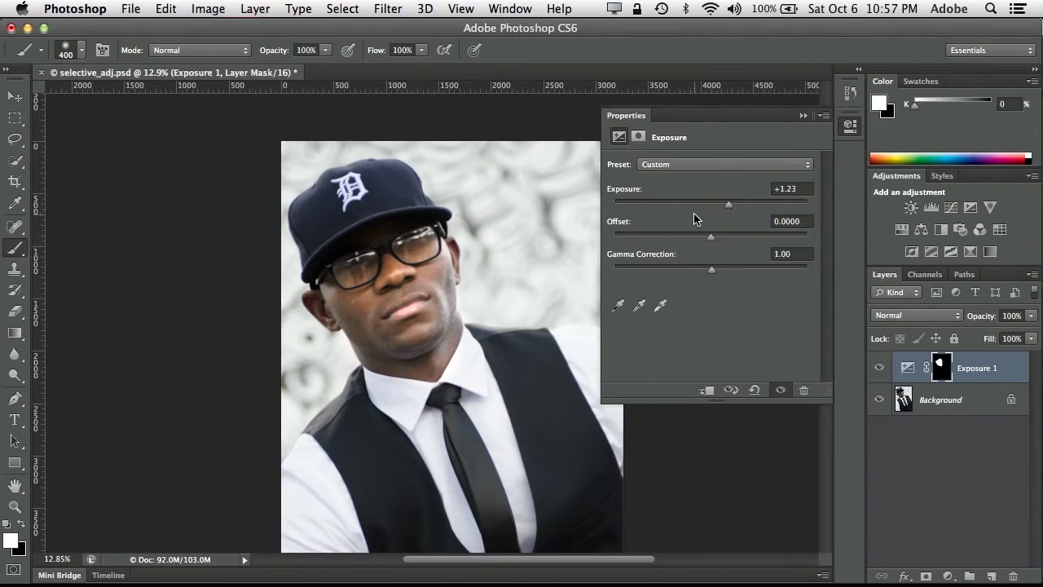
left_click(639, 309)
left_click(803, 114)
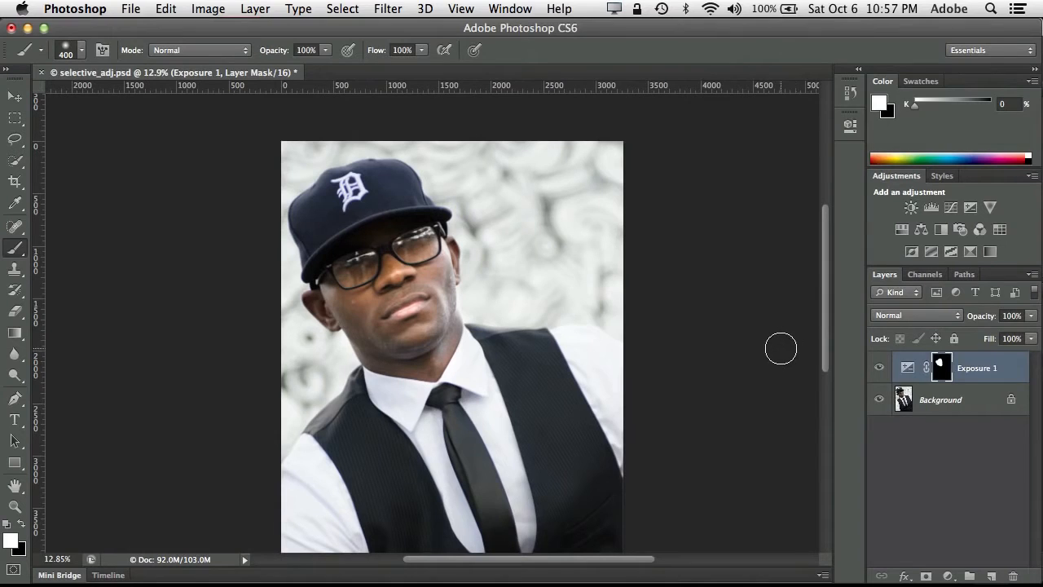
- Close selective_adj.psd without saving the changes
key("super")
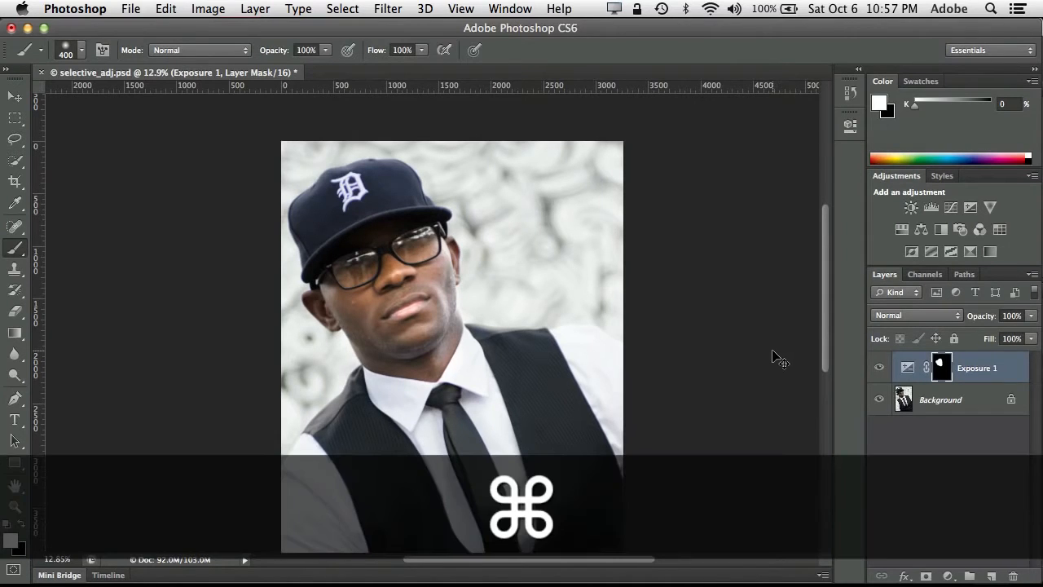
key("super+w")
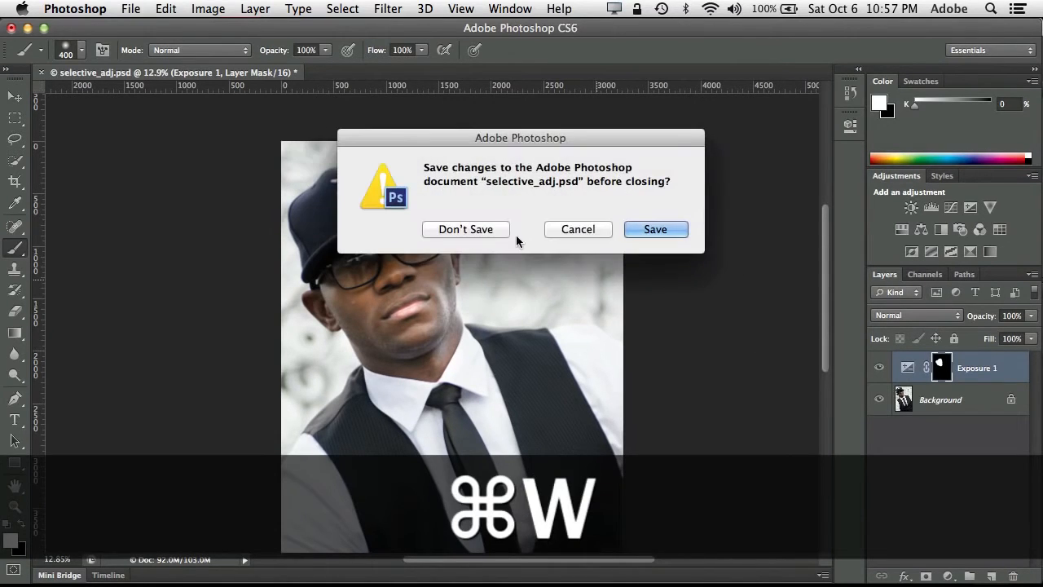
left_click(492, 230)
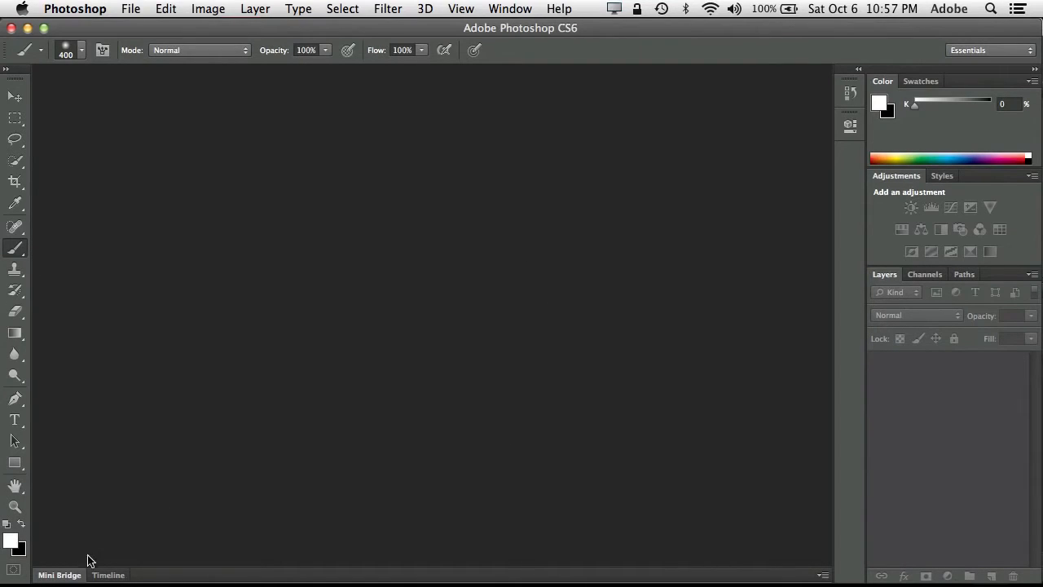
left_click(68, 576)
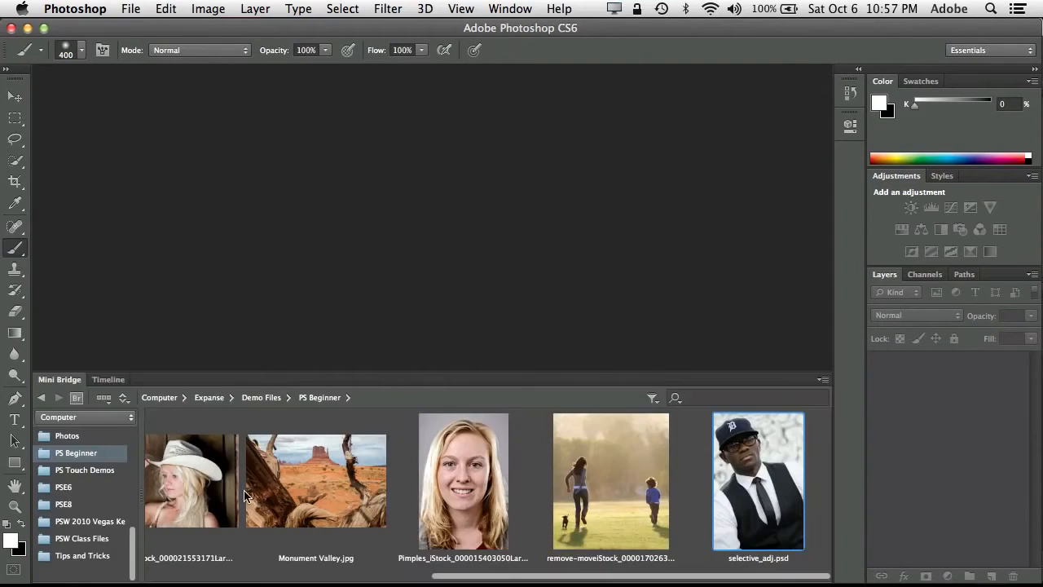
left_click(604, 487)
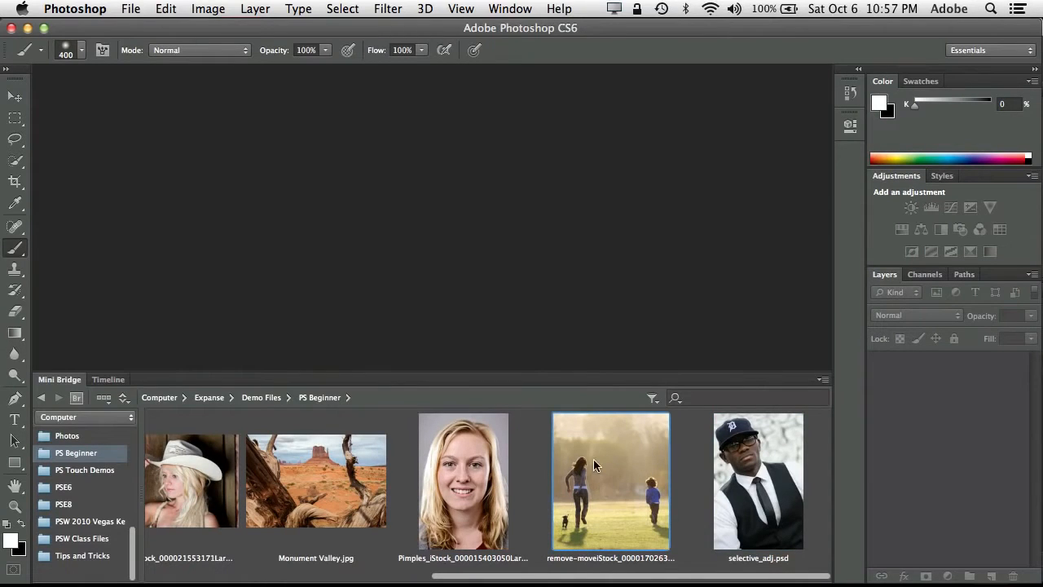
key("Return")
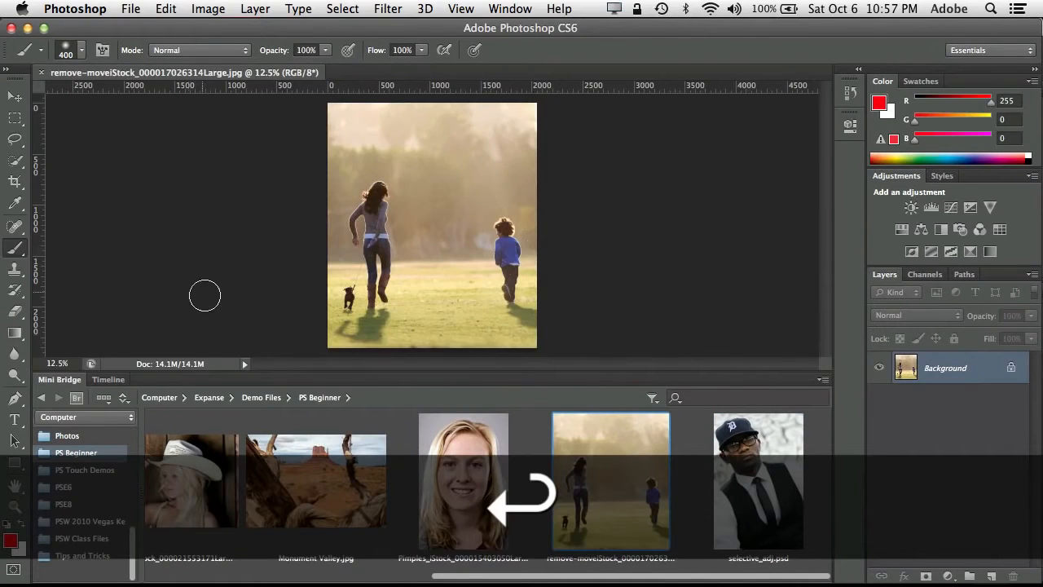
double_click(70, 382)
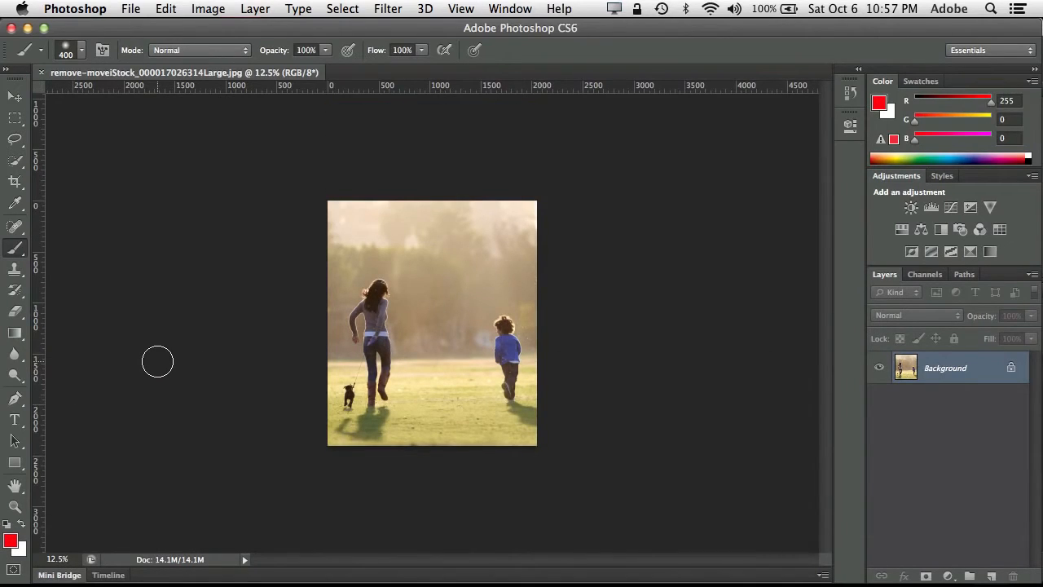
key("super+equal")
key("super+equal")
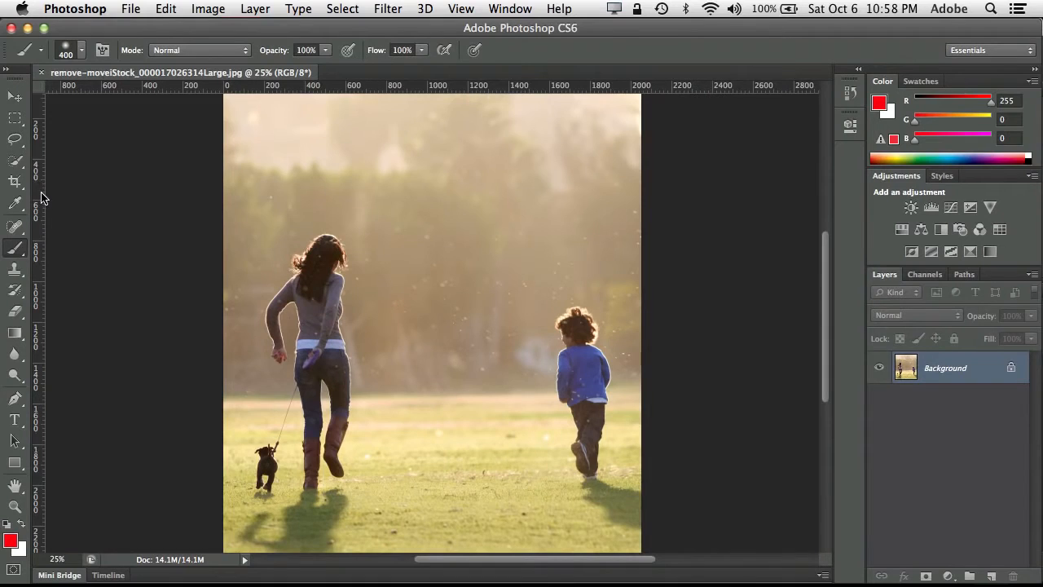
left_click(14, 120)
left_click(15, 141)
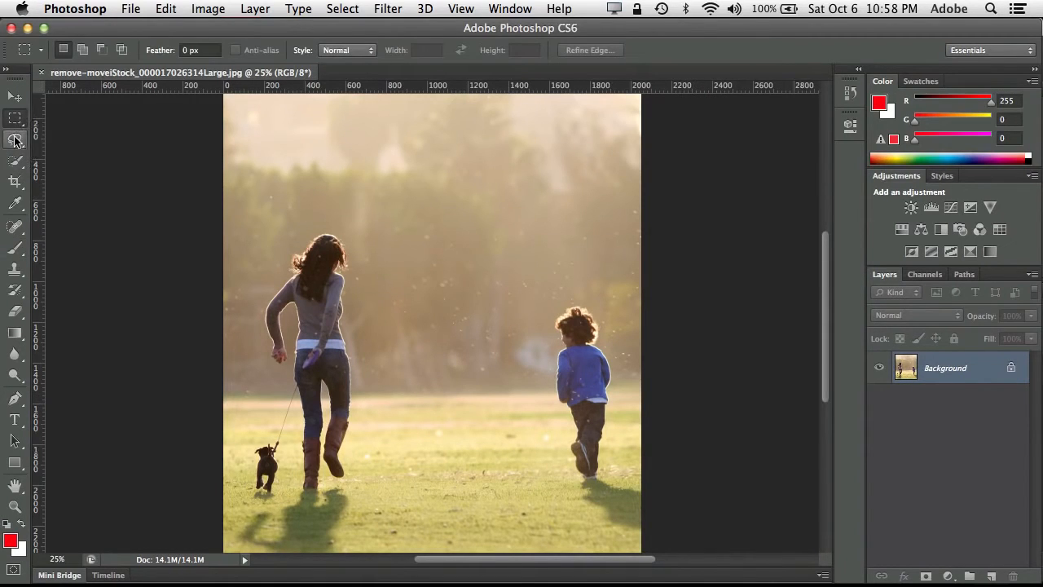
left_click(16, 121)
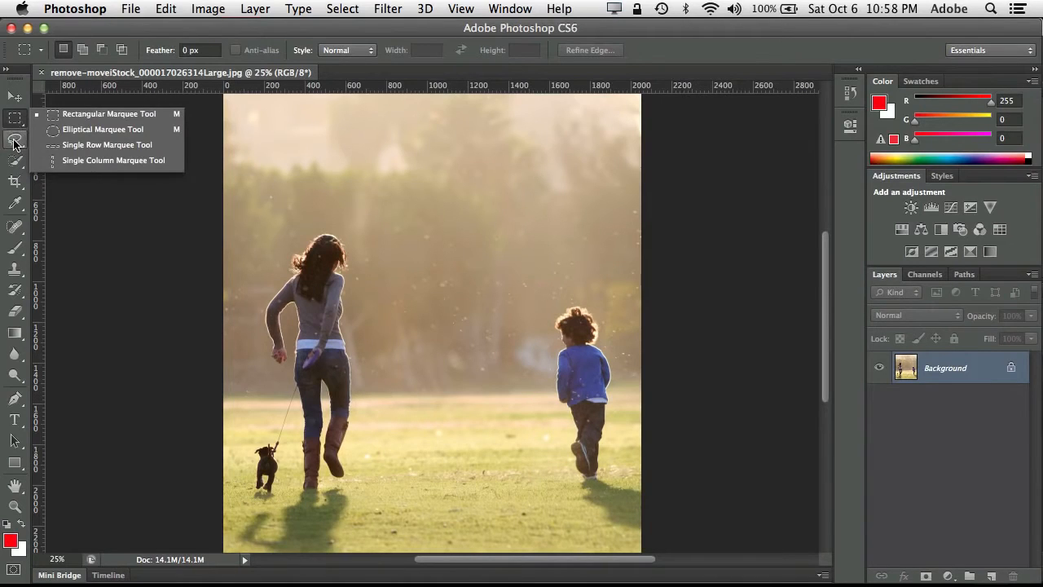
left_click(13, 142)
left_click(16, 139)
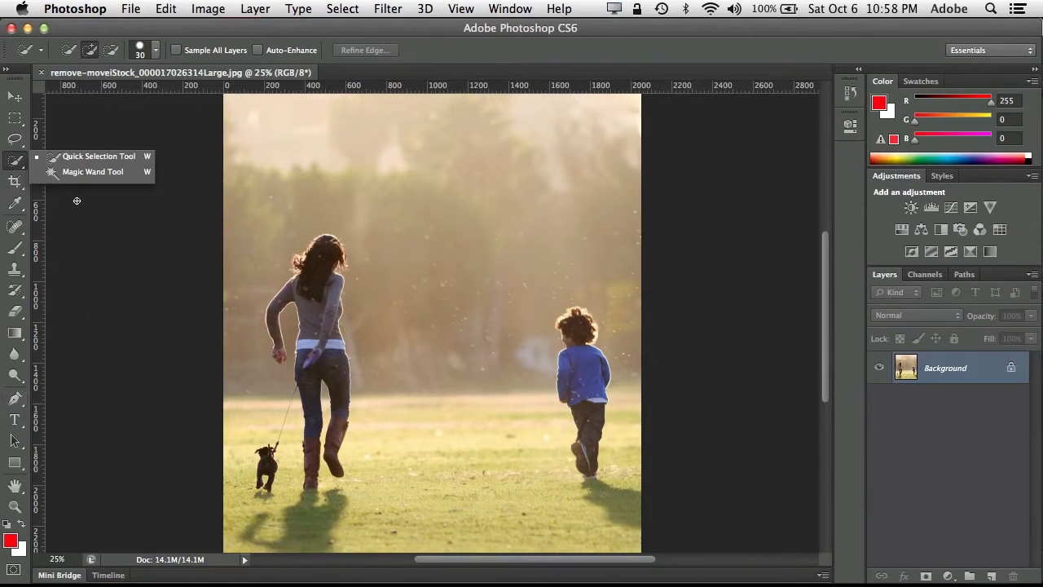
- Select the running boy and his shadow with the Quick Selection tool, using a 90 px brush
left_click(74, 160)
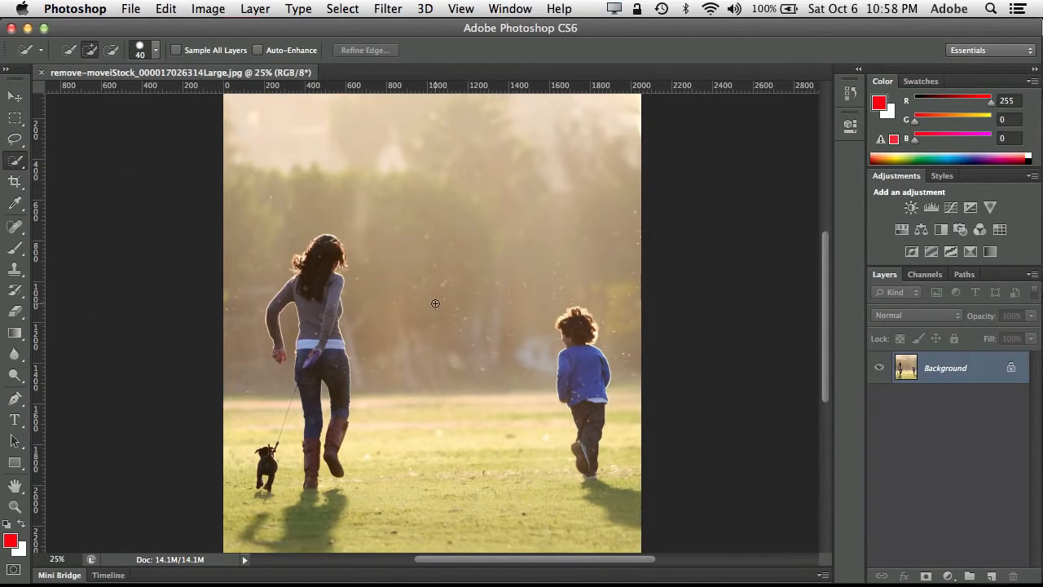
key("bracketright")
key("bracketright")
left_click(17, 164)
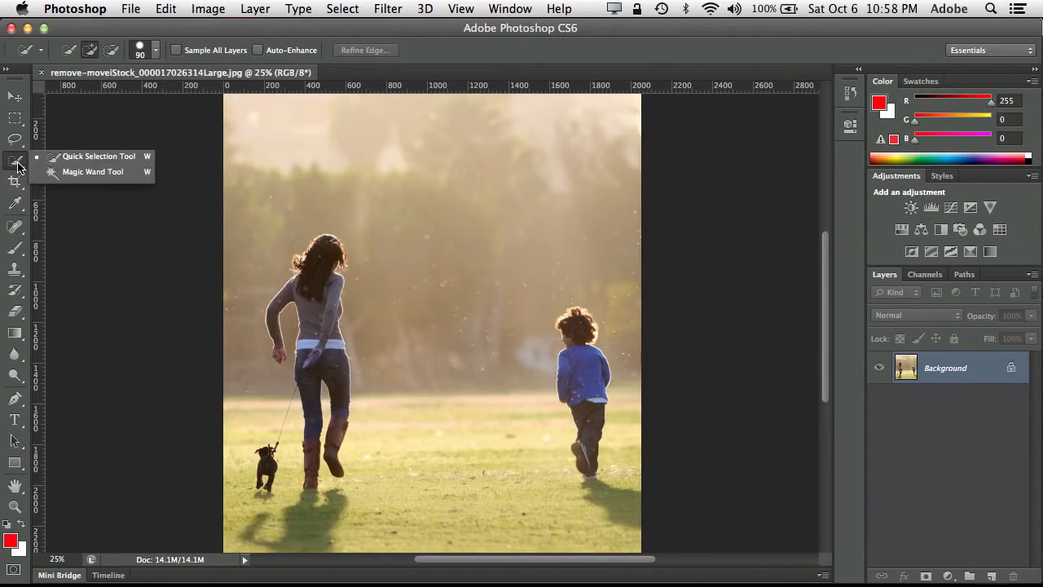
left_click(72, 175)
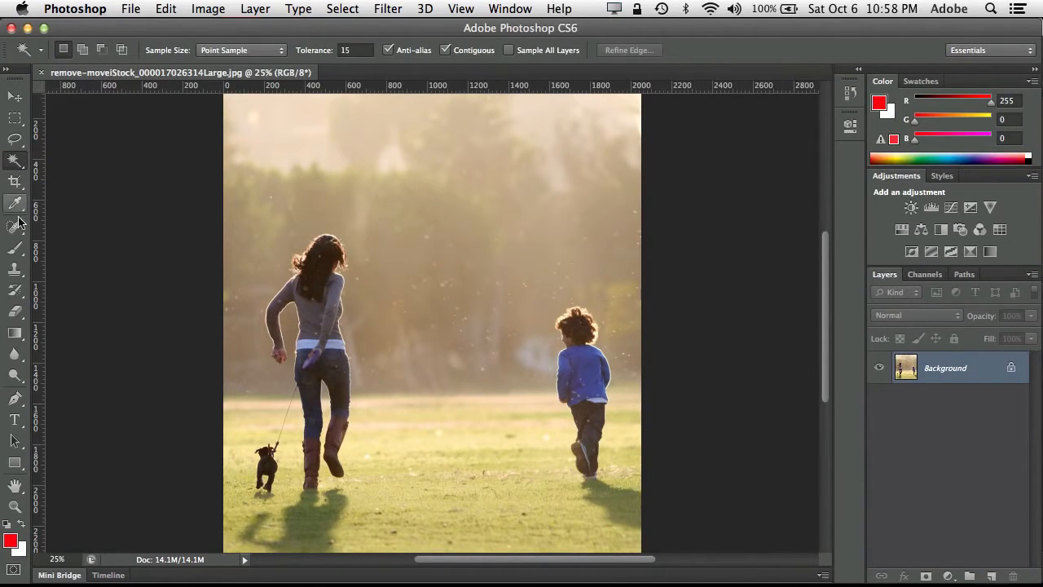
left_click(18, 169)
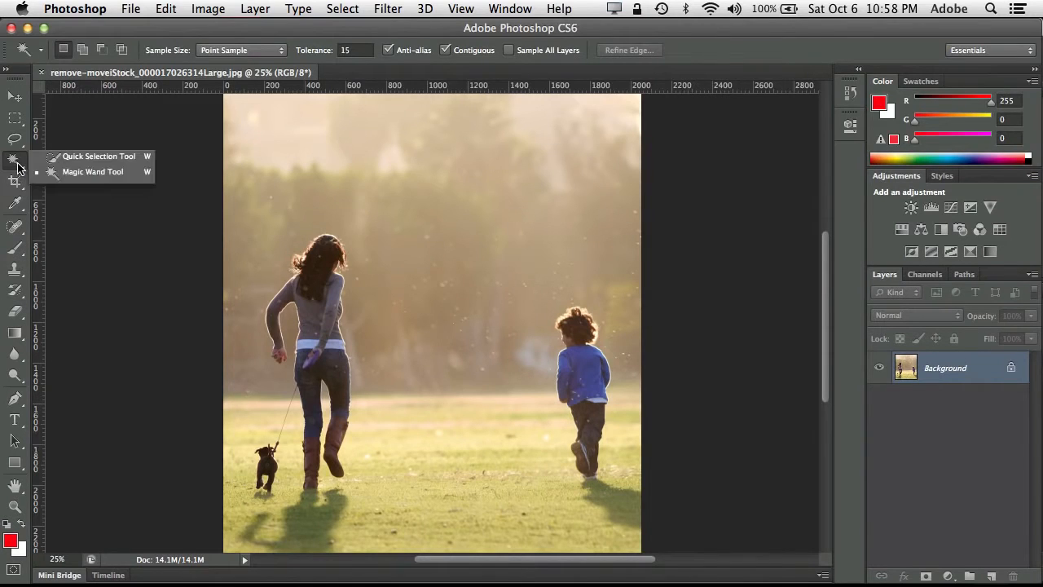
left_click(67, 158)
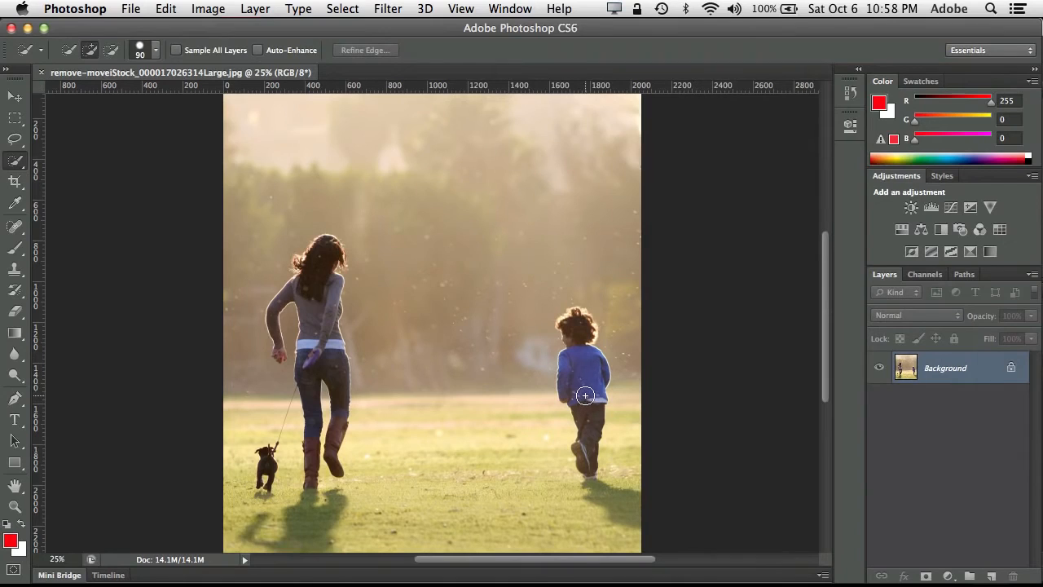
mouse_move(582, 389)
left_mouse_down()
mouse_move(579, 320)
mouse_move(570, 331)
mouse_move(568, 320)
mouse_move(587, 475)
mouse_move(631, 522)
mouse_move(621, 521)
mouse_move(600, 501)
mouse_move(639, 491)
left_mouse_up()
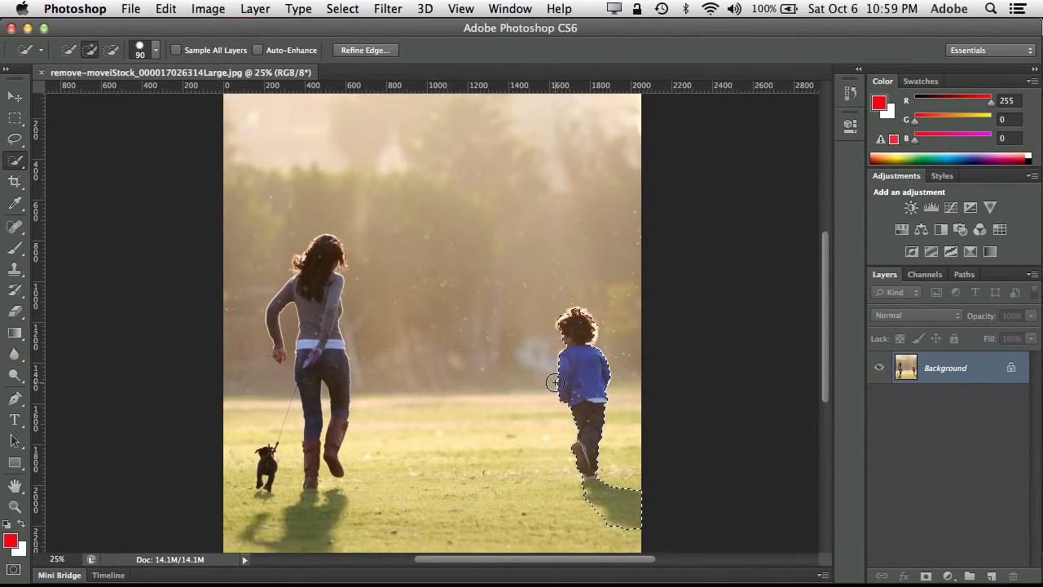
mouse_move(564, 306)
left_mouse_down()
mouse_move(594, 306)
mouse_move(603, 332)
left_mouse_up()
- Expand the selection around the boy and his shadow by 10 pixels
left_click(342, 8)
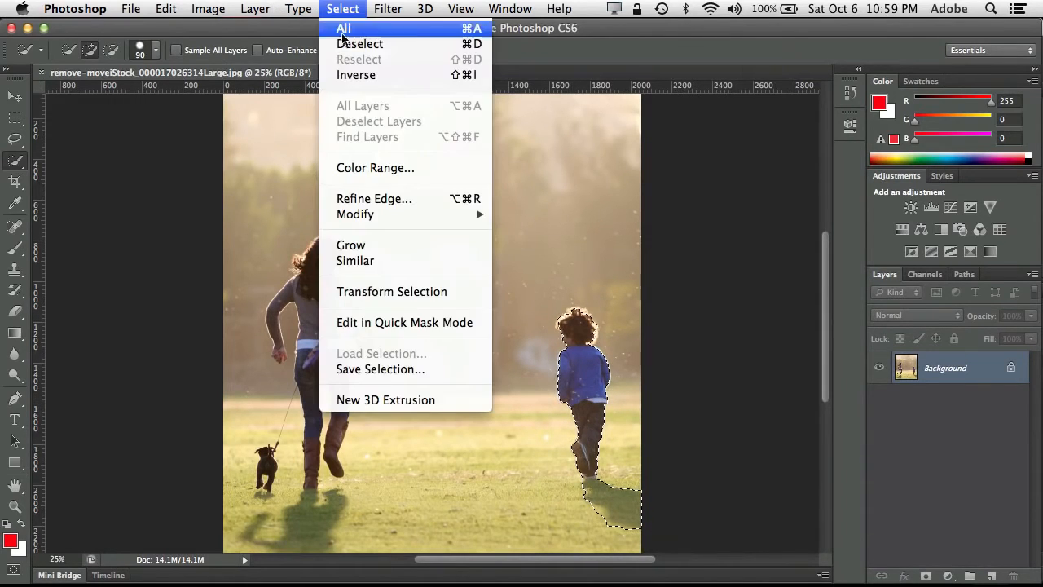
mouse_move(389, 214)
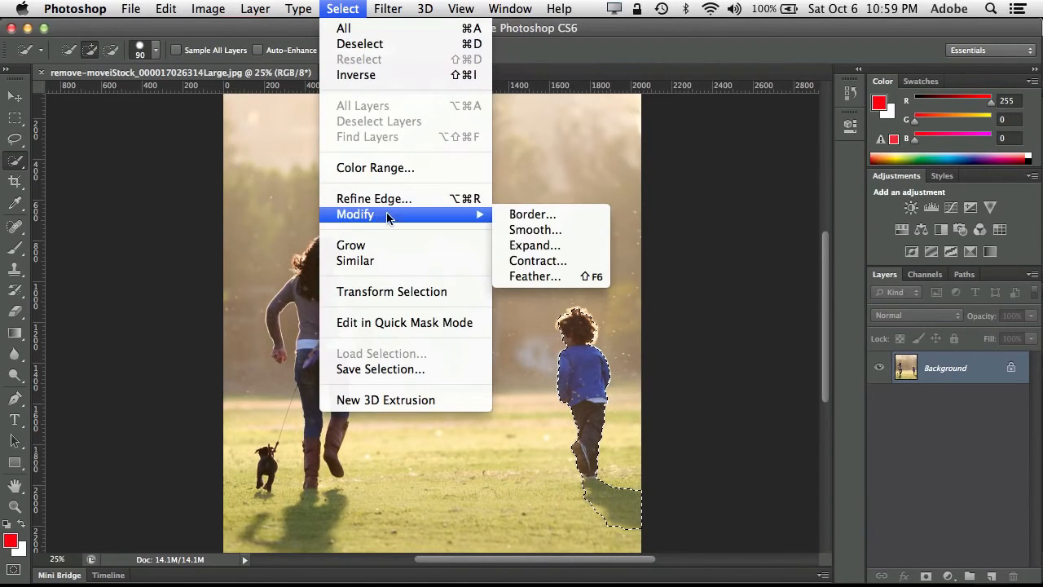
left_click(561, 245)
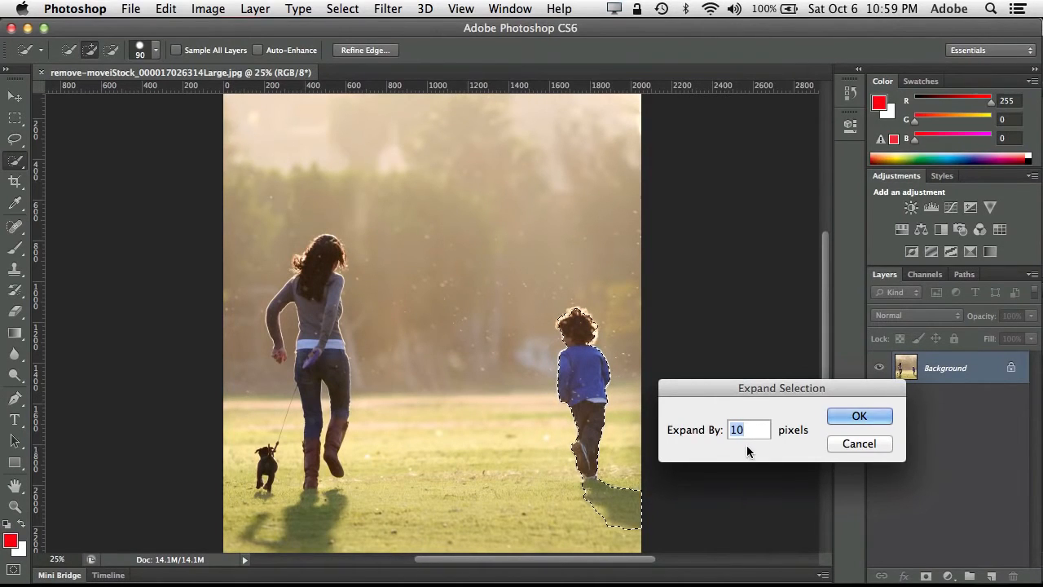
left_click(859, 416)
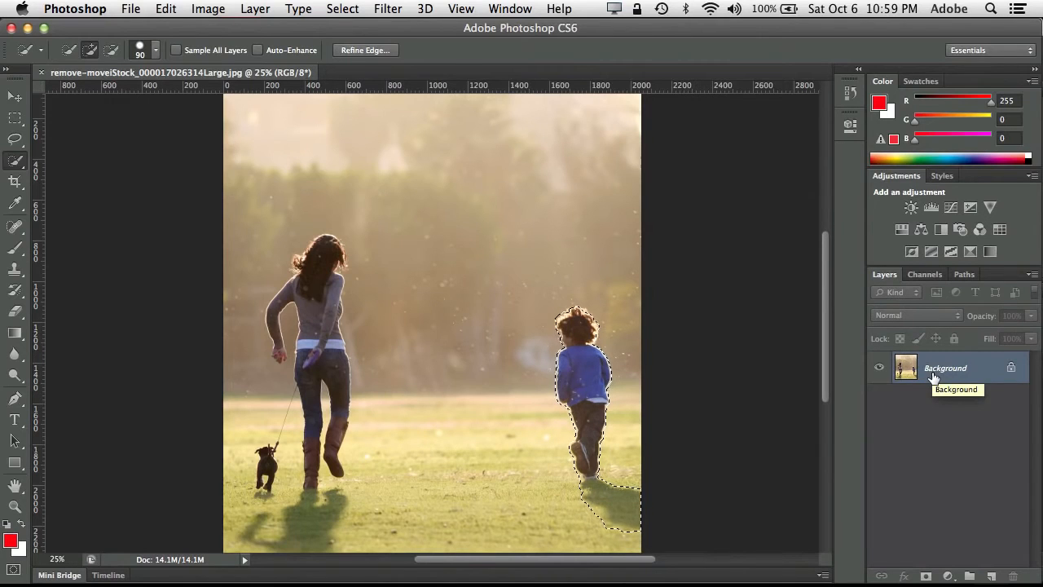
key("shift+BackSpace")
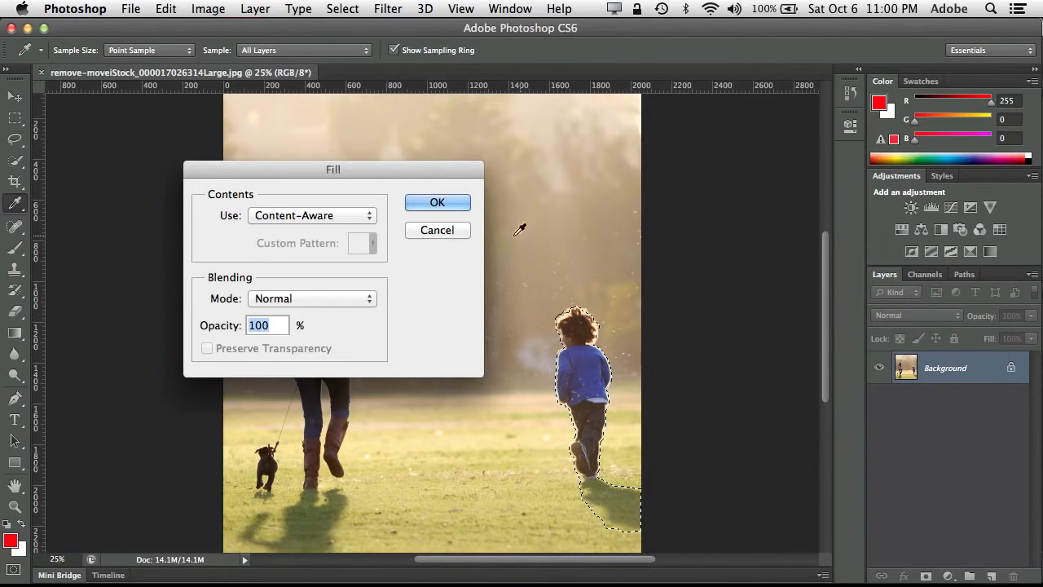
left_click(446, 229)
key("w")
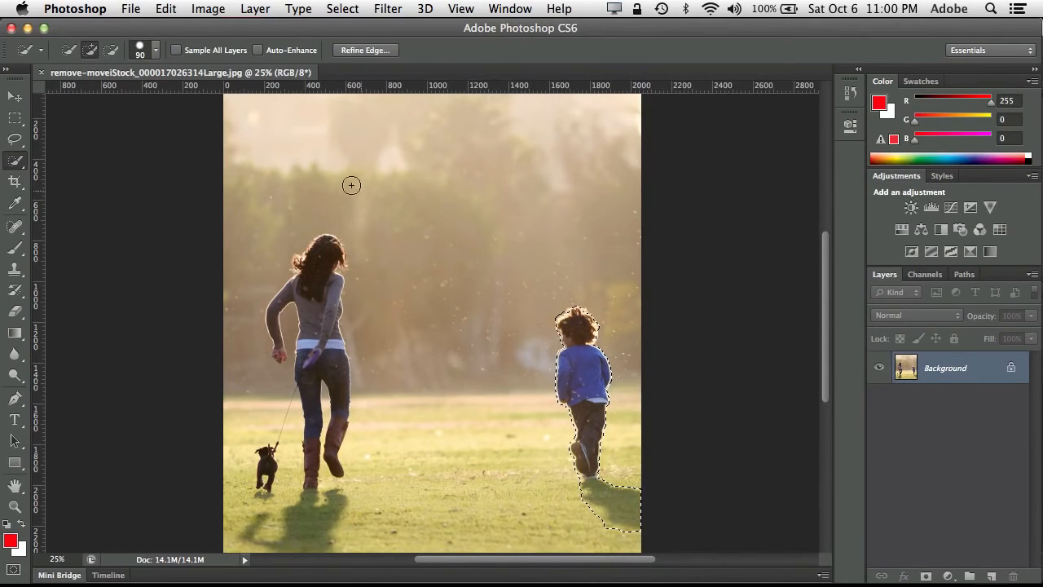
- Fill the selected boy and shadow with Content-Aware contents in Normal mode at 100% opacity, and clear the selection
left_click(167, 9)
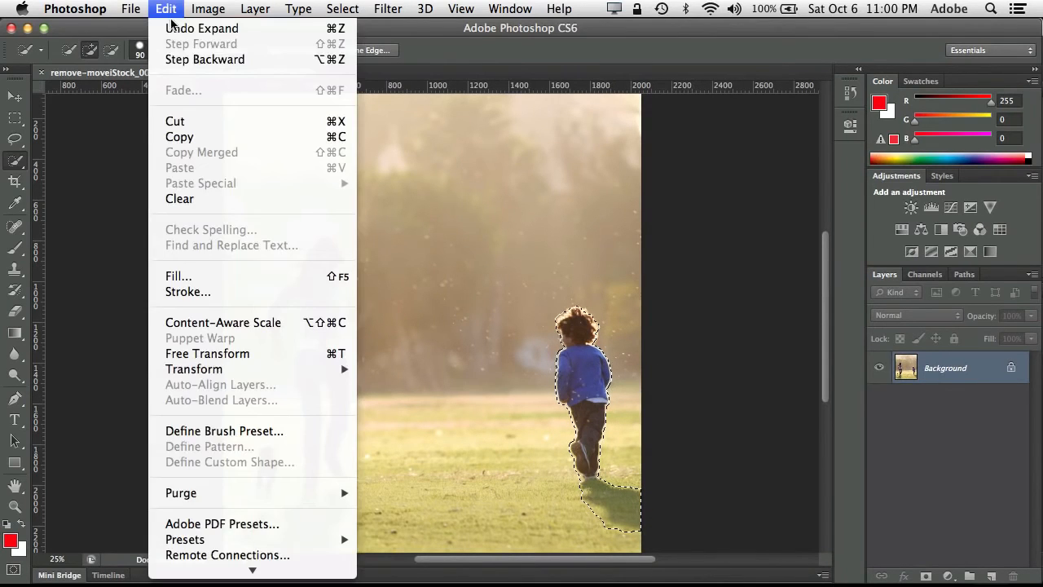
left_click(204, 274)
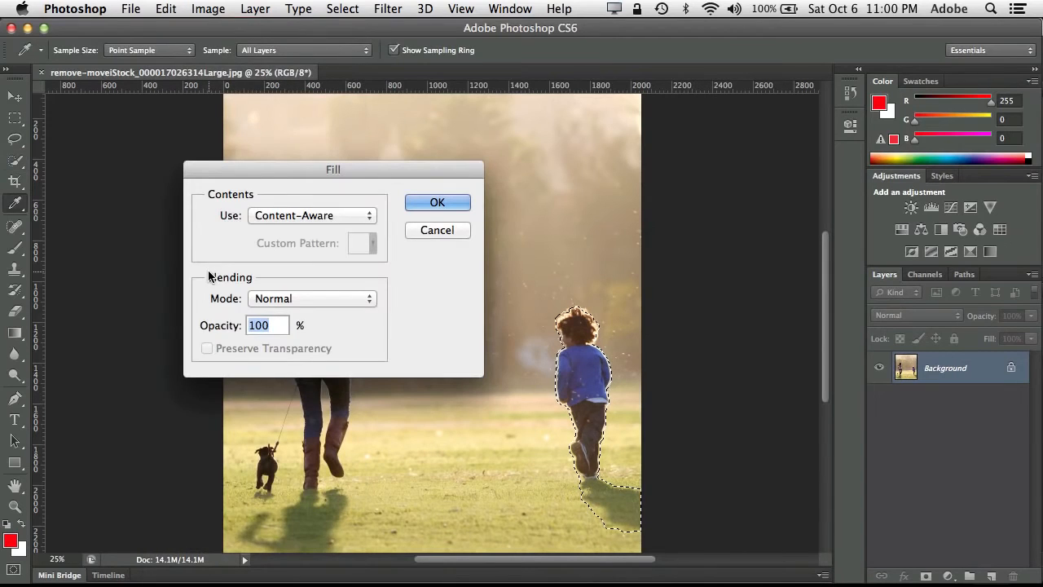
left_click(324, 216)
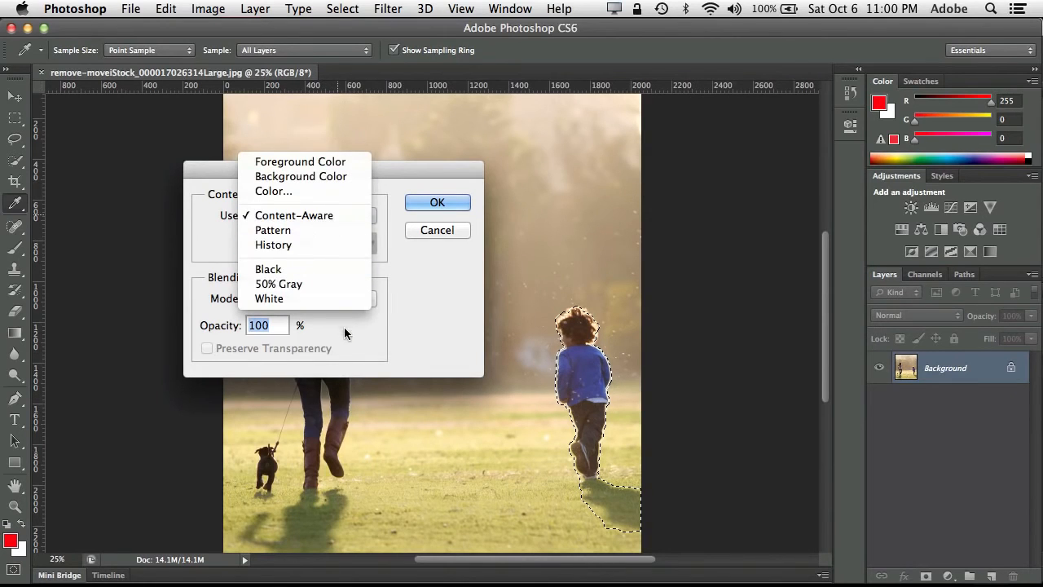
left_click(348, 214)
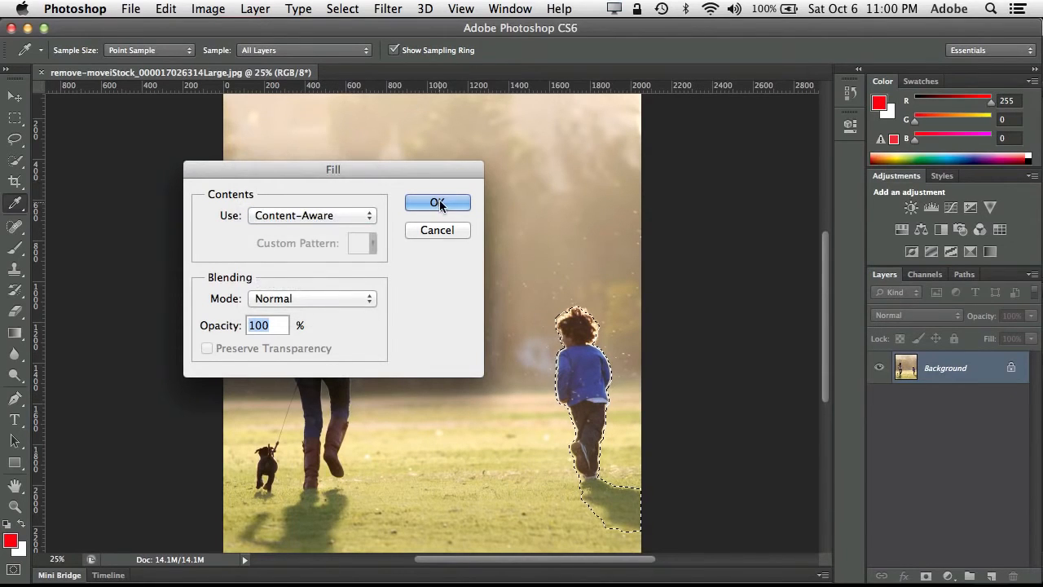
left_click(441, 203)
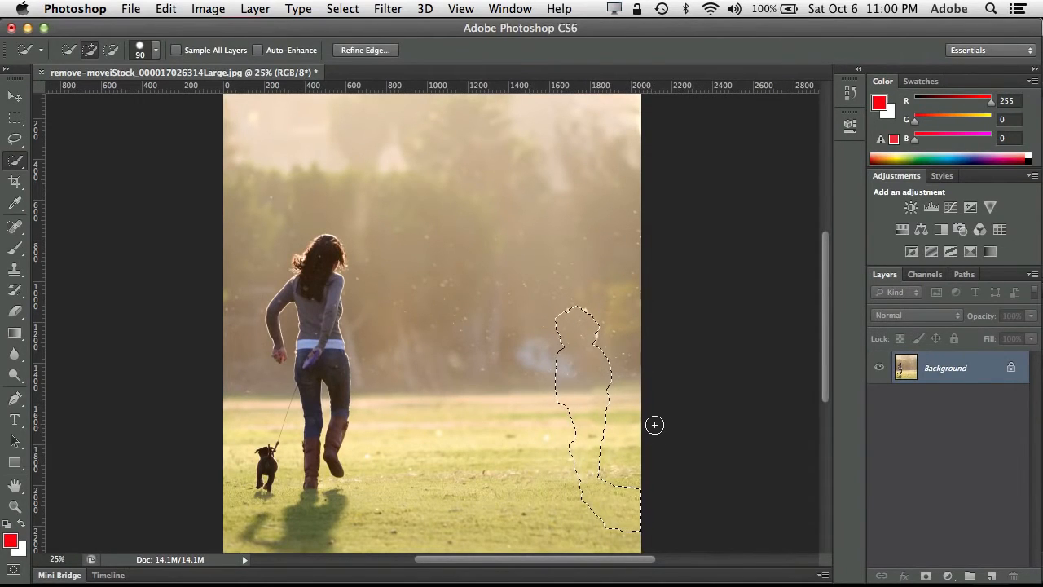
key("super+d")
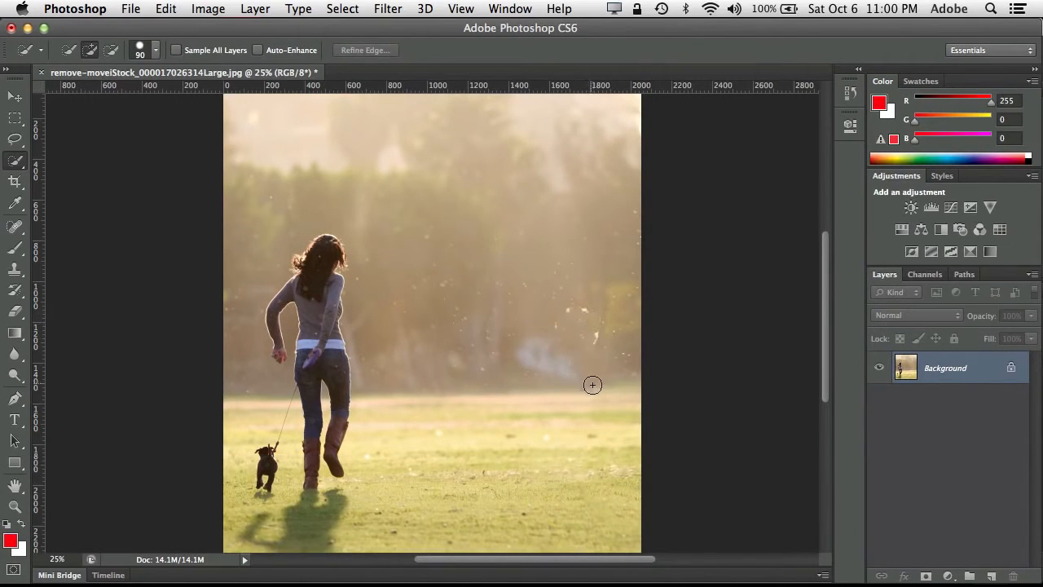
- Retouch the leftover spots where the boy stood with the Spot Healing Brush set to Content-Aware at 90 px
left_click(15, 228)
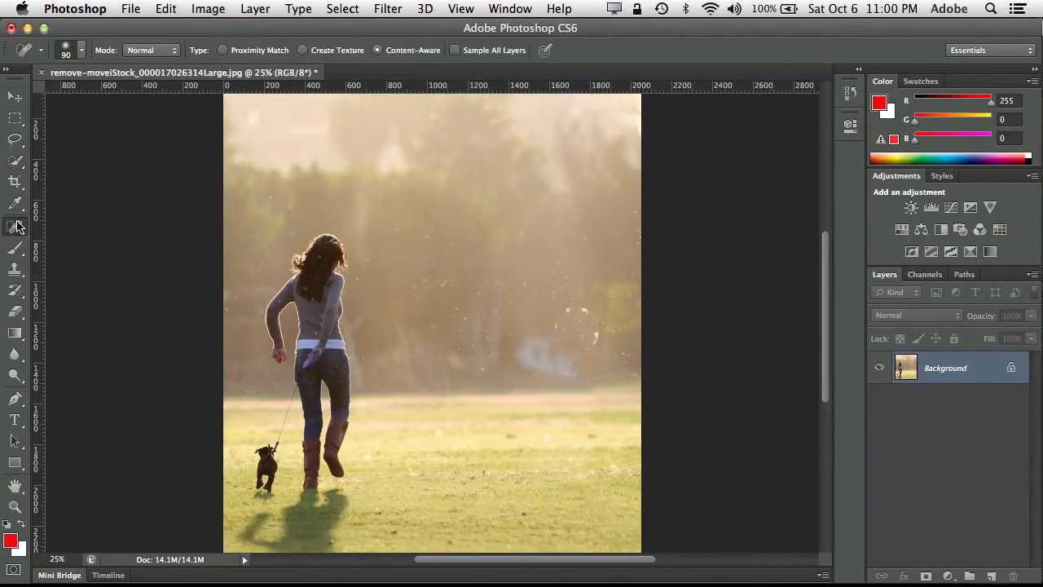
left_click(554, 324)
left_click(566, 313)
left_click(583, 310)
left_click_drag(594, 338, 580, 308)
left_click(587, 321)
left_click(600, 434)
- Step back through the healing strokes, the deselection and the Content-Aware fill to the expanded selection of the boy
key("super+alt+z")
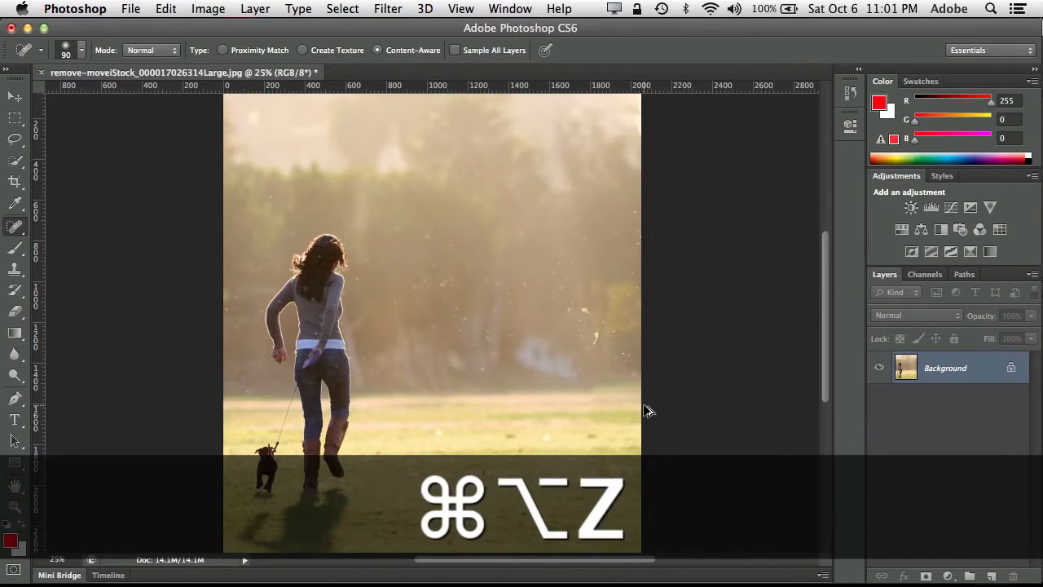
key("super+alt+z")
key("super+alt+z")
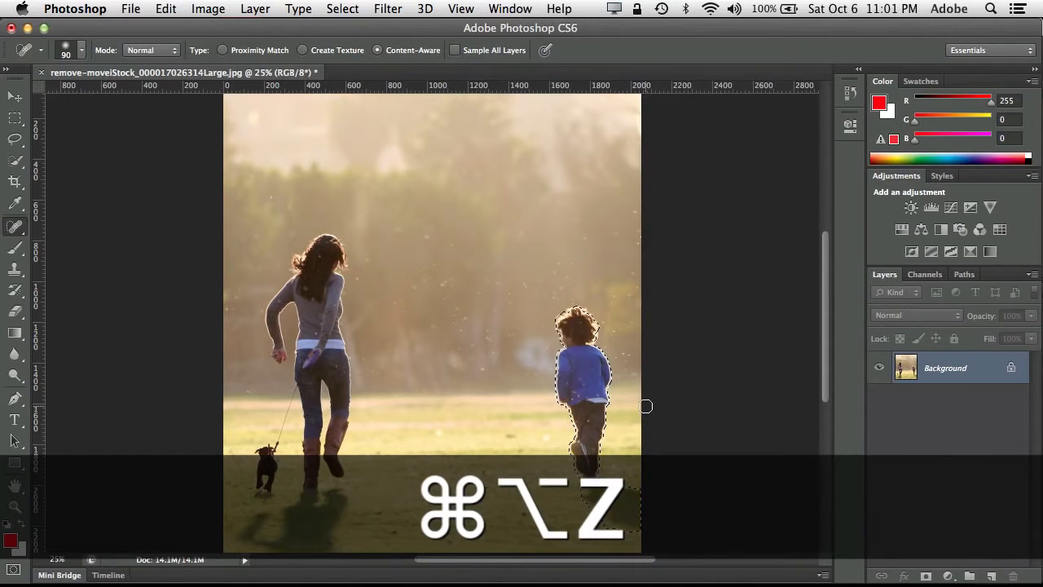
left_click(169, 9)
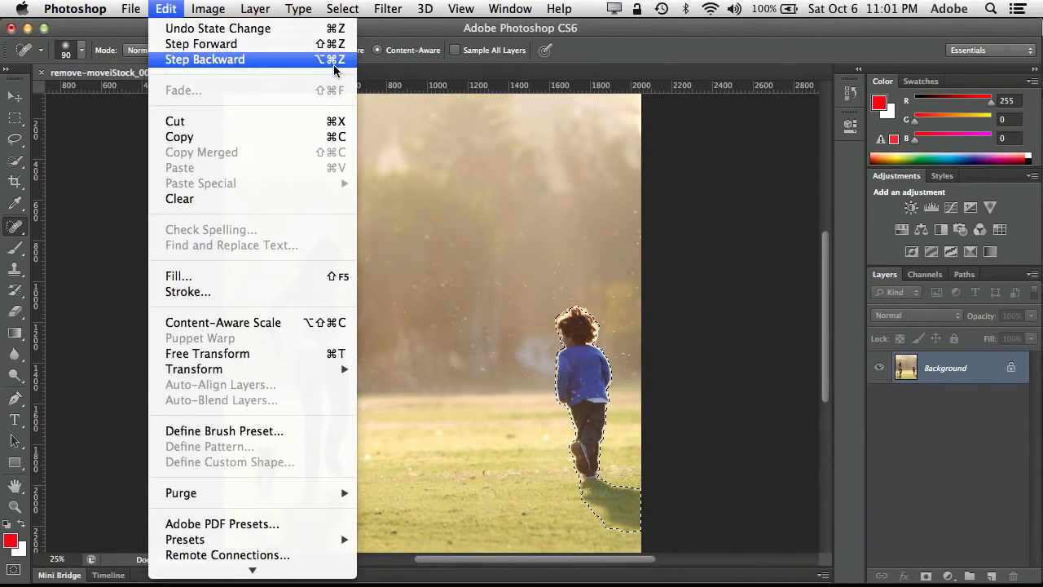
left_click(346, 6)
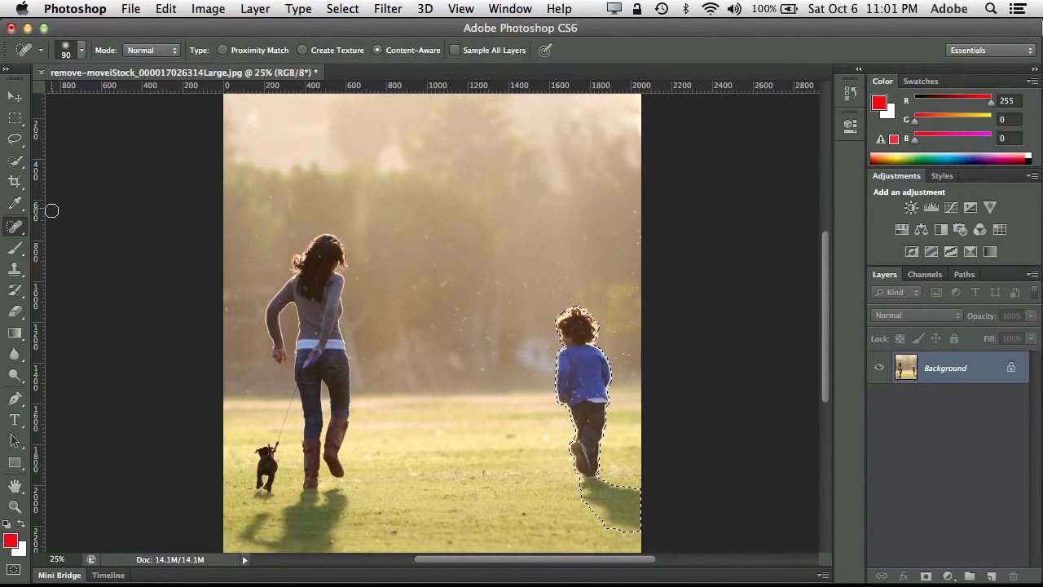
- Move the selected boy and his shadow close beside the woman with the Content-Aware Move tool, using Move mode and Medium adaptation
left_click(13, 228)
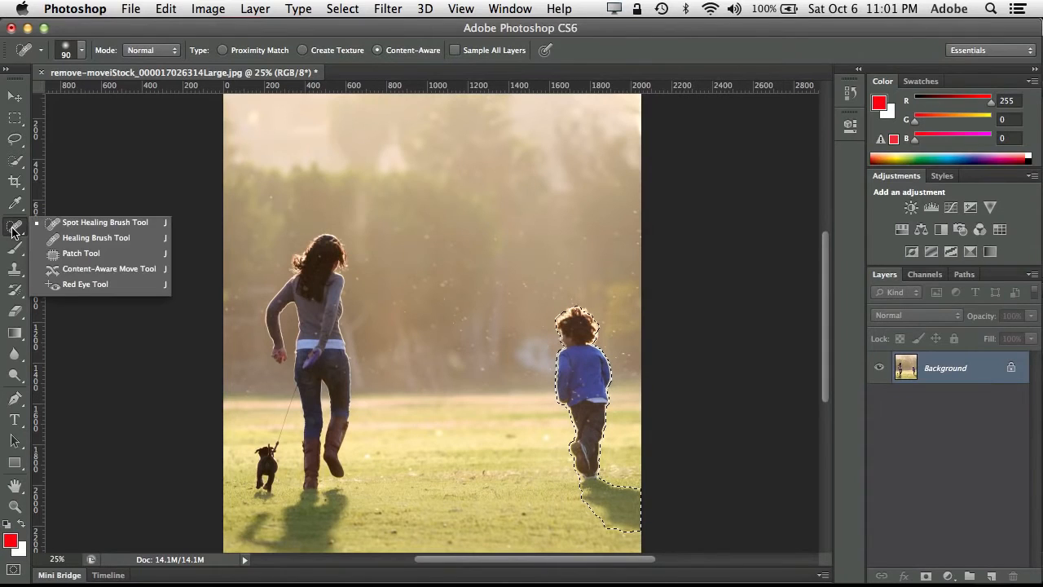
left_click(94, 268)
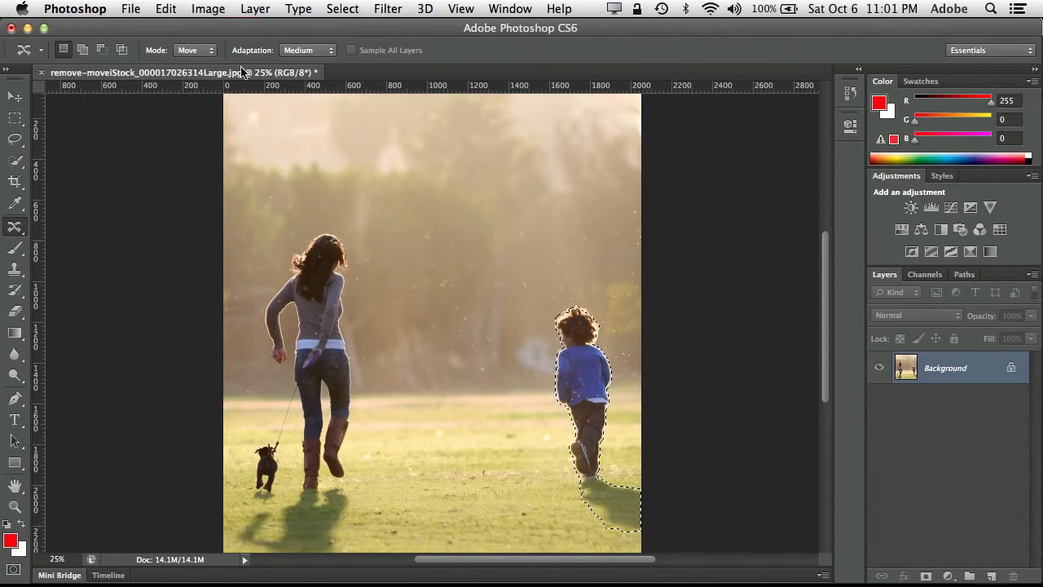
left_click(298, 51)
left_click_drag(595, 397, 404, 396)
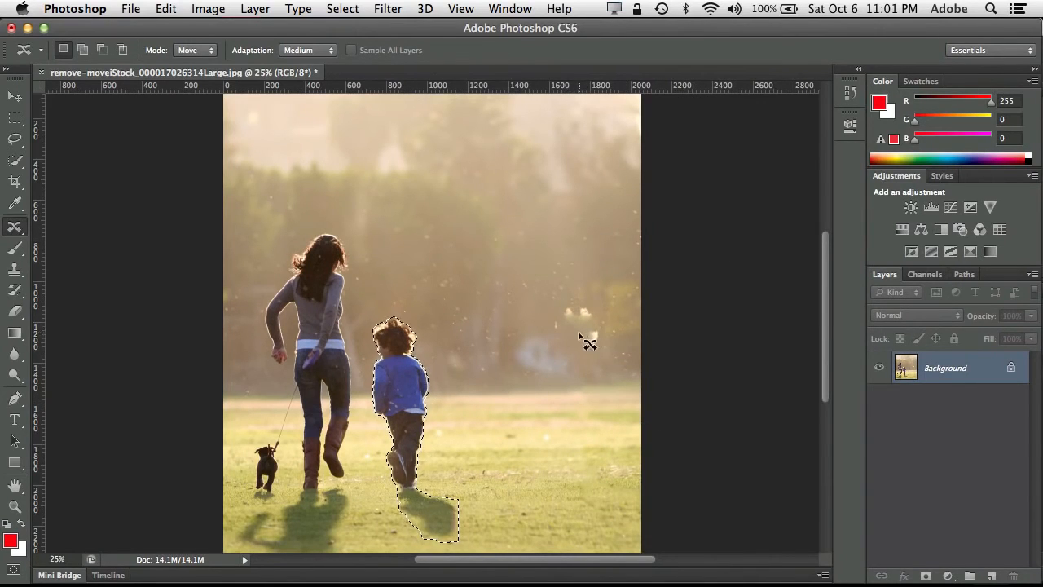
- Patch the bright spots among the trees and on the grass with the Patch tool, using Content-Aware and Very Loose adaptation
left_click(15, 229)
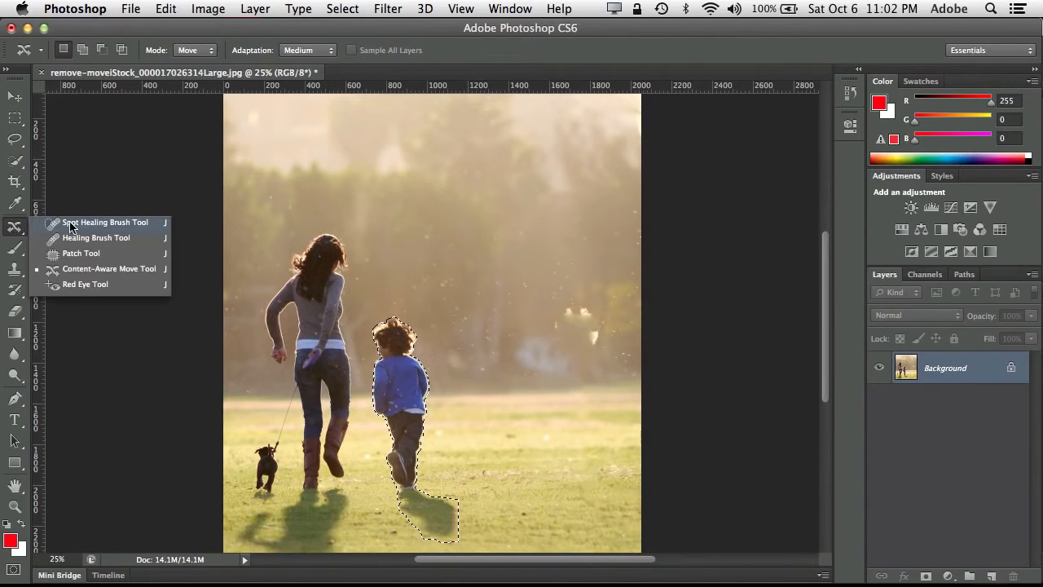
left_click(75, 254)
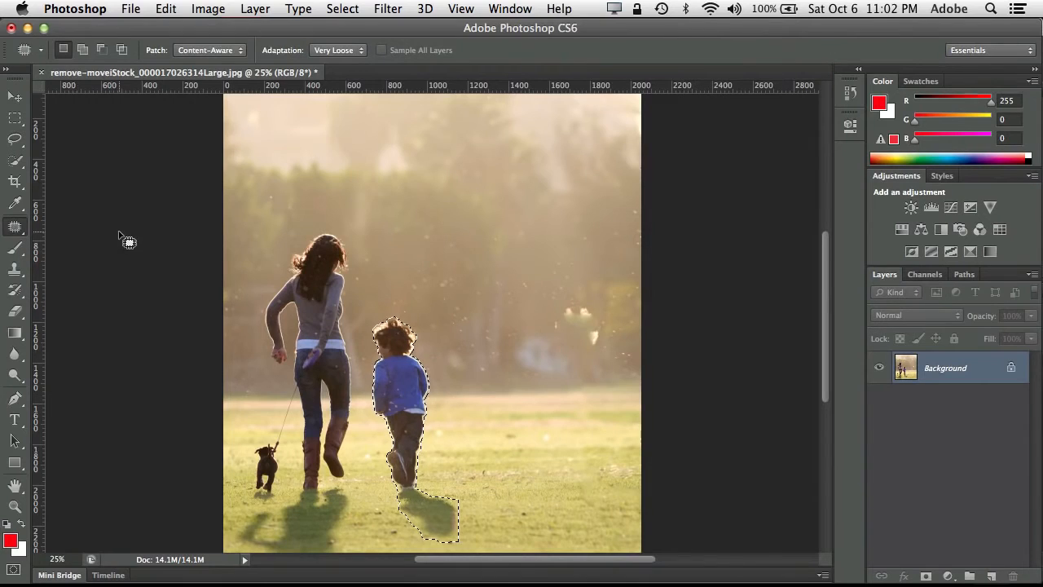
mouse_move(563, 298)
left_mouse_down()
mouse_move(554, 332)
mouse_move(577, 323)
mouse_move(595, 350)
mouse_move(606, 339)
mouse_move(598, 310)
mouse_move(564, 297)
mouse_move(552, 235)
left_mouse_up()
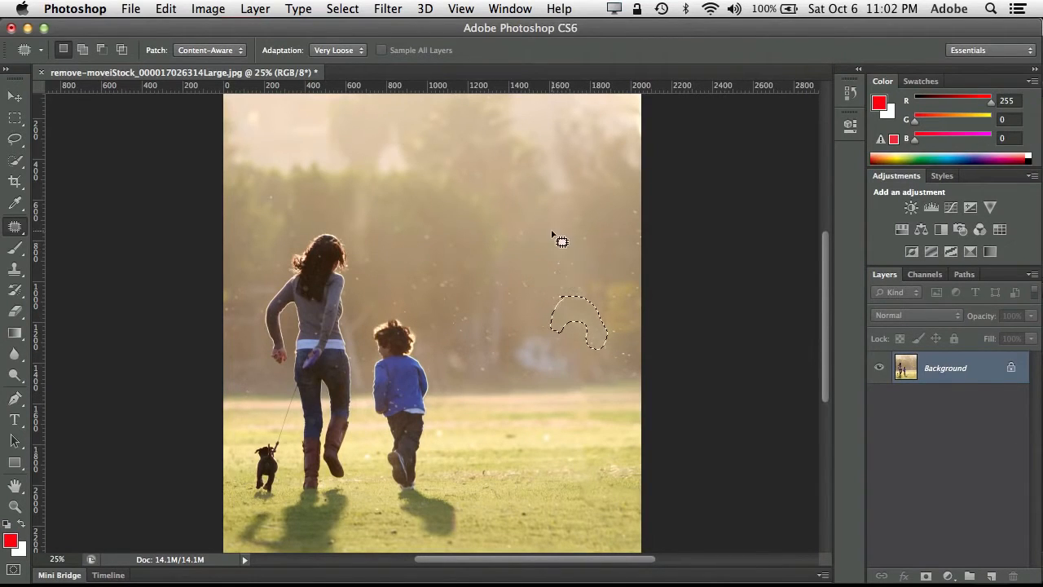
key("super+d")
mouse_move(518, 430)
left_mouse_down()
mouse_move(521, 440)
mouse_move(549, 438)
left_mouse_up()
mouse_move(617, 475)
left_mouse_down()
mouse_move(618, 466)
mouse_move(611, 475)
left_mouse_up()
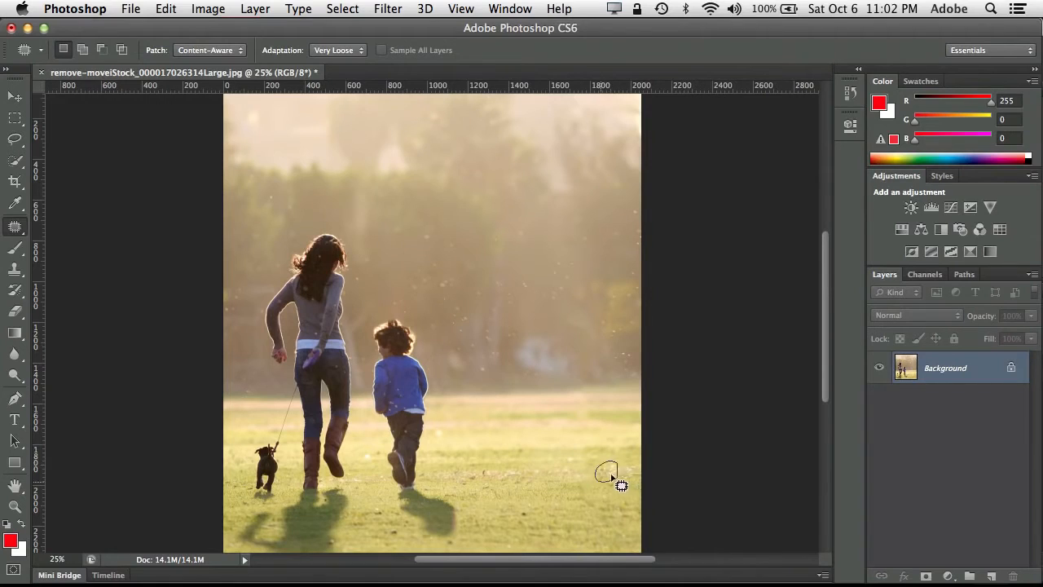
key("super+d")
- Close the photo of the woman and boy without saving its changes
key("super+w")
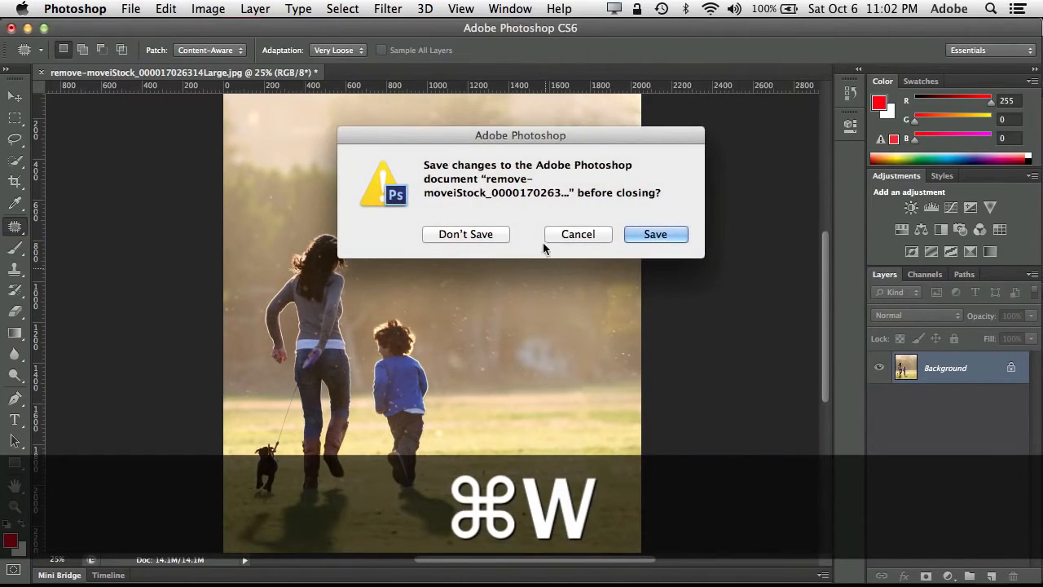
left_click(494, 236)
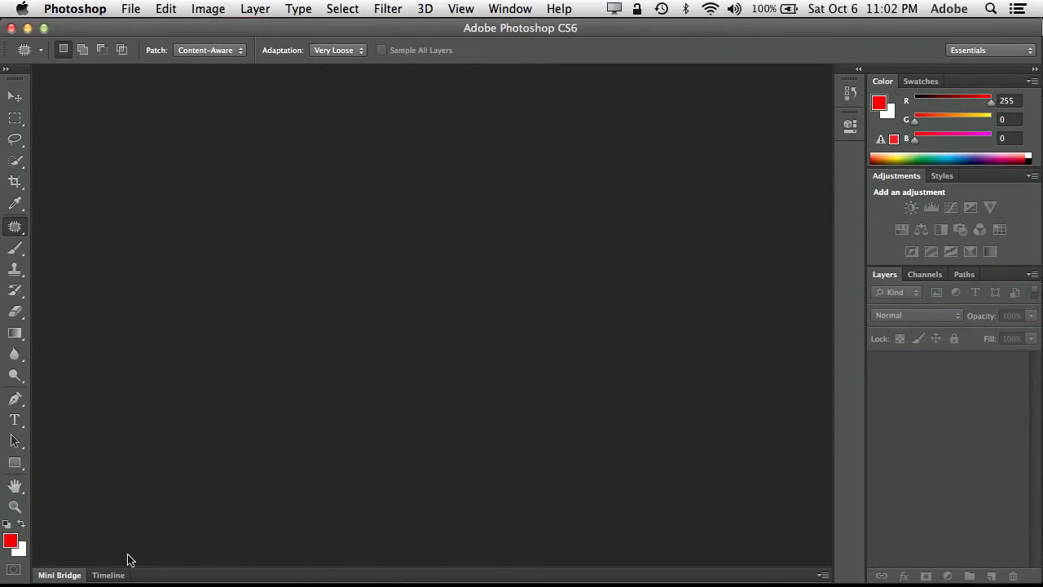
left_click(71, 575)
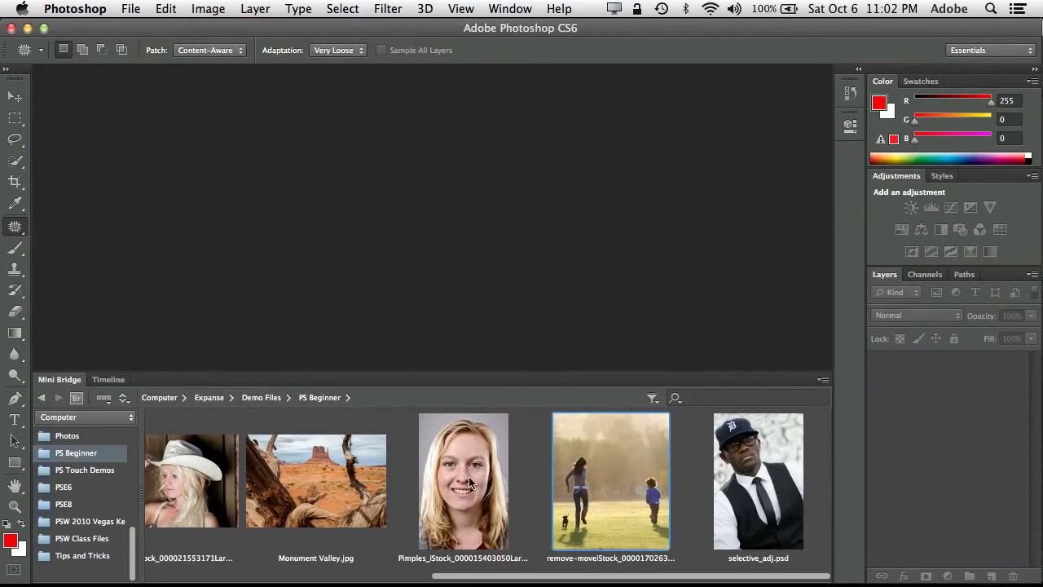
left_click_drag(492, 576, 399, 584)
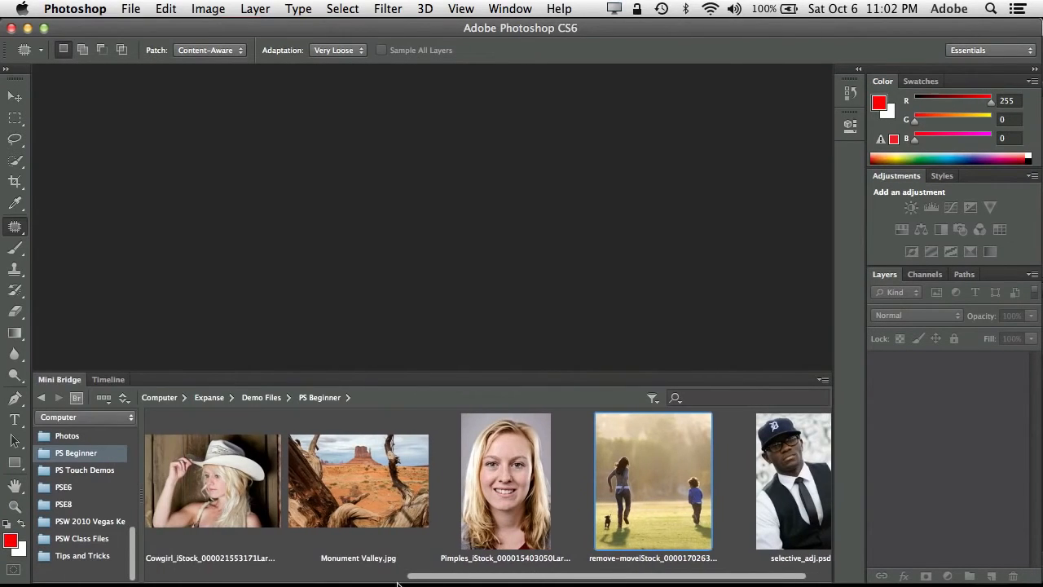
left_click_drag(273, 585, 281, 585)
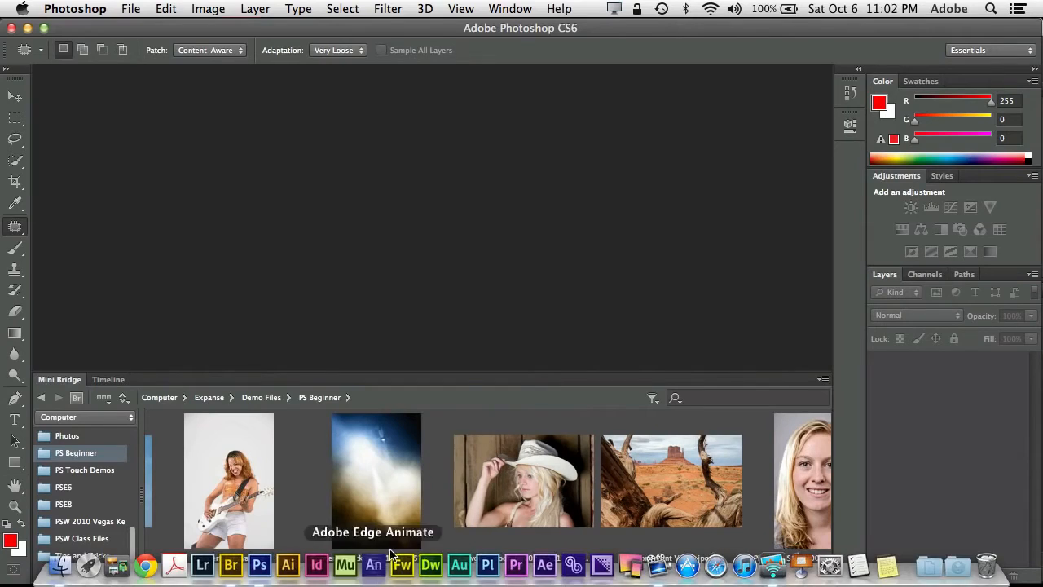
left_click(371, 471)
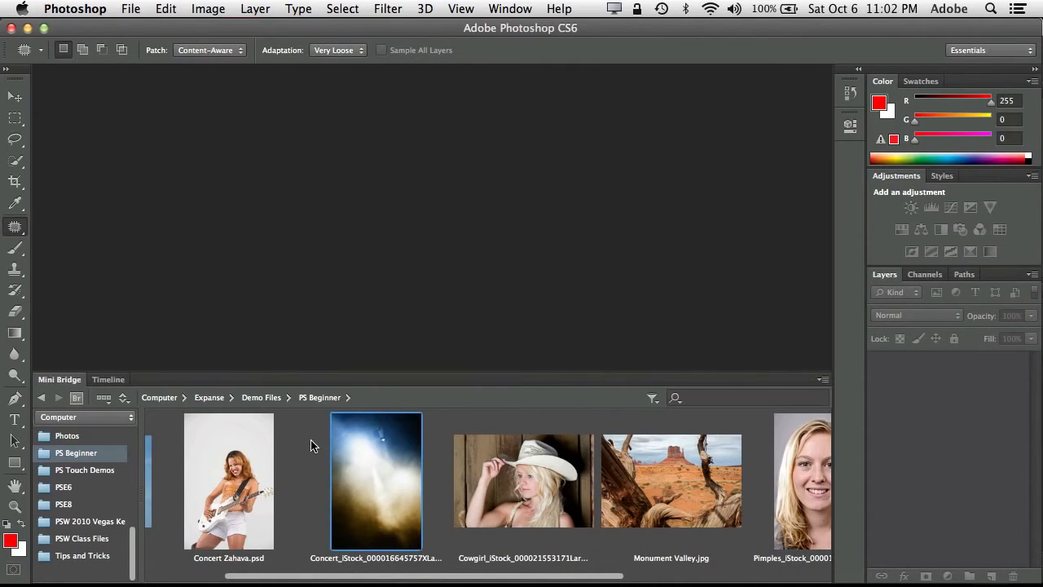
left_click(231, 463)
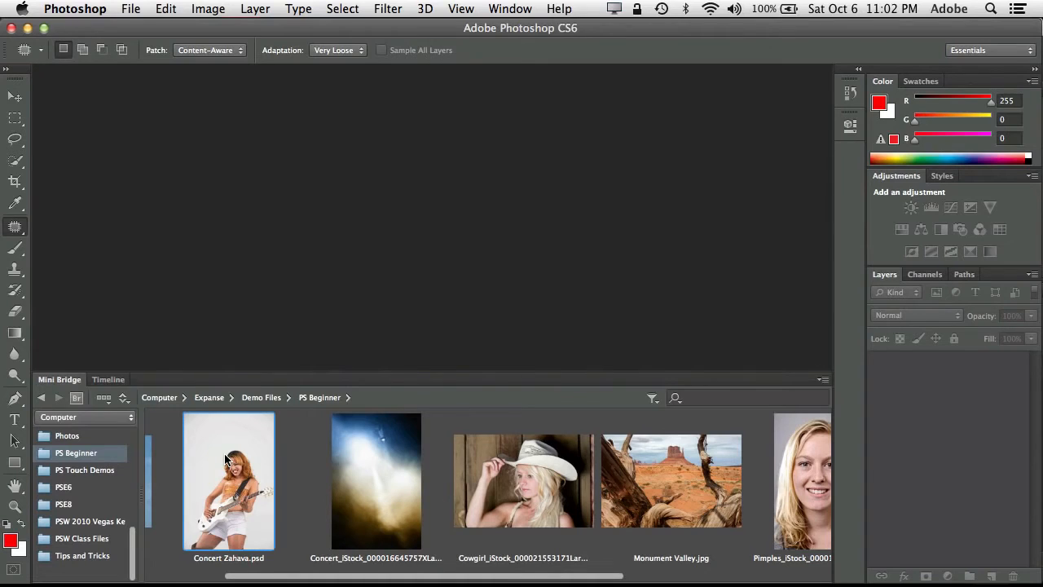
left_click(379, 458)
key("Return")
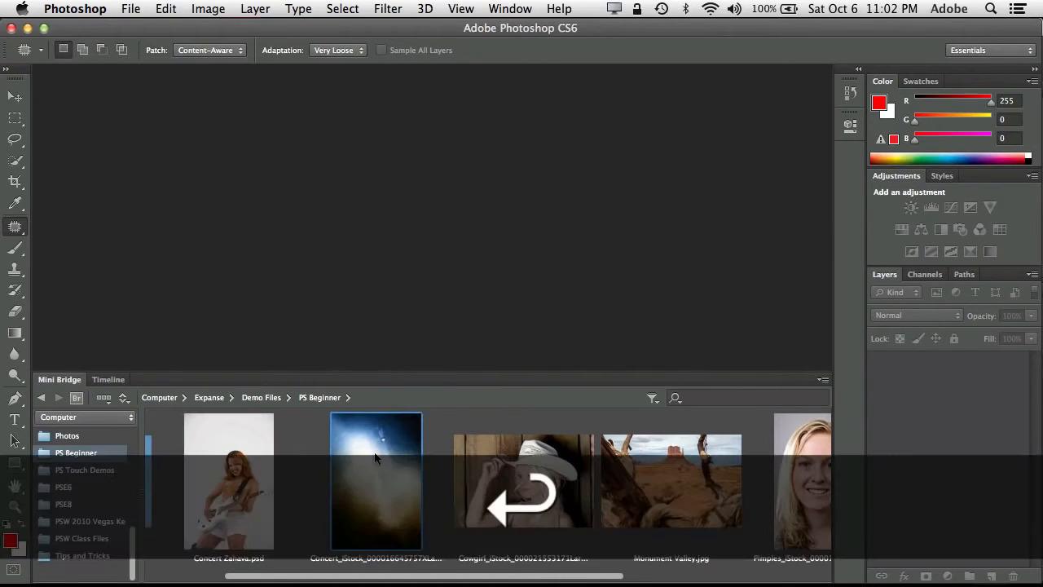
left_click(237, 481)
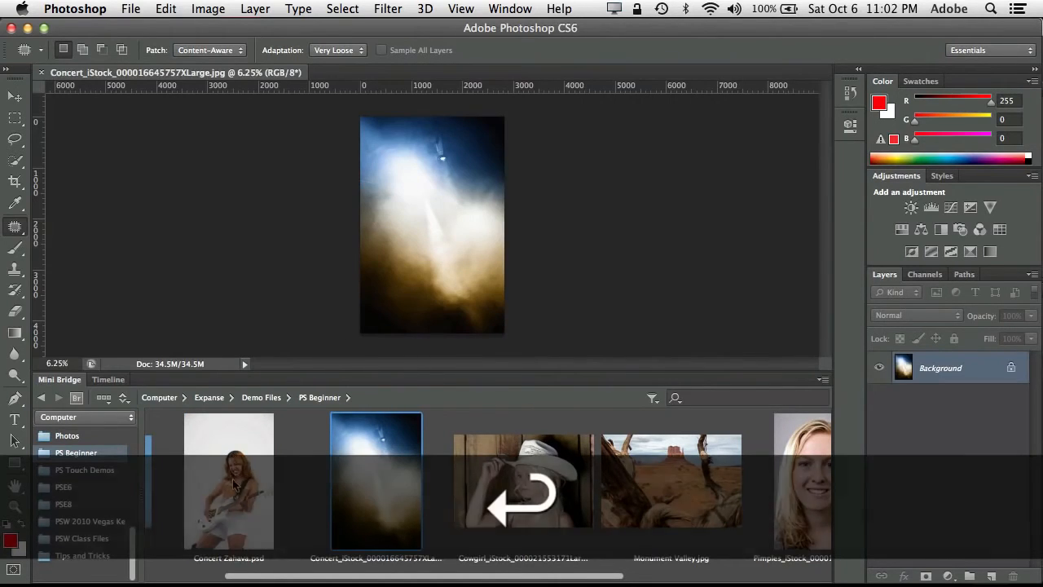
key("Return")
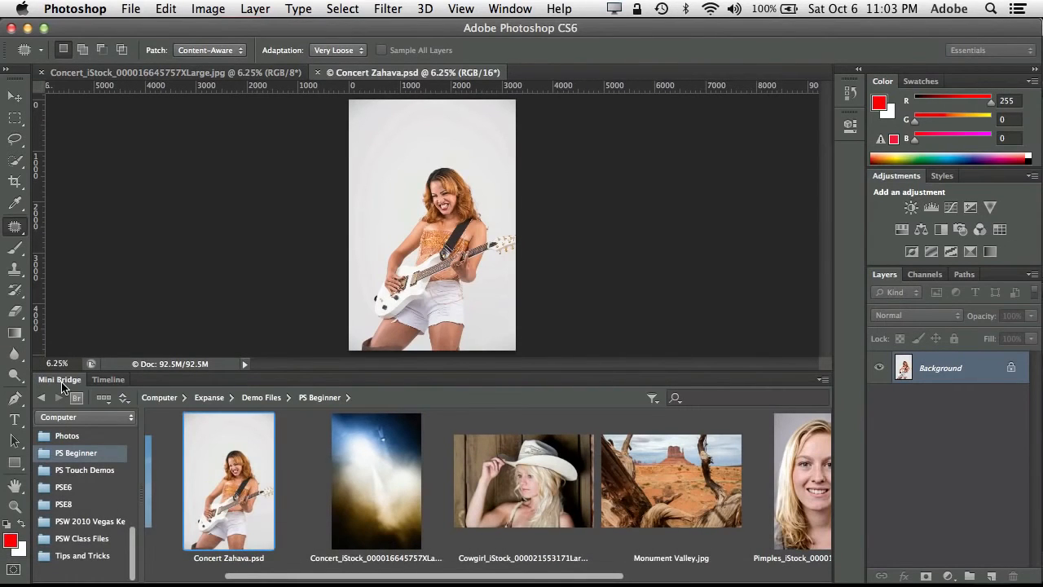
left_click(62, 380)
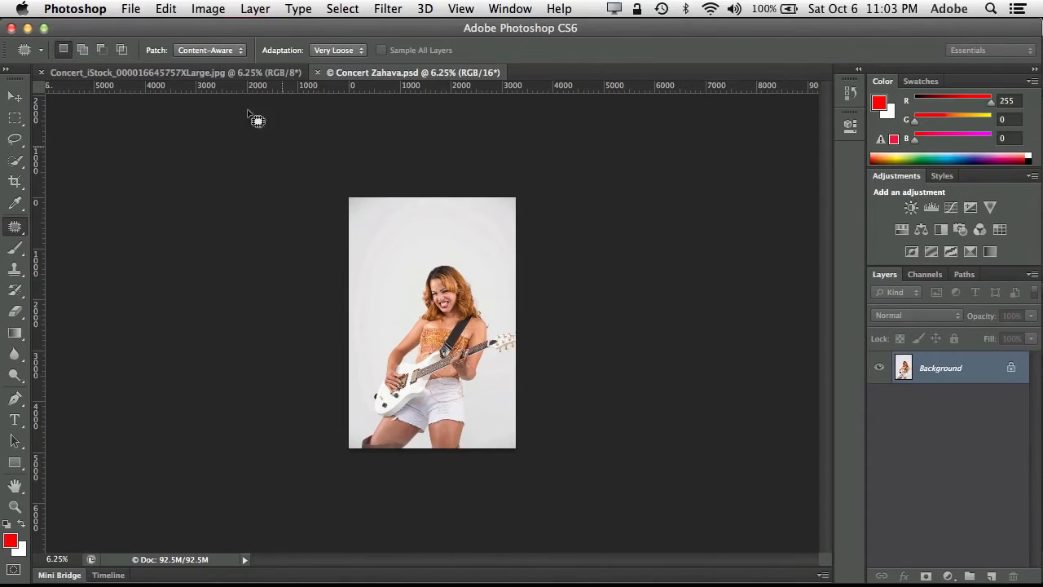
- Compare the smoky concert background with the guitarist photo by switching between the two open documents
left_click(243, 75)
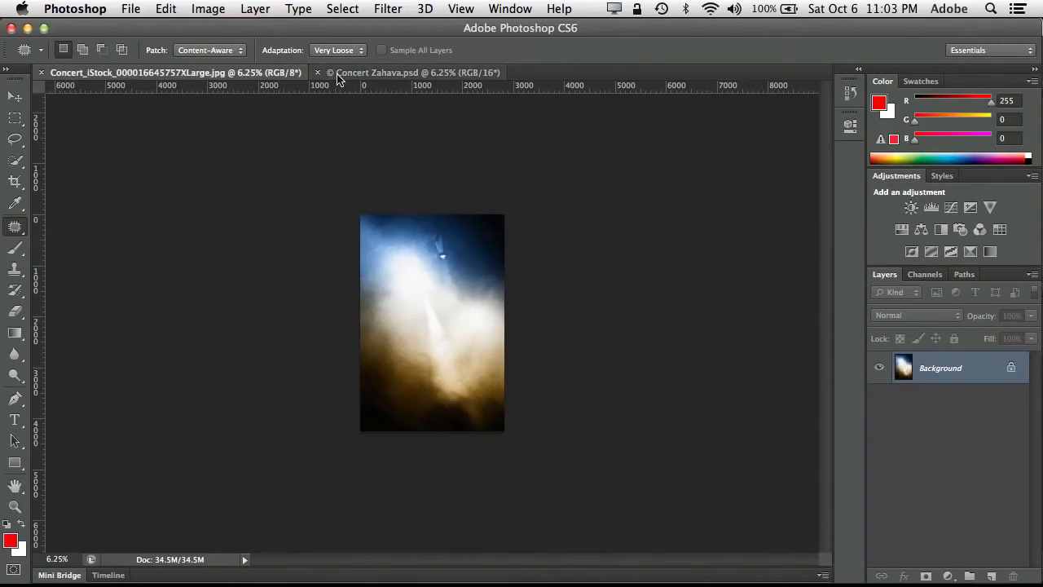
left_click(341, 75)
left_click(283, 75)
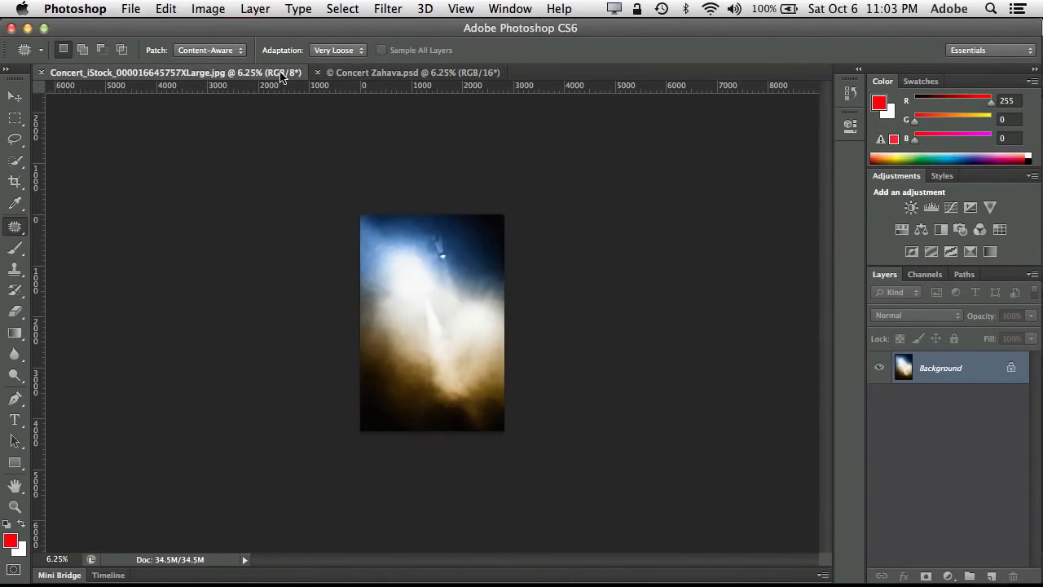
left_click(350, 75)
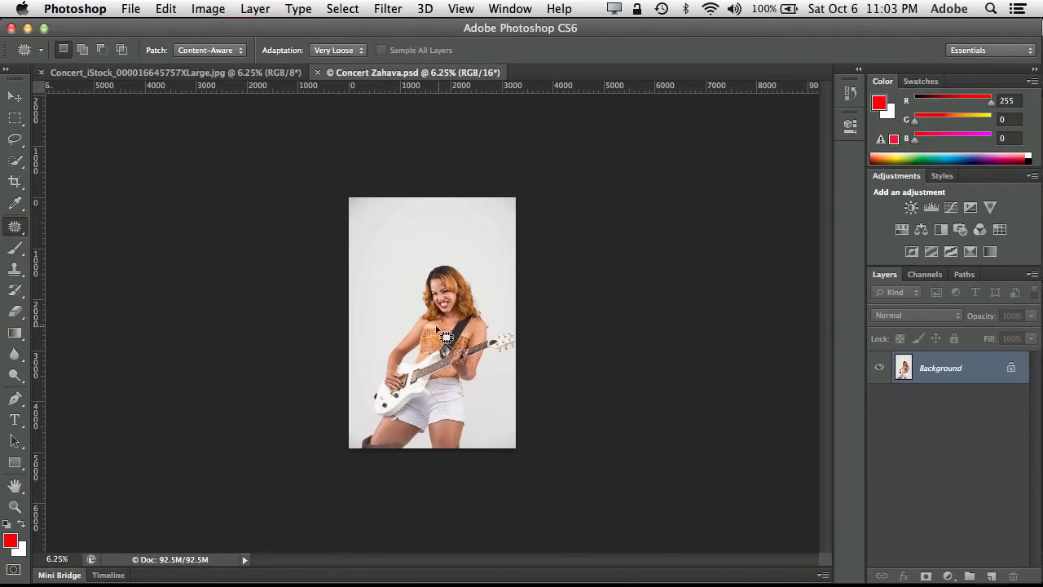
left_click(223, 75)
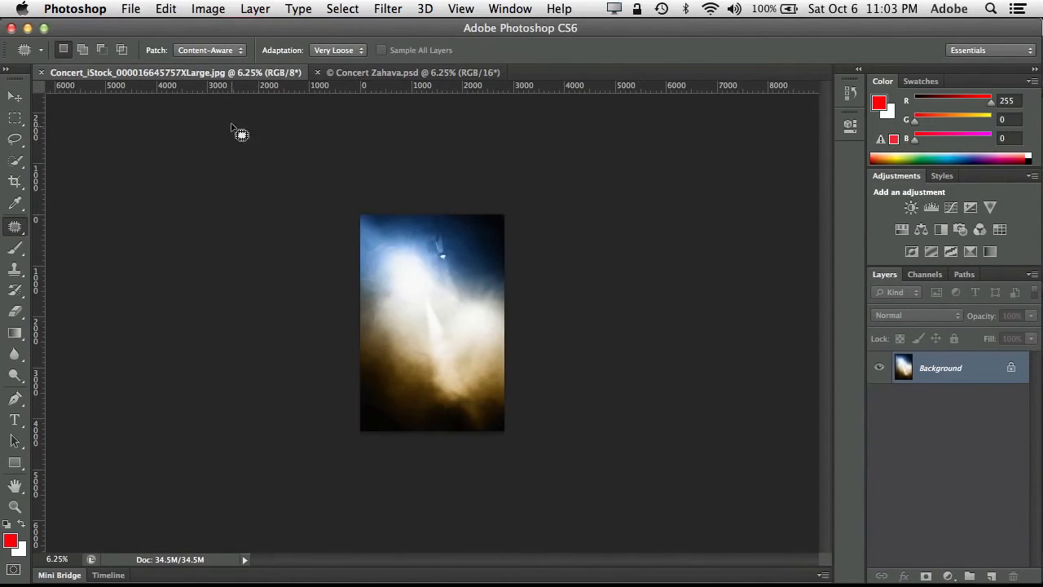
left_click(376, 75)
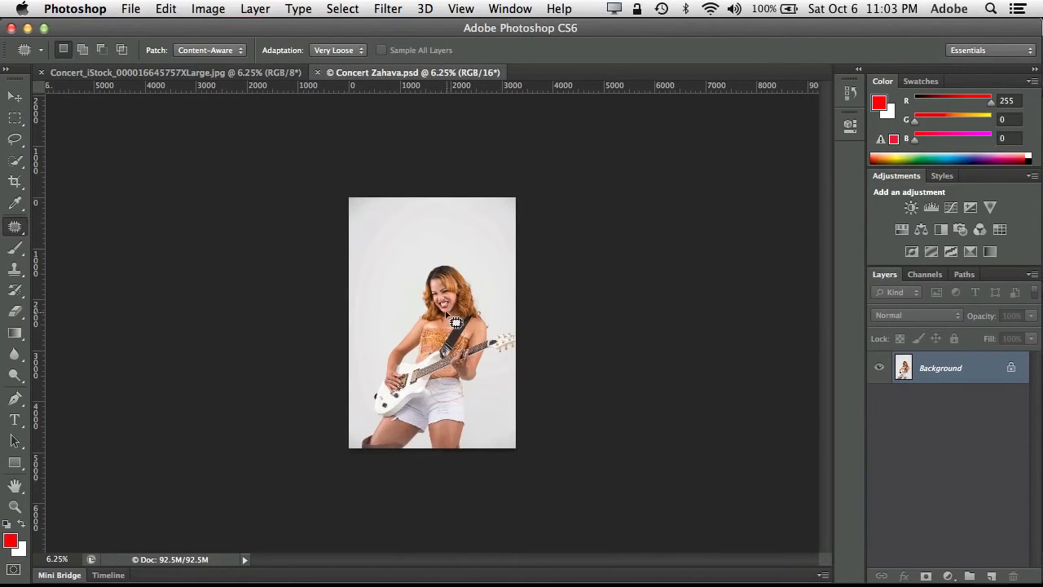
left_click(214, 73)
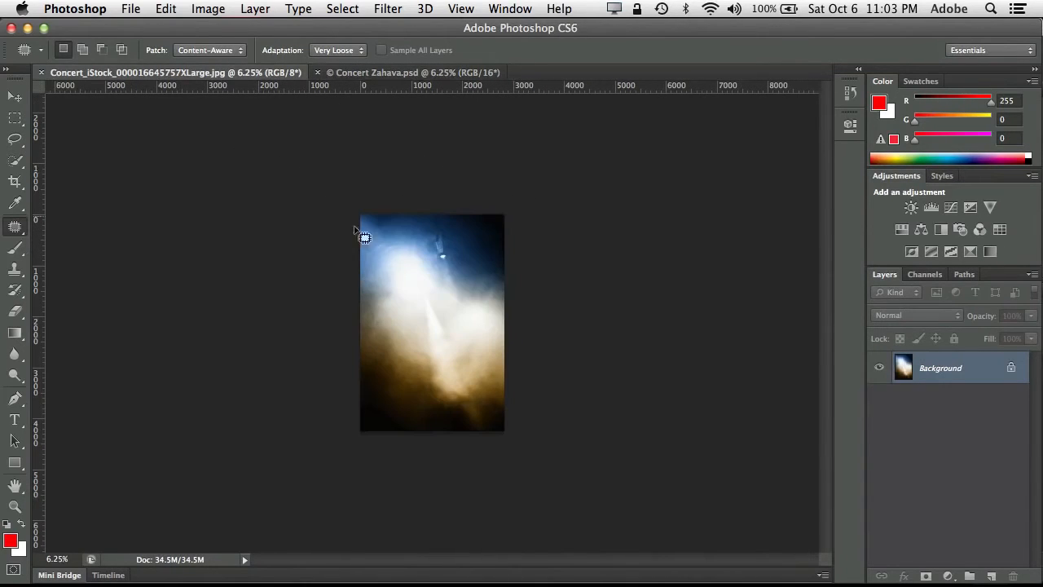
left_click(395, 78)
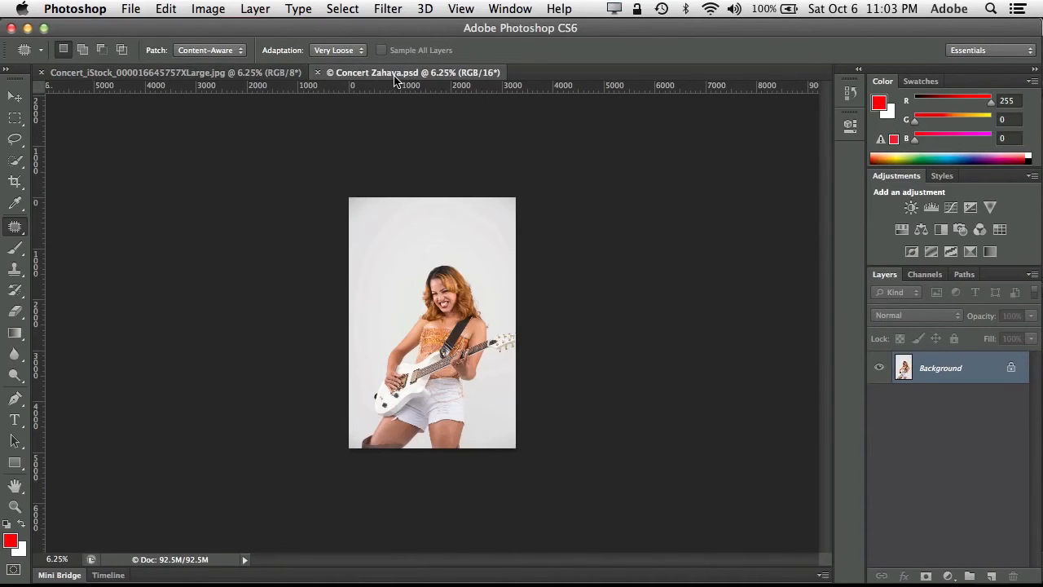
- Copy the guitarist image into the concert background document, accepting the depth and color profile conversions, and position it to cover the canvas
left_click(15, 98)
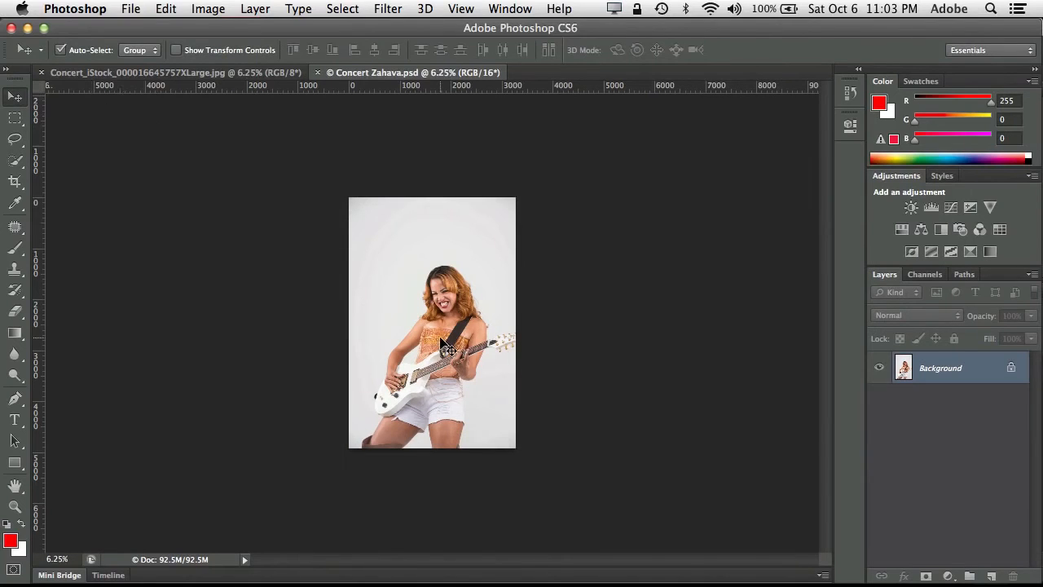
left_click_drag(443, 345, 214, 75)
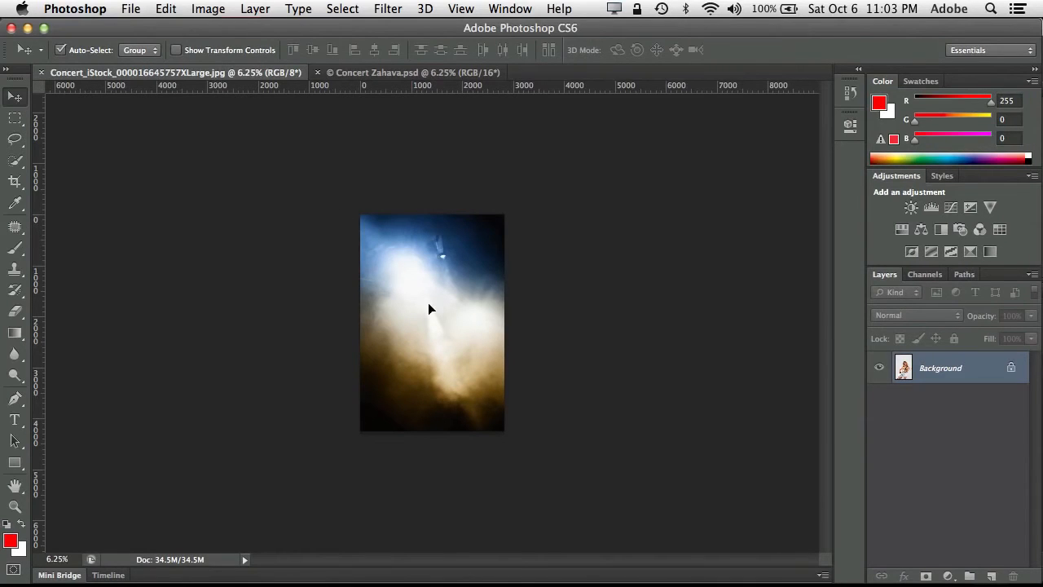
left_click_drag(434, 312, 434, 304)
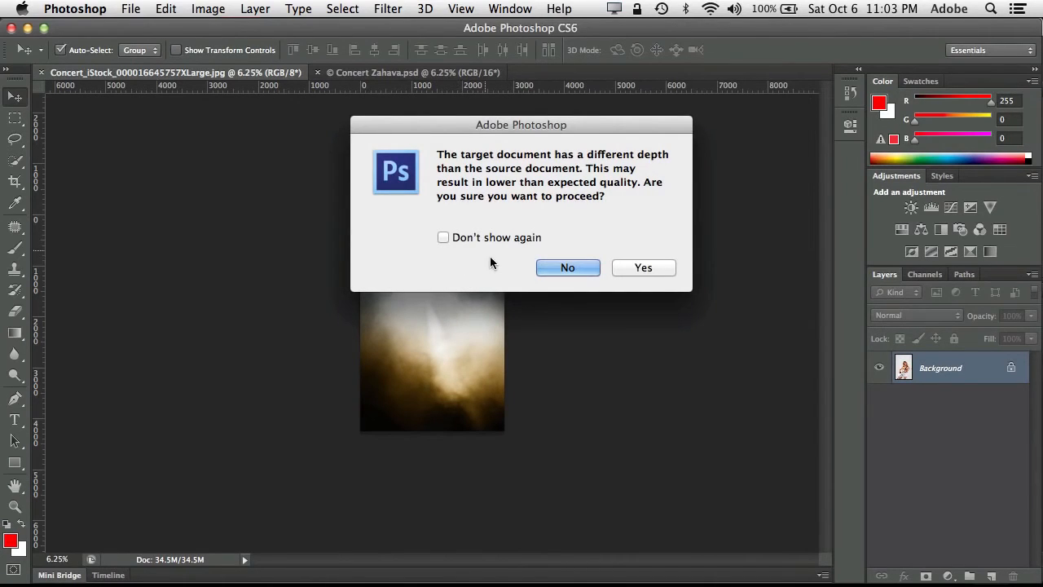
left_click(644, 269)
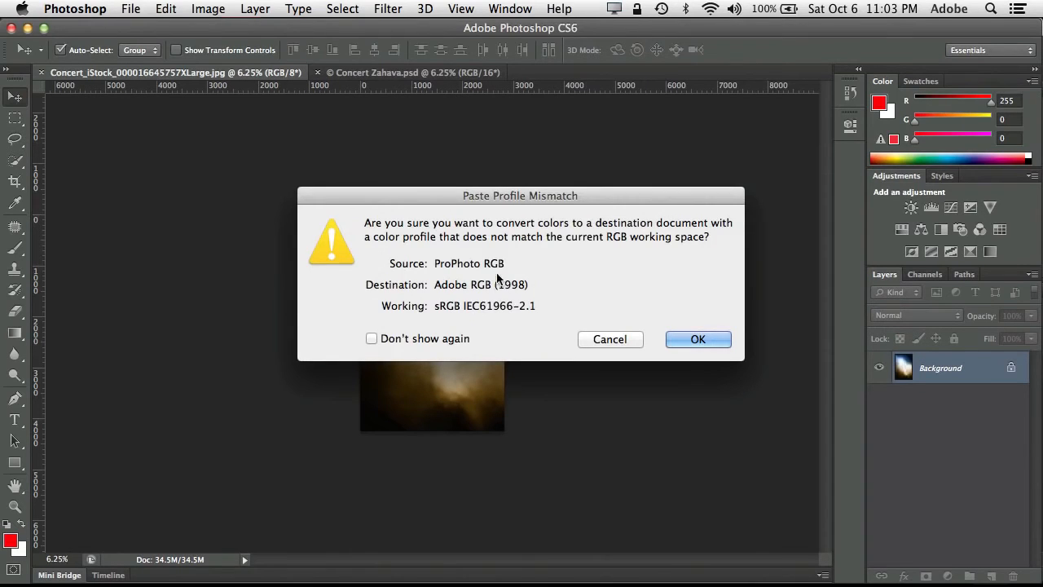
left_click(696, 340)
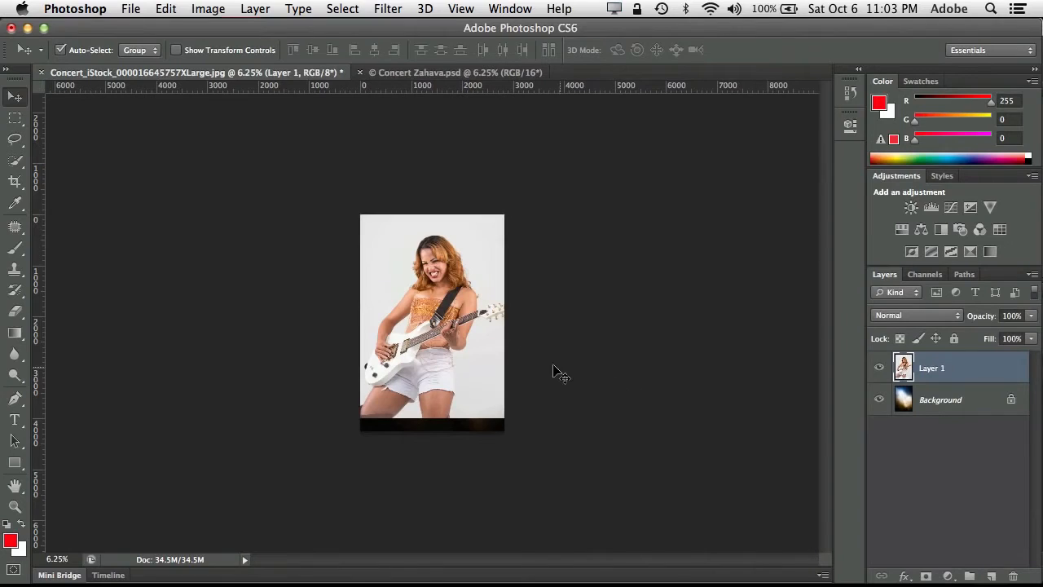
left_click_drag(478, 295, 477, 310)
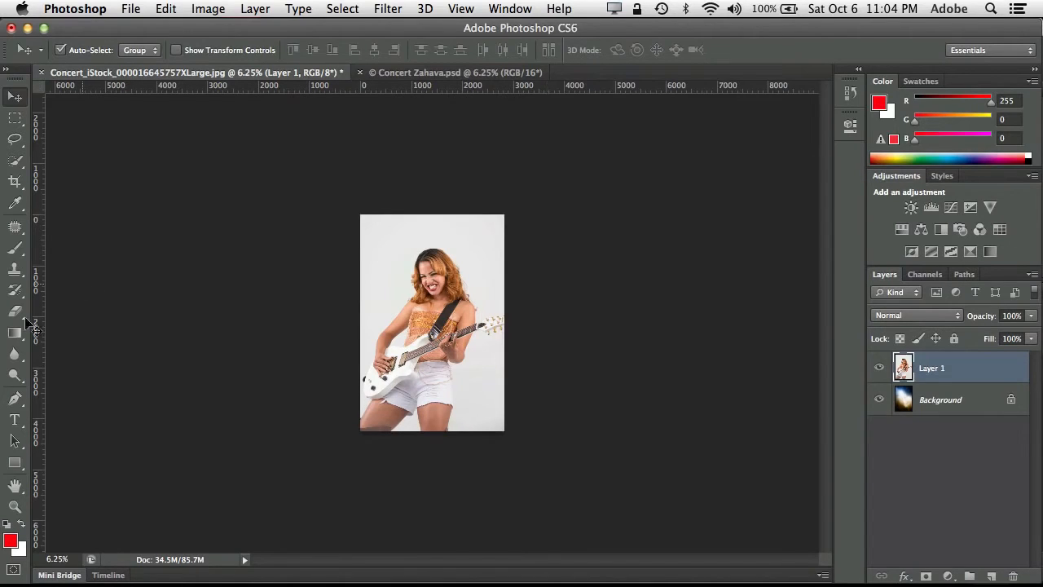
- Examine the layer stack up close by hiding and showing the guitarist layer over the concert background
left_click(14, 376)
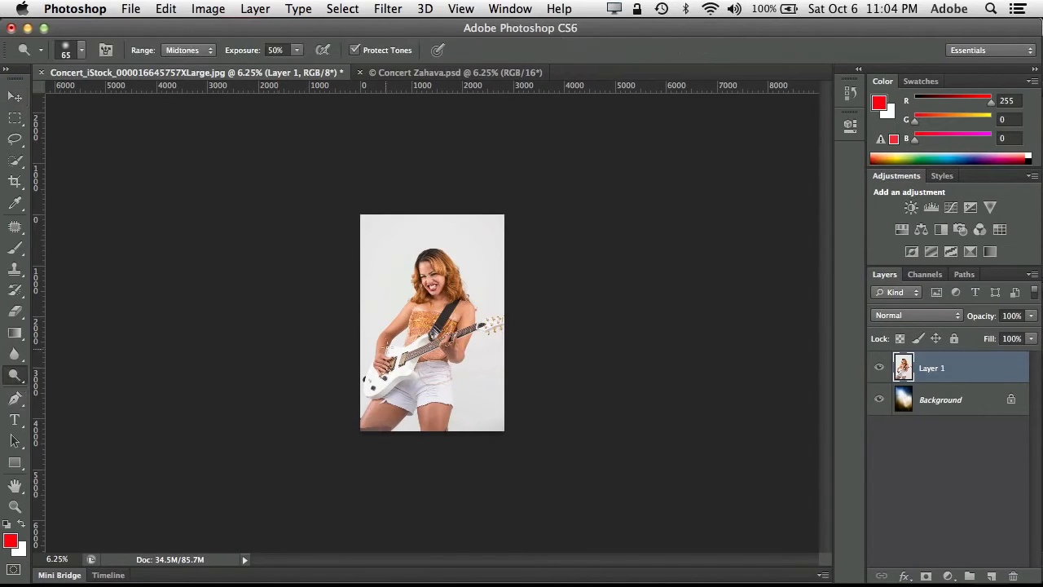
left_click(15, 506)
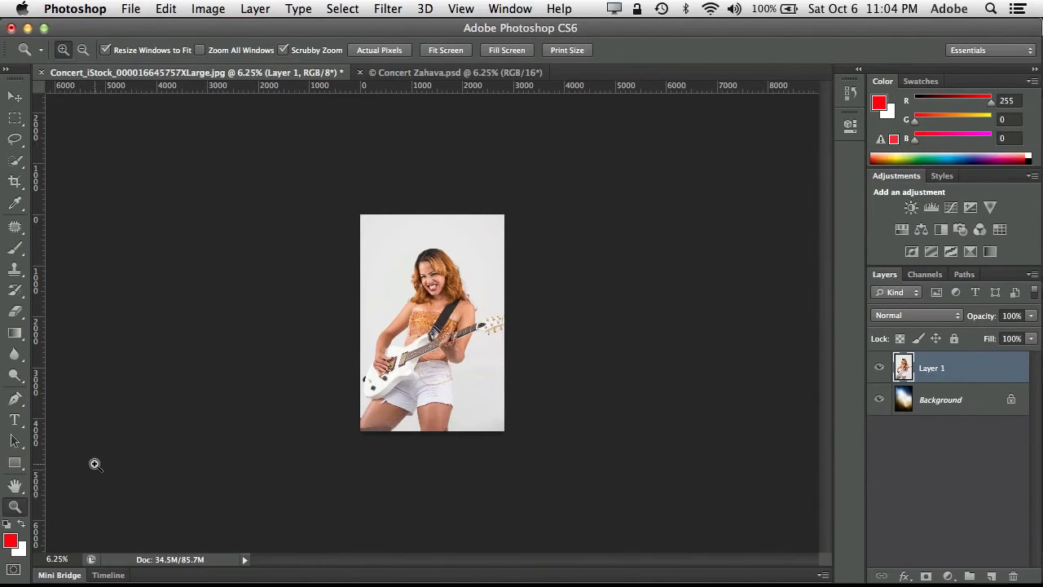
left_click(450, 314)
left_click_drag(451, 315, 491, 334)
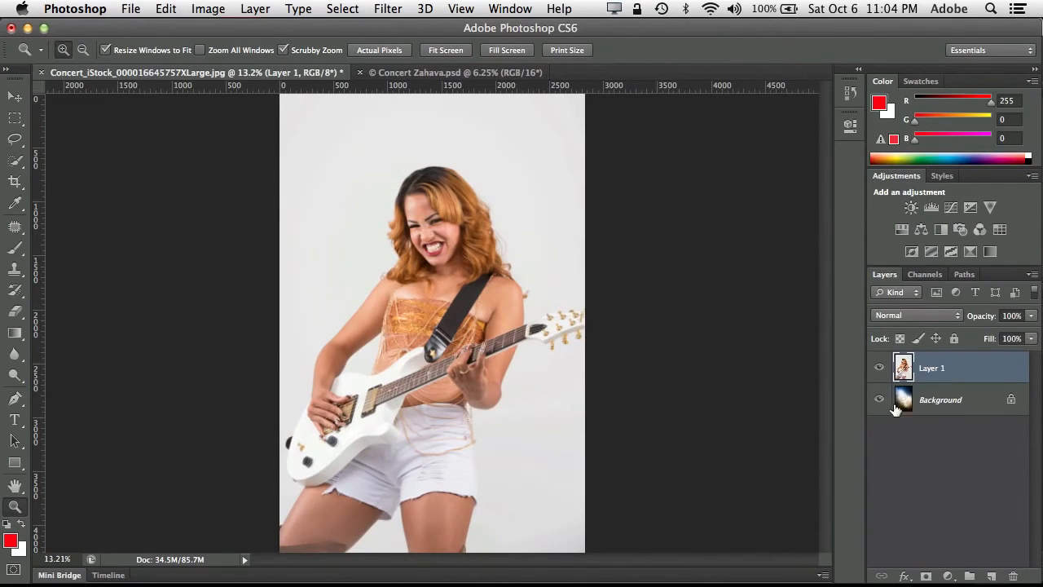
left_click(878, 371)
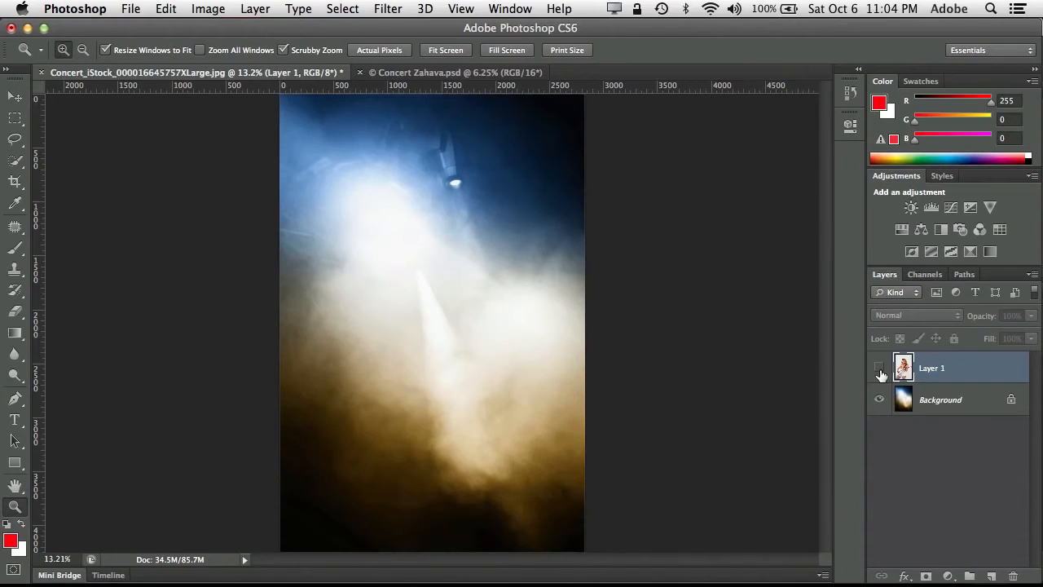
left_click(878, 372)
left_click(879, 372)
left_click(879, 372)
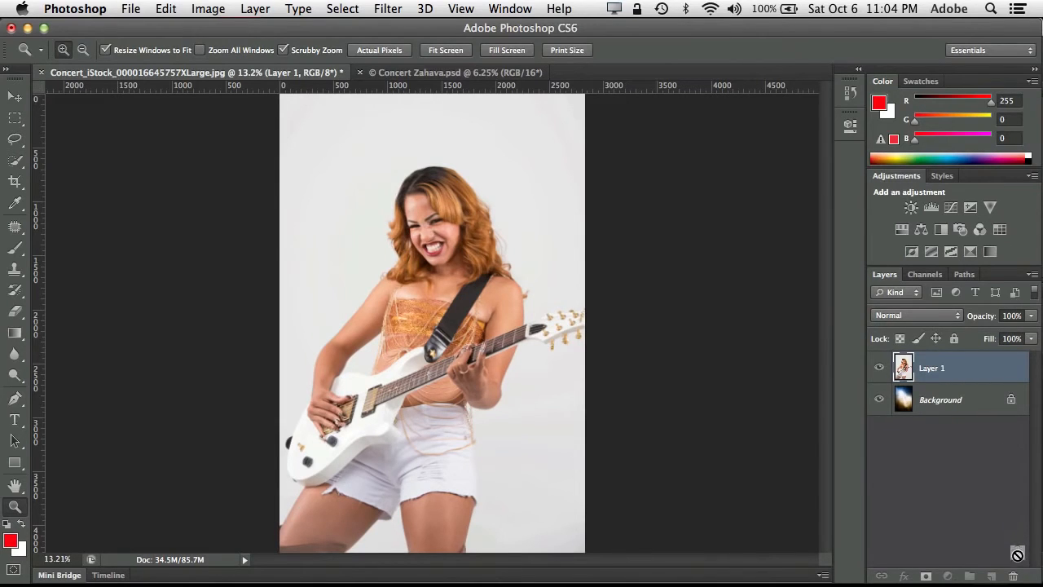
- Unlock the concert Background so that it is a regular layer
left_click_drag(1010, 575, 1012, 576)
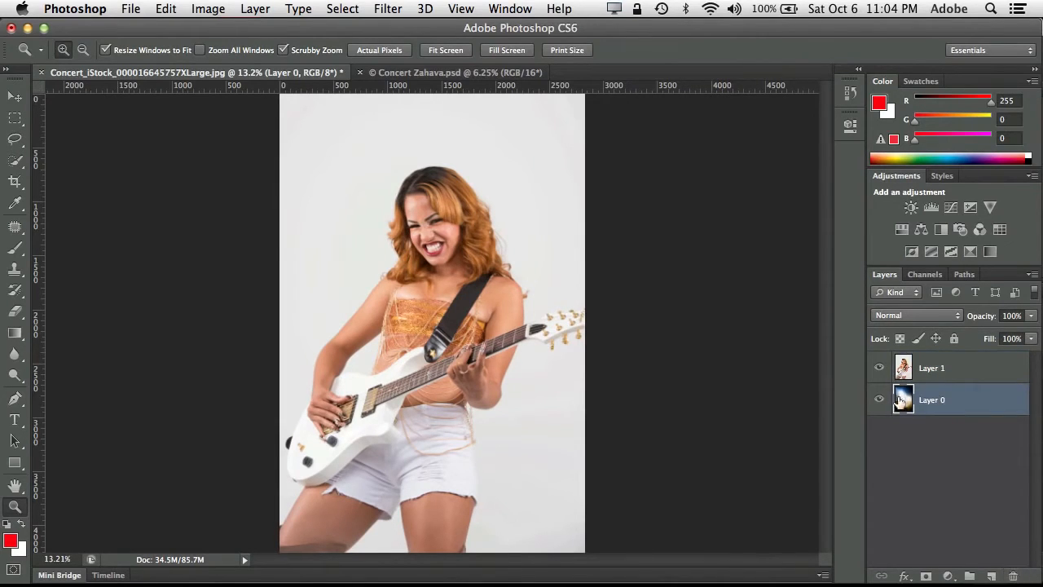
mouse_move(939, 405)
left_mouse_down()
mouse_move(931, 367)
mouse_move(923, 419)
left_mouse_up()
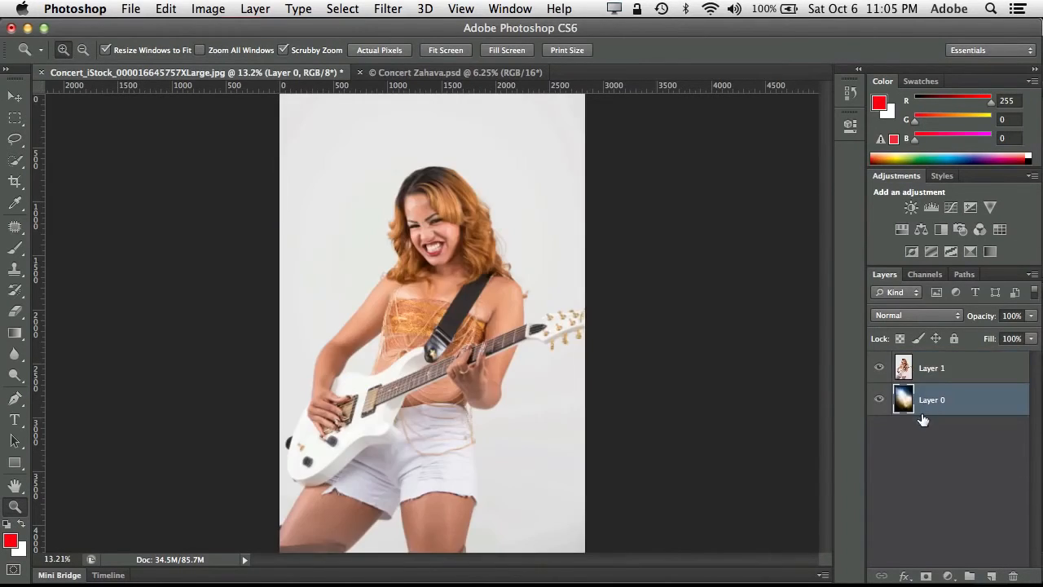
- On Layer 1, select the guitarist, including the guitar neck and headstock, with the Quick Selection tool
left_click(933, 371)
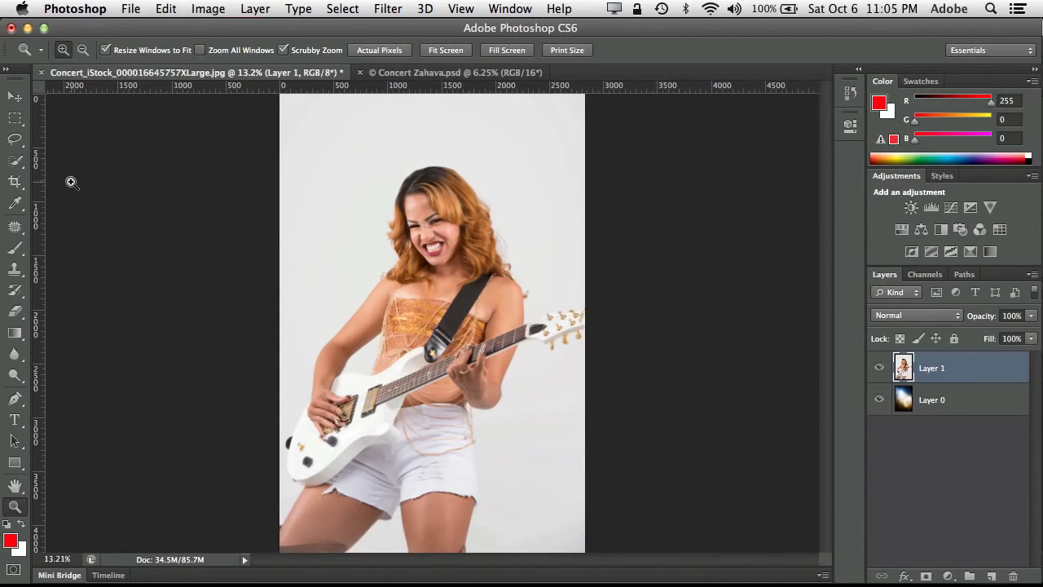
left_click(16, 159)
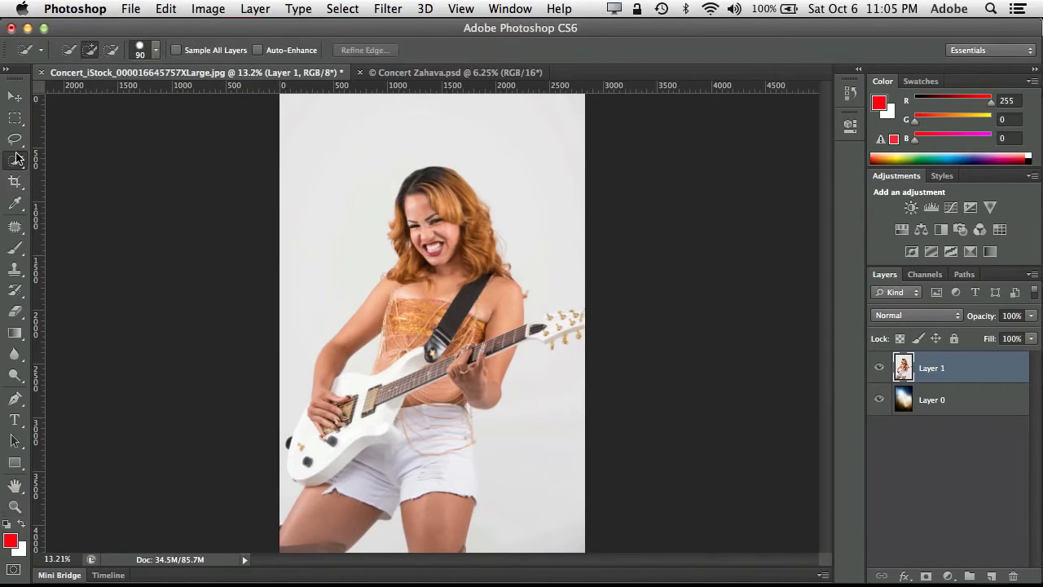
mouse_move(446, 261)
left_mouse_down()
mouse_move(429, 192)
mouse_move(419, 196)
mouse_move(458, 203)
mouse_move(477, 233)
mouse_move(488, 285)
mouse_move(486, 320)
mouse_move(430, 410)
mouse_move(441, 538)
mouse_move(350, 491)
mouse_move(320, 523)
mouse_move(406, 413)
mouse_move(393, 397)
mouse_move(395, 349)
mouse_move(420, 284)
mouse_move(391, 288)
mouse_move(346, 339)
mouse_move(305, 457)
mouse_move(404, 371)
mouse_move(491, 350)
mouse_move(455, 430)
mouse_move(460, 494)
left_mouse_up()
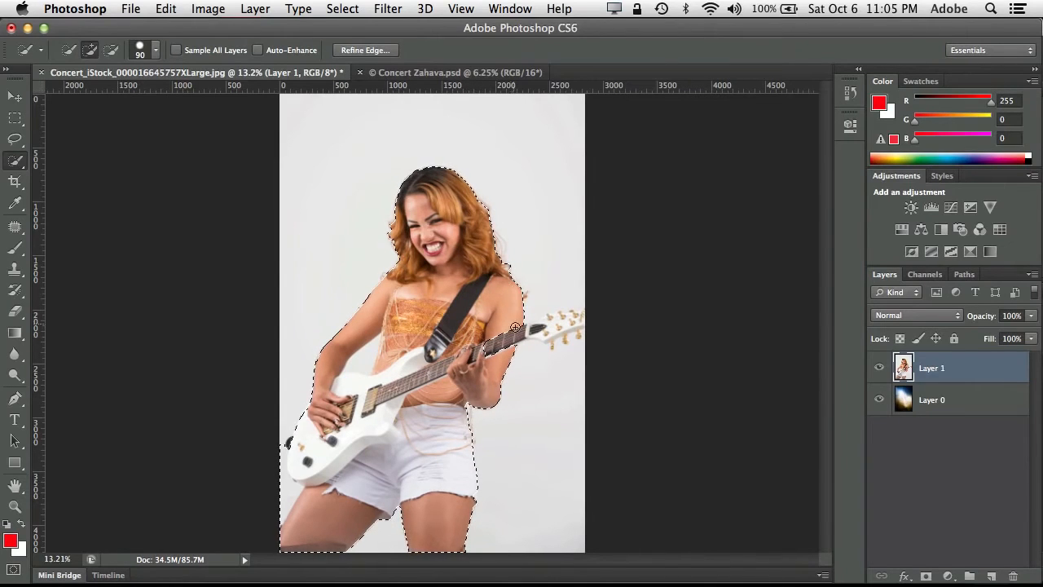
left_click_drag(519, 334, 477, 352)
left_click_drag(534, 338, 542, 339)
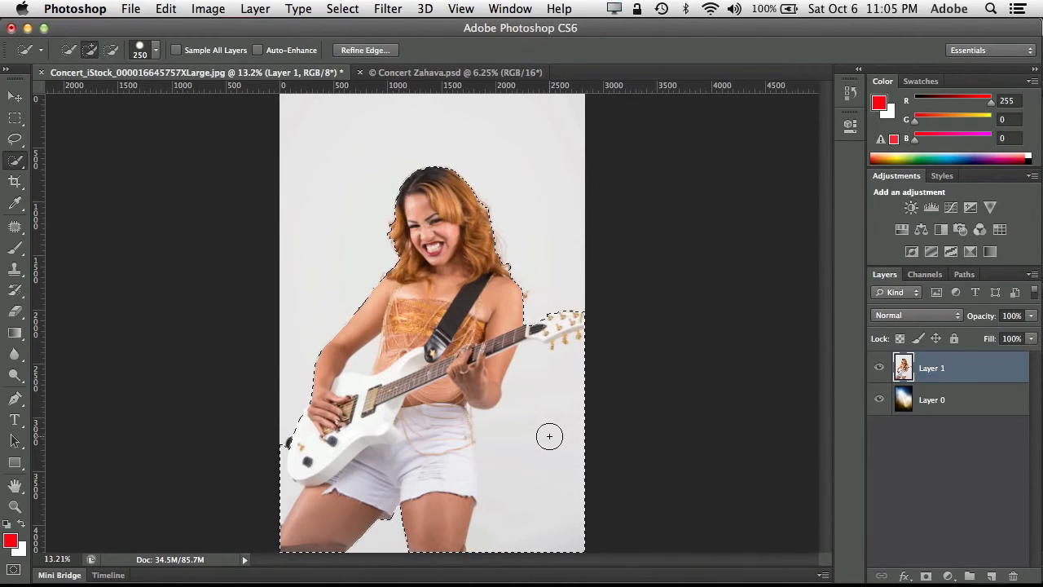
- Subtract the unwanted studio background beside the legs, below the headstock and below the guitar body from the selection
key("alt")
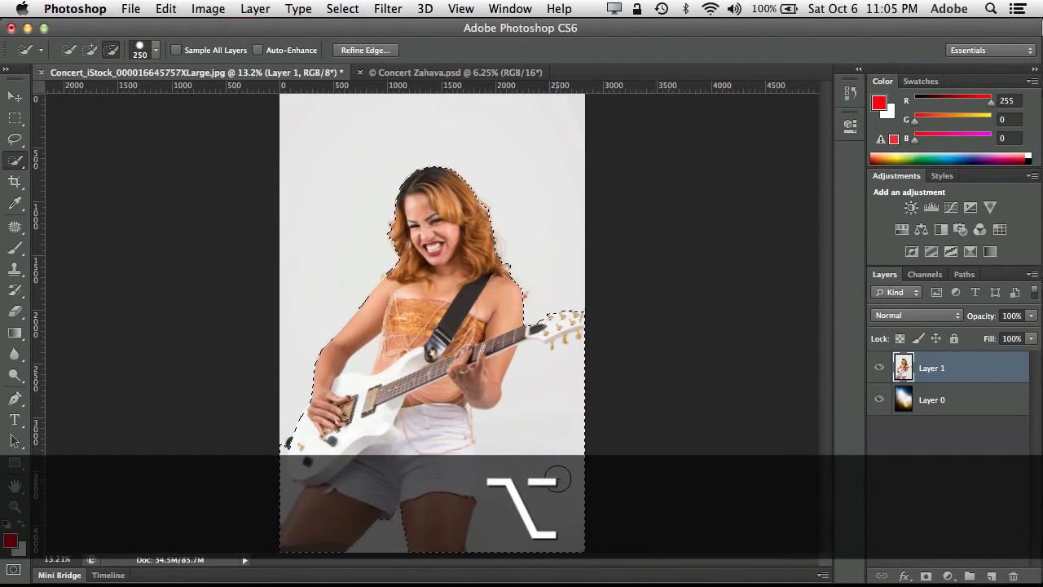
left_click_drag(550, 538, 554, 431)
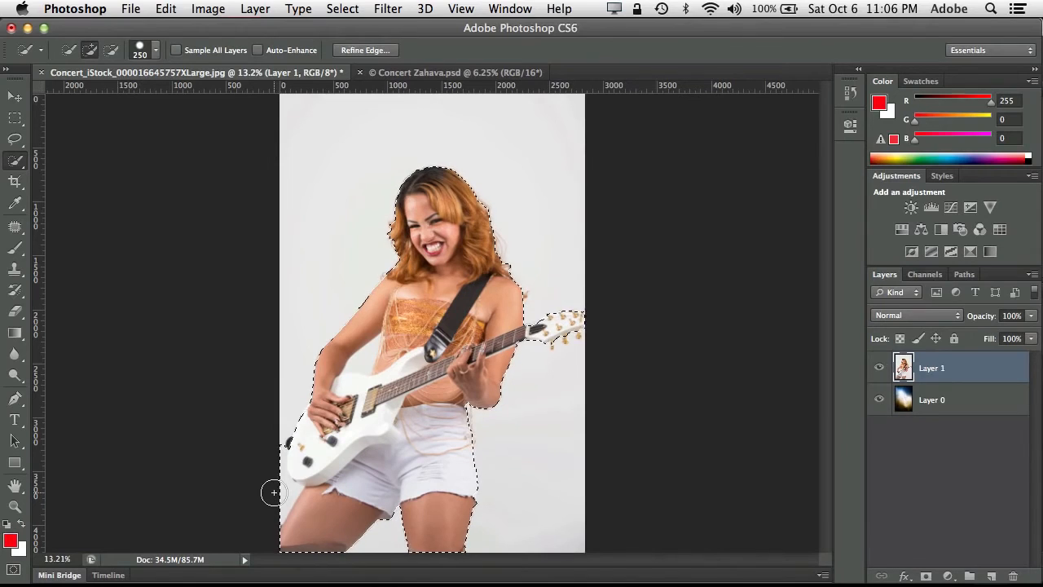
key("bracketleft")
key("alt")
key("alt")
- Open Refine Edge for the selection with the On Layers view, and enable Smart Radius with a 9.5 px radius
left_click(368, 50)
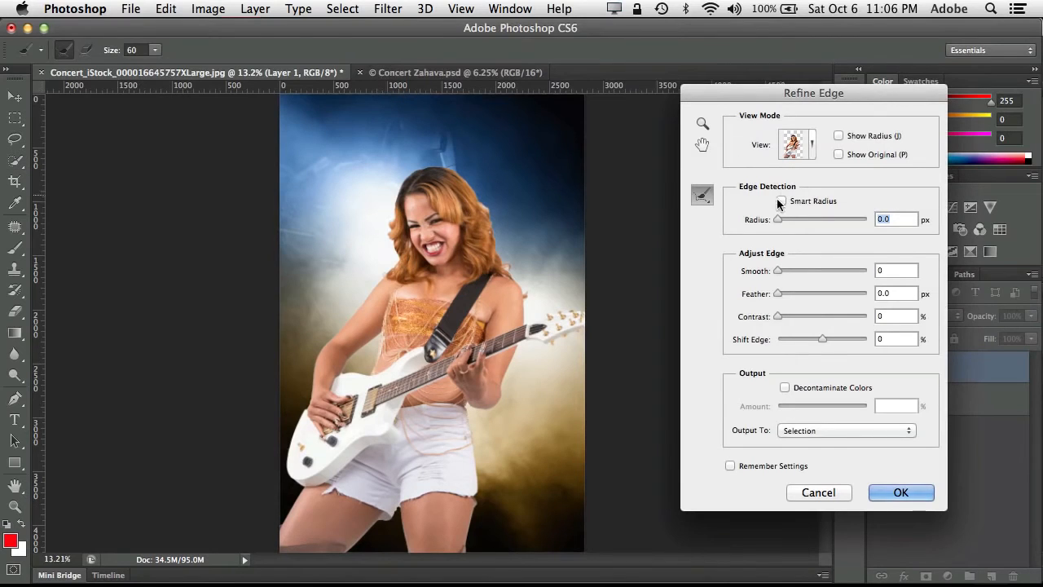
left_click(810, 151)
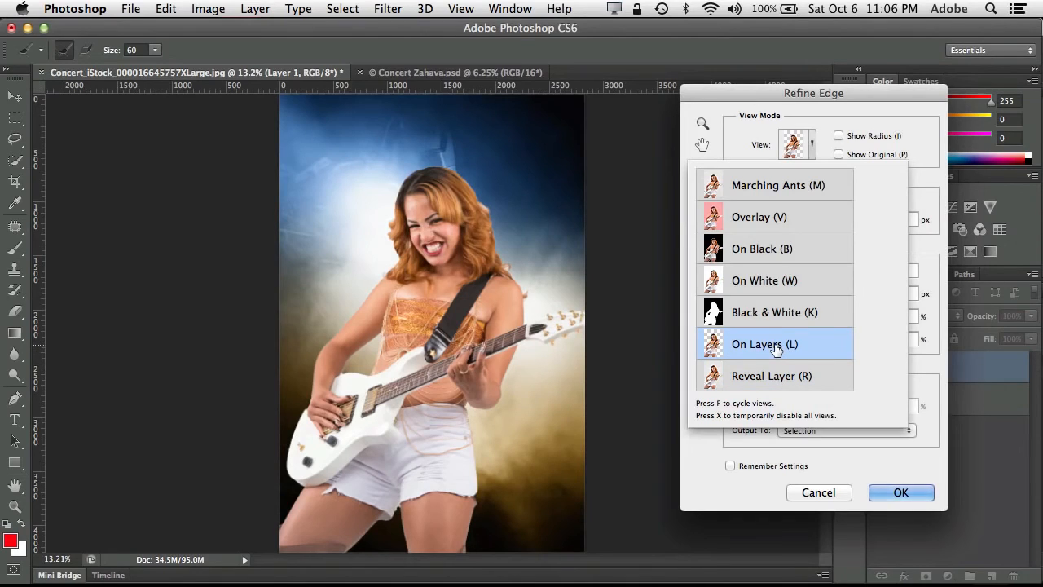
left_click(817, 110)
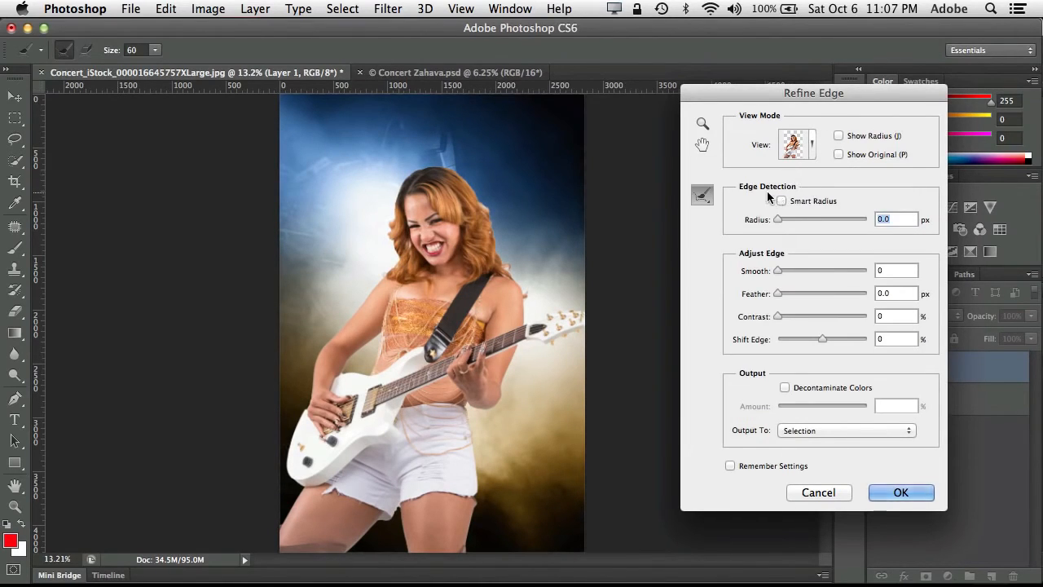
key("z")
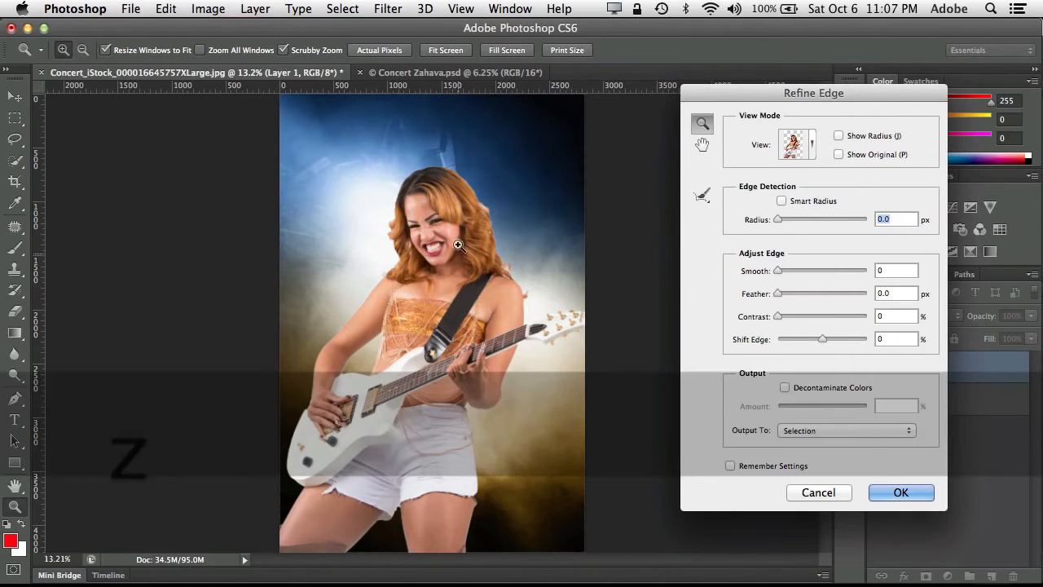
left_click_drag(464, 210, 549, 211)
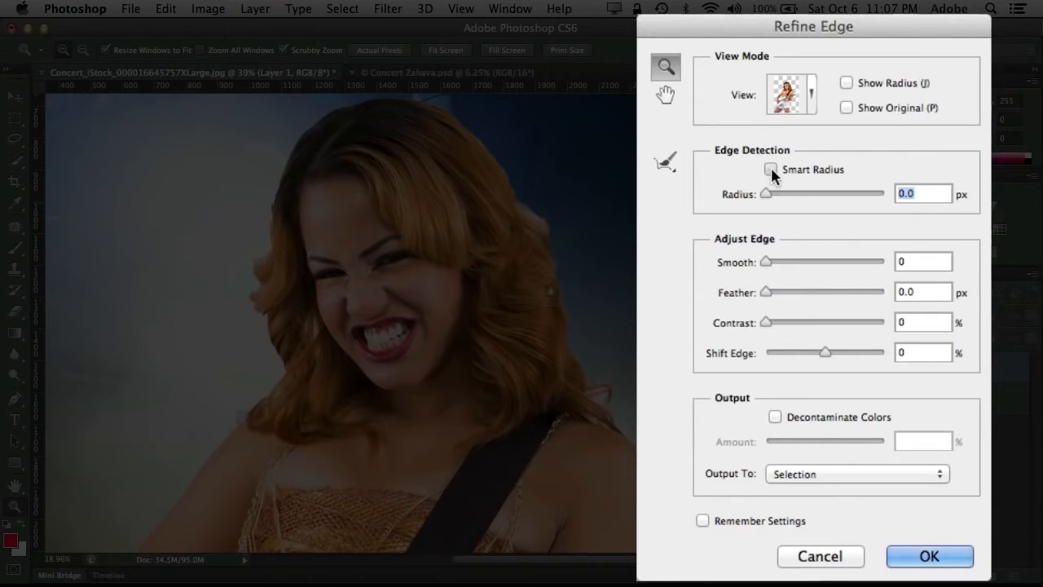
left_click(782, 200)
left_click_drag(768, 194, 812, 194)
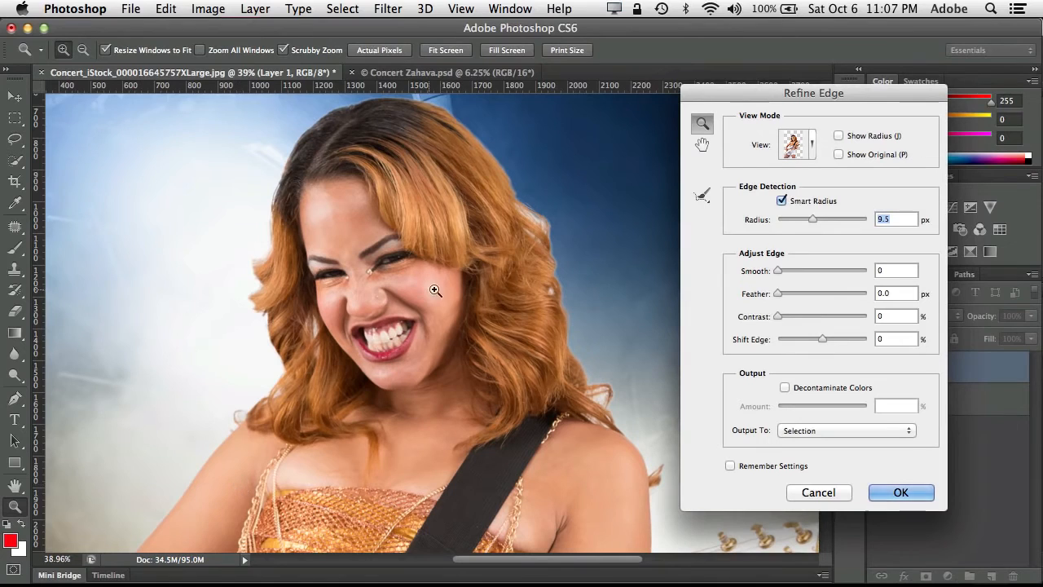
- Paint with the Refine Radius tool around both sides and the top of the guitarist's hair to pick up fine strands
left_click(703, 196)
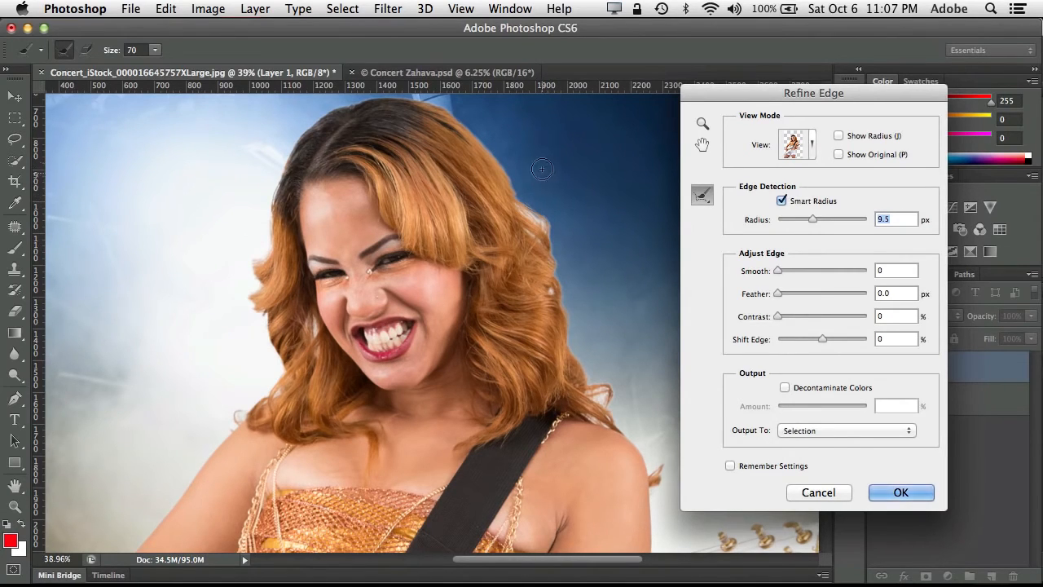
mouse_move(541, 186)
left_mouse_down()
mouse_move(479, 132)
mouse_move(504, 192)
mouse_move(552, 240)
mouse_move(563, 341)
mouse_move(588, 388)
mouse_move(616, 394)
mouse_move(603, 389)
mouse_move(640, 349)
left_mouse_up()
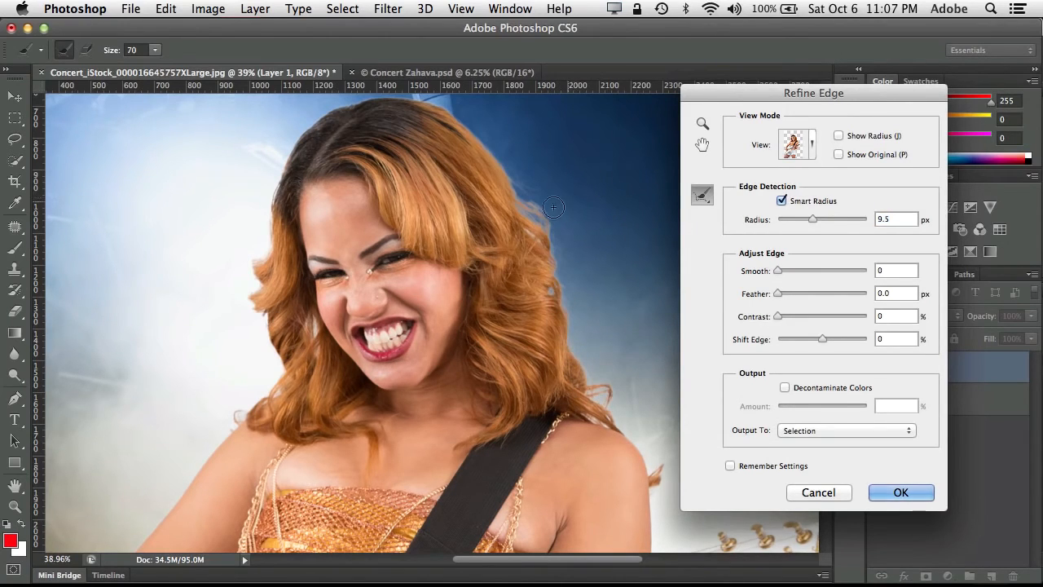
left_click_drag(545, 207, 509, 162)
mouse_move(306, 112)
left_mouse_down()
mouse_move(276, 181)
mouse_move(265, 251)
mouse_move(244, 270)
mouse_move(256, 288)
mouse_move(244, 300)
mouse_move(277, 372)
mouse_move(223, 429)
left_mouse_up()
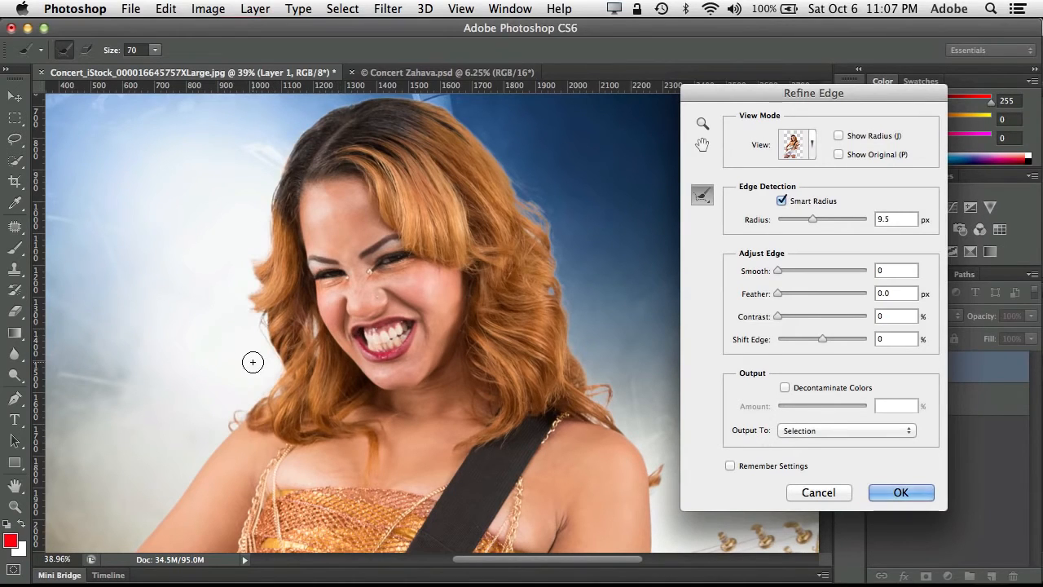
left_click_drag(306, 325, 315, 350)
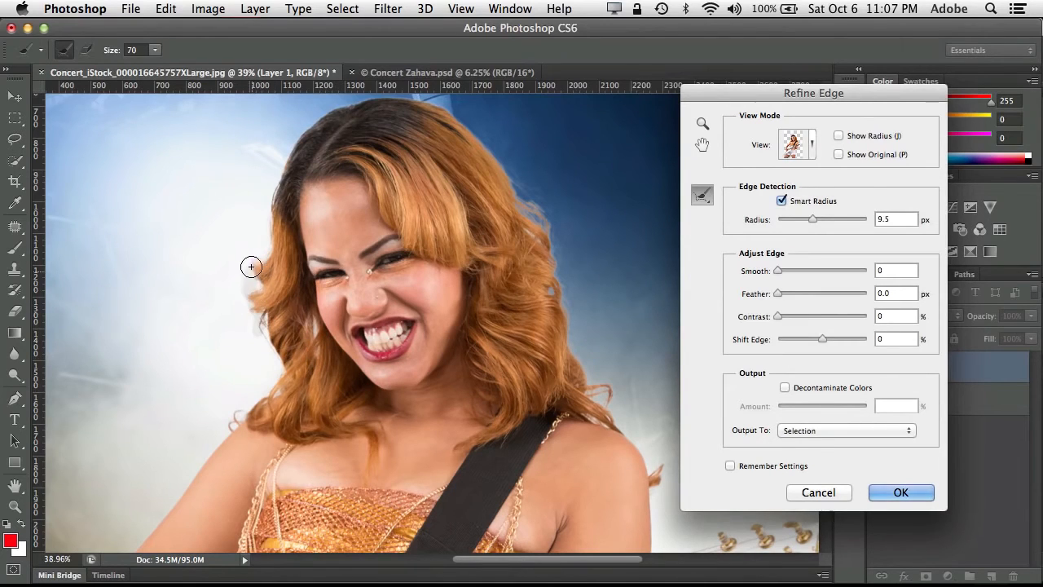
mouse_move(250, 266)
left_mouse_down()
mouse_move(264, 245)
mouse_move(281, 164)
mouse_move(305, 124)
mouse_move(350, 105)
mouse_move(431, 101)
mouse_move(476, 119)
mouse_move(497, 155)
mouse_move(454, 105)
left_mouse_up()
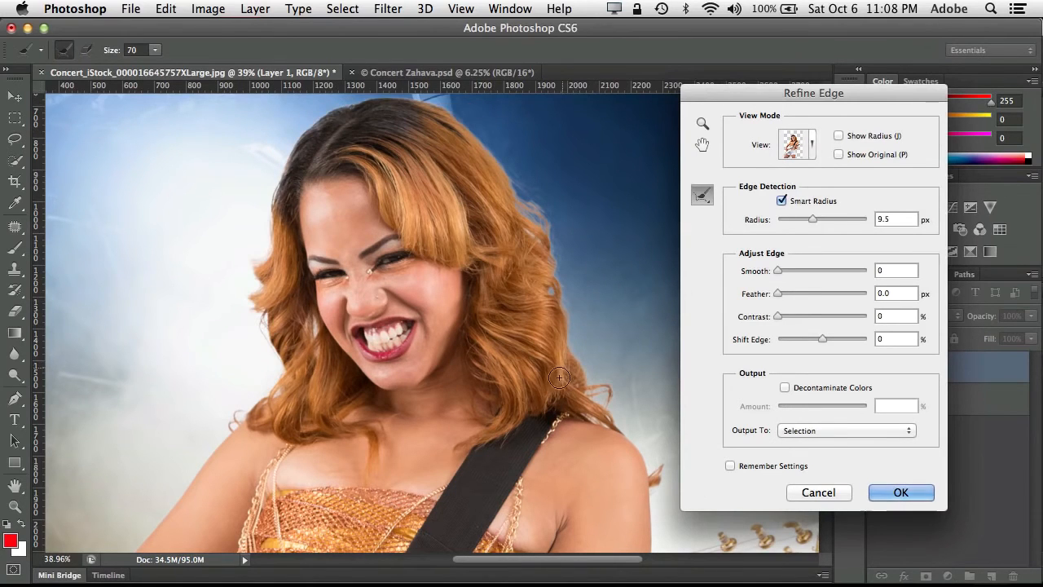
- Refine the edges in the gap between the guitarist's arm, the chains at her waist and the guitar body
left_click_drag(536, 426, 402, 183)
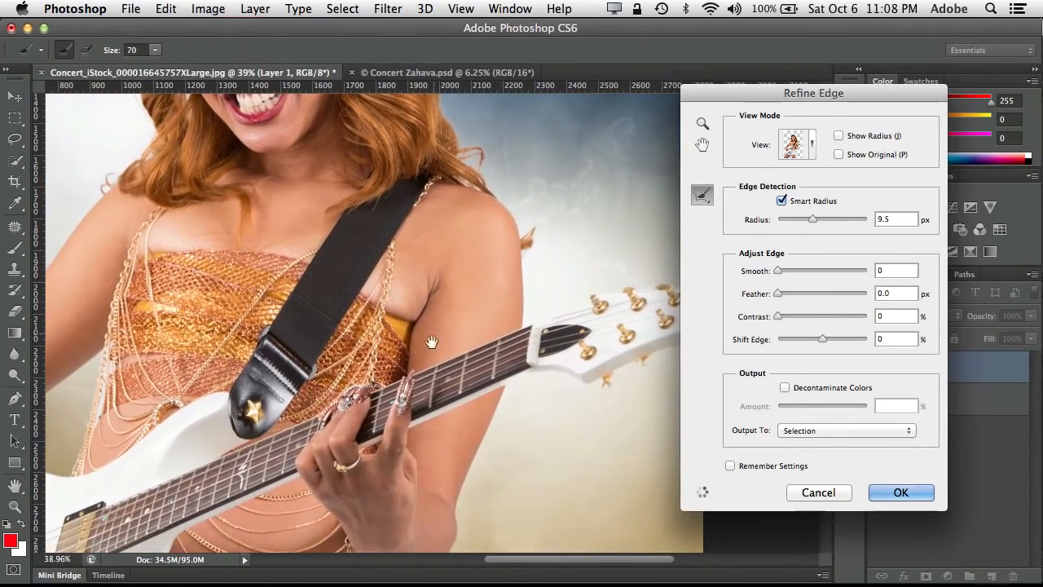
left_click_drag(419, 348, 325, 246)
left_click_drag(382, 241, 534, 185)
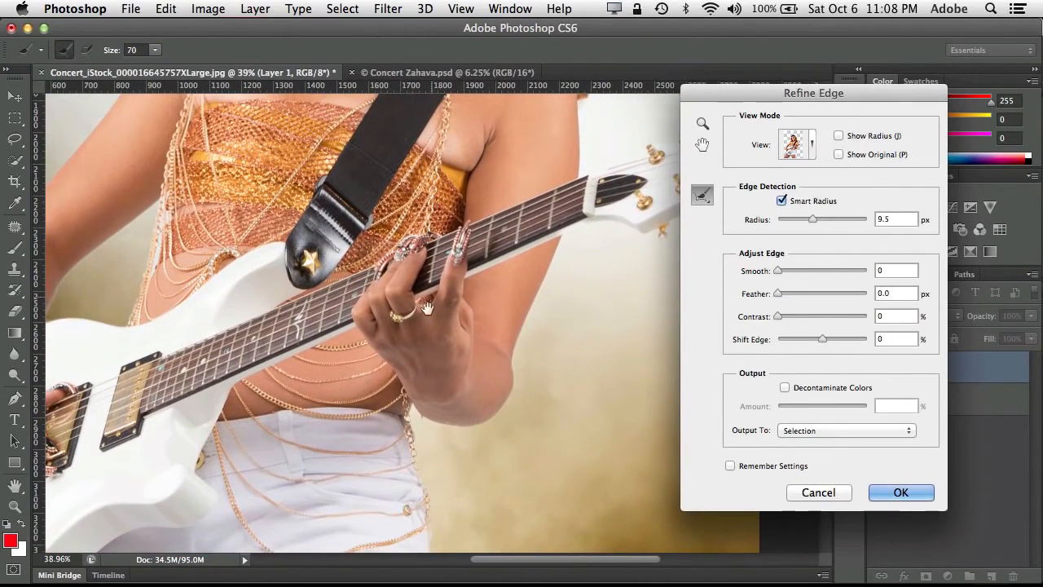
left_click_drag(402, 325, 512, 333)
mouse_move(363, 265)
left_mouse_down()
mouse_move(459, 298)
mouse_move(510, 344)
left_mouse_up()
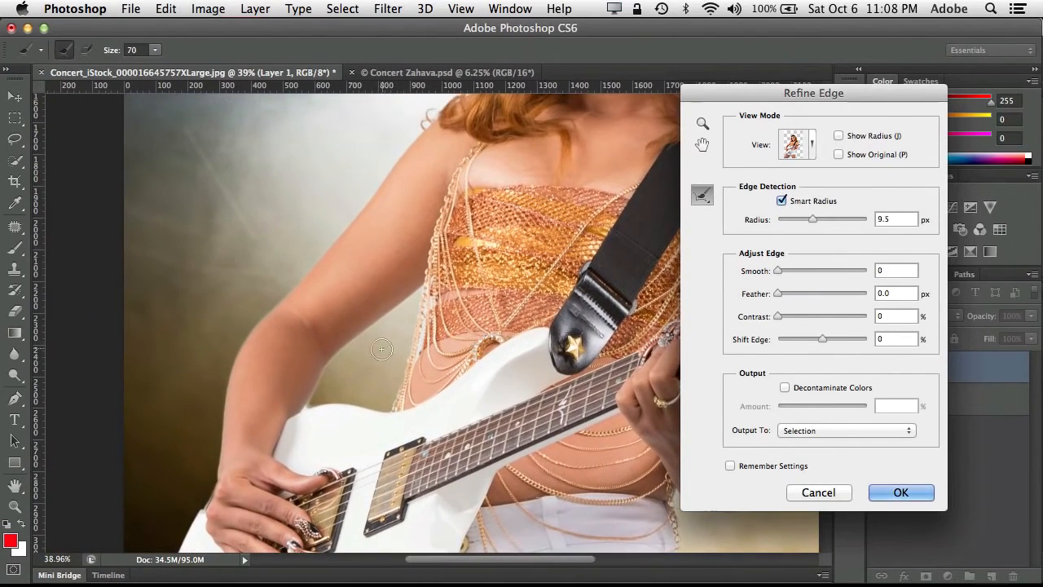
mouse_move(385, 355)
left_mouse_down()
mouse_move(410, 336)
mouse_move(407, 367)
mouse_move(419, 289)
left_mouse_up()
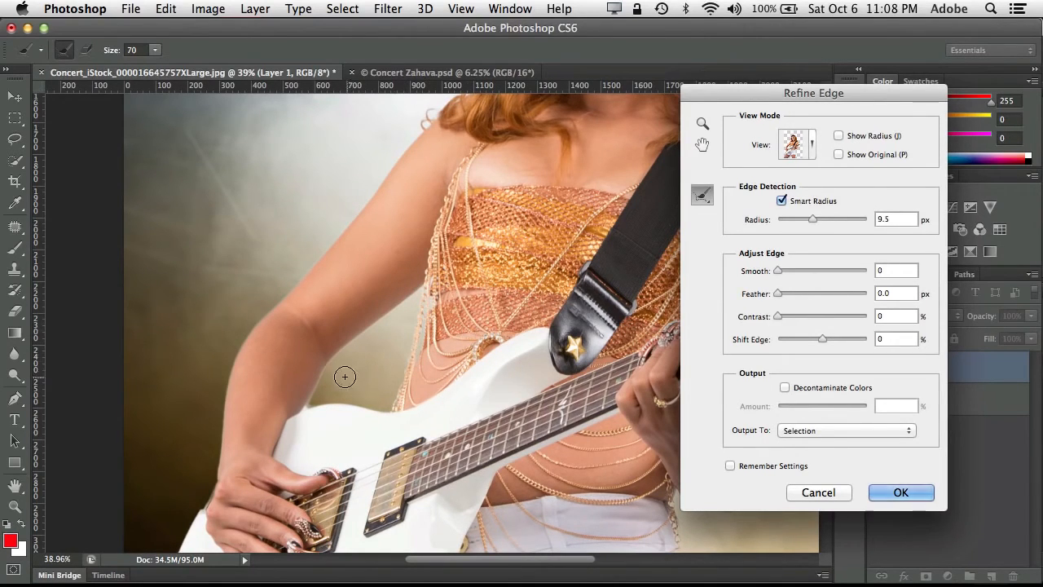
left_click_drag(345, 377, 303, 414)
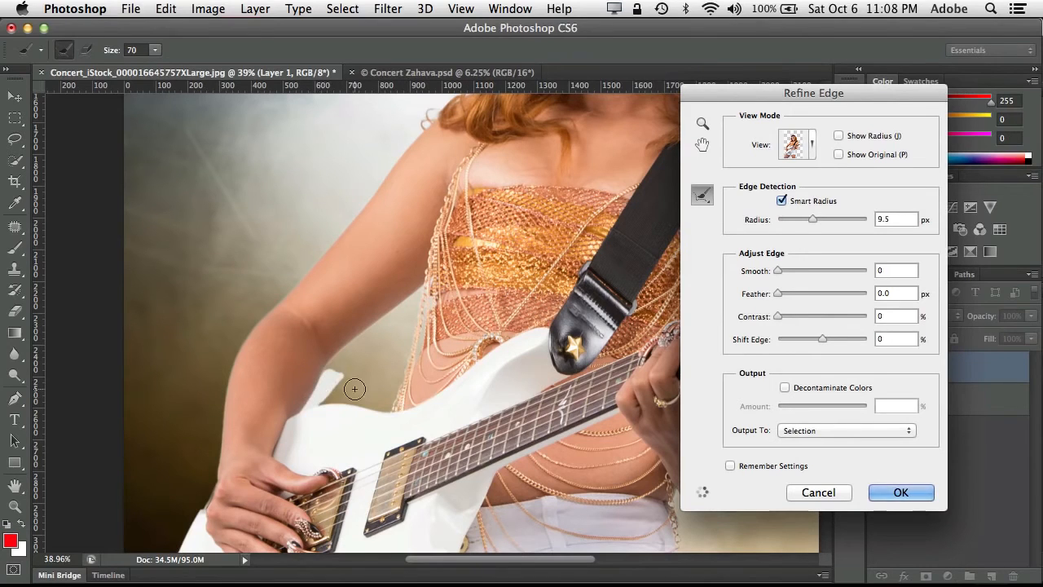
- Set Shift Edge to -15% and Contrast to 13% for the refined edge, judging the result on the hair
scroll(499, 317, "up", 10)
scroll(499, 317, "right", 6)
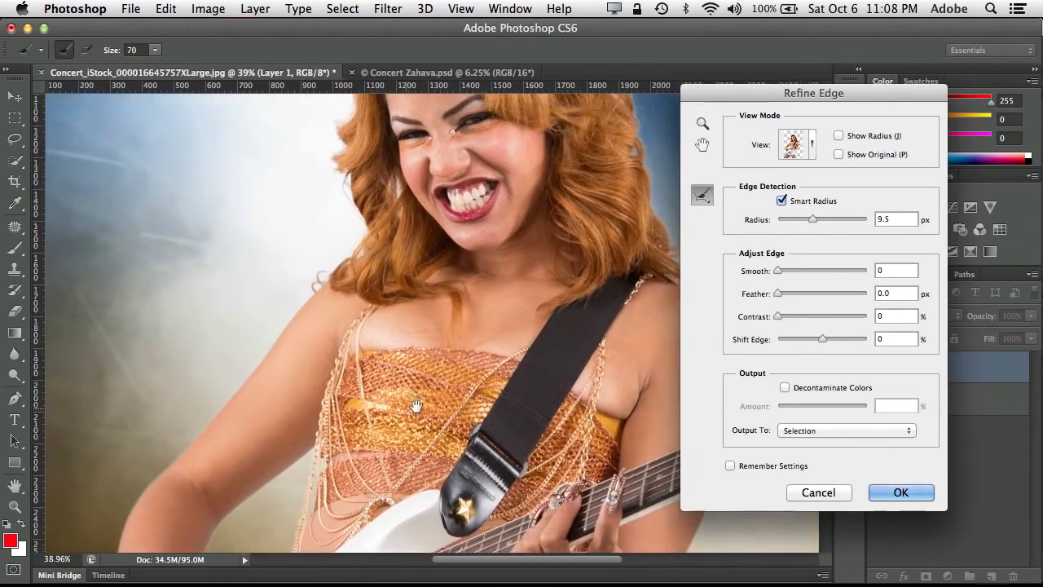
scroll(470, 362, "up", 3)
scroll(470, 362, "right", 2)
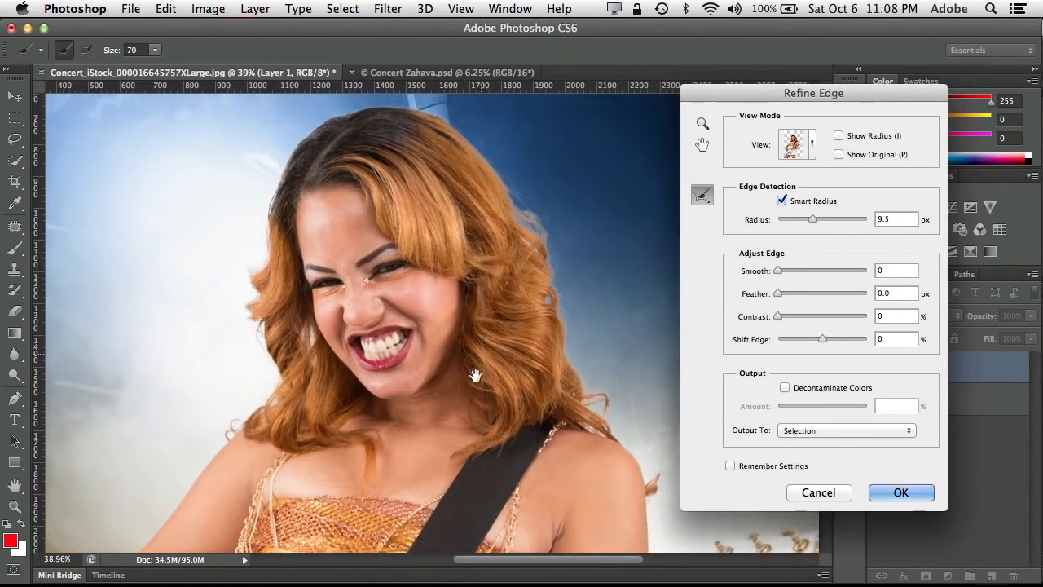
mouse_move(585, 394)
left_mouse_down()
mouse_move(562, 384)
mouse_move(564, 355)
mouse_move(580, 405)
mouse_move(580, 368)
mouse_move(550, 325)
mouse_move(589, 414)
left_mouse_up()
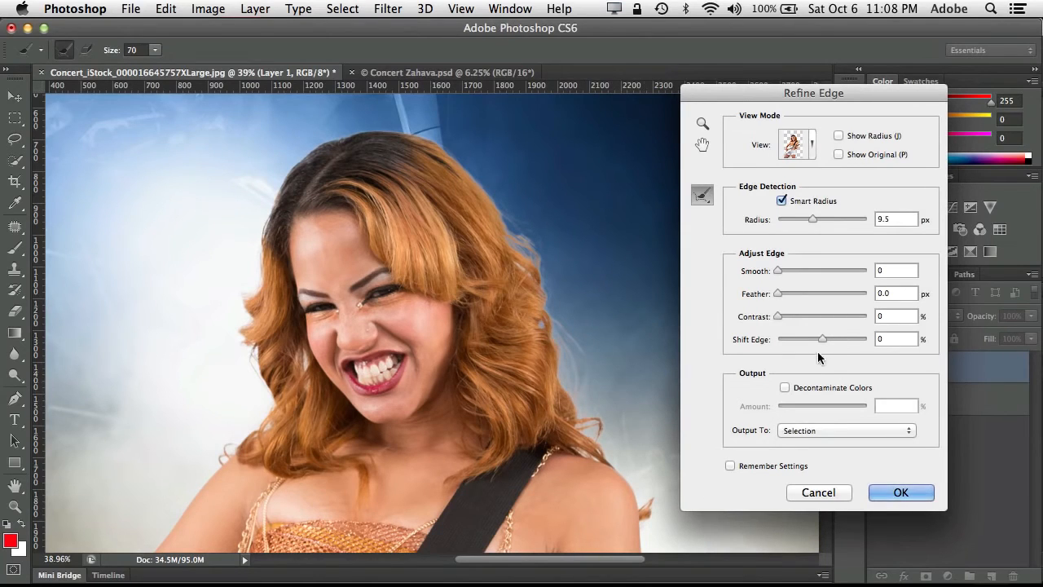
left_click_drag(822, 336, 815, 338)
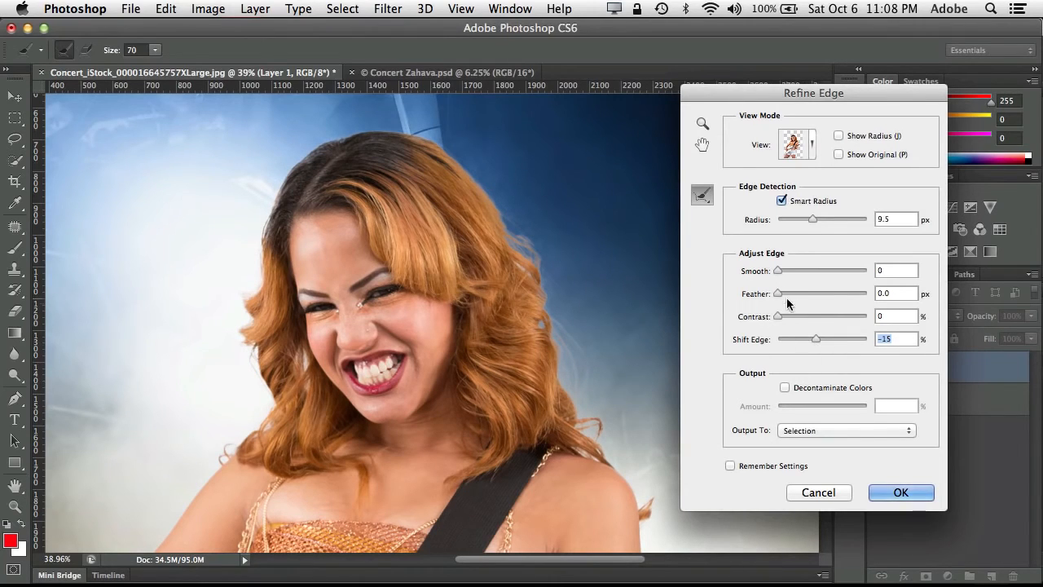
left_click_drag(782, 319, 789, 315)
- Decontaminate the edge colors by 61% and output the refined selection to a new layer with a layer mask
left_click(785, 388)
left_click_drag(820, 409, 832, 407)
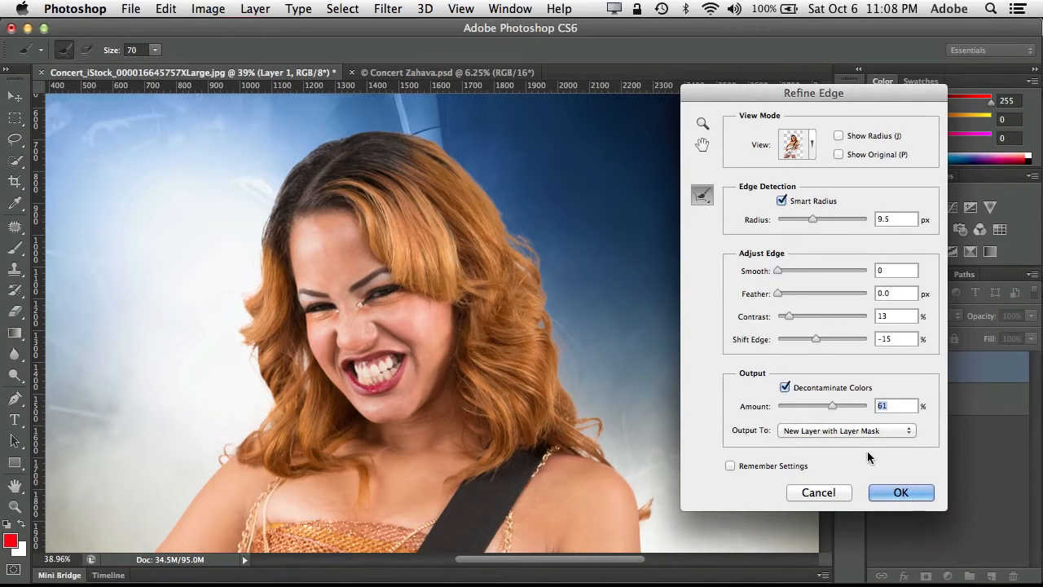
left_click(893, 489)
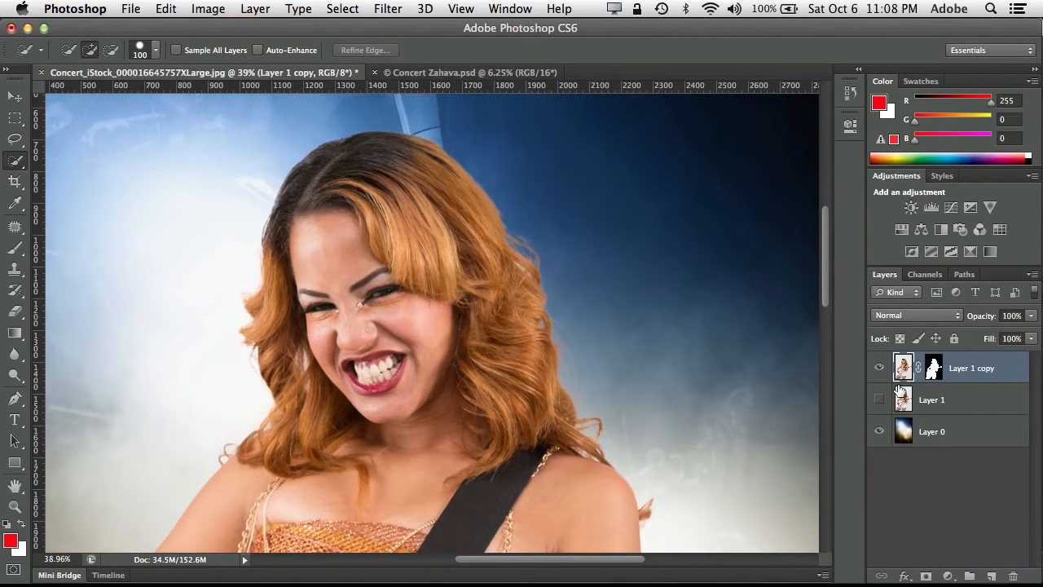
- Darken the masked guitarist layer with an Exposure adjustment of -0.27
key("super+minus")
key("super+minus")
key("super+minus")
key("super+minus")
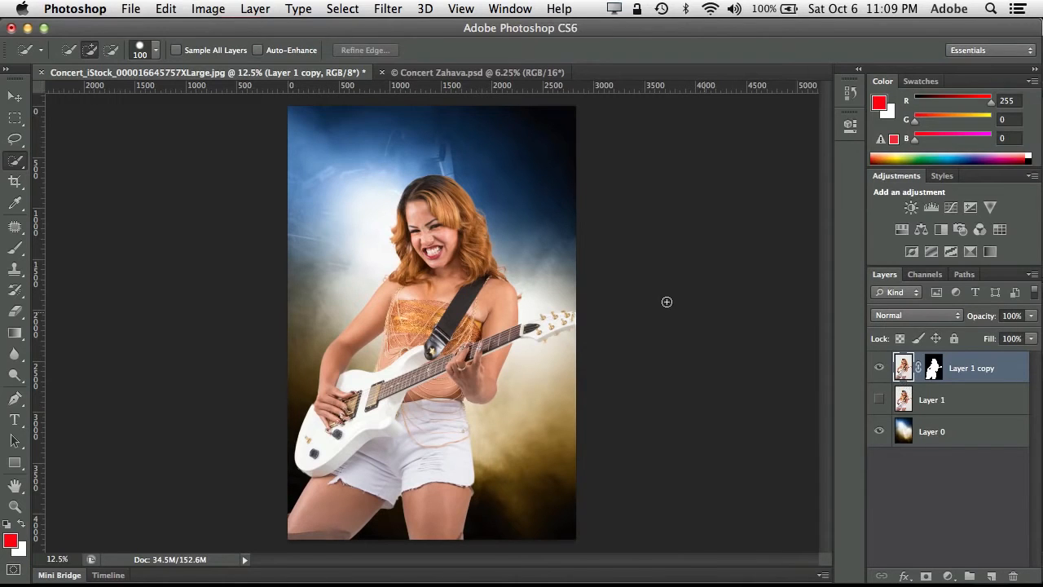
left_click(207, 8)
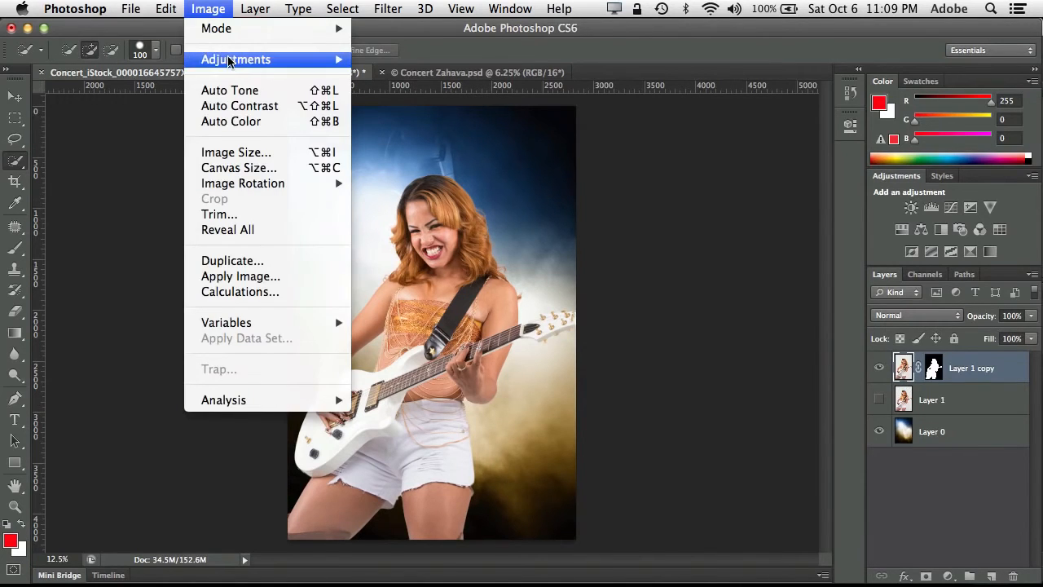
mouse_move(277, 61)
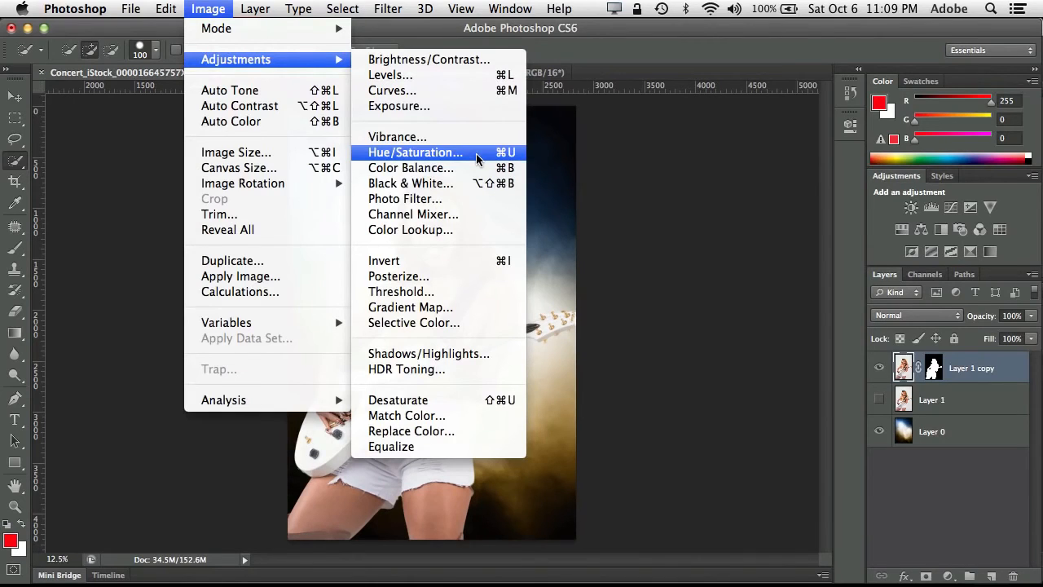
left_click(477, 105)
left_click_drag(663, 252, 657, 253)
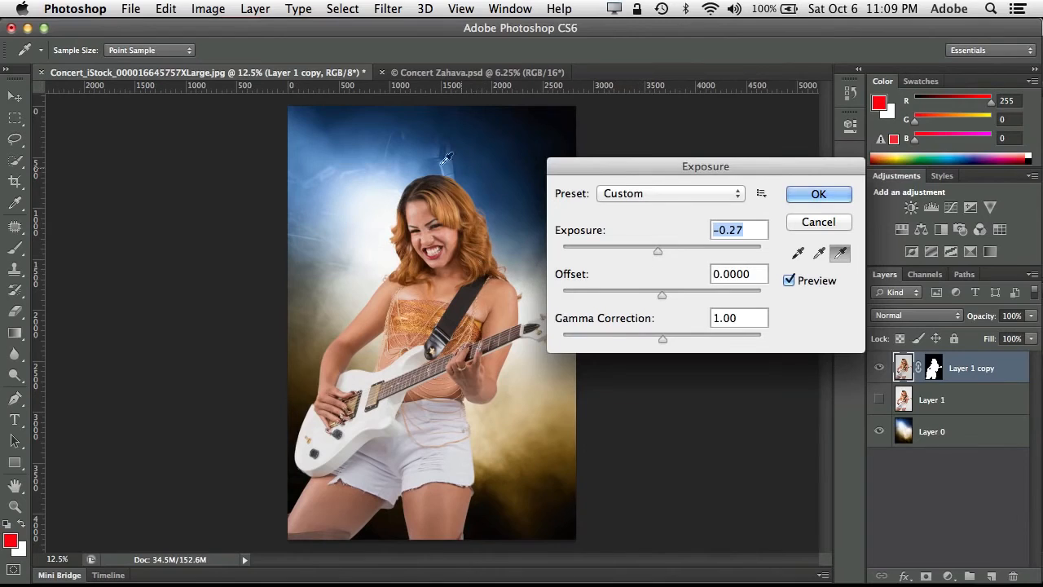
left_click(795, 196)
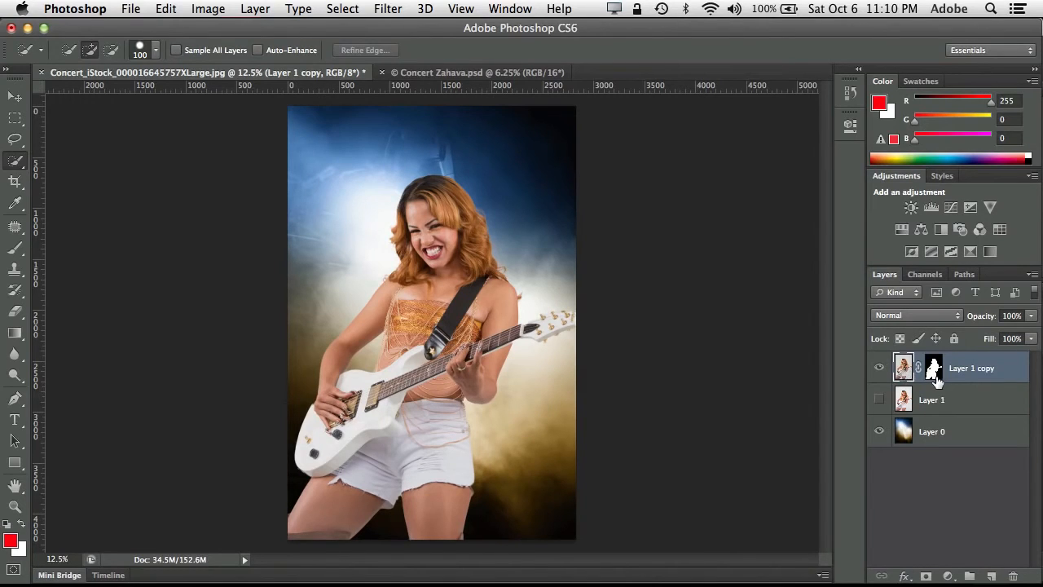
- Copy the concert background to a new layer through a selection loaded from the guitarist's mask, and check the copy on its own
left_click(879, 432)
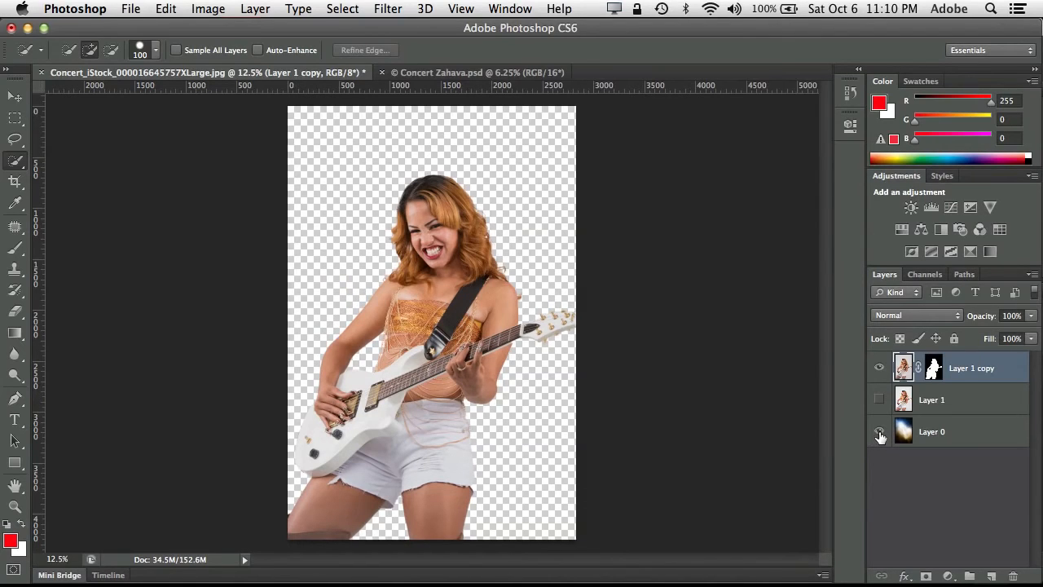
left_click(879, 431)
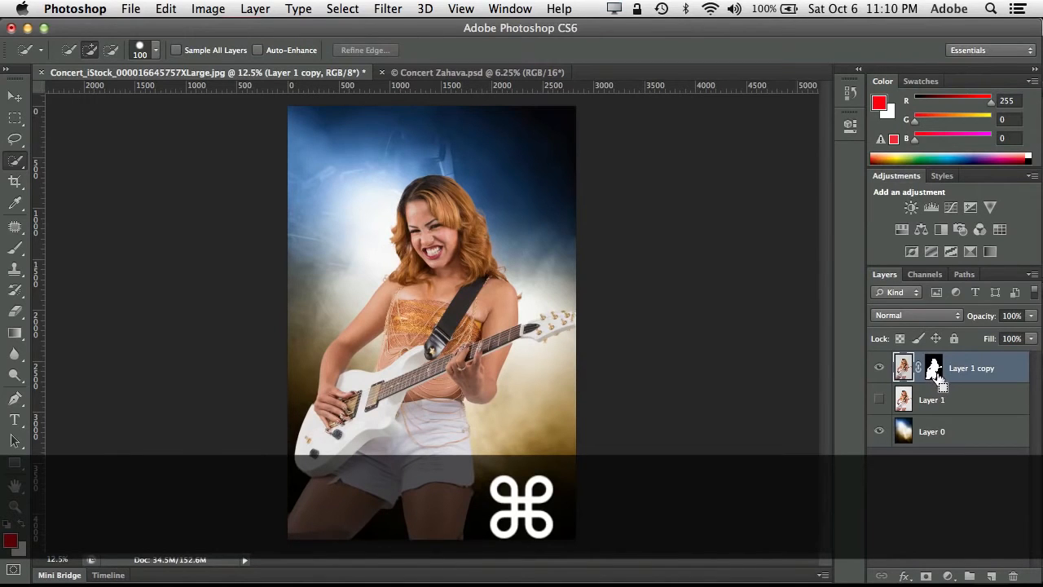
left_click(933, 370, "super")
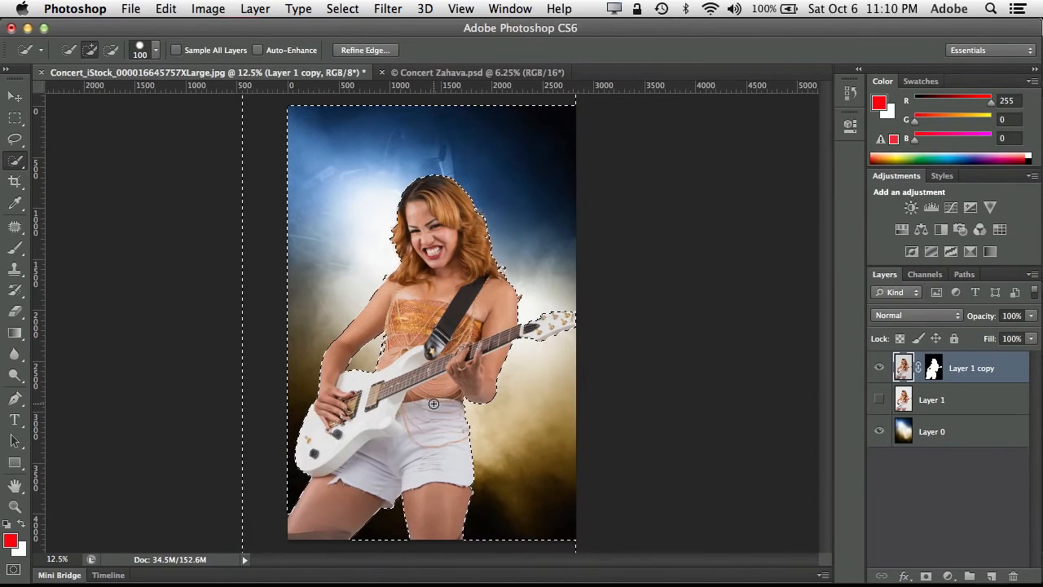
left_click(906, 437)
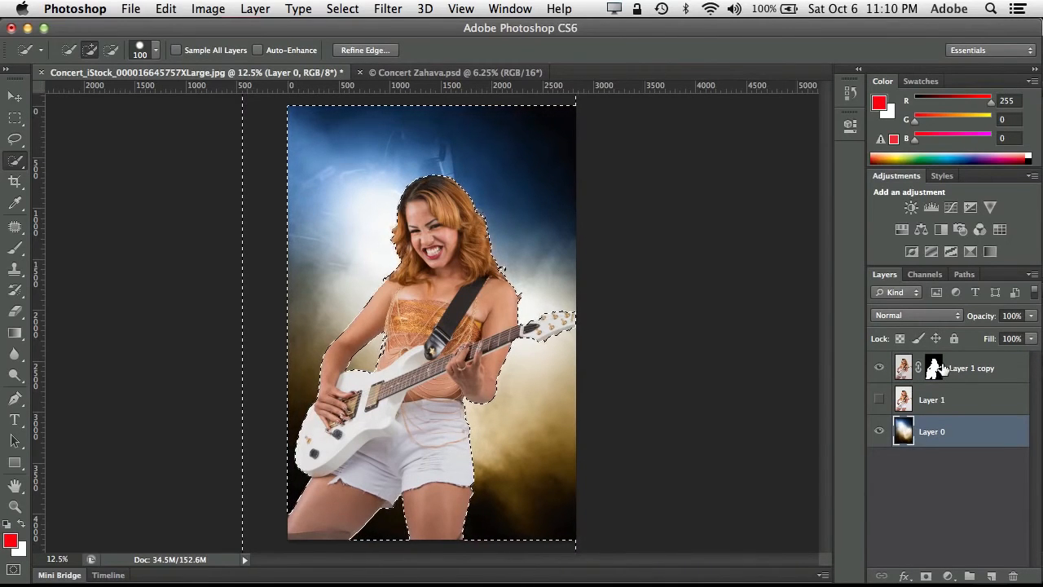
left_click(256, 10)
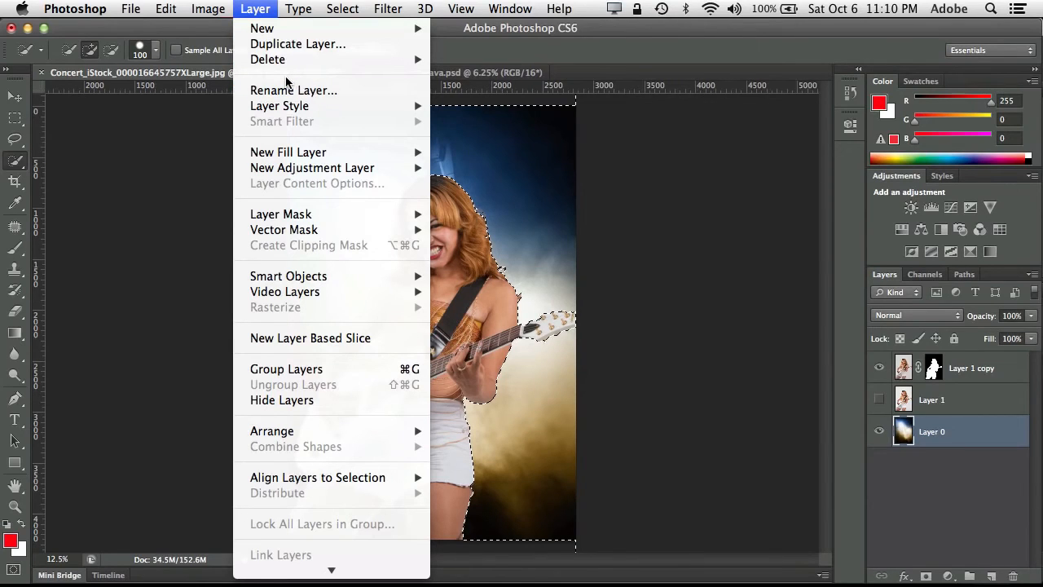
mouse_move(295, 31)
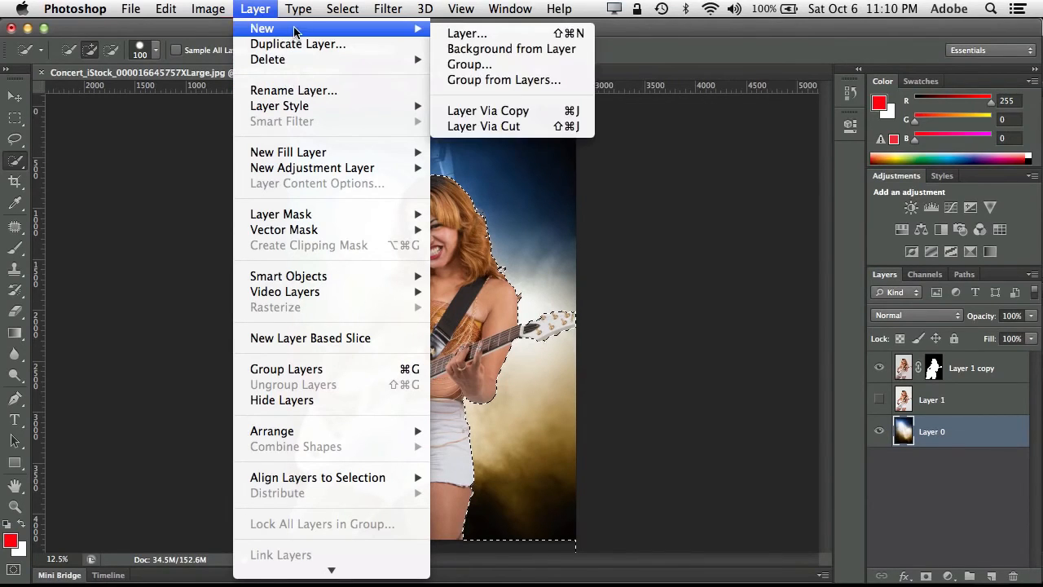
left_click(527, 112)
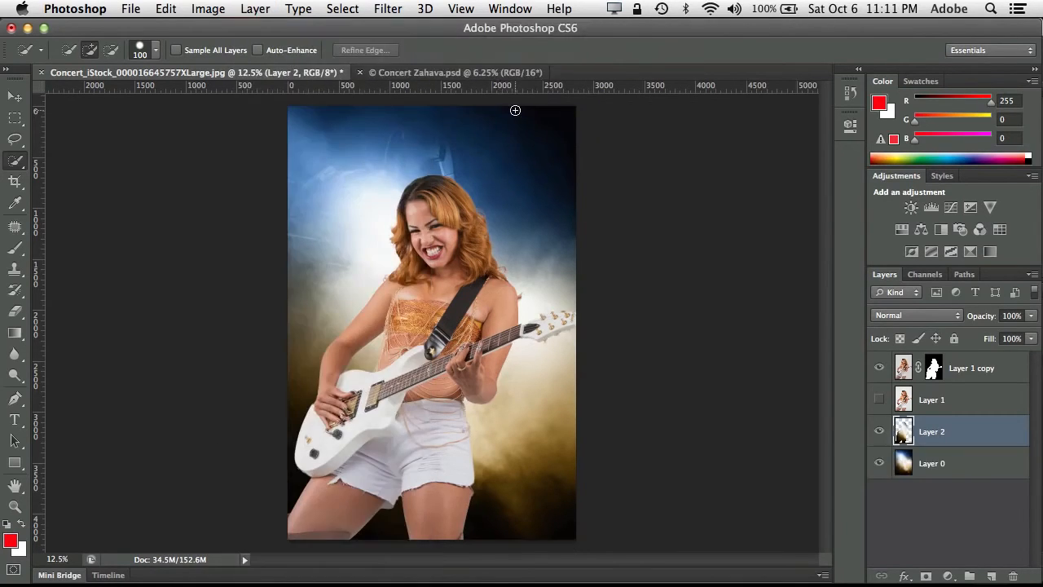
left_click(879, 462)
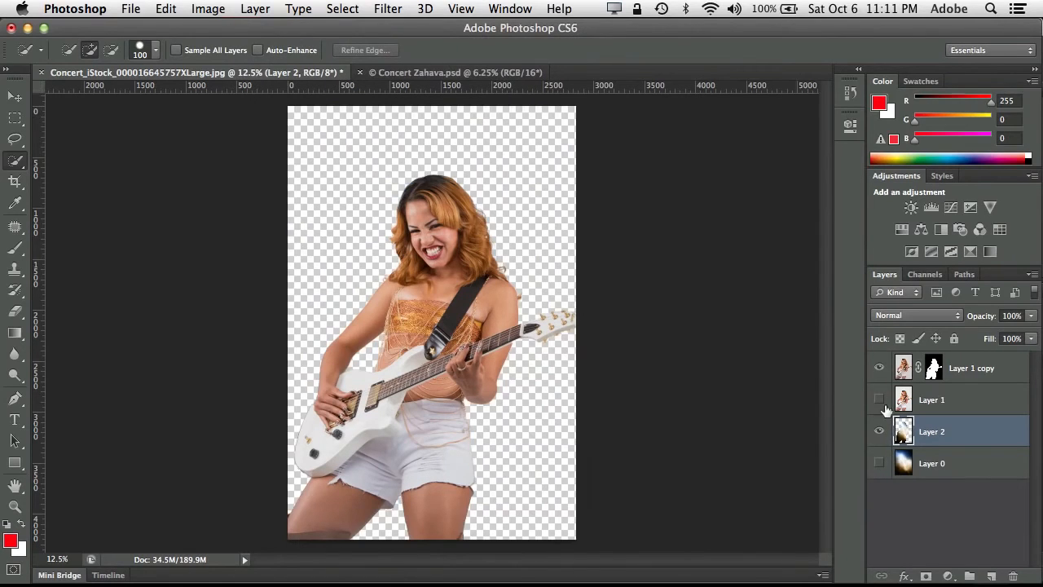
left_click(879, 367)
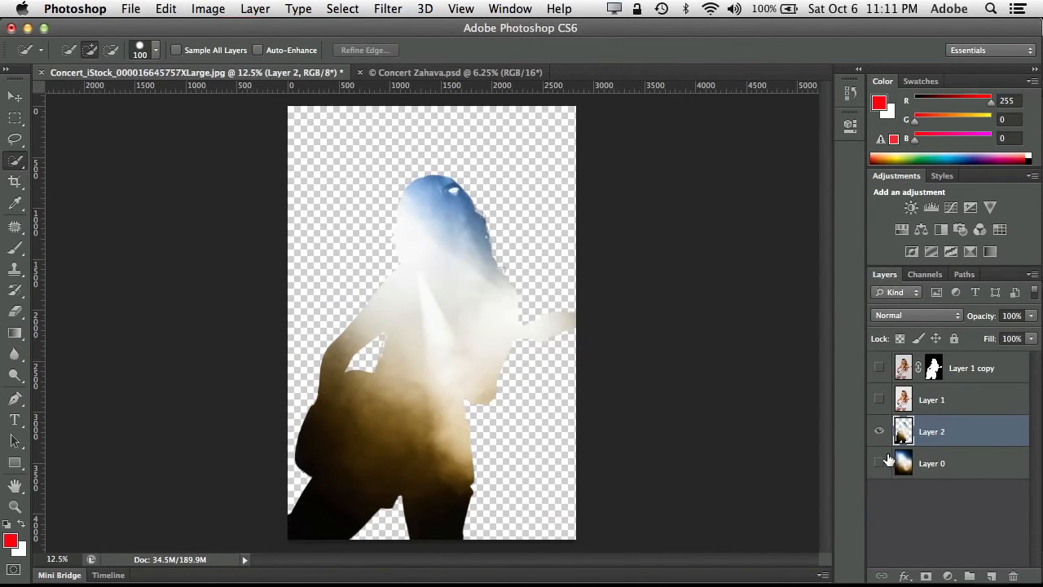
left_click(879, 463)
left_click(879, 367)
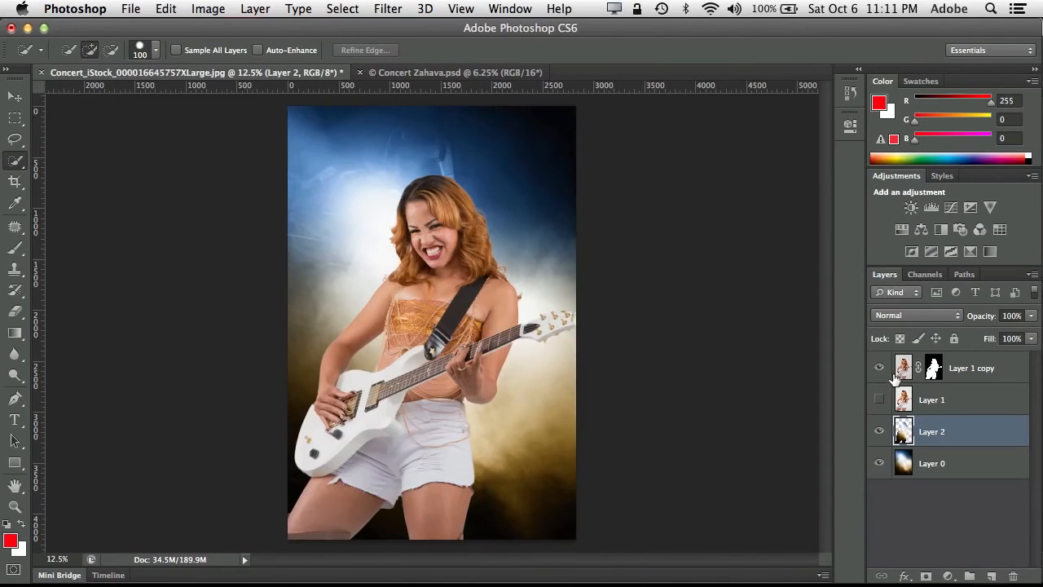
- Place the copied background layer above the guitarist and set it to Color blend mode at 20% opacity
left_click_drag(910, 436, 894, 363)
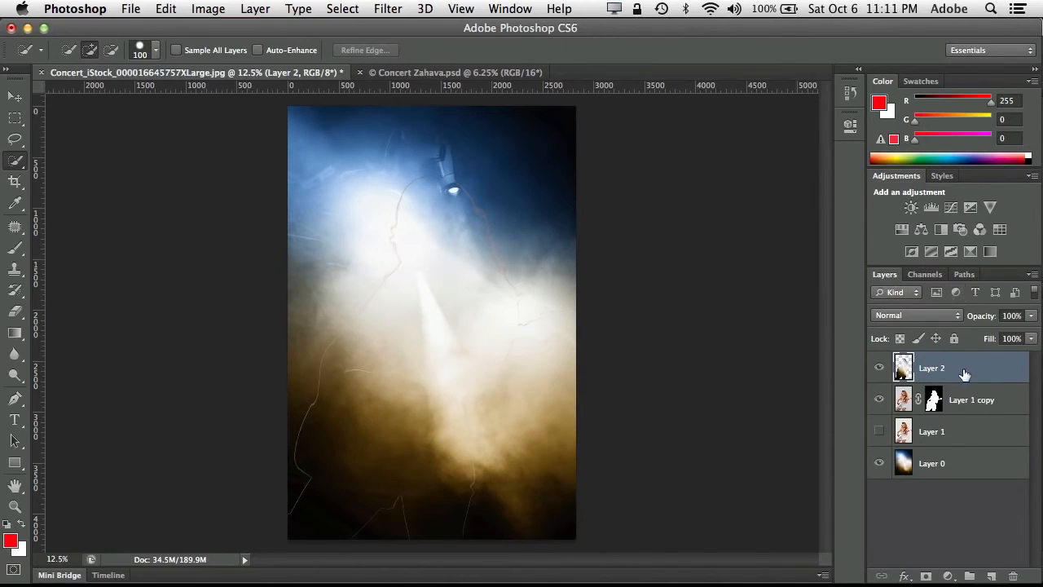
left_click(938, 317)
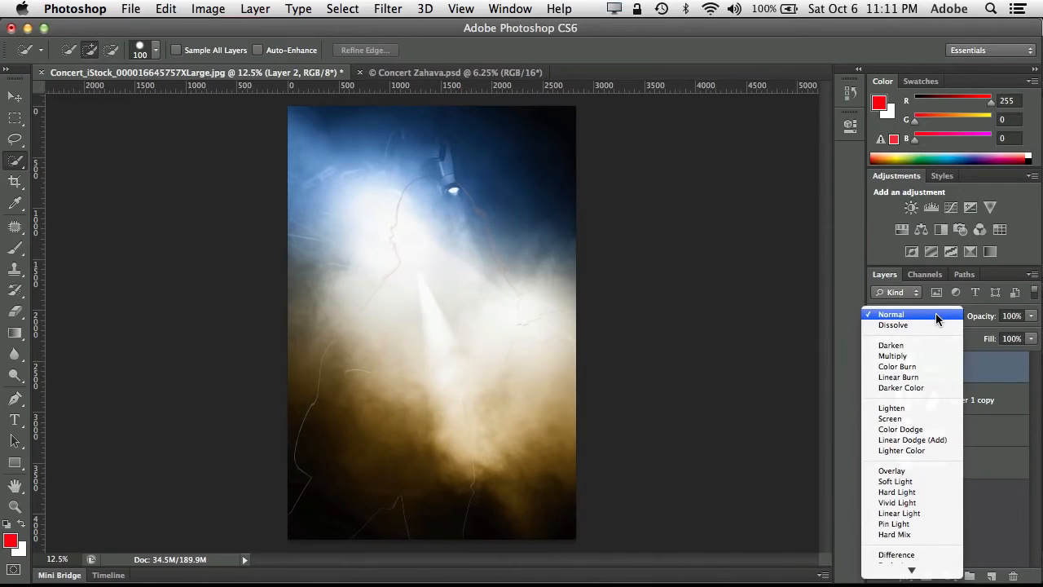
left_click(936, 316)
left_click(931, 312)
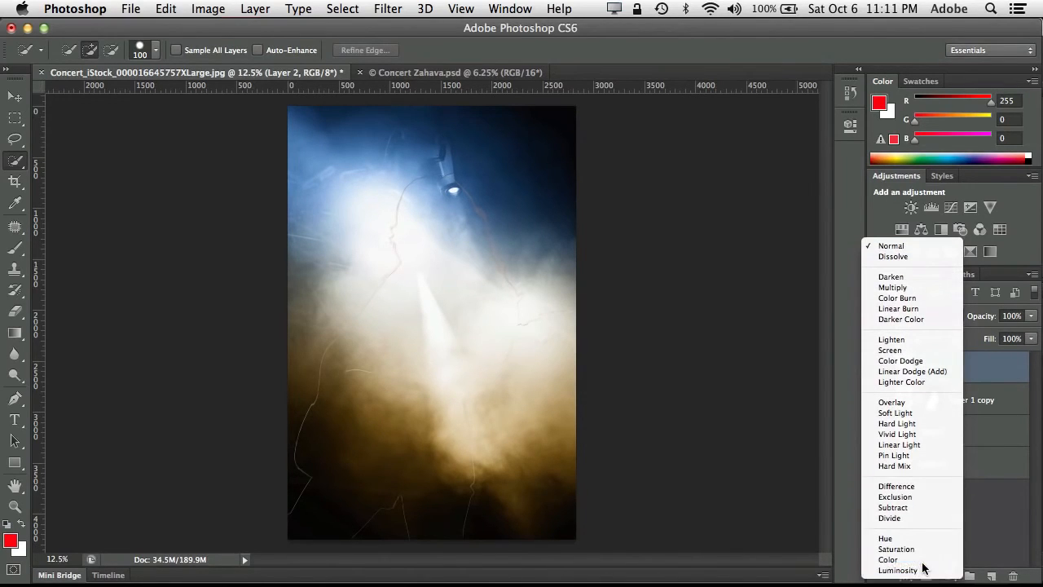
left_click(923, 561)
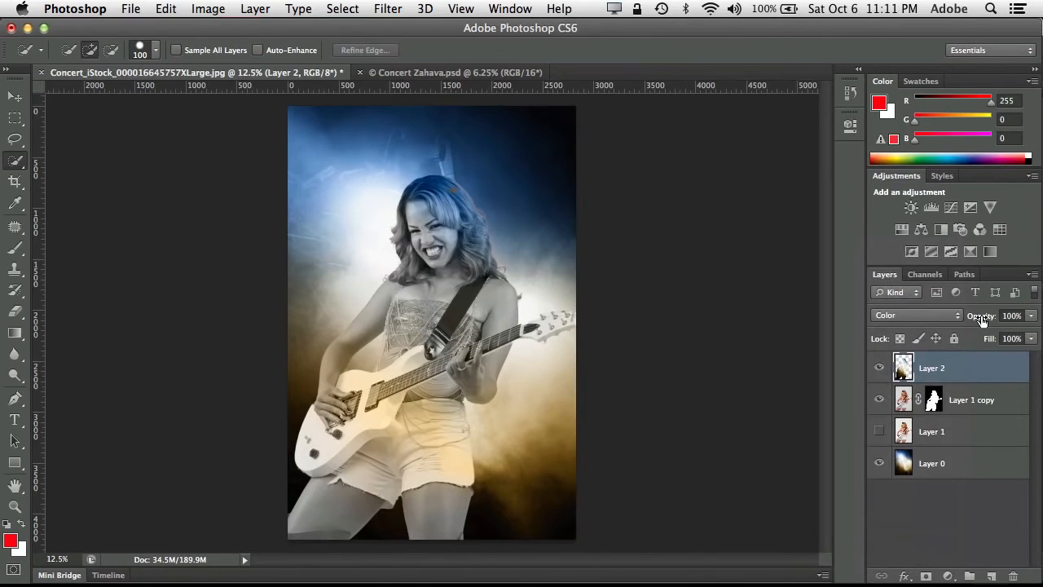
mouse_move(982, 319)
left_mouse_down()
mouse_move(963, 321)
mouse_move(979, 321)
left_mouse_up()
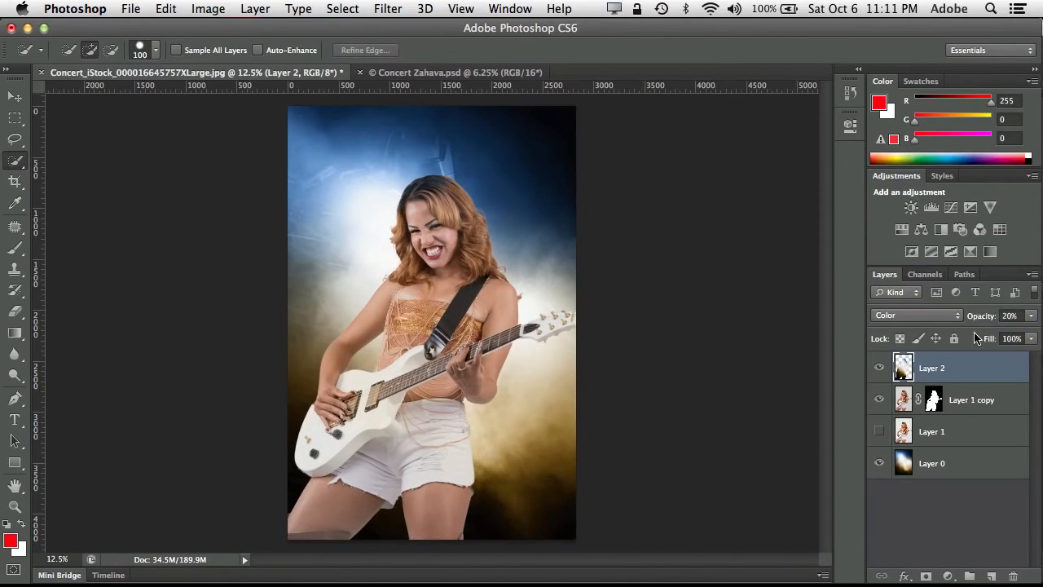
left_click(879, 368)
- Open the Cowgirl and Monument Valley photos from the PS Beginner folder and collapse the file browser
left_click(60, 574)
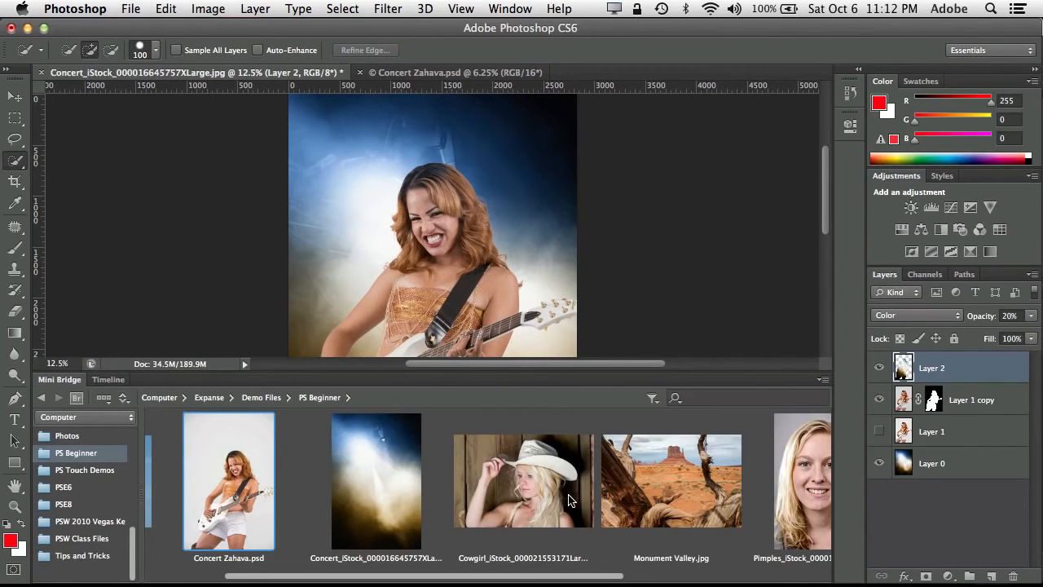
left_click(529, 499)
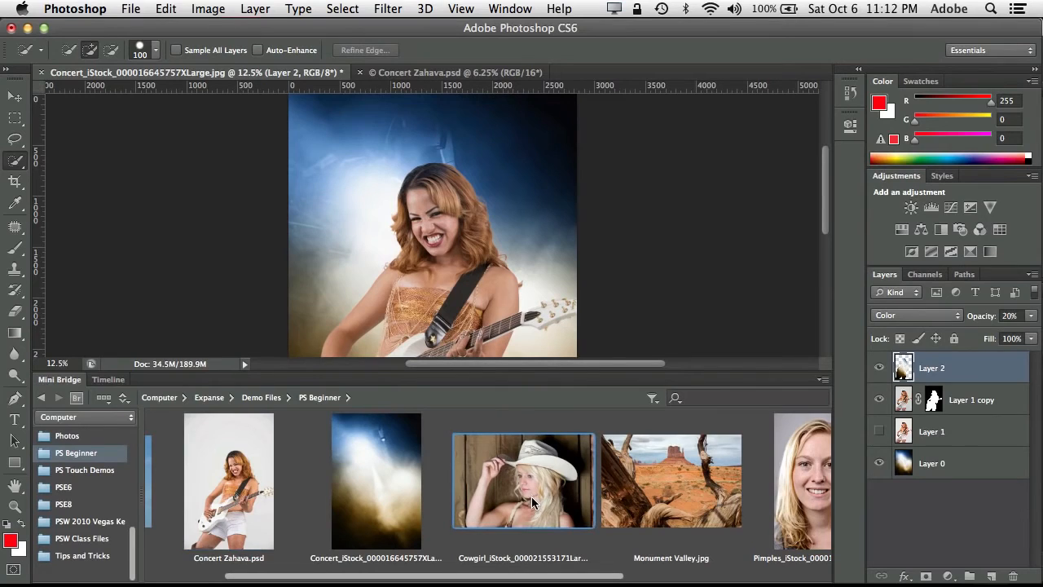
double_click(531, 496)
key("Return")
left_click(650, 466)
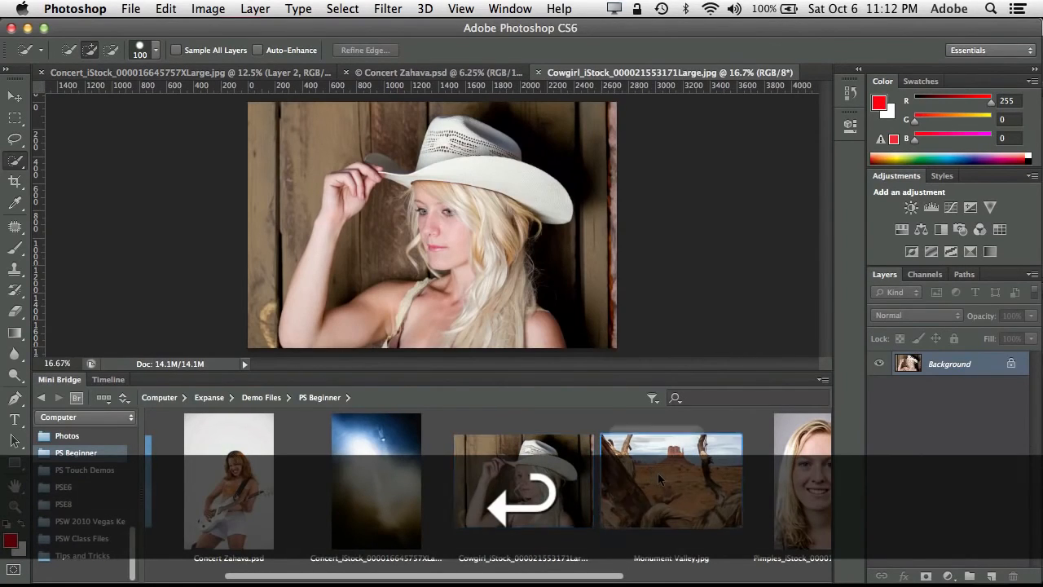
key("Return")
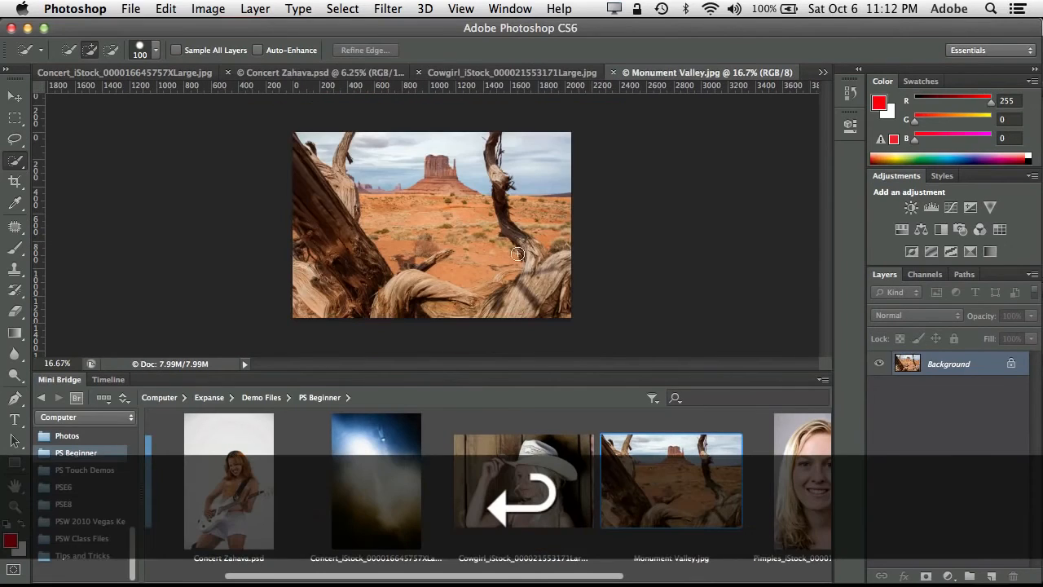
double_click(69, 381)
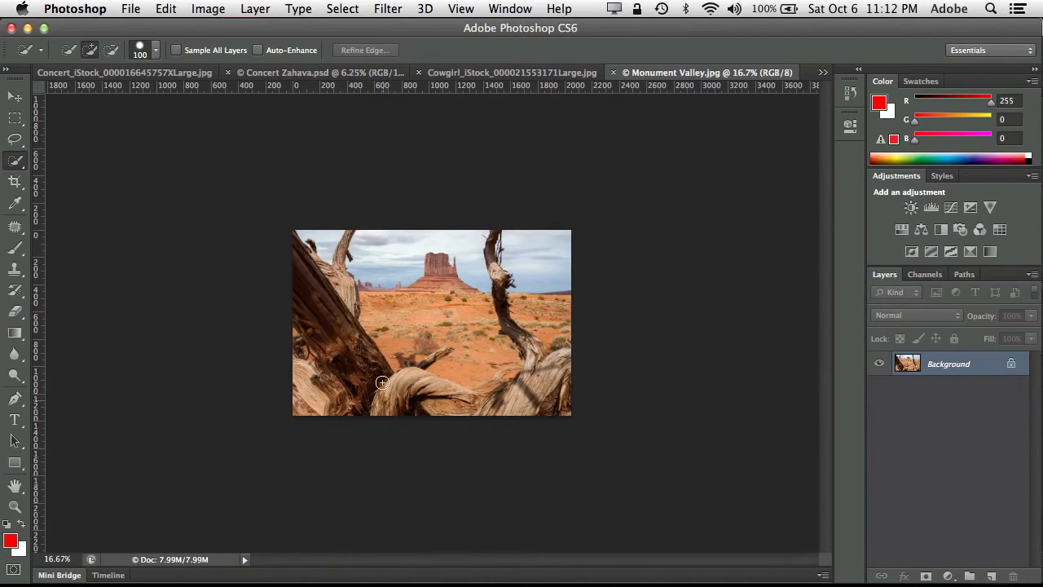
- Copy the Monument Valley photo into the cowgirl document as a new layer, accepting the color profile conversion
left_click(508, 73)
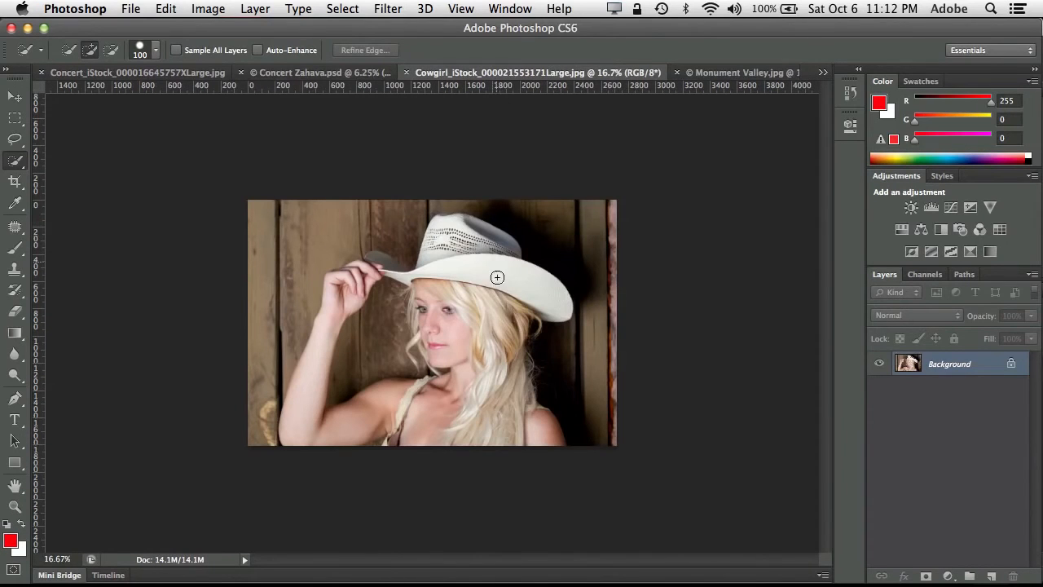
key("z")
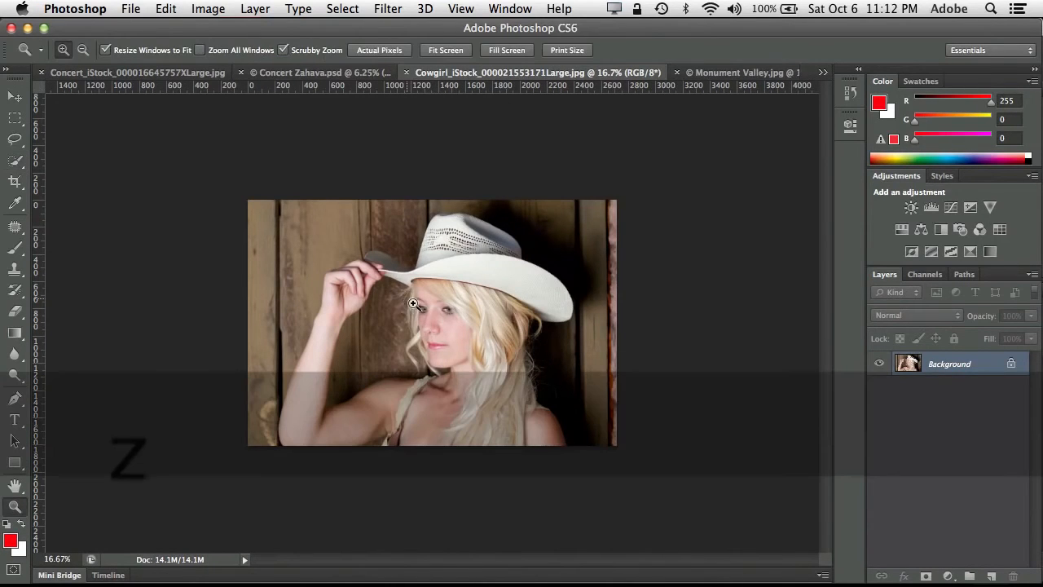
left_click_drag(413, 303, 466, 362)
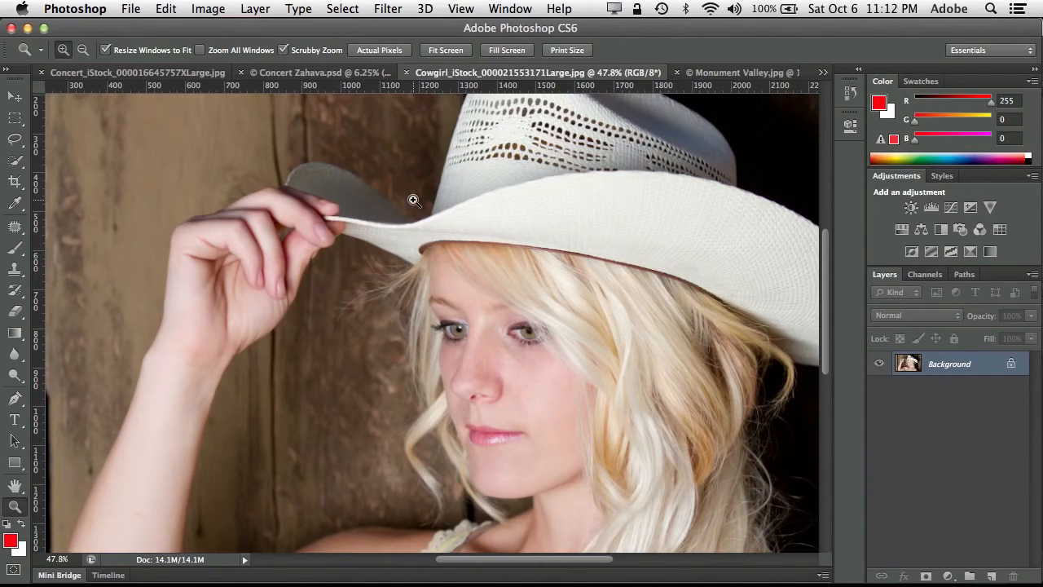
key("super+minus")
key("super+minus")
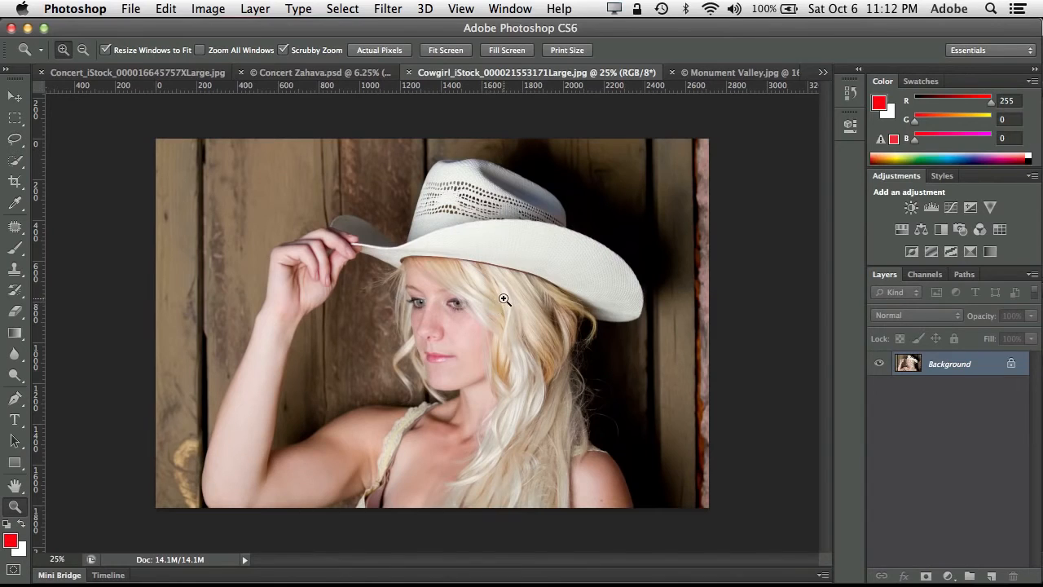
left_click(728, 73)
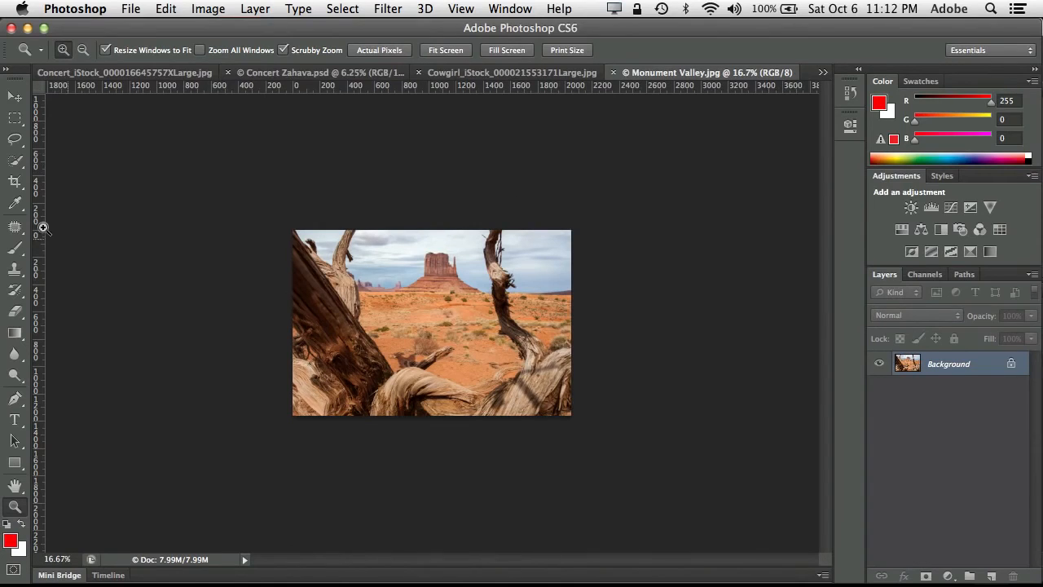
left_click(14, 97)
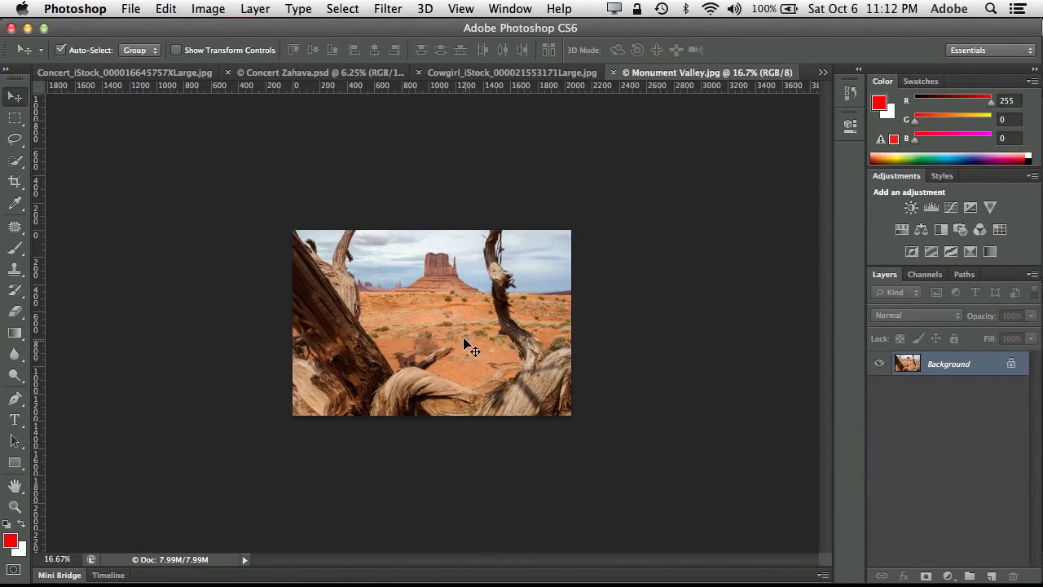
left_click_drag(466, 339, 447, 310)
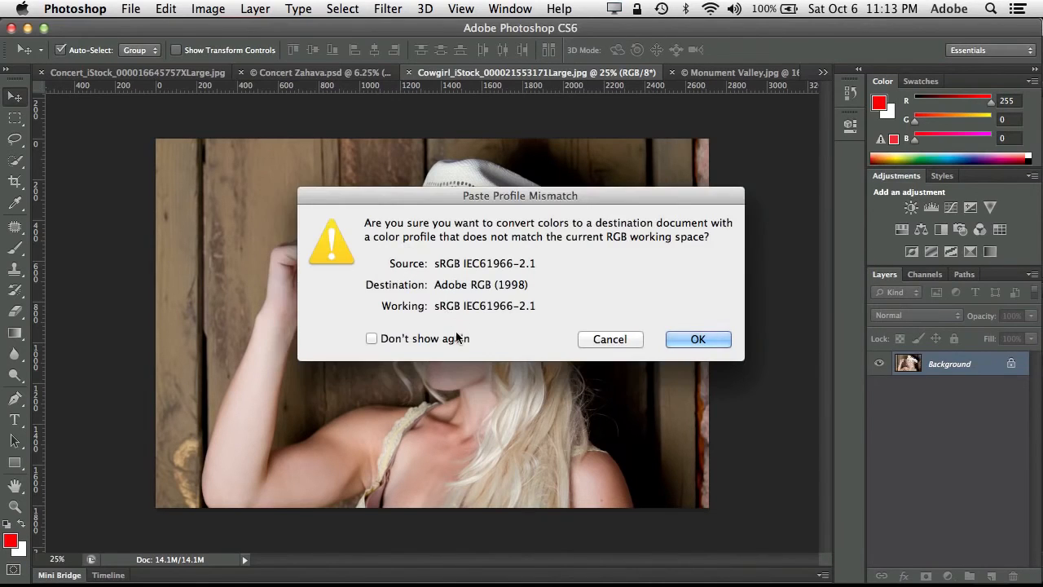
left_click(694, 340)
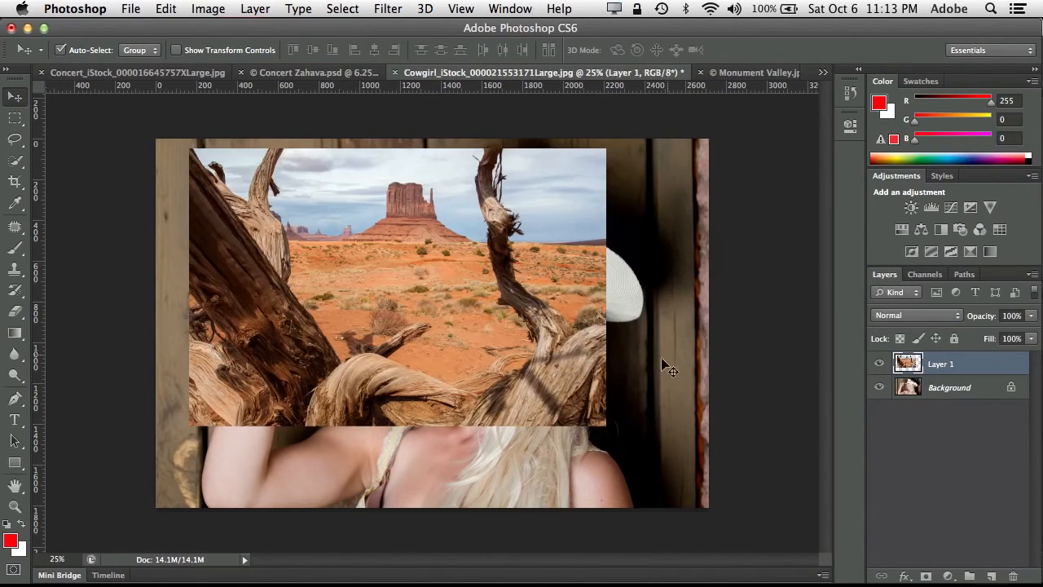
- Align the Monument Valley layer with the canvas's upper-left corner and scale it proportionally to about 134.8% to cover the canvas
left_click_drag(513, 346, 480, 337)
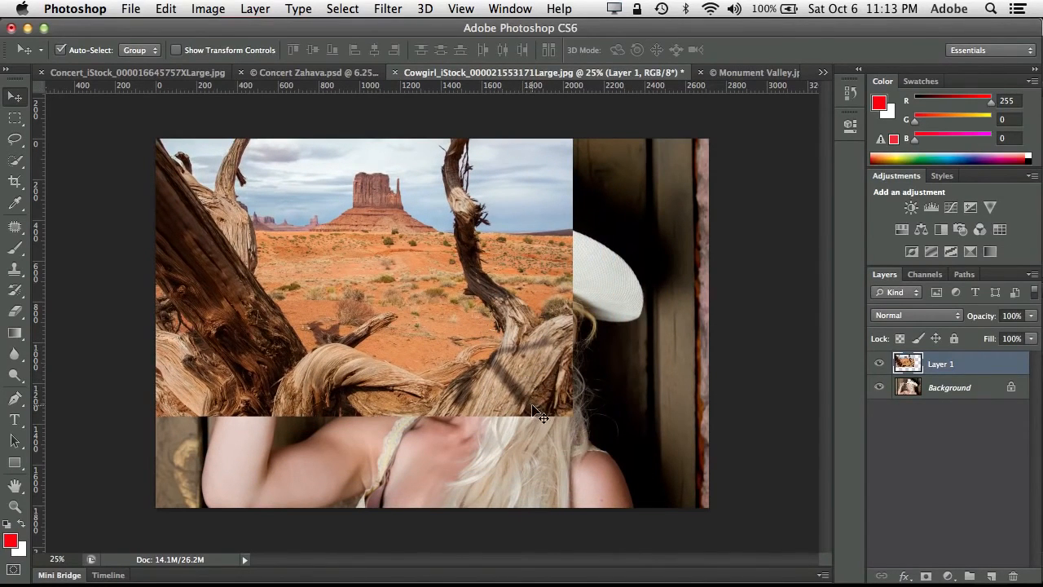
left_click(166, 10)
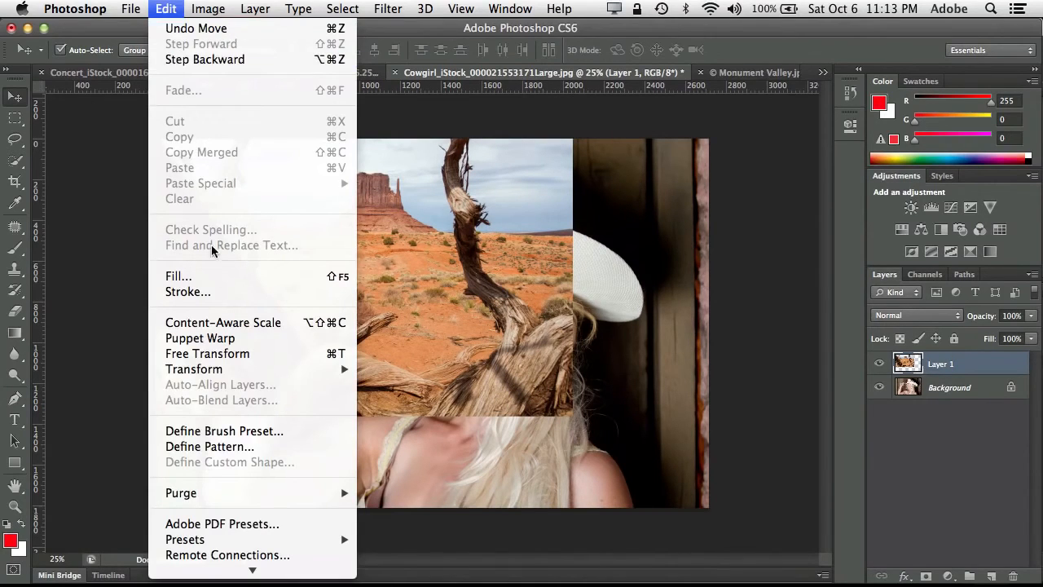
left_click(234, 353)
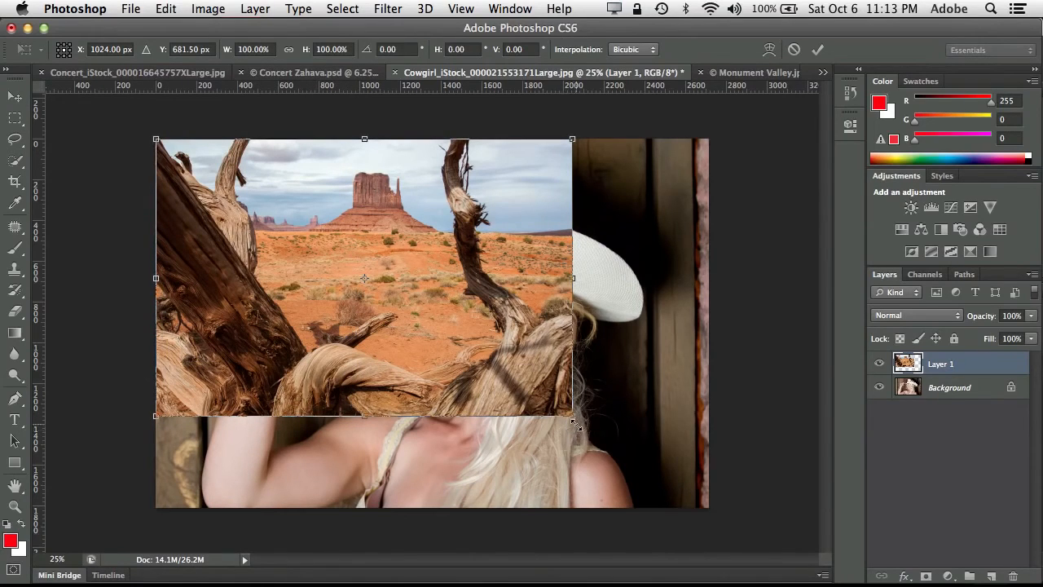
key("shift")
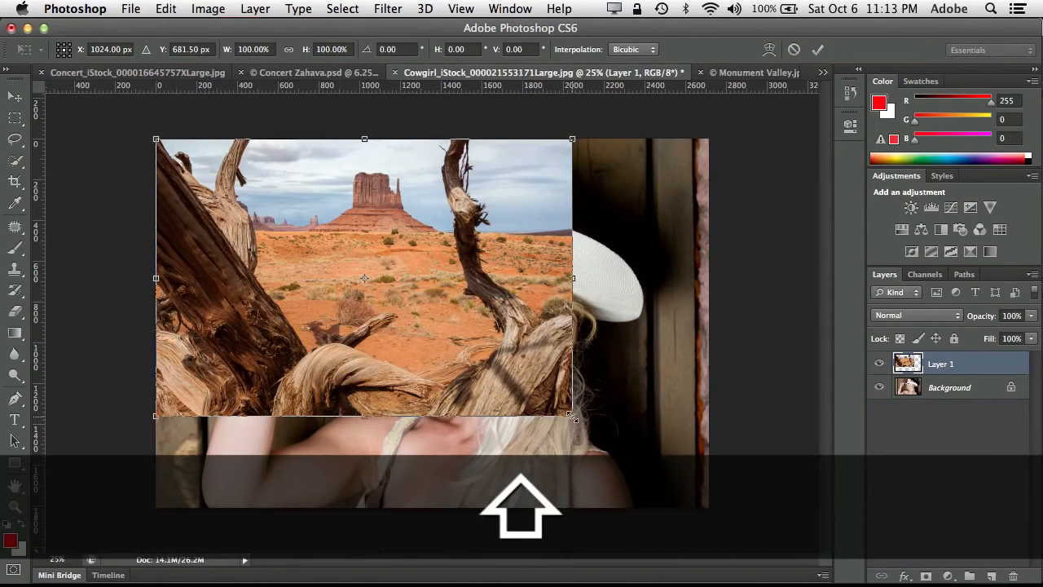
left_click_drag(572, 416, 706, 519)
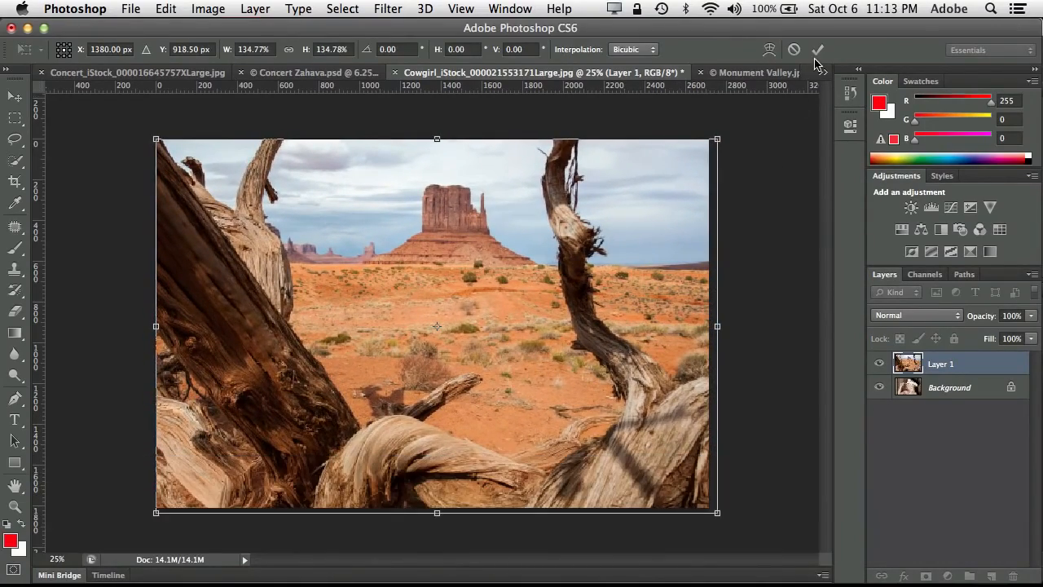
left_click(817, 50)
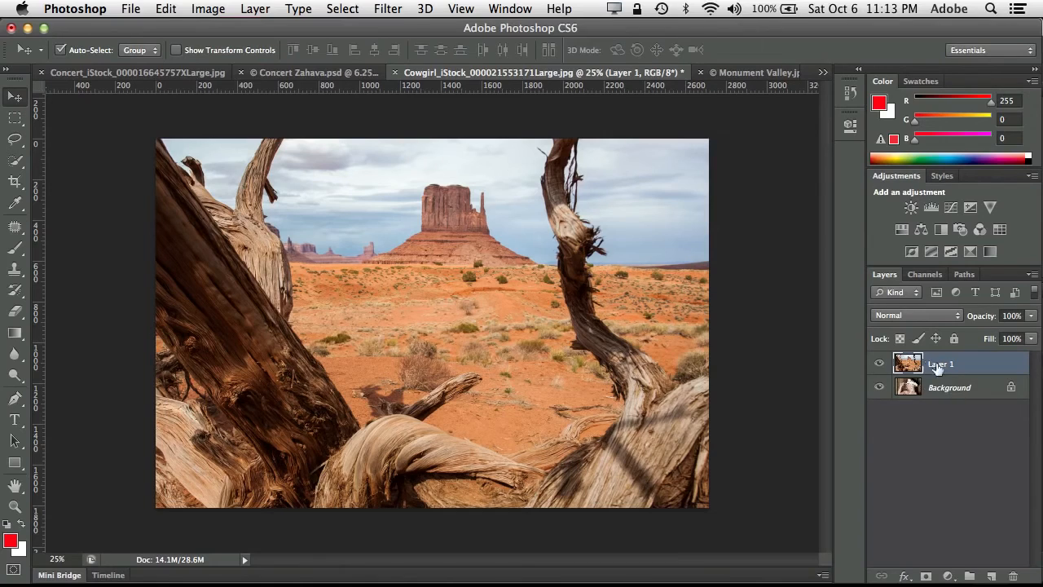
left_click_drag(979, 401, 971, 359)
double_click(978, 390)
left_click(683, 275)
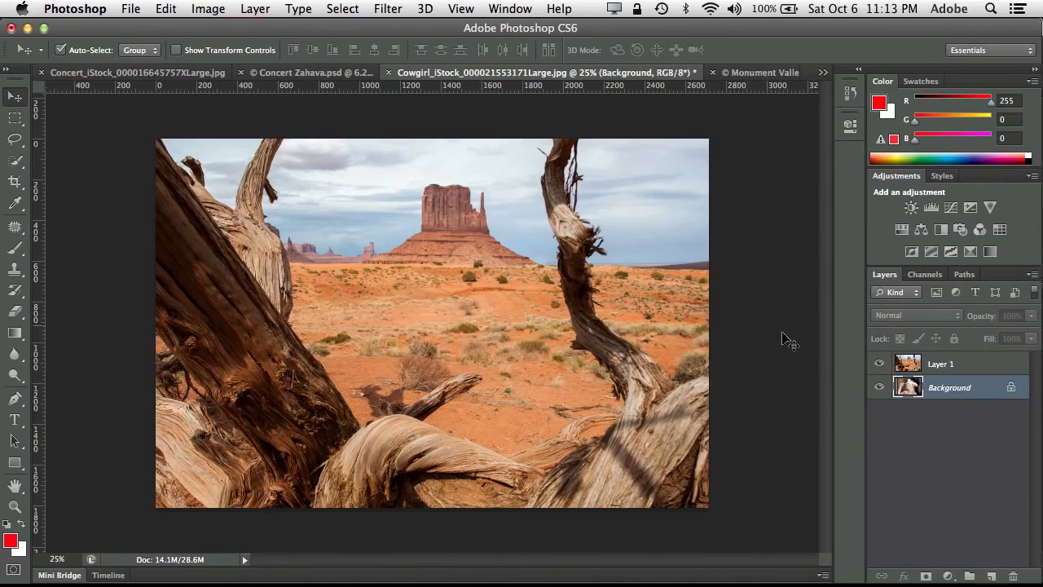
- Unlock the cowgirl Background layer and move the Monument Valley layer beneath it
double_click(950, 389)
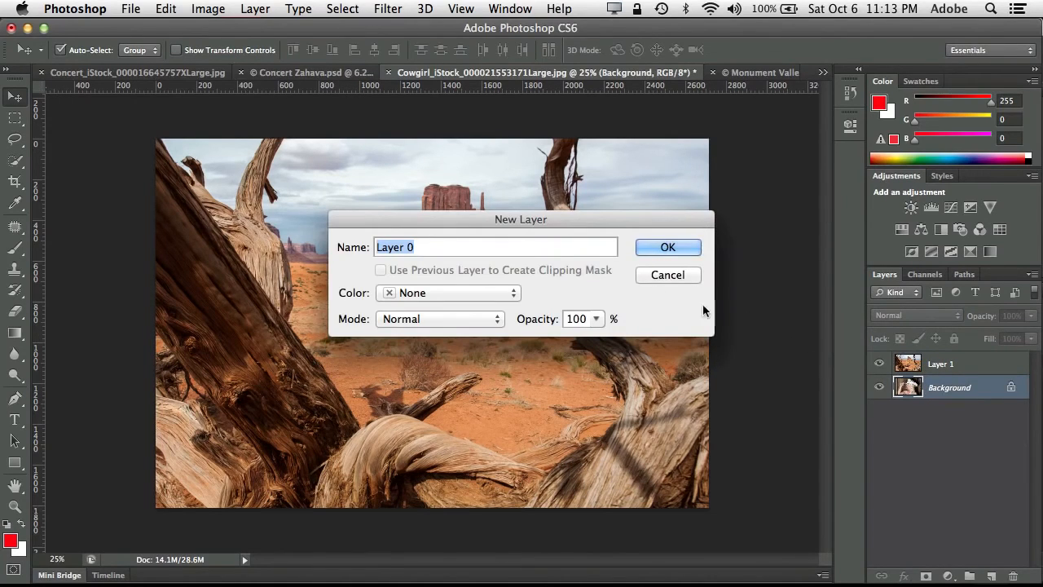
left_click(661, 275)
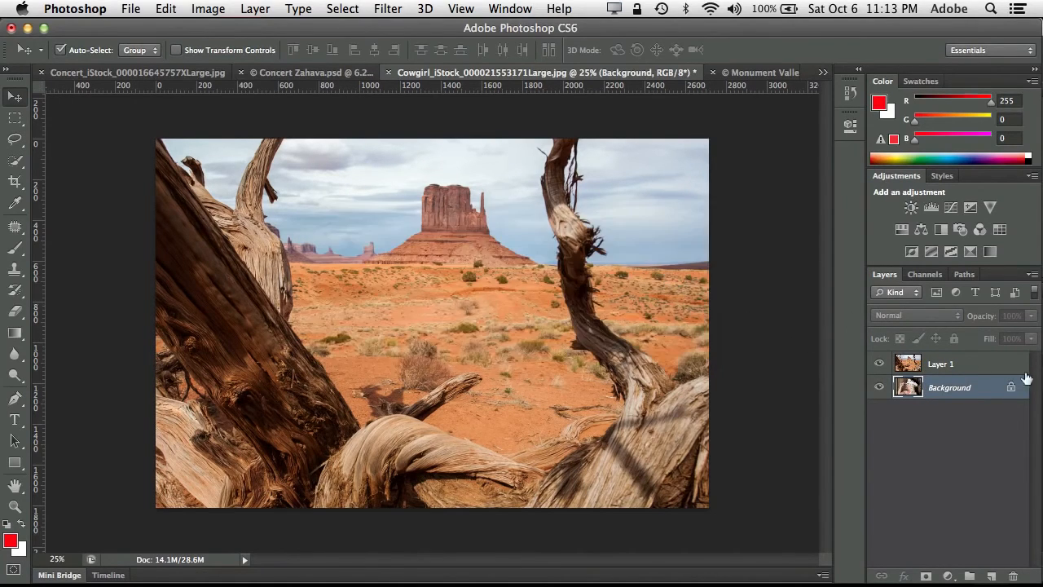
left_click_drag(1011, 388, 1013, 575)
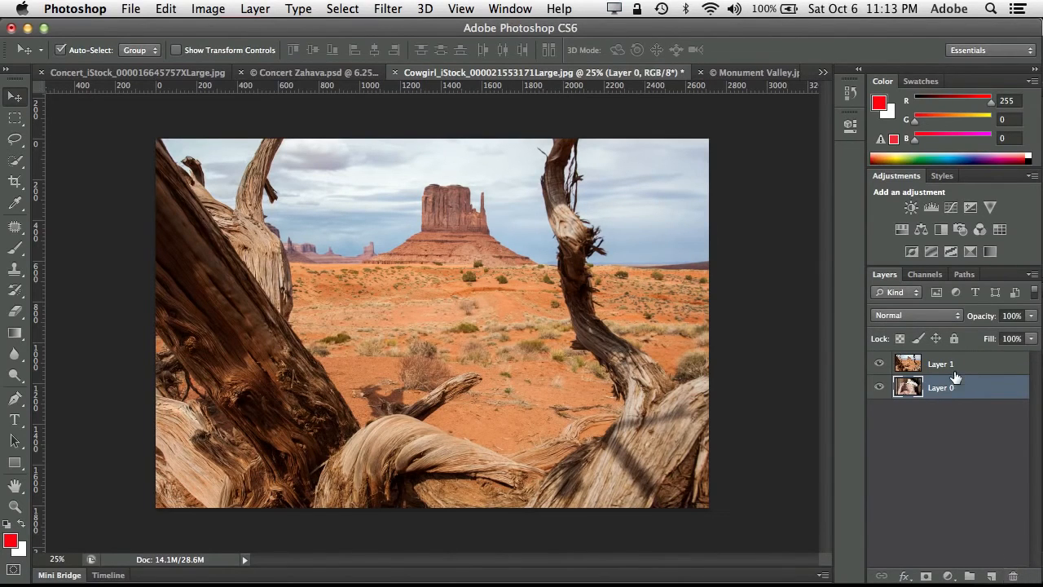
left_click_drag(943, 364, 955, 408)
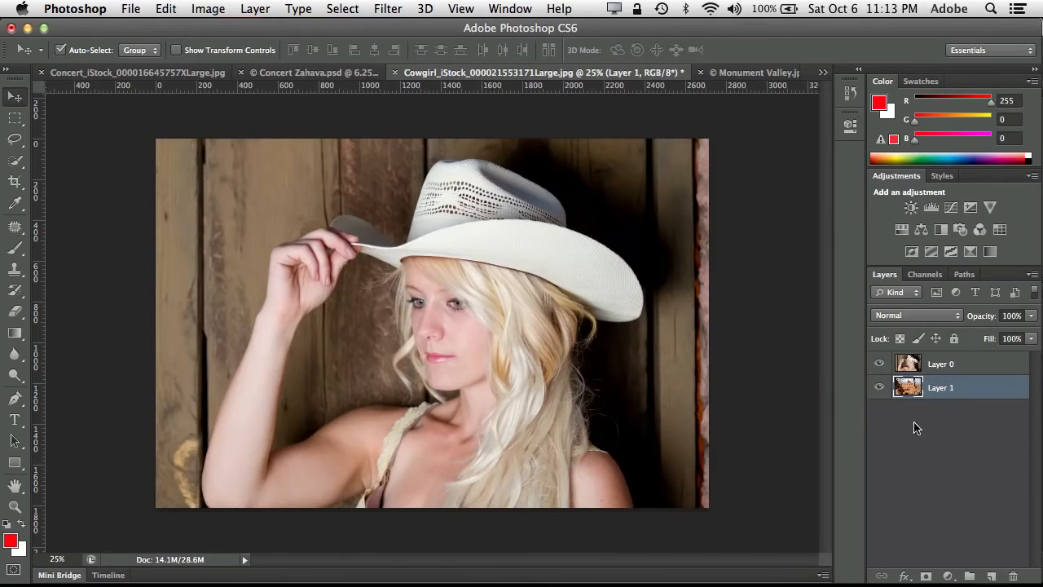
- Quick-select the cowgirl on her layer and subtract the wooden background inside the bent arm and around the hair
left_click(911, 368)
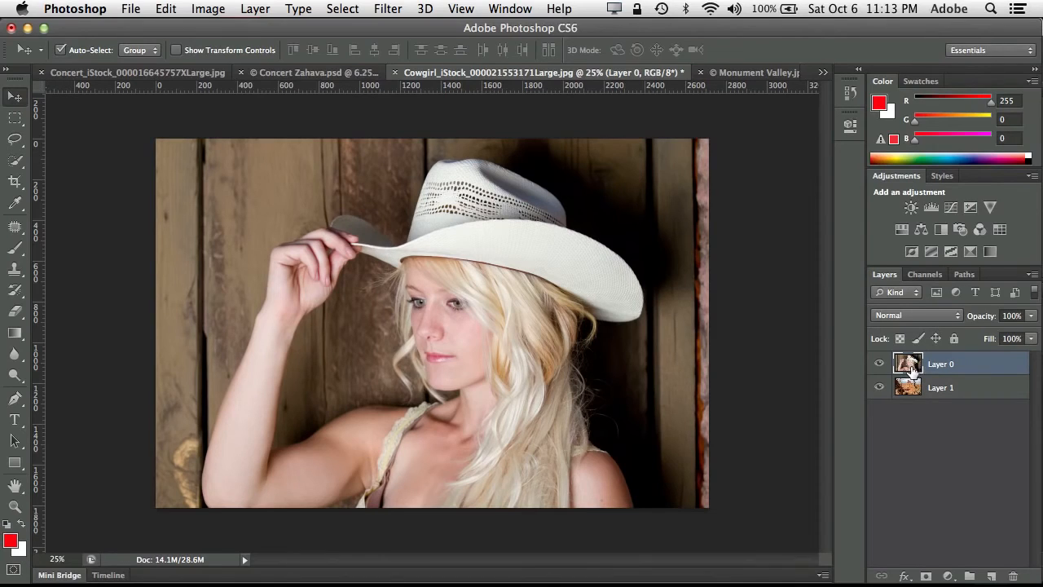
left_click(14, 161)
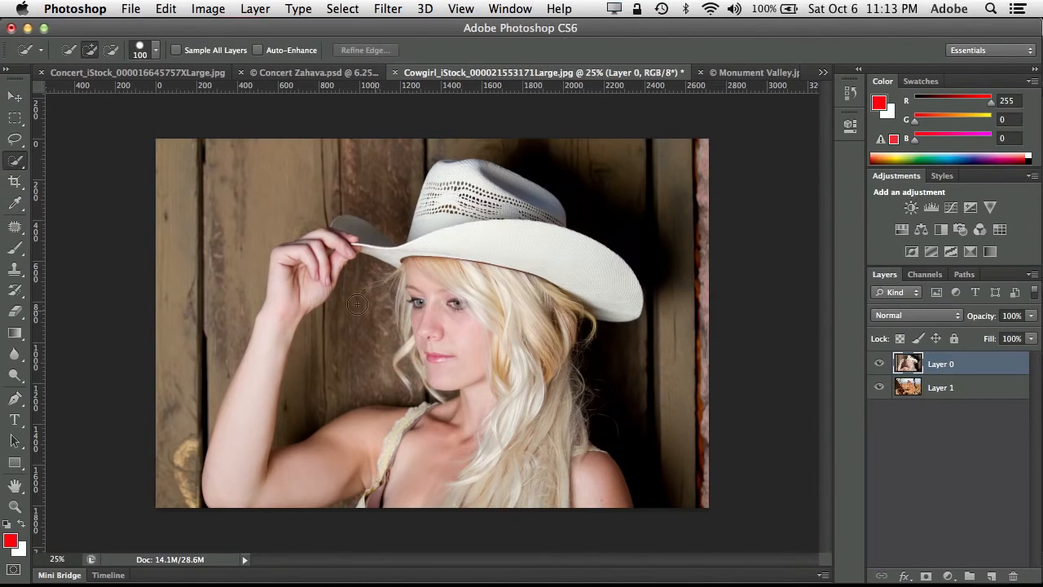
mouse_move(357, 304)
left_mouse_down()
mouse_move(316, 261)
mouse_move(279, 329)
mouse_move(250, 468)
mouse_move(301, 485)
mouse_move(415, 453)
mouse_move(478, 479)
mouse_move(529, 464)
mouse_move(577, 497)
mouse_move(588, 481)
mouse_move(546, 438)
mouse_move(515, 359)
mouse_move(490, 237)
mouse_move(469, 215)
mouse_move(510, 203)
mouse_move(439, 236)
mouse_move(358, 236)
left_mouse_up()
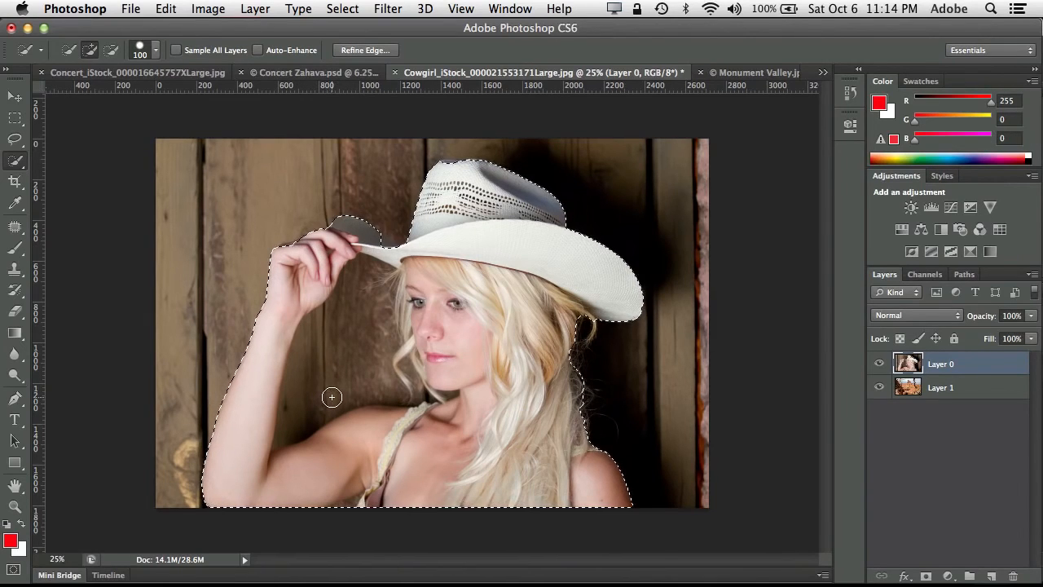
key("alt")
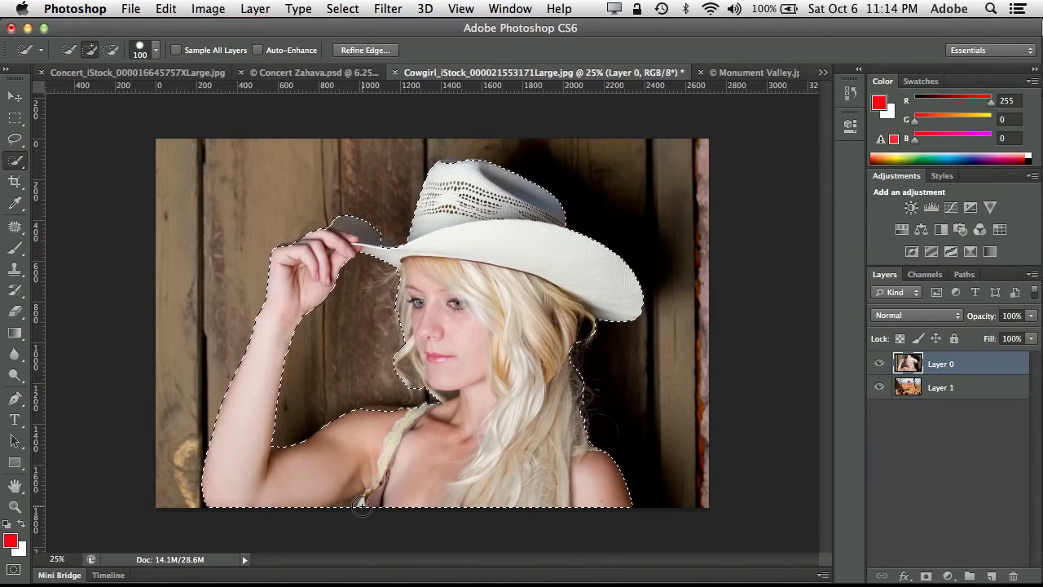
key("alt")
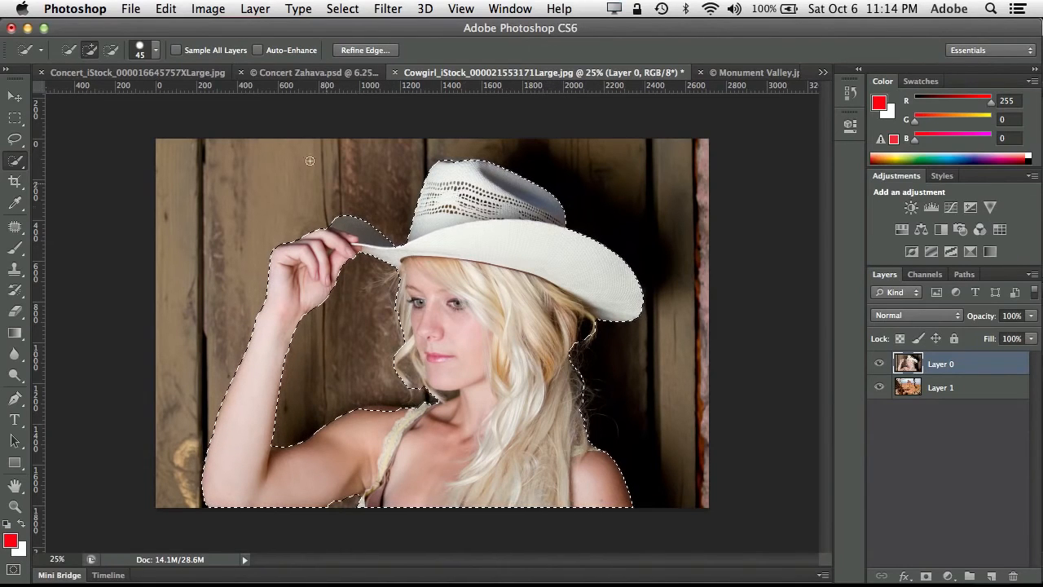
- Open Refine Edge for the cowgirl selection, compare the view modes and preview the cutout On White
left_click(348, 52)
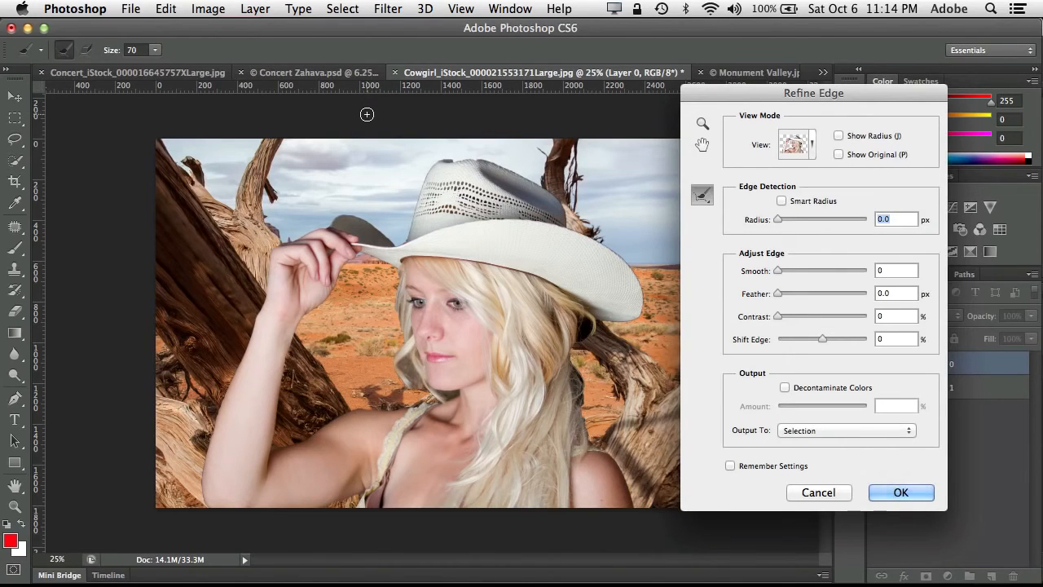
left_click_drag(787, 94, 828, 95)
left_click(835, 144)
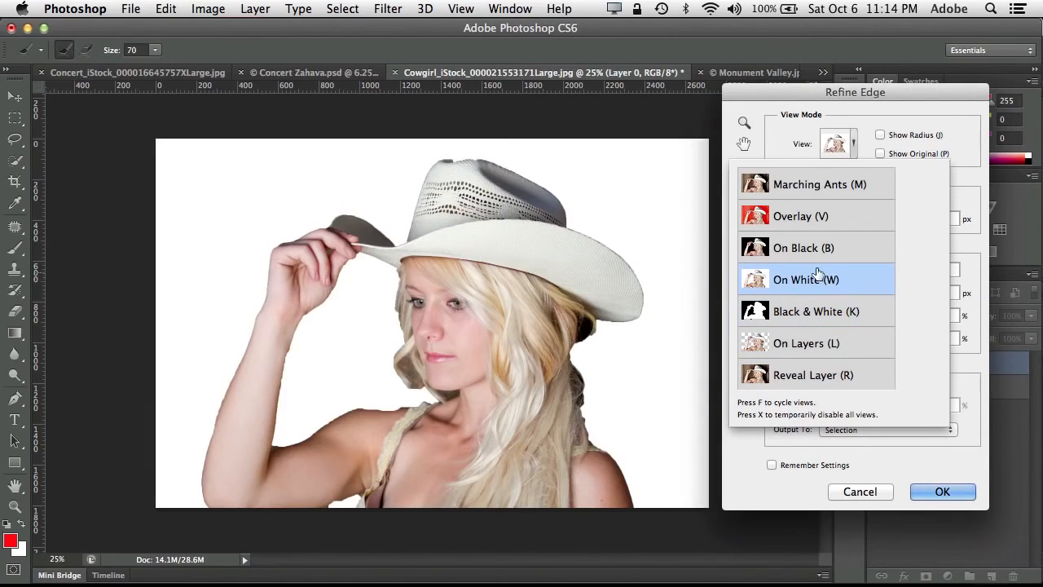
left_click(816, 255)
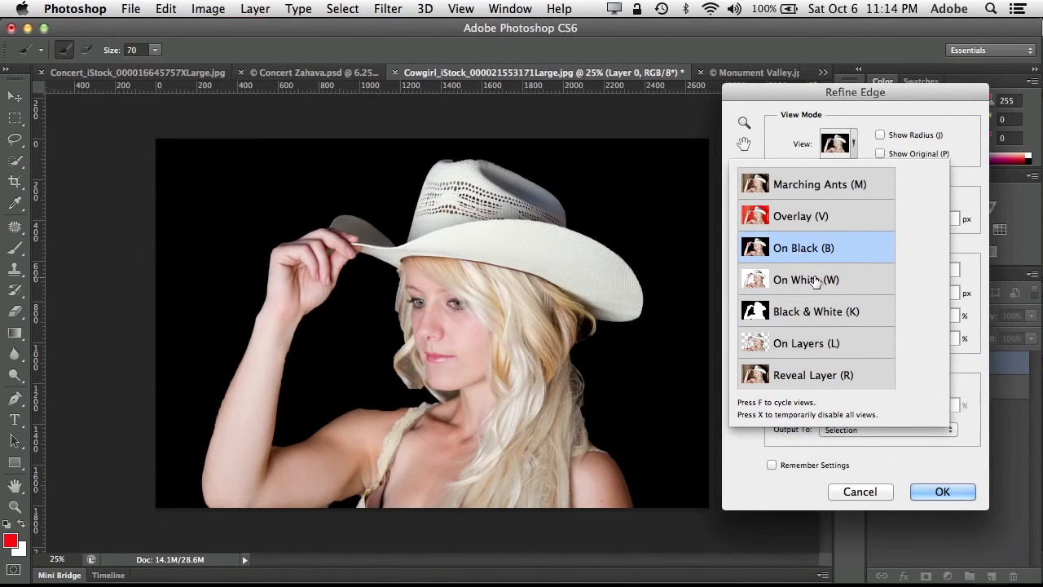
left_click(815, 281)
left_click(814, 226)
left_click(818, 194)
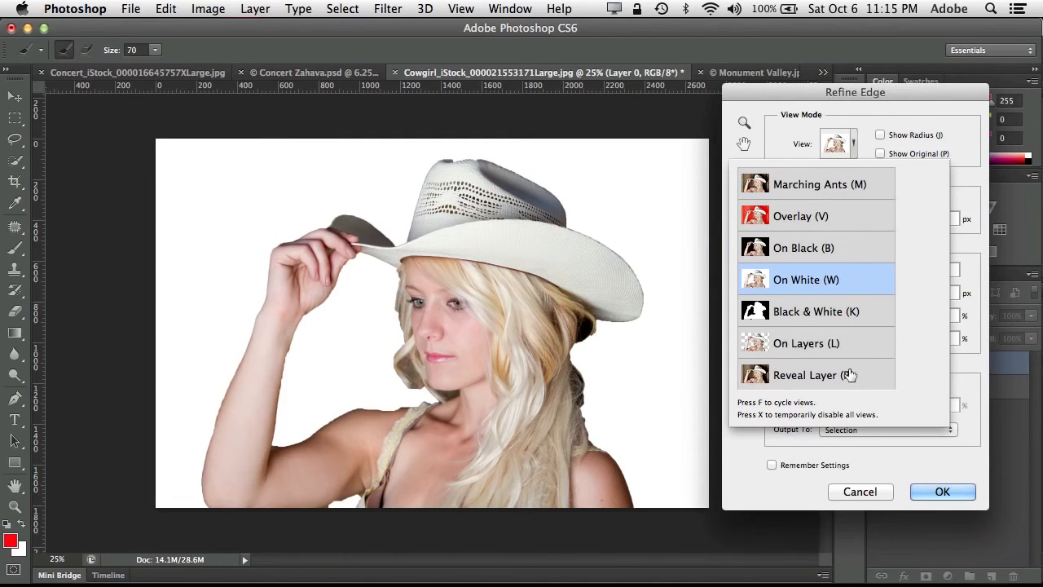
left_click(865, 113)
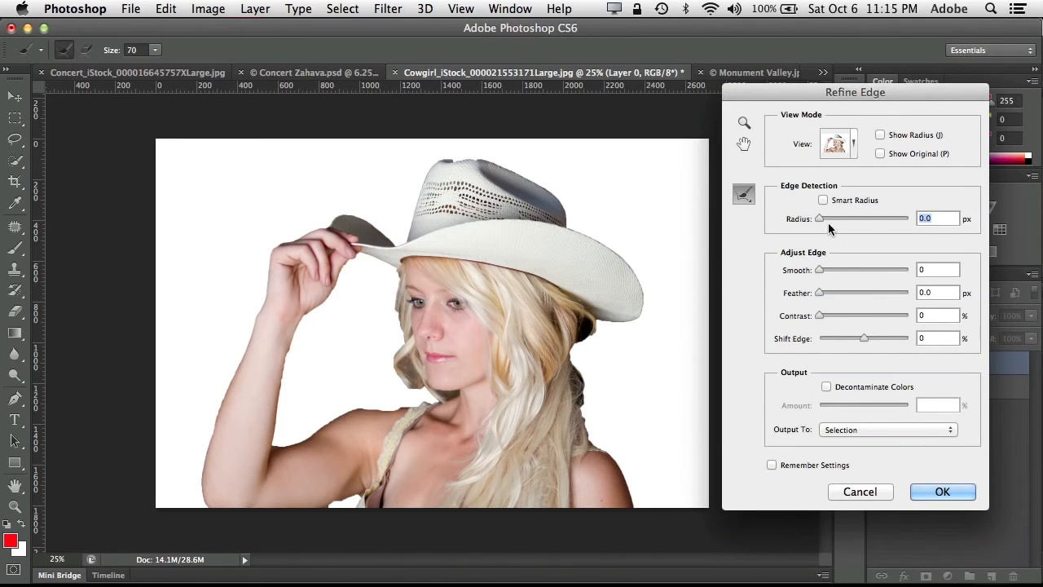
- Enable Smart Radius at 4.8 px and brush over the hair edges on both sides with the size 100 refine brush
left_click_drag(820, 220, 844, 225)
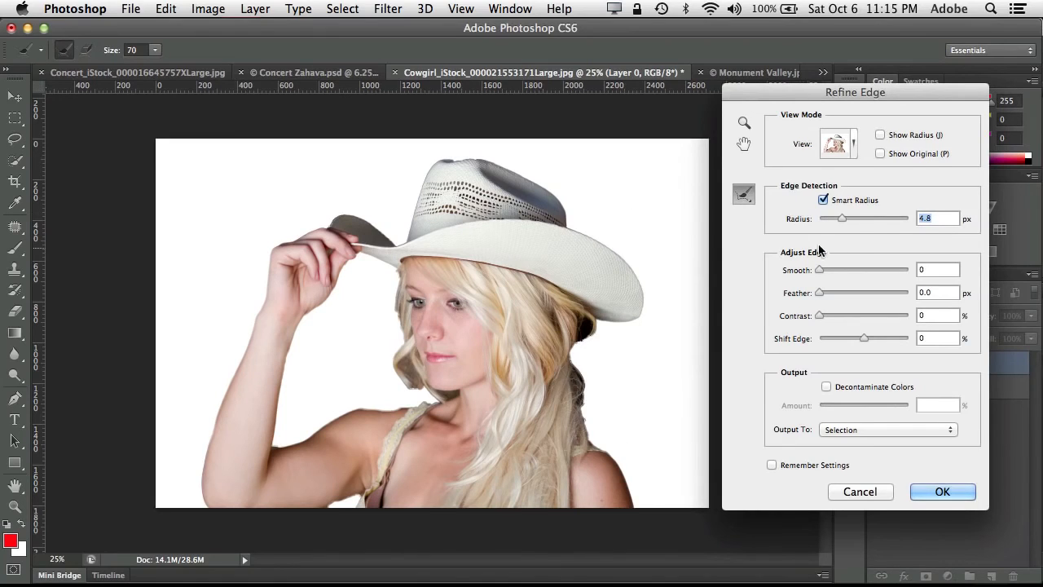
mouse_move(843, 215)
left_mouse_down()
mouse_move(873, 213)
mouse_move(842, 222)
left_mouse_up()
mouse_move(384, 340)
left_mouse_down()
mouse_move(395, 277)
mouse_move(384, 331)
mouse_move(392, 387)
mouse_move(405, 392)
mouse_move(409, 378)
mouse_move(399, 363)
mouse_move(417, 387)
mouse_move(399, 366)
left_mouse_up()
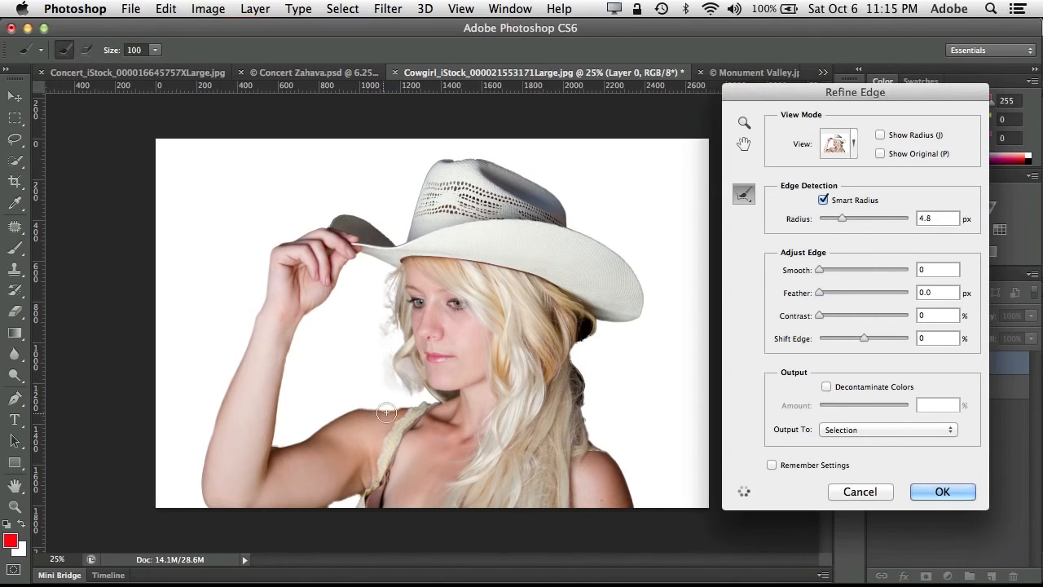
mouse_move(591, 401)
left_mouse_down()
mouse_move(578, 365)
mouse_move(585, 398)
mouse_move(581, 371)
mouse_move(593, 408)
left_mouse_up()
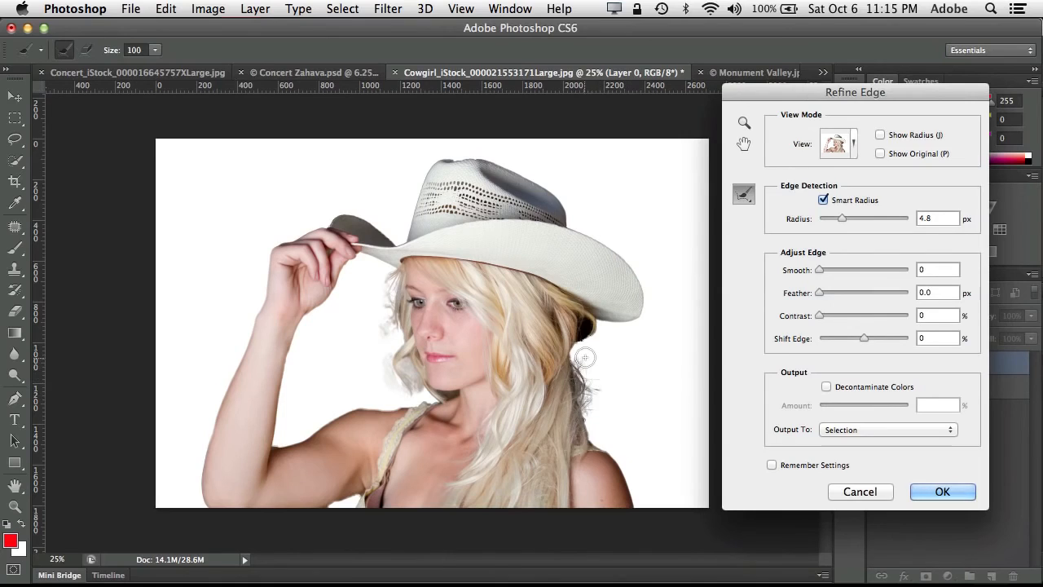
mouse_move(585, 359)
left_mouse_down()
mouse_move(583, 324)
mouse_move(606, 353)
left_mouse_up()
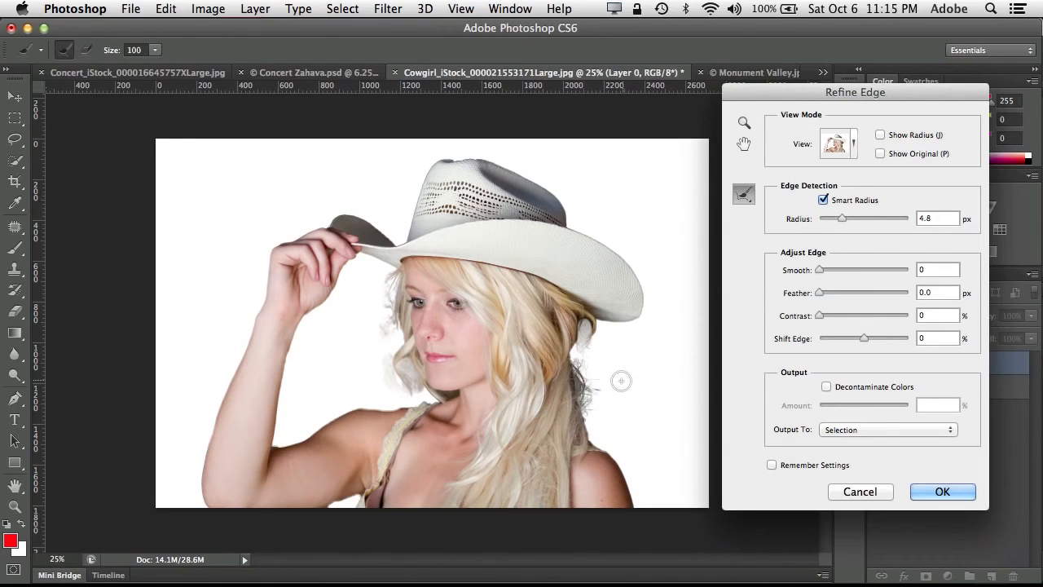
left_click_drag(387, 403, 452, 395)
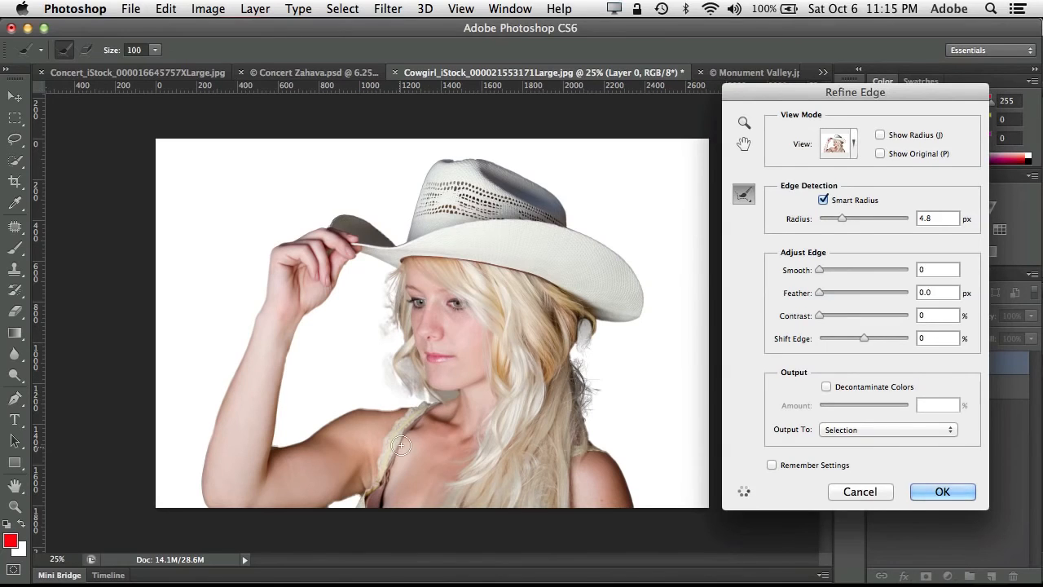
mouse_move(394, 363)
left_mouse_down()
mouse_move(383, 351)
mouse_move(391, 303)
mouse_move(381, 284)
mouse_move(393, 274)
left_mouse_up()
mouse_move(605, 369)
left_mouse_down()
mouse_move(580, 352)
mouse_move(581, 367)
left_mouse_up()
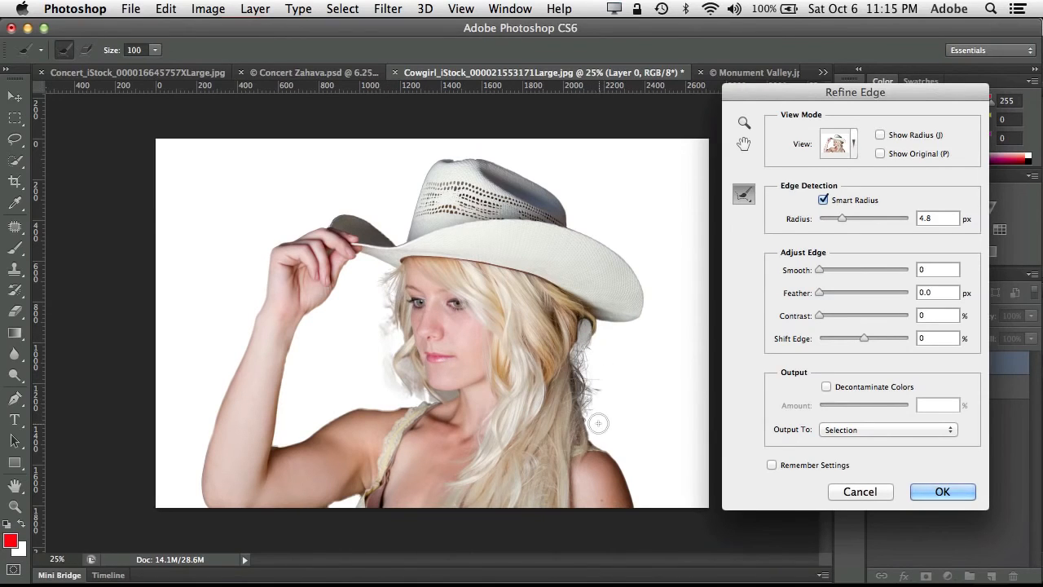
mouse_move(591, 422)
left_mouse_down()
mouse_move(599, 433)
mouse_move(581, 407)
left_mouse_up()
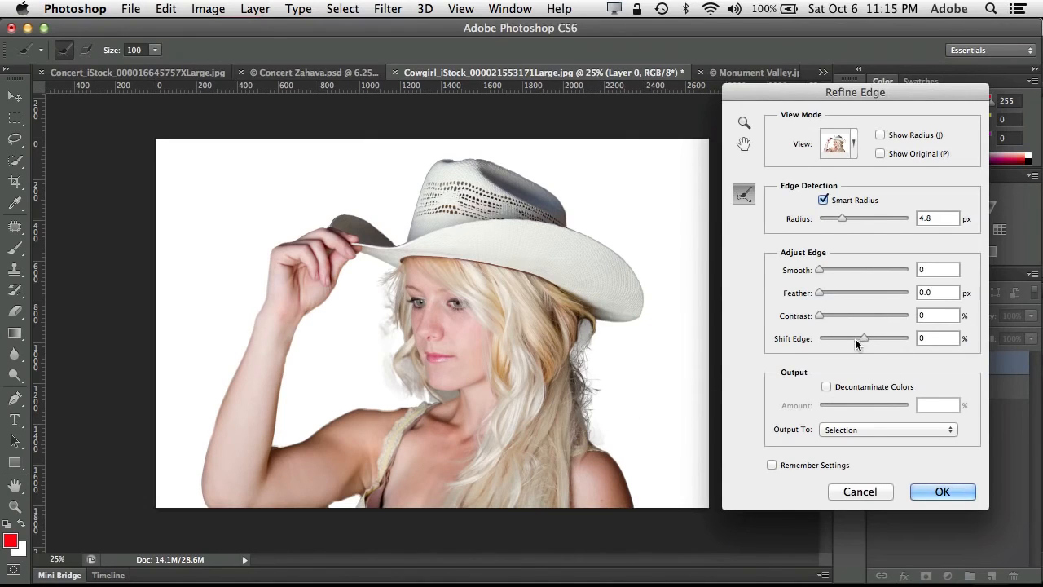
- Set the edge contrast to 16%, Shift Edge to -35% and Decontaminate Colors to 64%
mouse_move(858, 335)
left_mouse_down()
mouse_move(836, 337)
mouse_move(848, 338)
mouse_move(832, 316)
mouse_move(844, 315)
mouse_move(832, 316)
mouse_move(844, 338)
left_mouse_up()
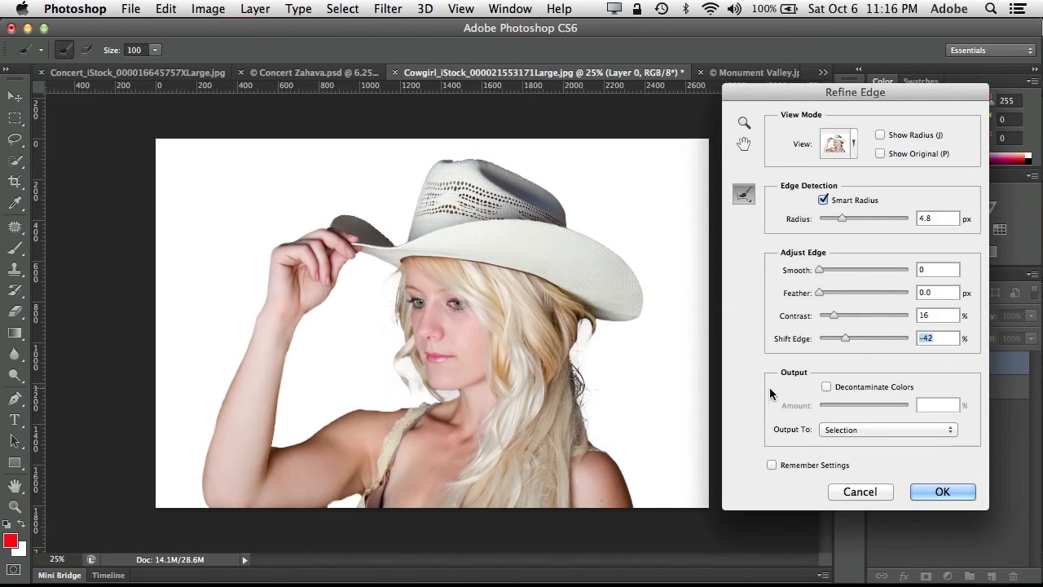
left_click(827, 387)
left_click_drag(868, 412, 874, 411)
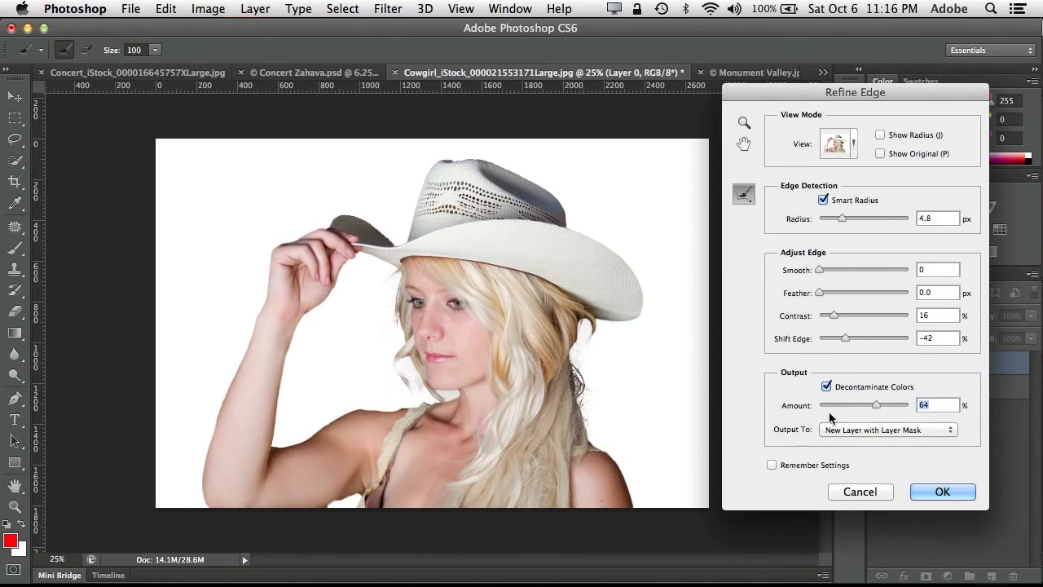
mouse_move(844, 342)
left_mouse_down()
mouse_move(857, 335)
mouse_move(834, 335)
mouse_move(849, 336)
left_mouse_up()
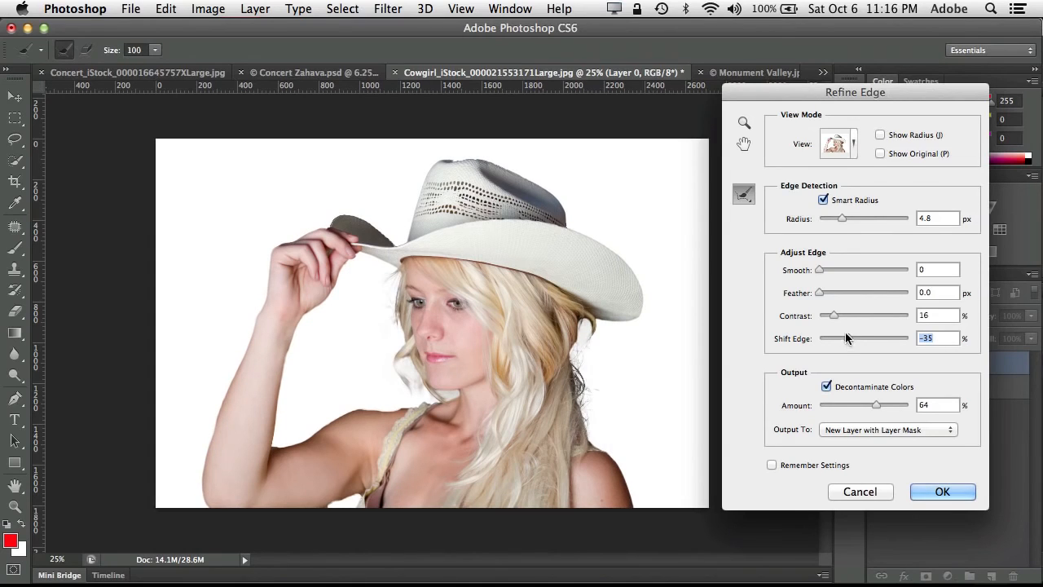
- Preview the cutout On Layers and output it as a new layer with a layer mask
left_click(847, 145)
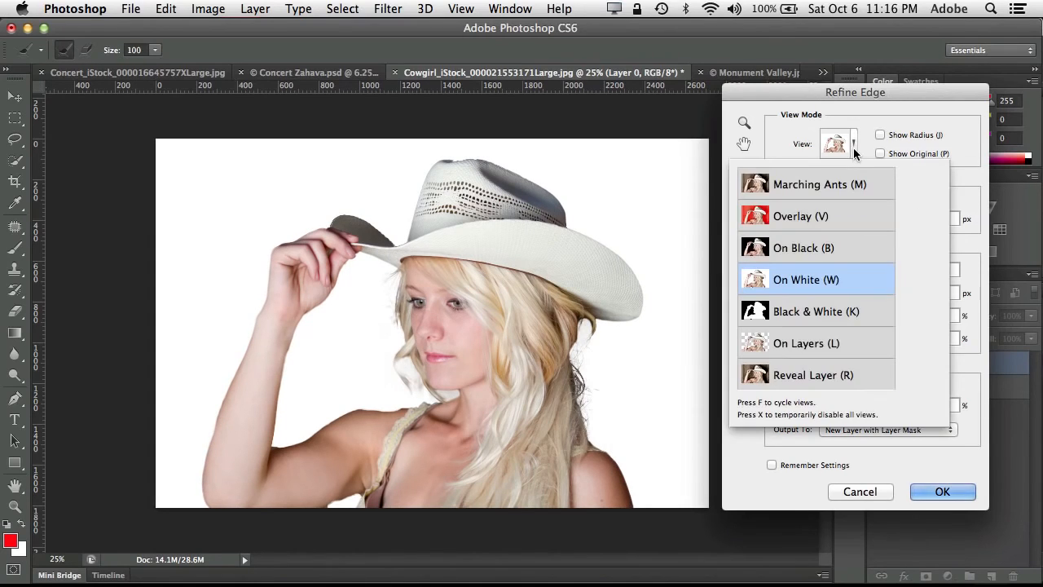
left_click(817, 346)
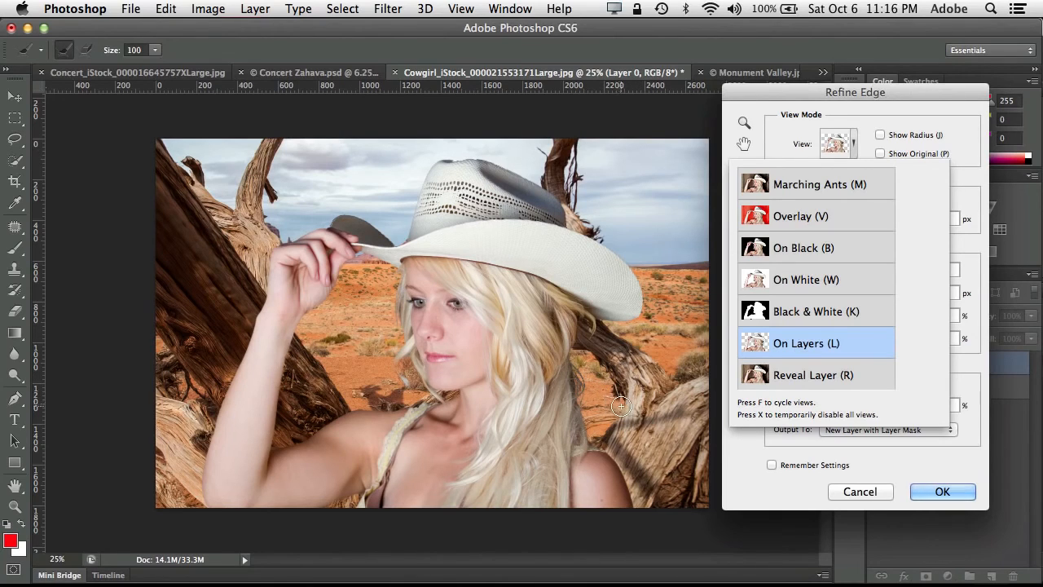
left_click(927, 468)
left_click(939, 492)
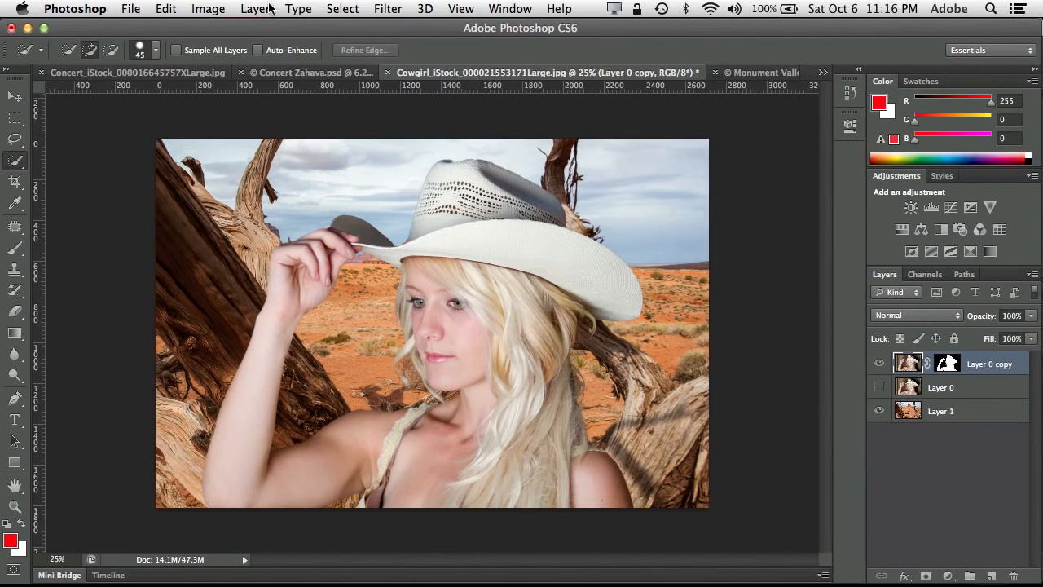
- Darken the cowgirl cutout with a Levels adjustment, setting the midtone input level to 0.75
left_click(225, 8)
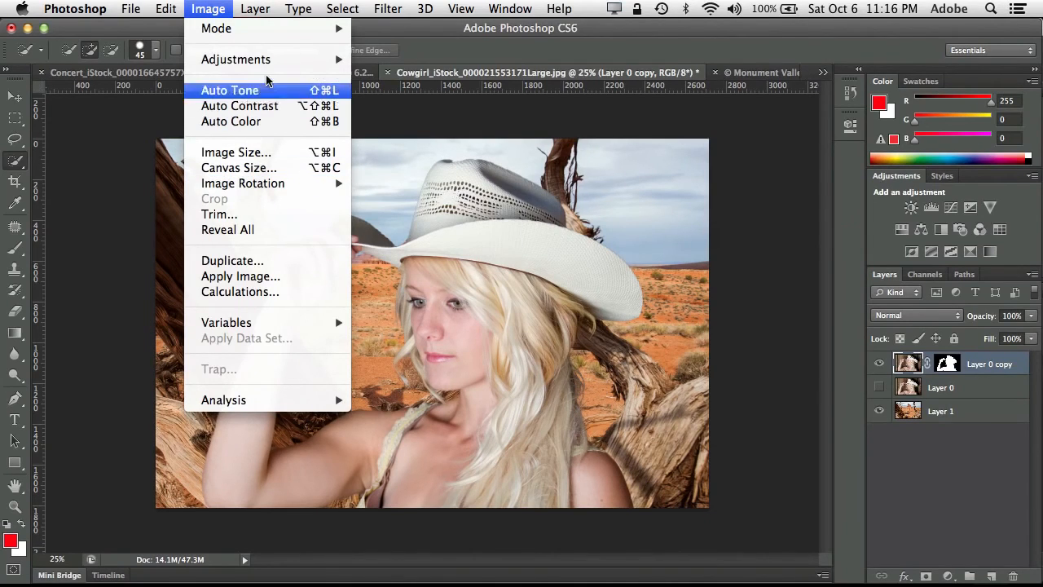
mouse_move(268, 62)
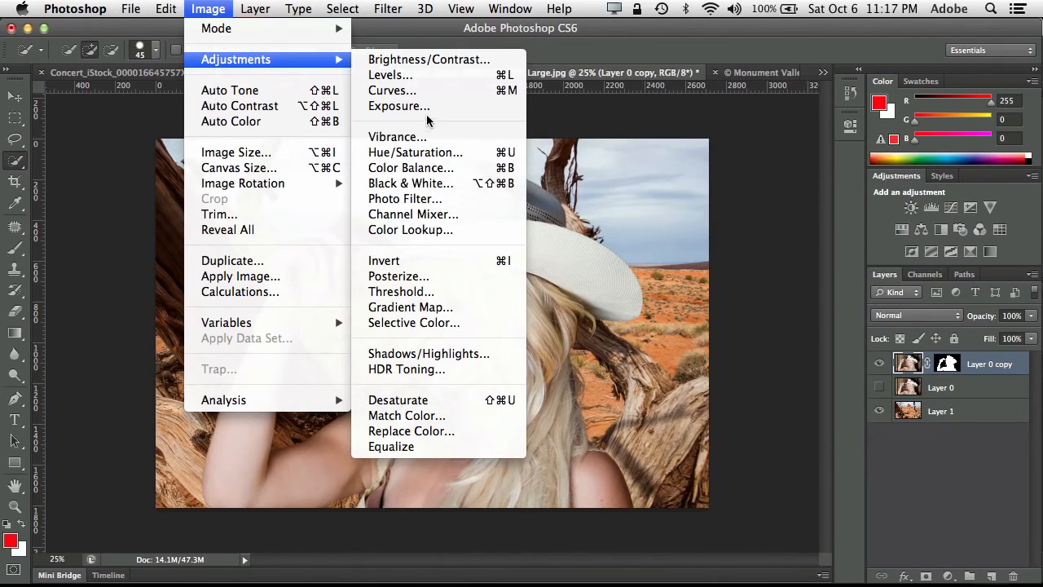
left_click(415, 74)
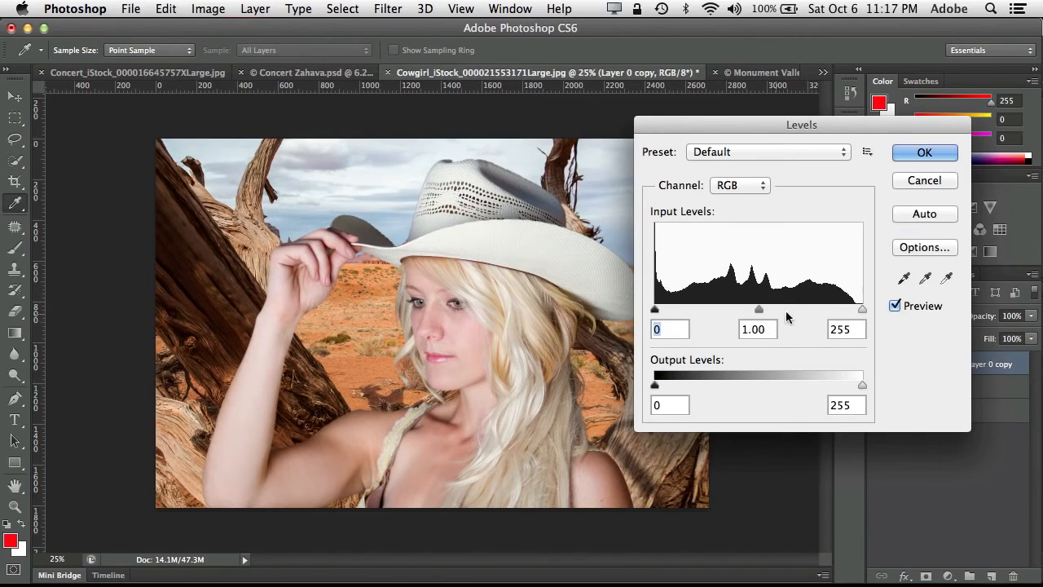
left_click_drag(759, 316, 777, 316)
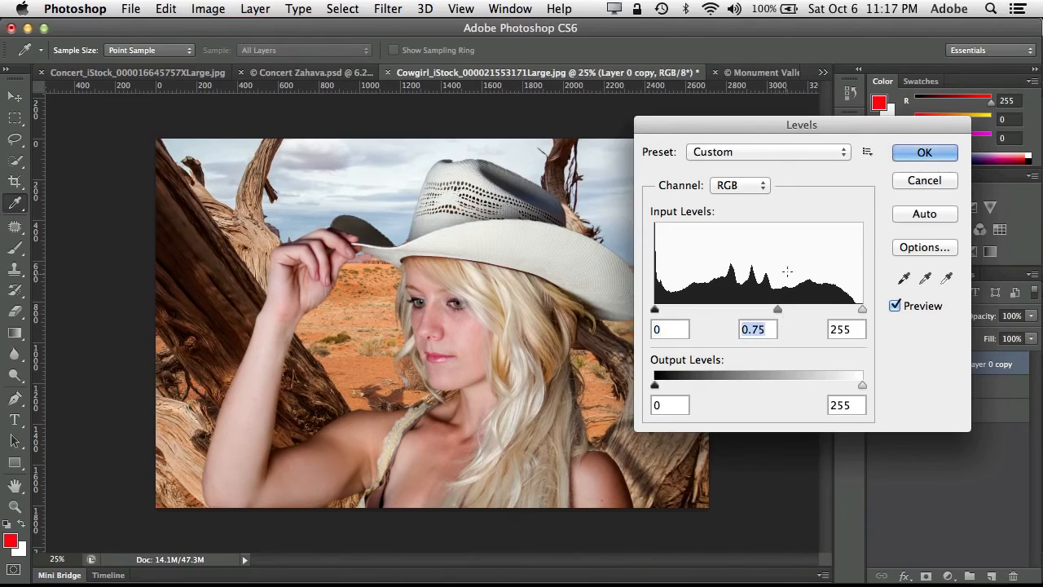
left_click(925, 155)
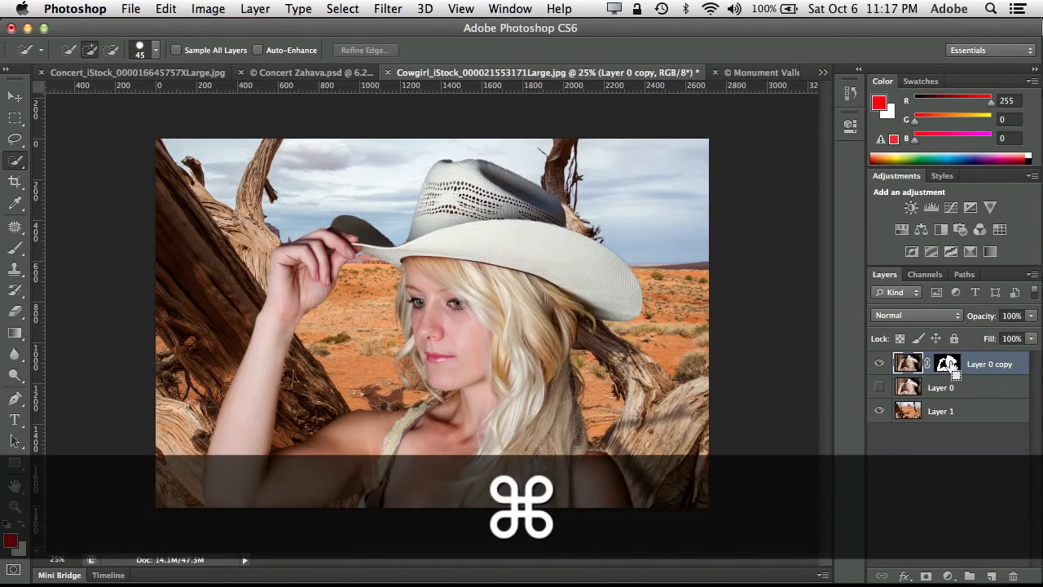
- Load the cowgirl cutout's mask as a selection, copy that area of Layer 1 to a new layer, and check the copy on its own
left_click(951, 368, "super")
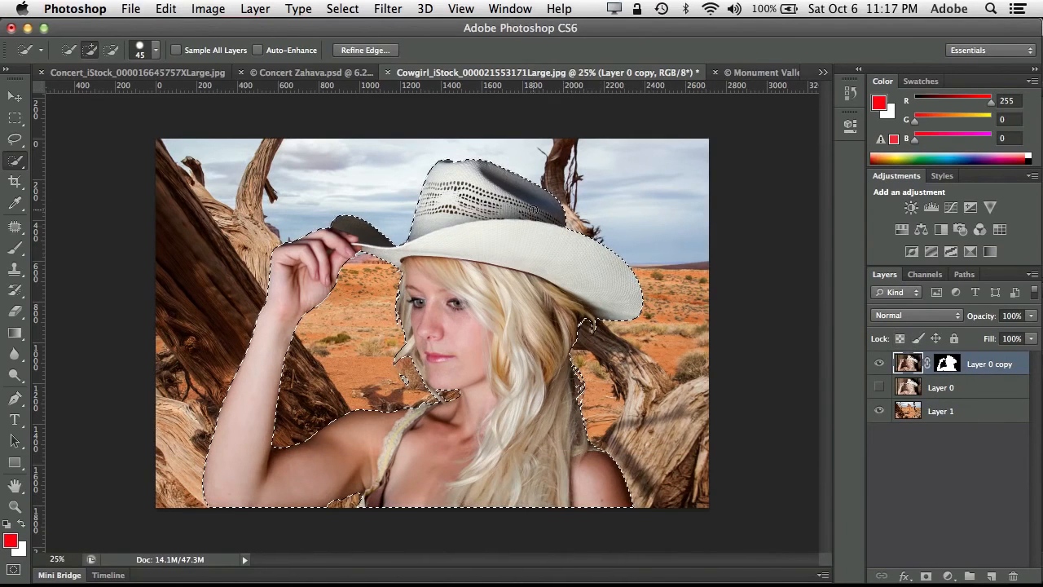
left_click(918, 411)
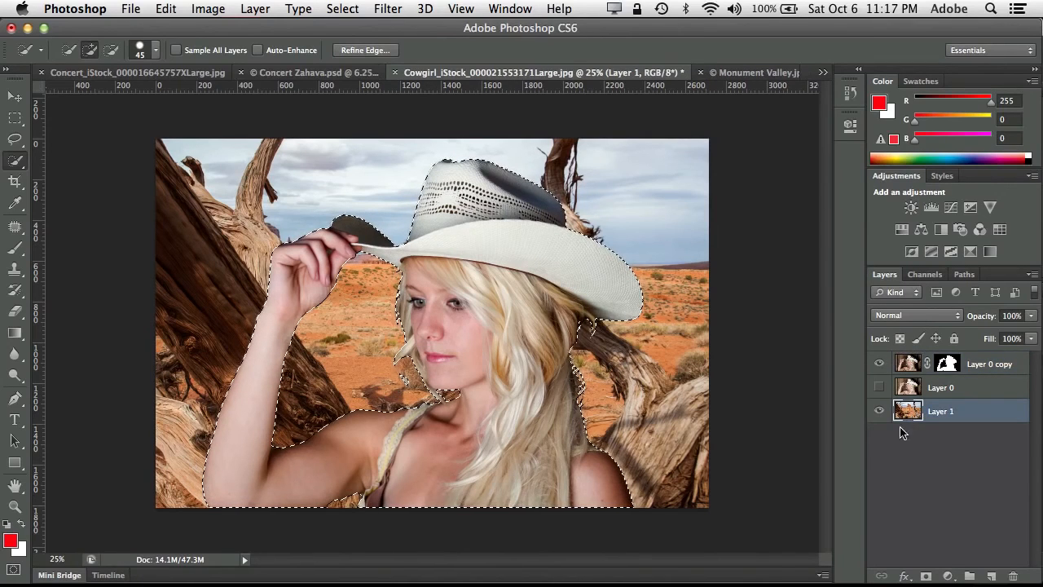
left_click(255, 8)
mouse_move(289, 31)
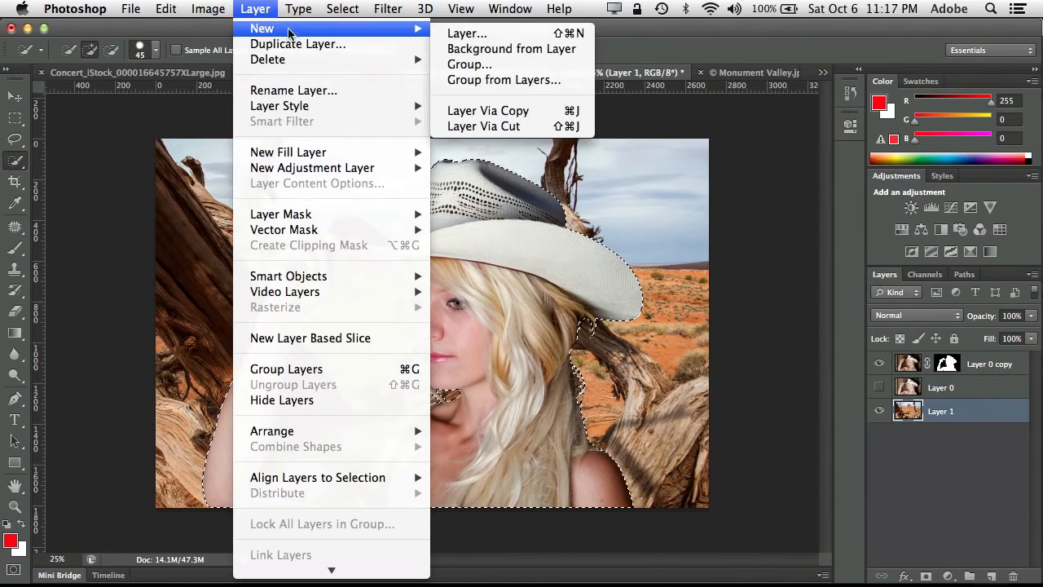
left_click(580, 118)
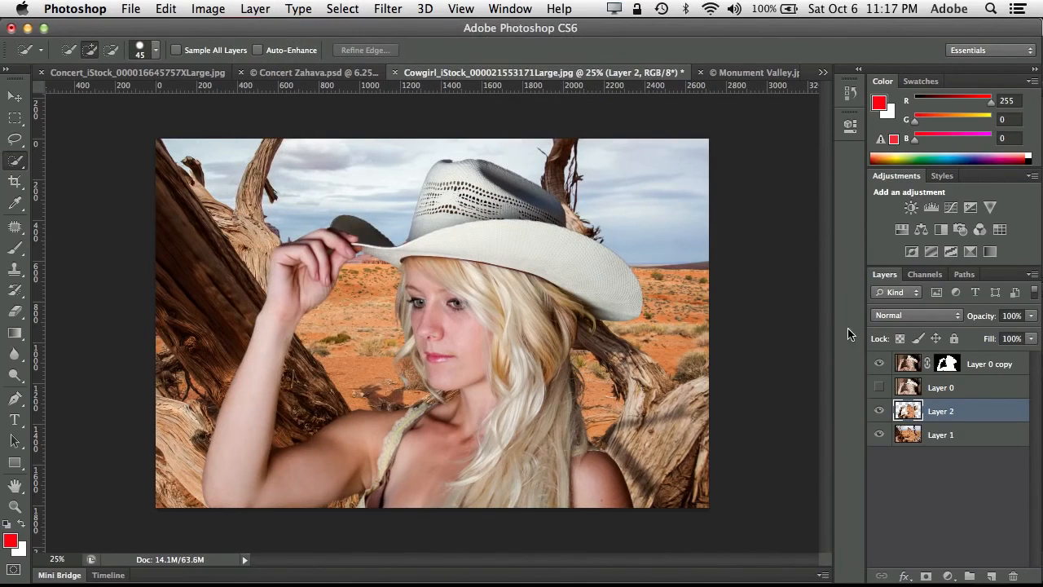
left_click(879, 364)
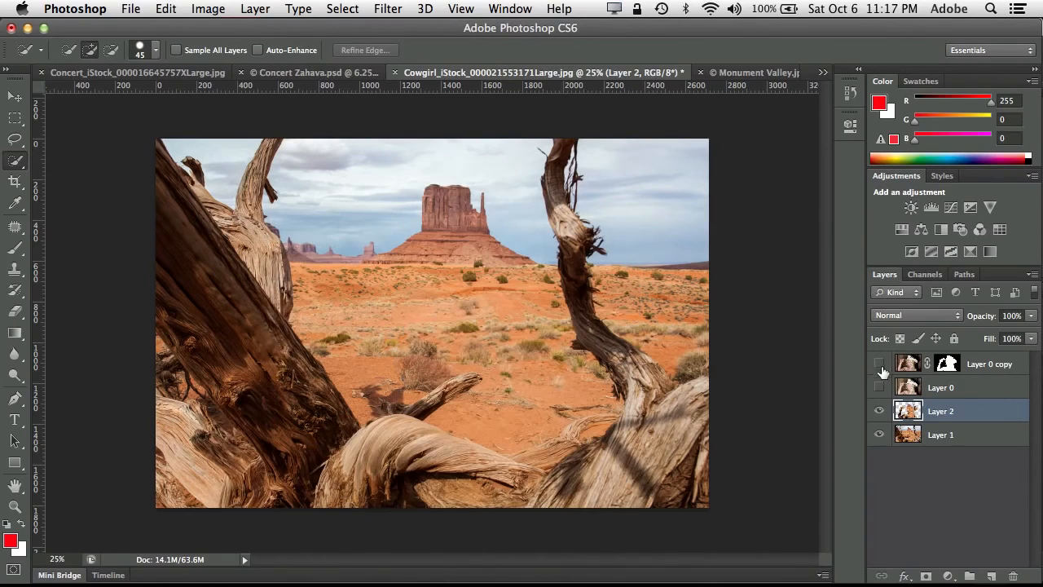
left_click(879, 434)
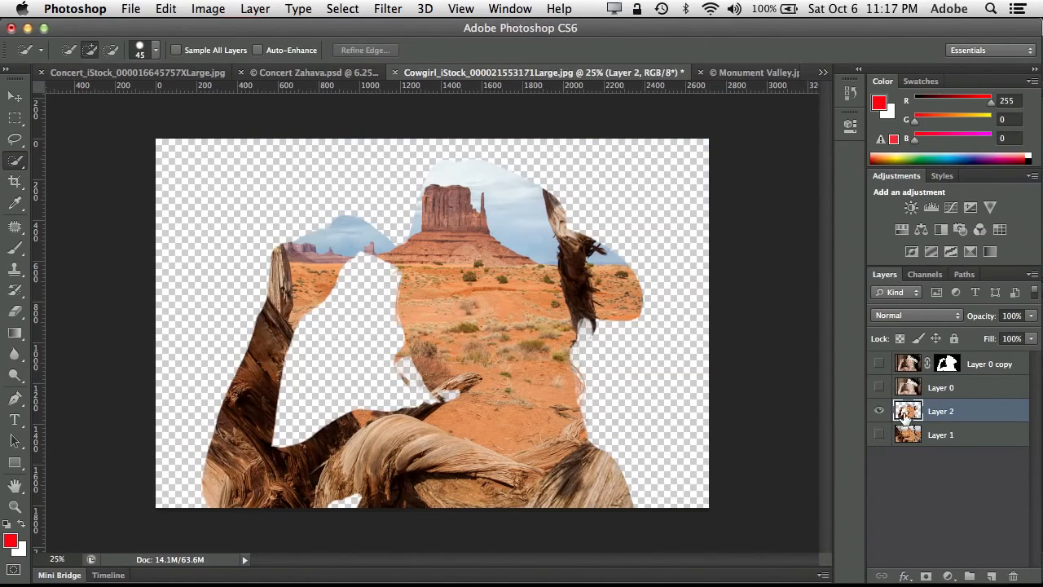
left_click(879, 434)
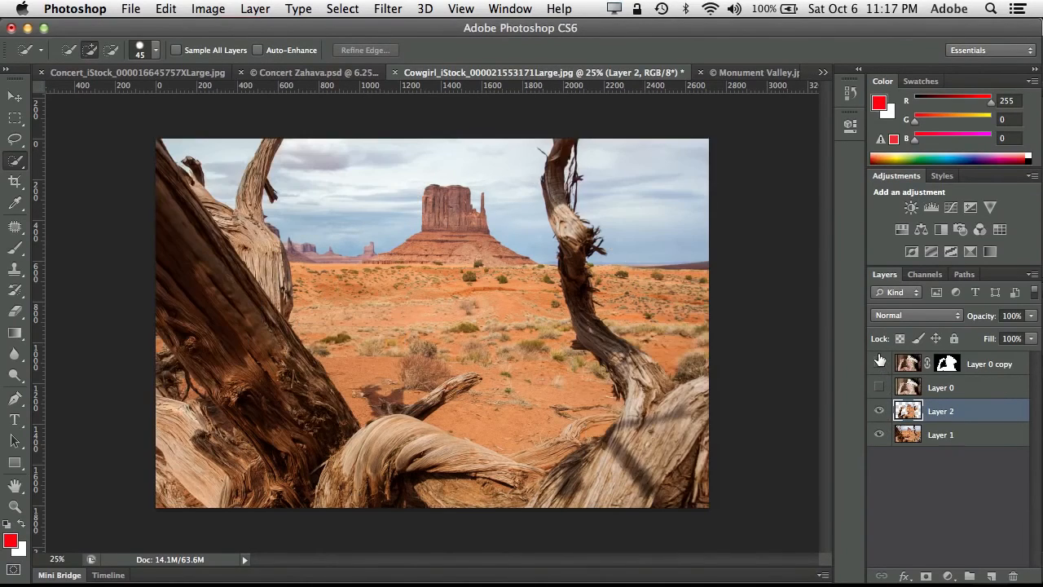
left_click(879, 365)
- Move the copied background silhouette, Layer 2, above the cowgirl cutout and apply the Average blur to it
left_click_drag(922, 410, 914, 359)
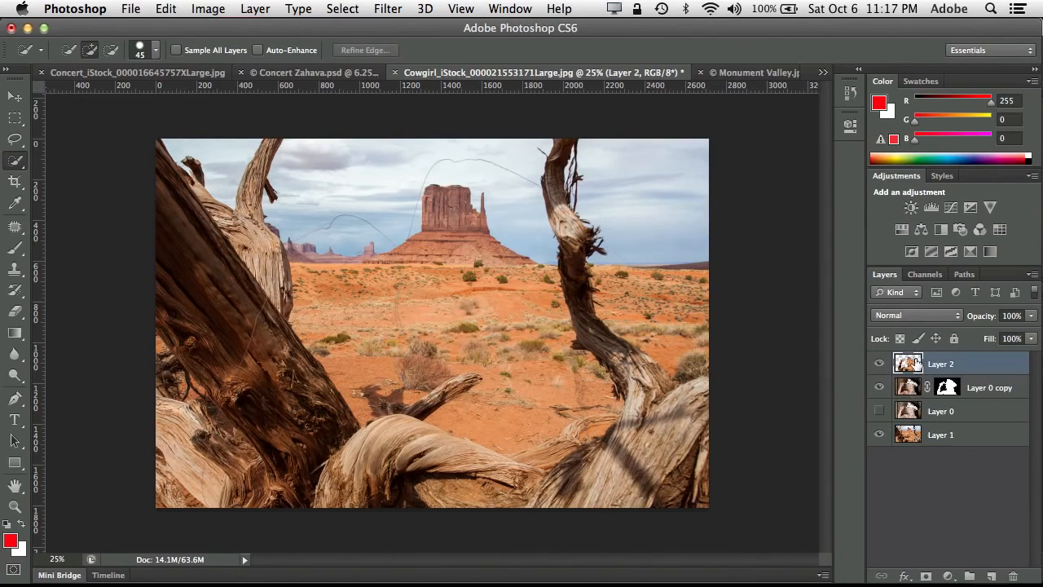
left_click(388, 7)
mouse_move(421, 200)
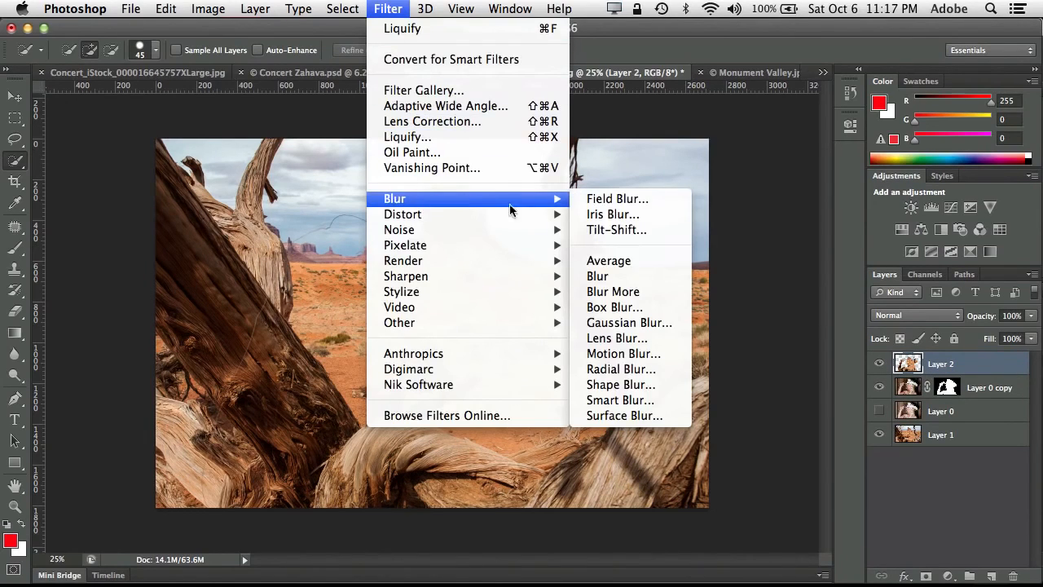
left_click(609, 260)
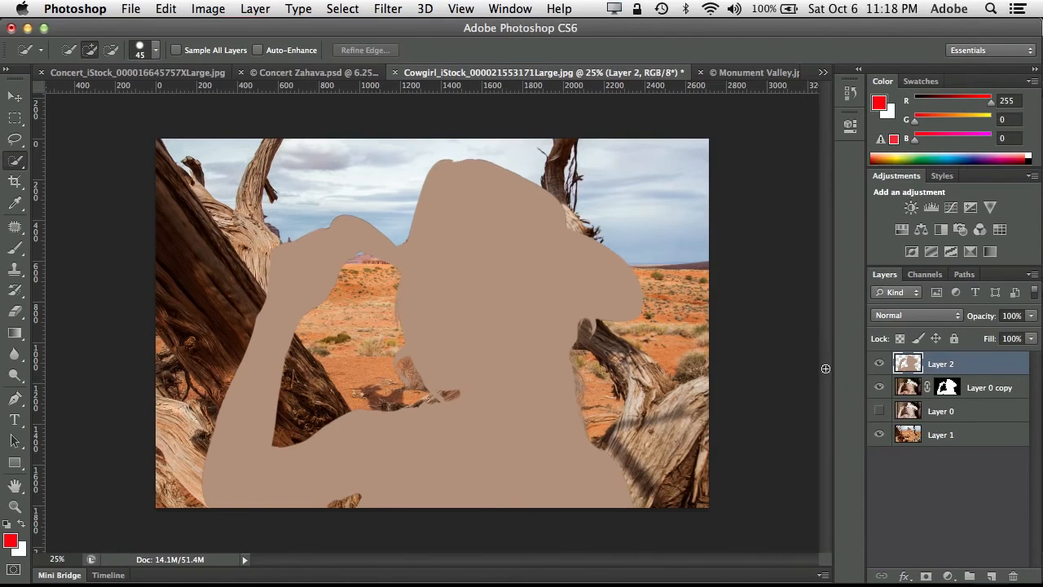
- Set the averaged layer's blend mode to Color and lower its opacity to tint the cowgirl subtly
left_click(929, 315)
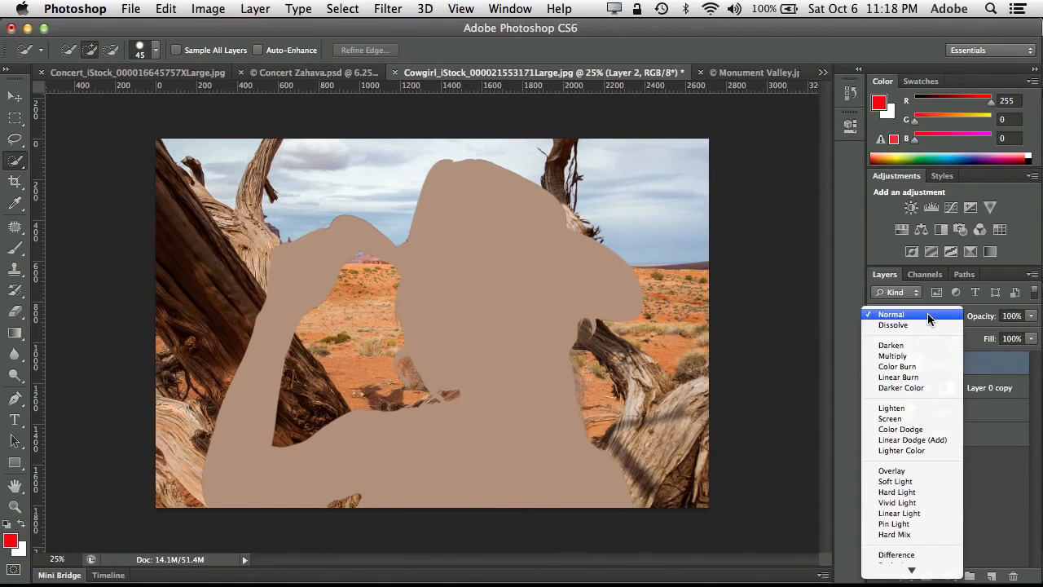
mouse_move(913, 574)
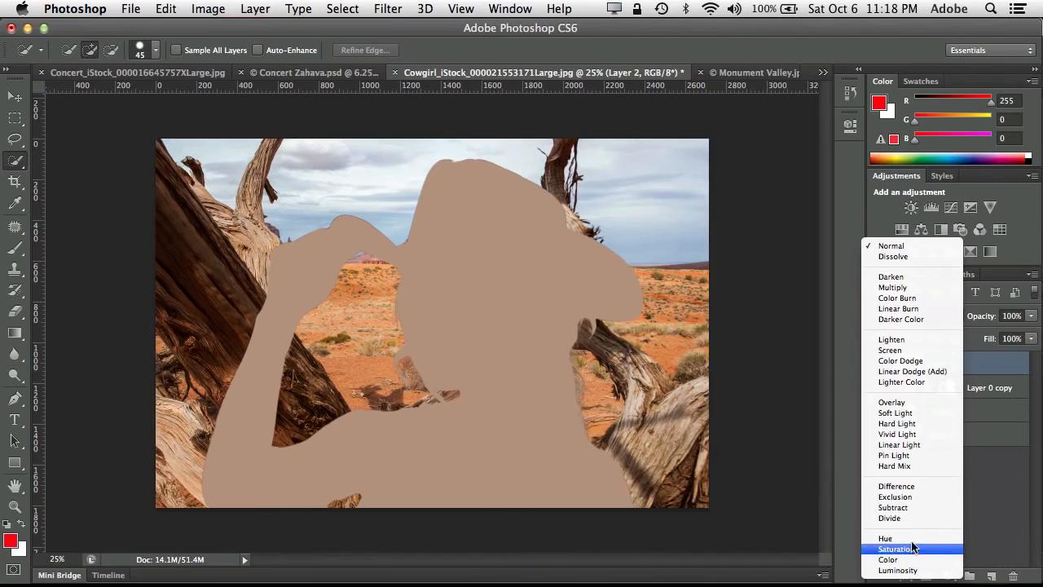
left_click(914, 559)
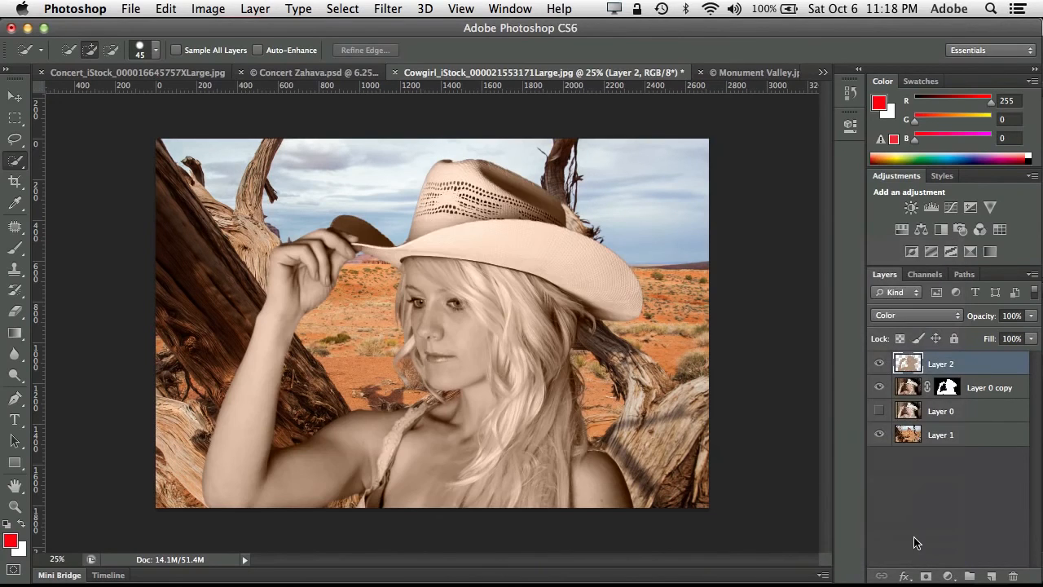
left_click_drag(988, 317, 961, 319)
left_click_drag(978, 319, 963, 323)
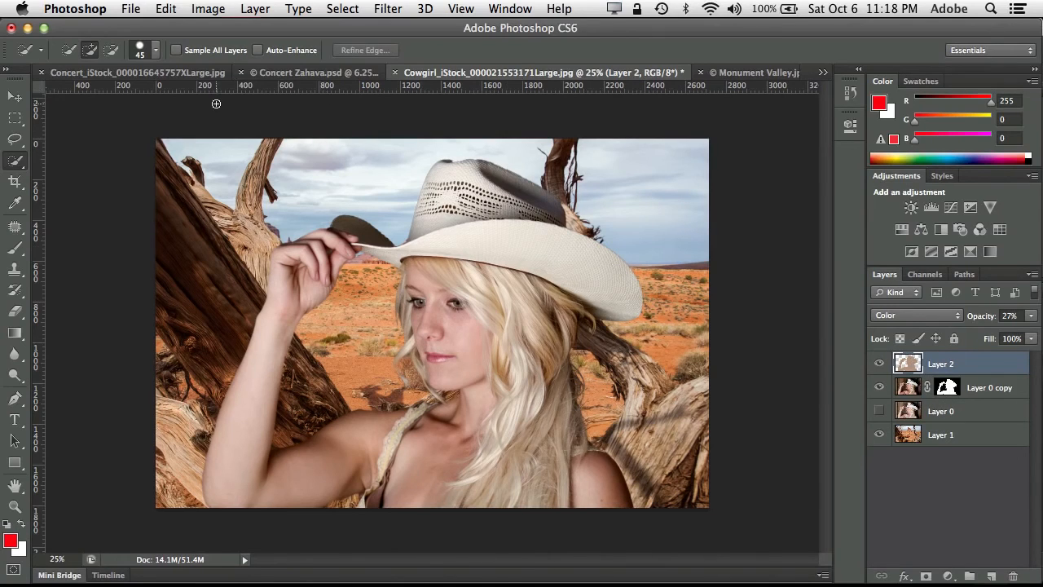
- Switch to the concert composite and add the title text "RoCK STAR" across the upper edge of the image
left_click(269, 74)
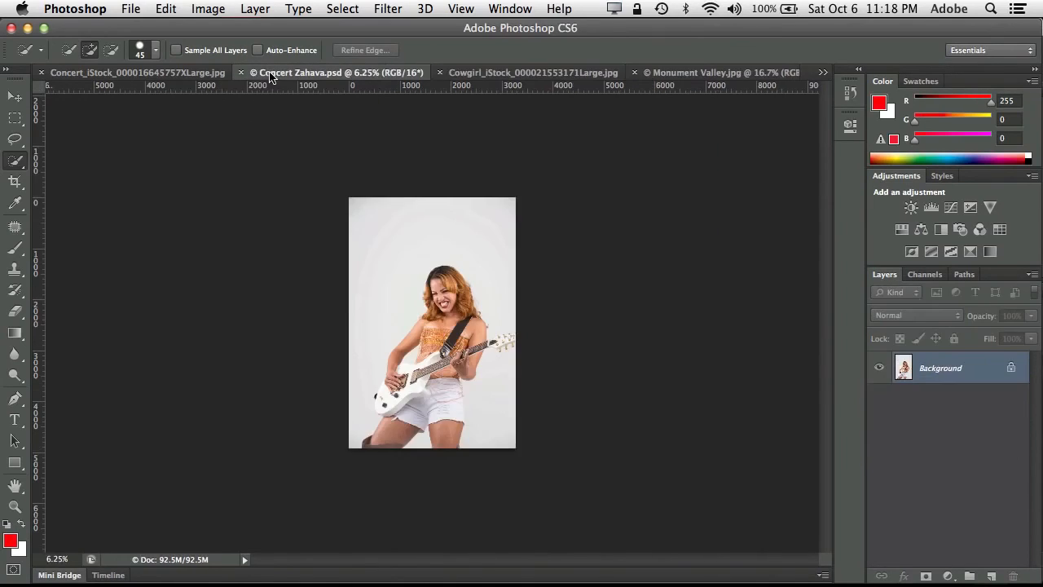
left_click(200, 76)
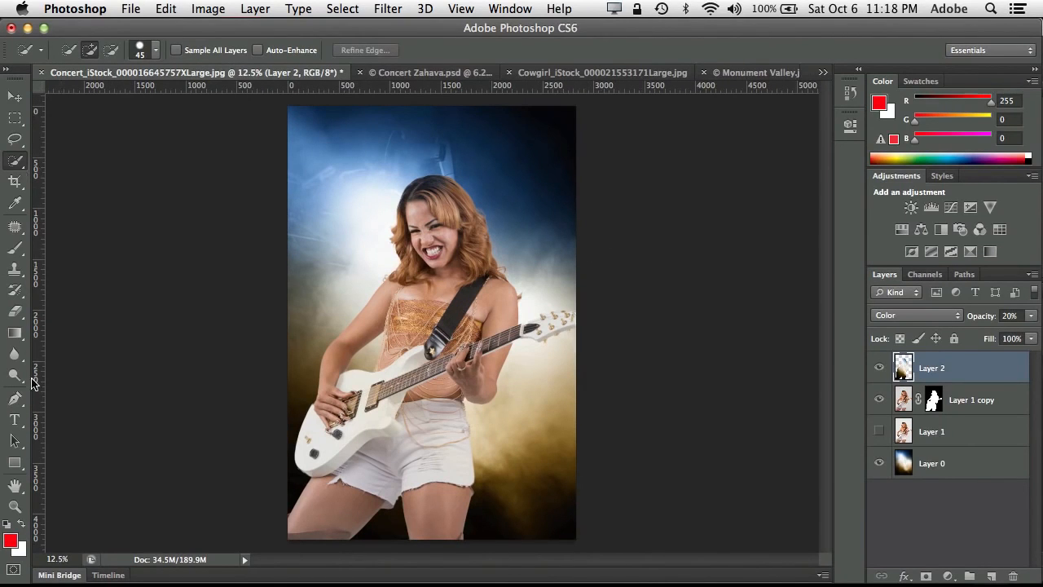
left_click(16, 419)
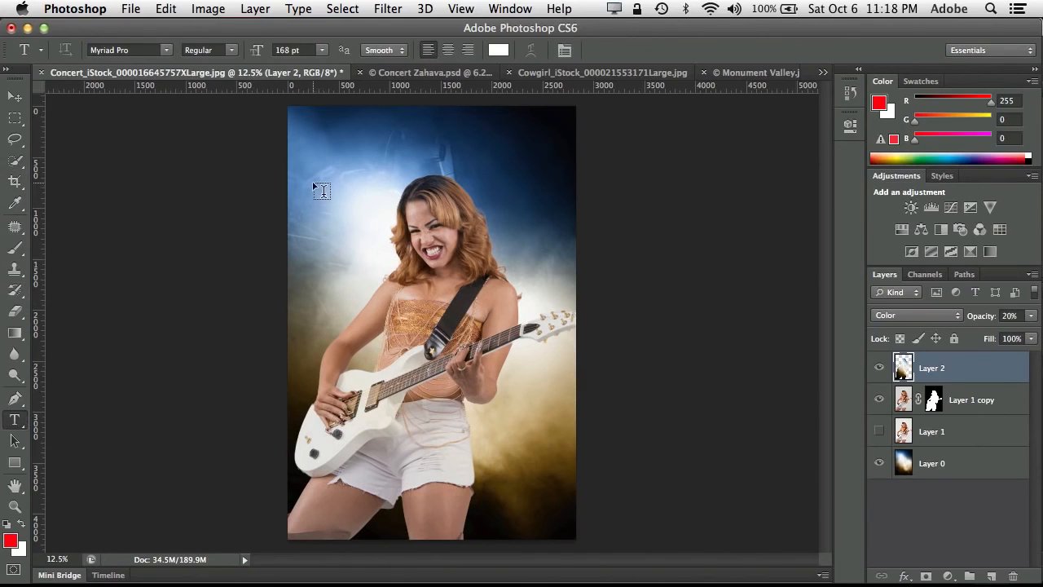
left_click(311, 132)
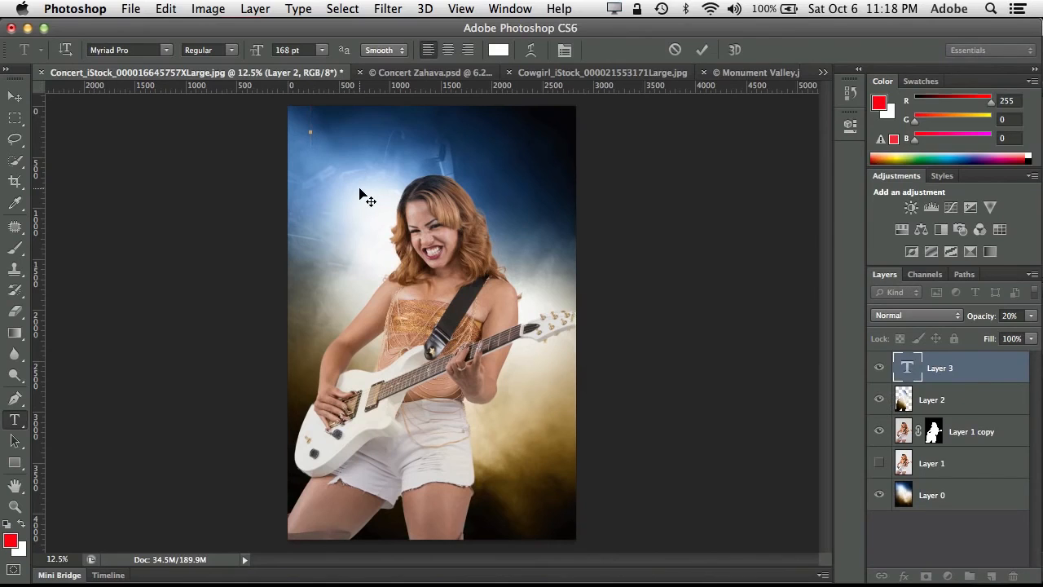
type("ROCK")
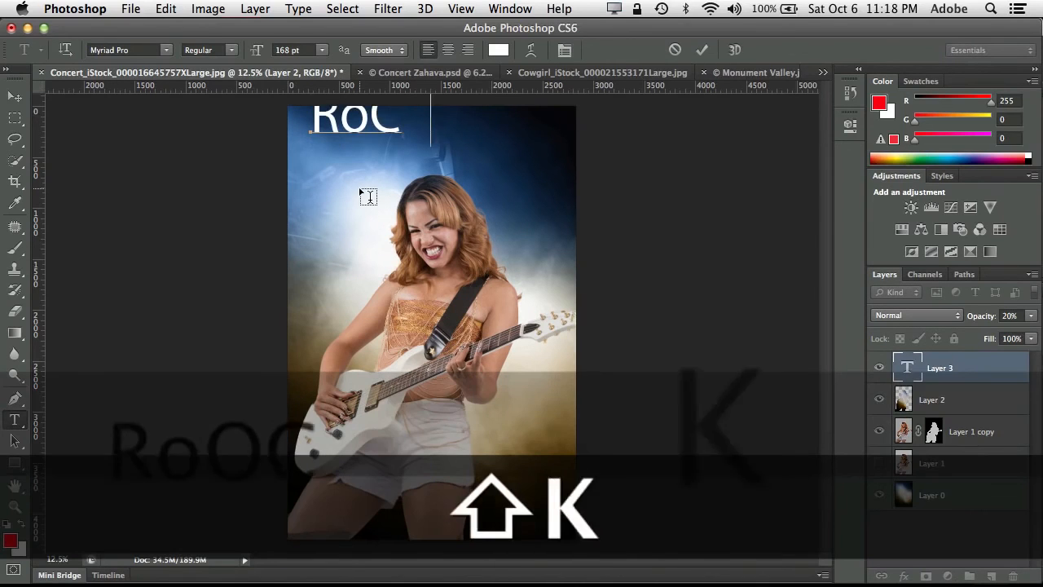
type(" STAR")
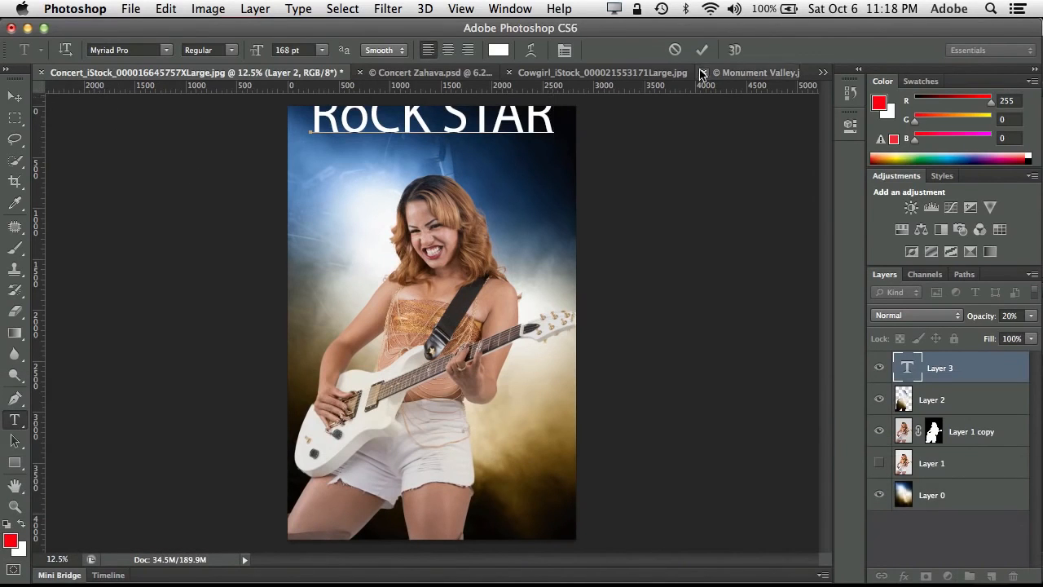
left_click(702, 51)
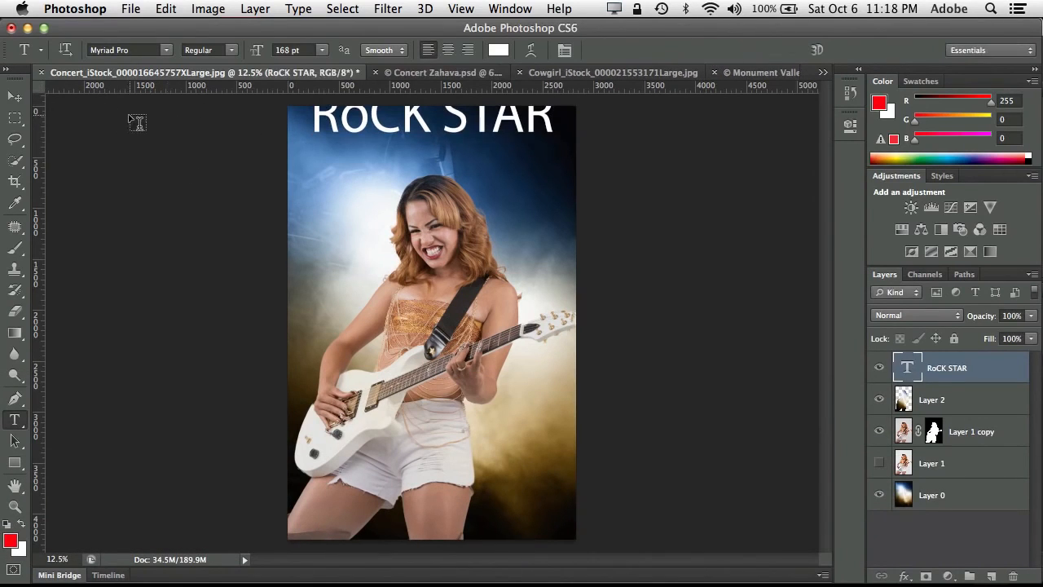
- Move the title down until it sits fully inside the image and replace its lowercase "o" with a capital "O"
left_click(14, 97)
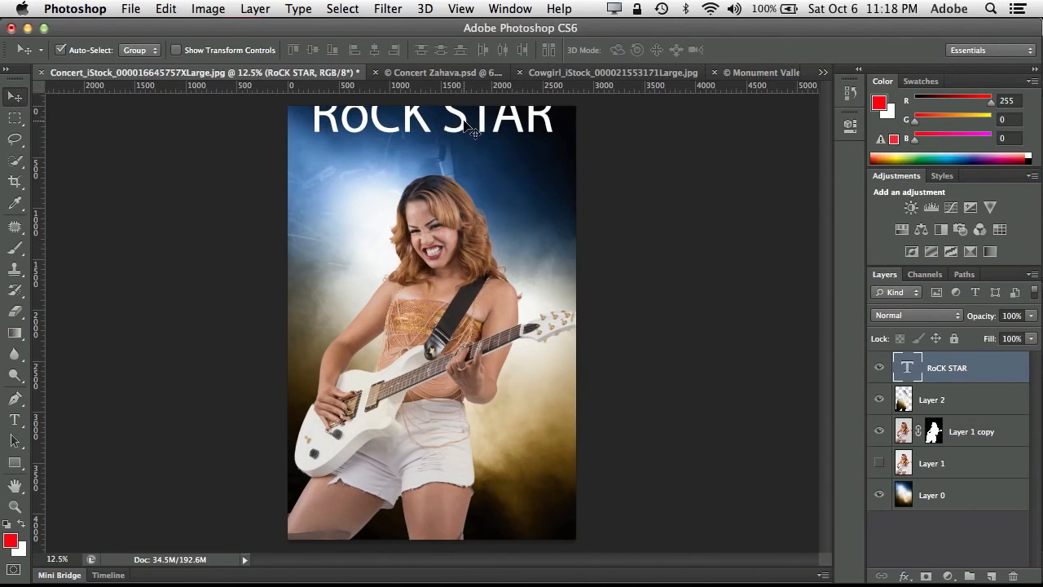
left_click_drag(459, 130, 461, 156)
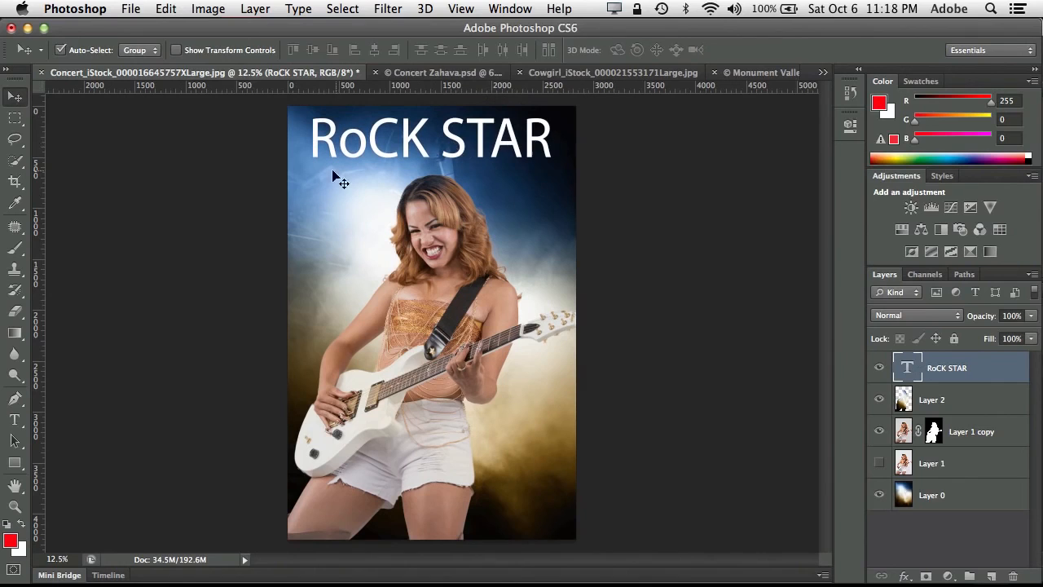
left_click(15, 419)
left_click_drag(370, 135, 345, 122)
type("O")
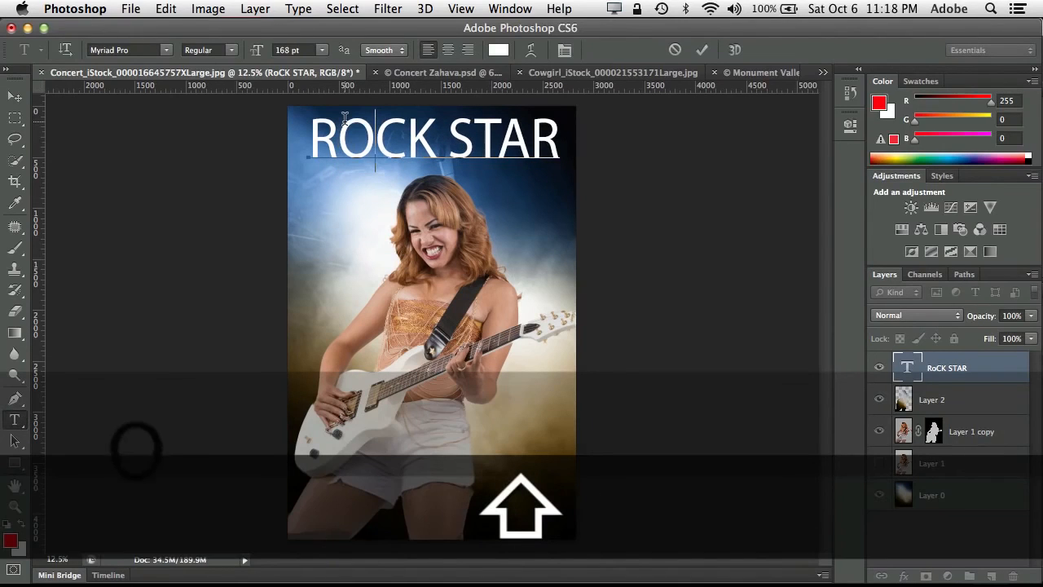
- Set the whole title in the A bite font at 105 pt
left_click_drag(560, 141, 283, 125)
left_click(162, 51)
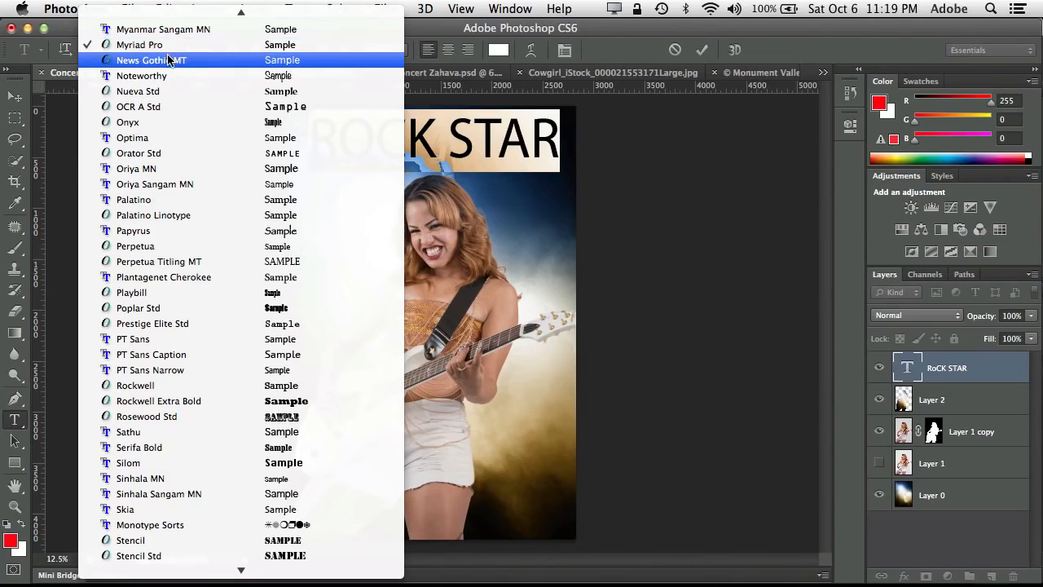
mouse_move(169, 4)
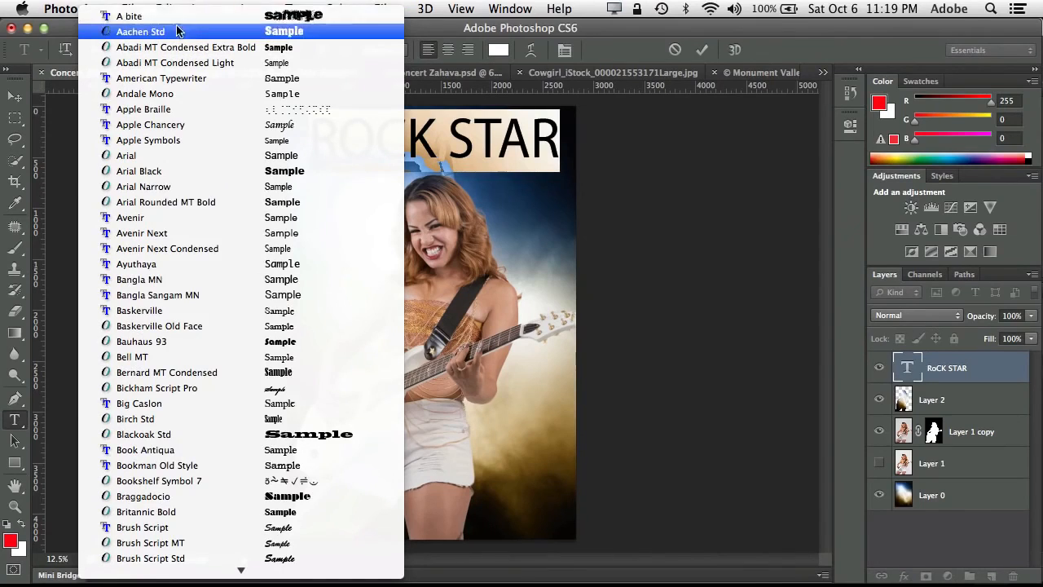
left_click(176, 17)
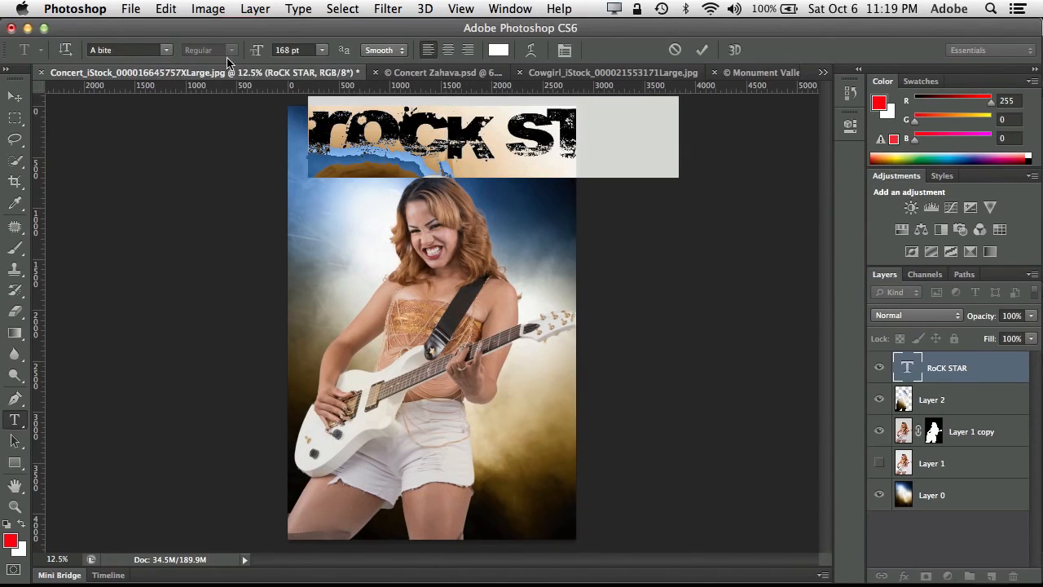
left_click(321, 51)
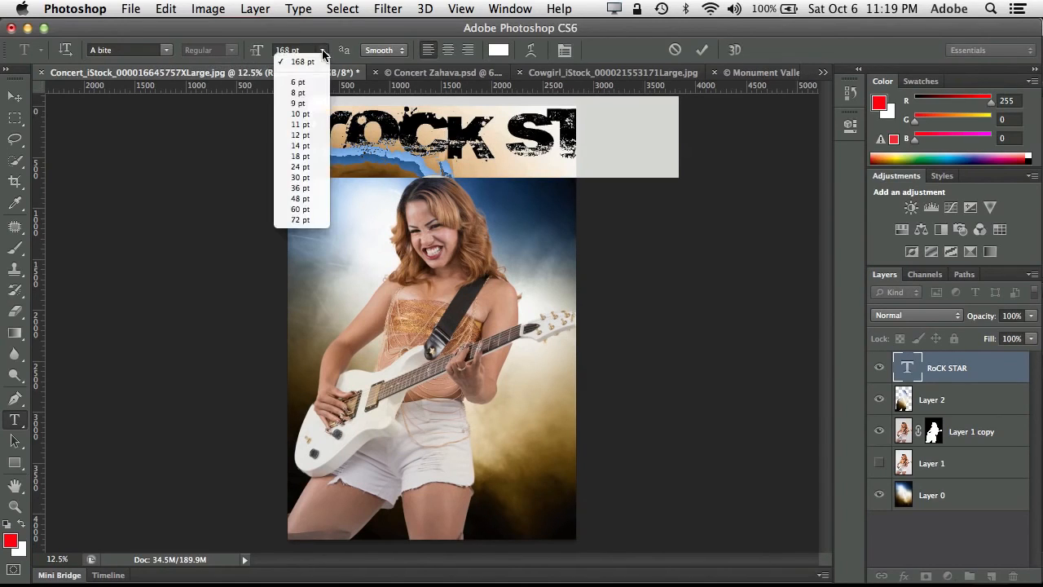
left_click(310, 220)
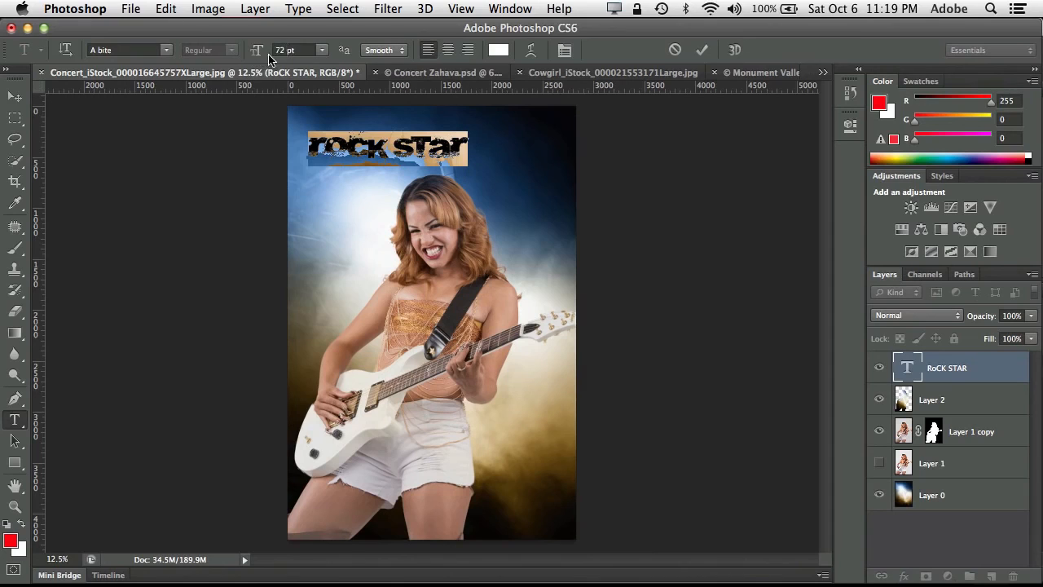
left_click_drag(256, 54, 282, 63)
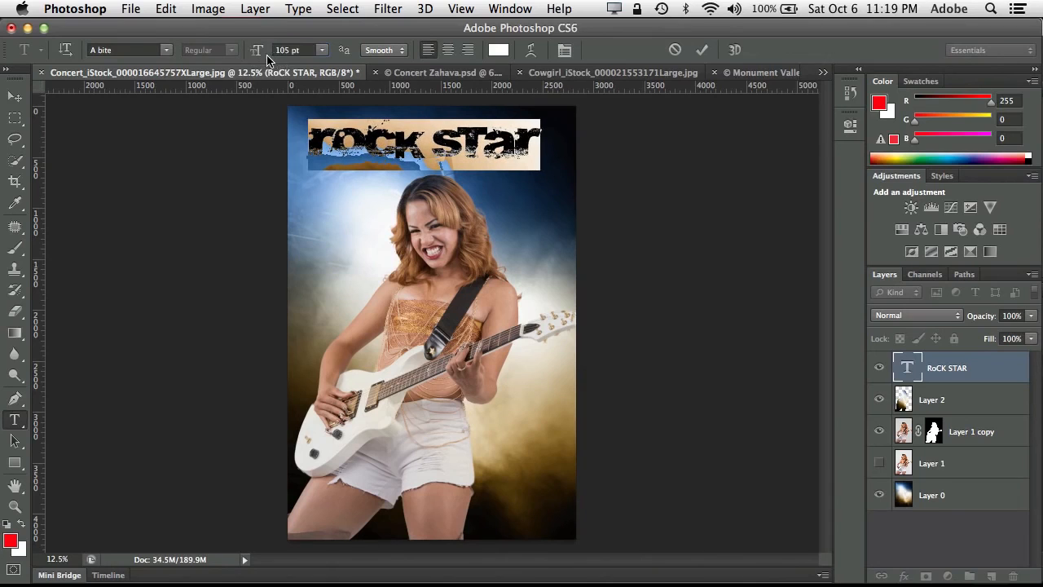
- Recolor the title with the skin tone sampled from the guitarist's thigh, #9f7c6d
left_click(498, 49)
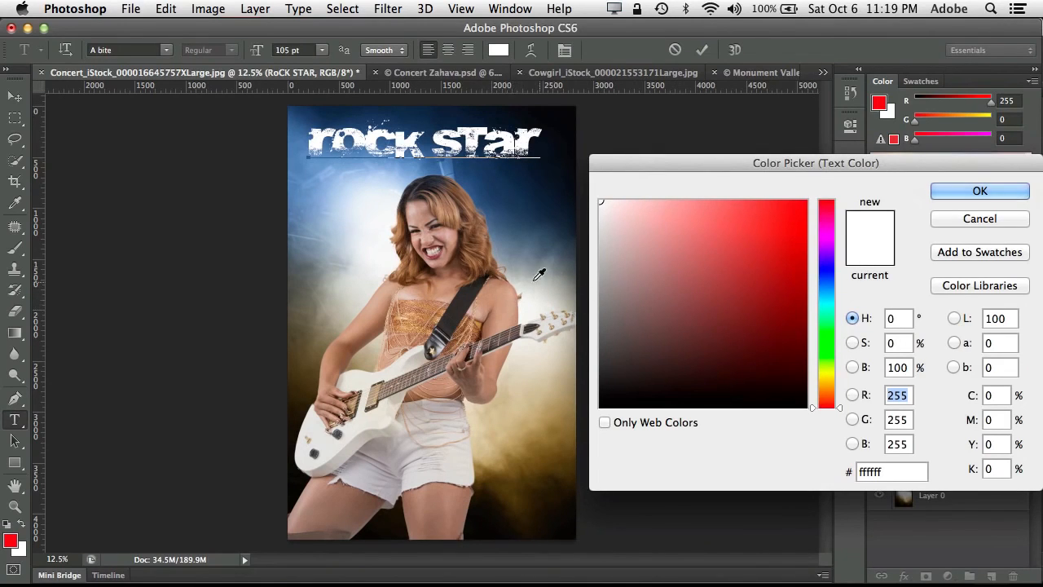
left_click(545, 399)
left_click(535, 445)
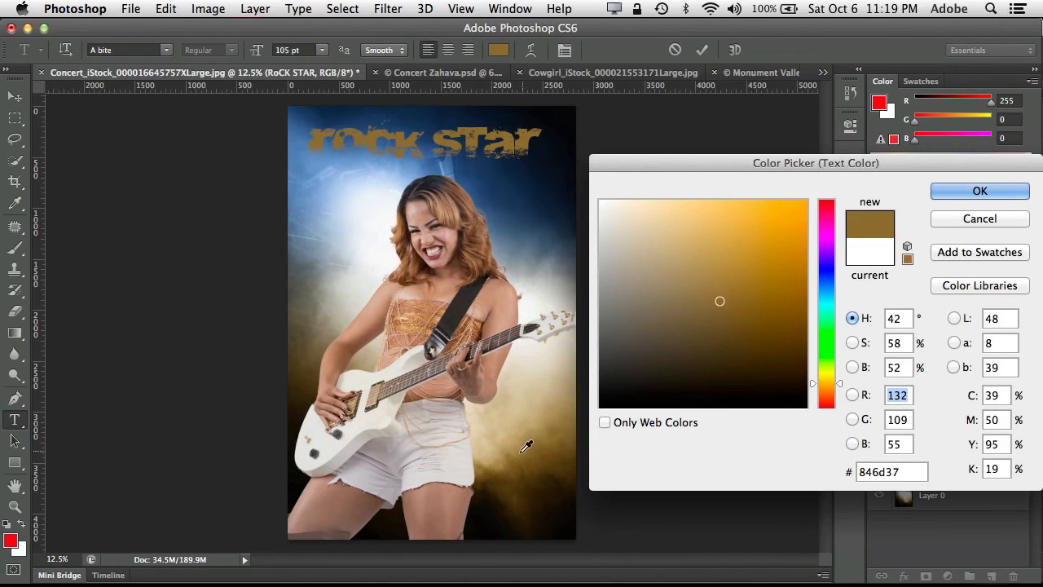
left_click(442, 502)
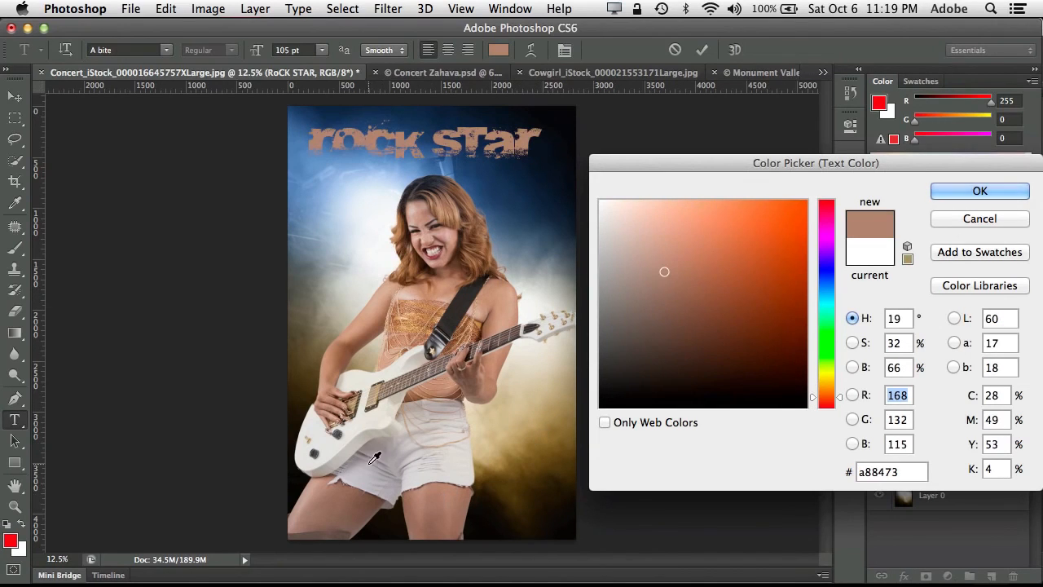
left_click(428, 513)
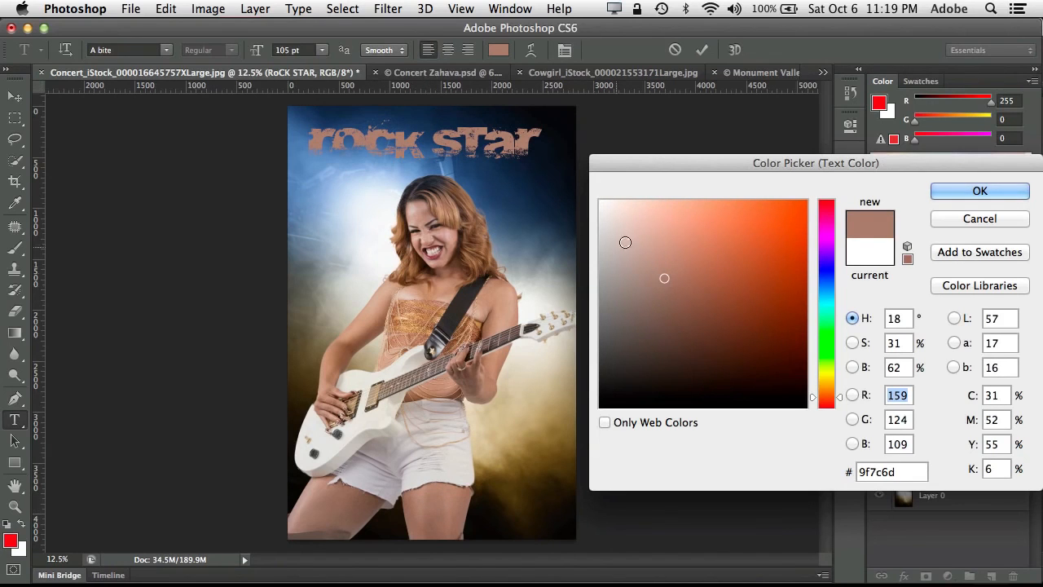
left_click(947, 193)
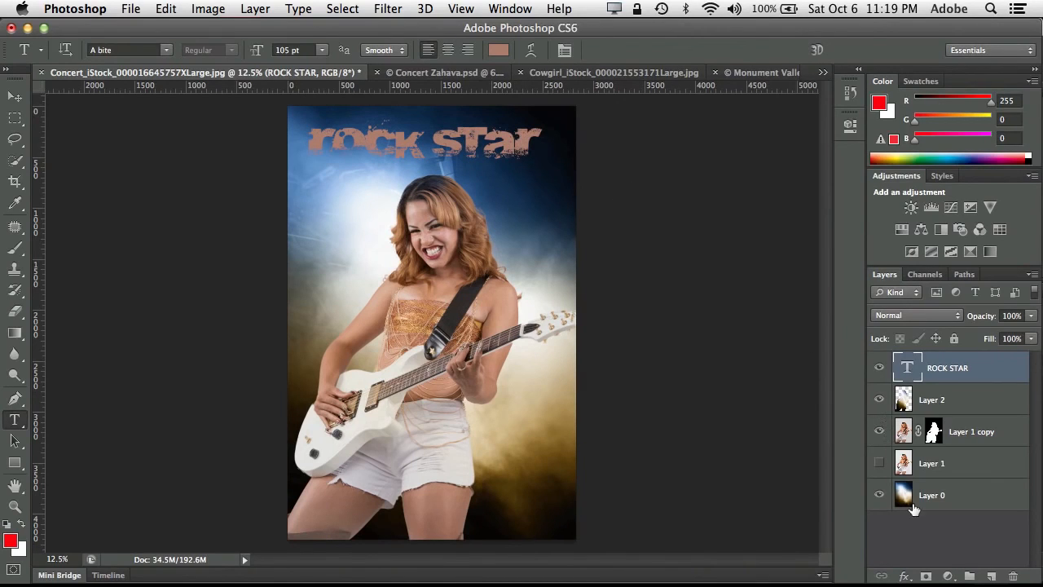
- Add a drop shadow to the title and offset the shadow slightly below the letters
left_click(905, 576)
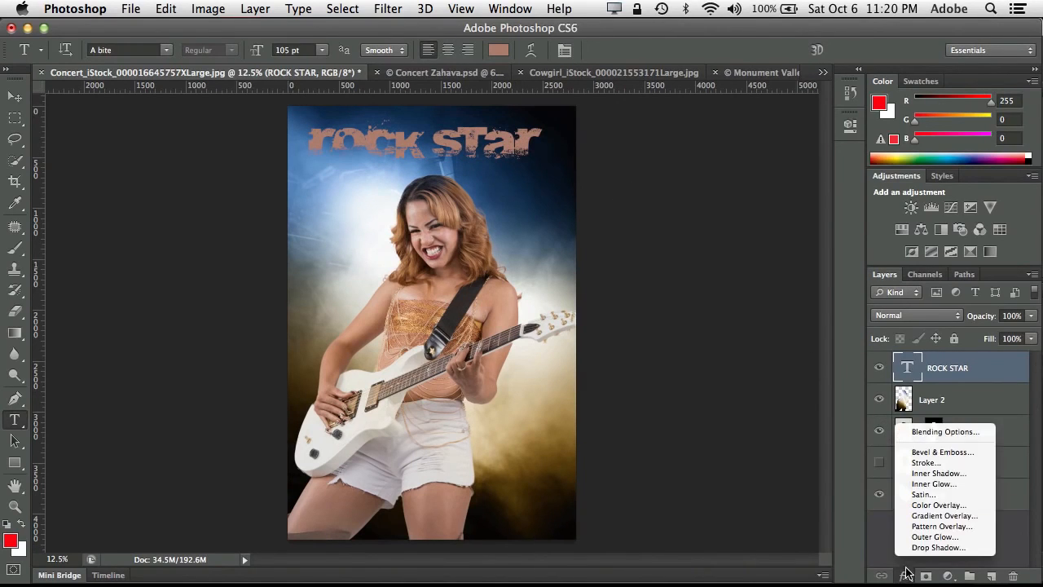
left_click(925, 552)
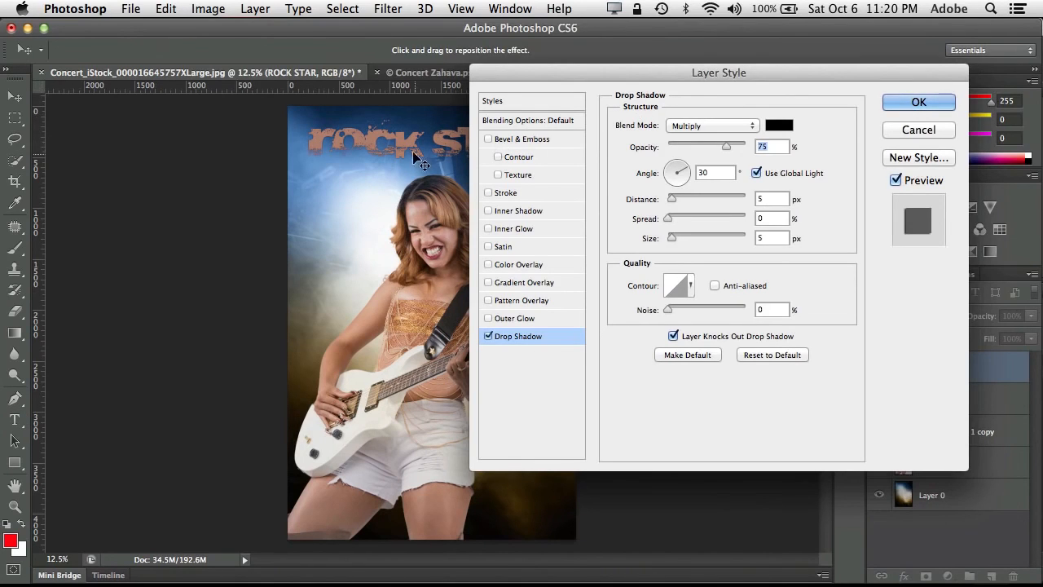
left_click_drag(416, 145, 418, 162)
left_click(904, 101)
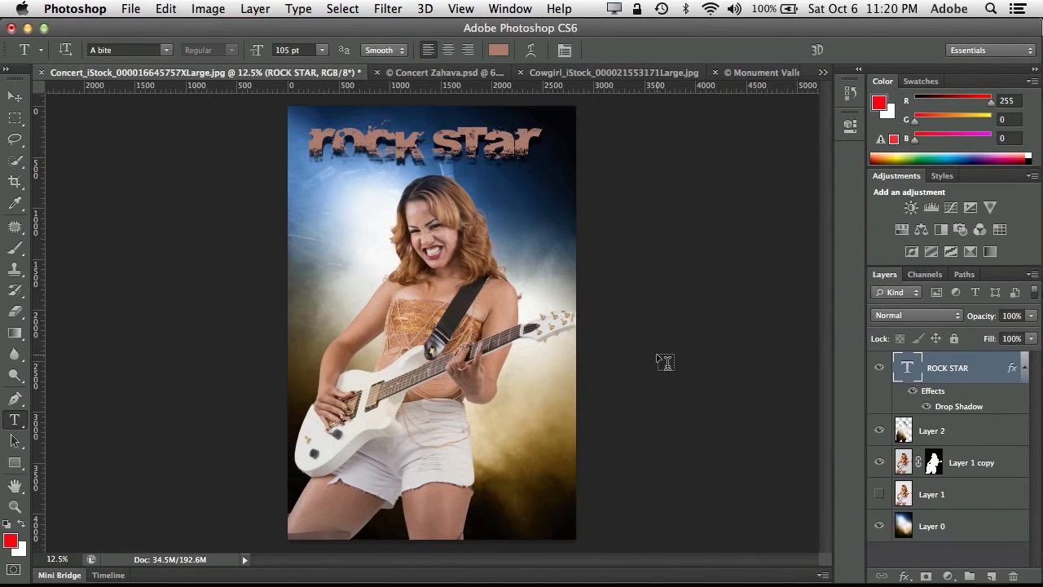
- Toggle the title layer off and on to compare, and reposition the title slightly with the Move tool
left_click(880, 368)
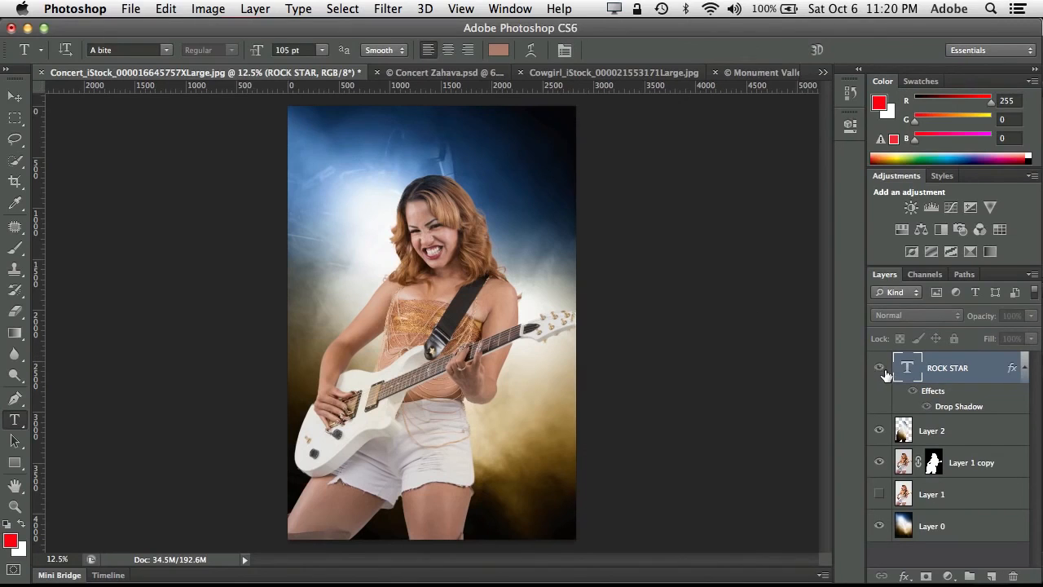
left_click(880, 368)
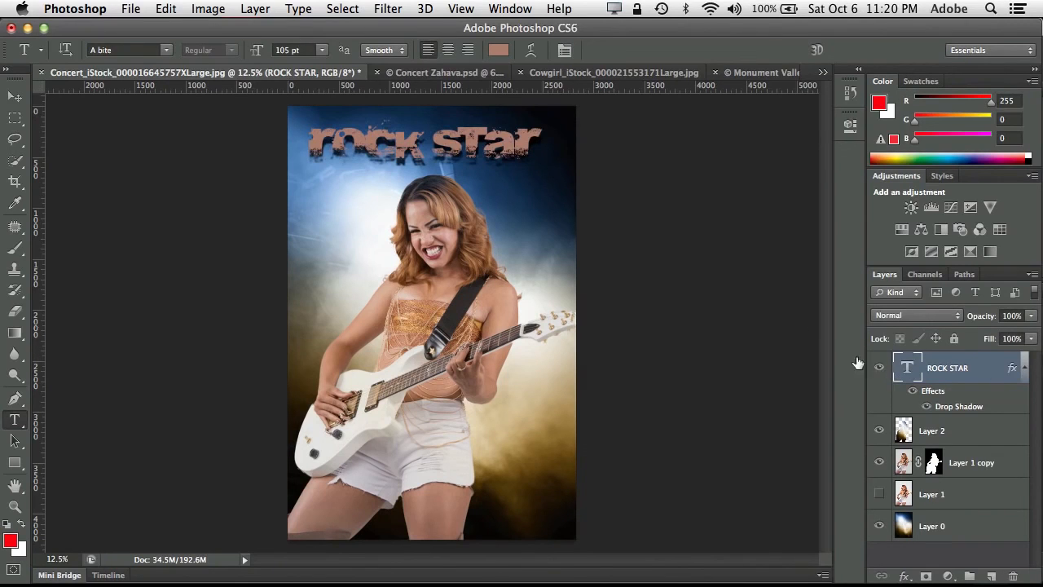
left_click(15, 96)
mouse_move(379, 149)
left_mouse_down()
mouse_move(368, 320)
mouse_move(356, 202)
mouse_move(368, 143)
left_mouse_up()
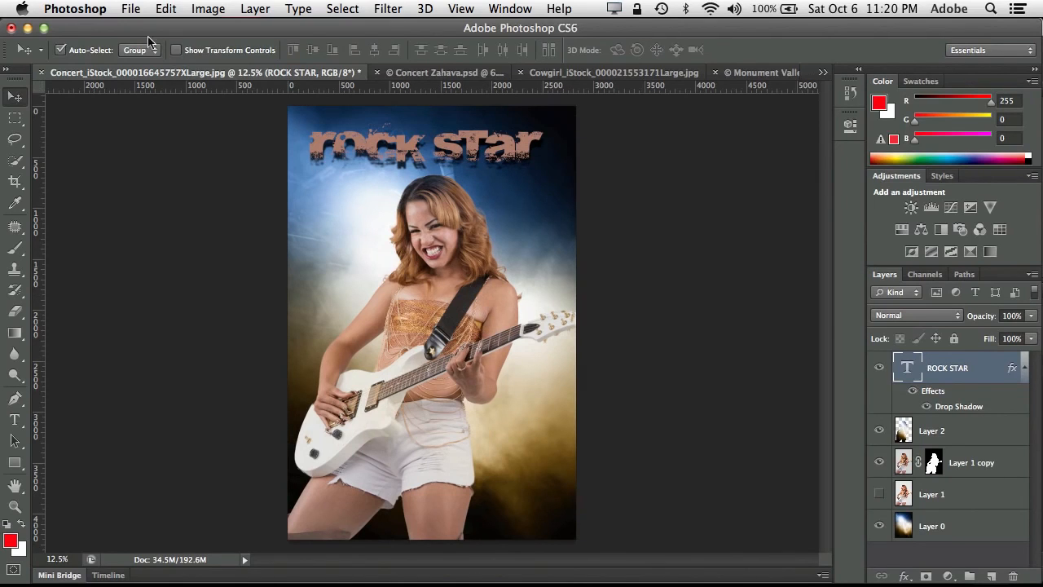
left_click(131, 10)
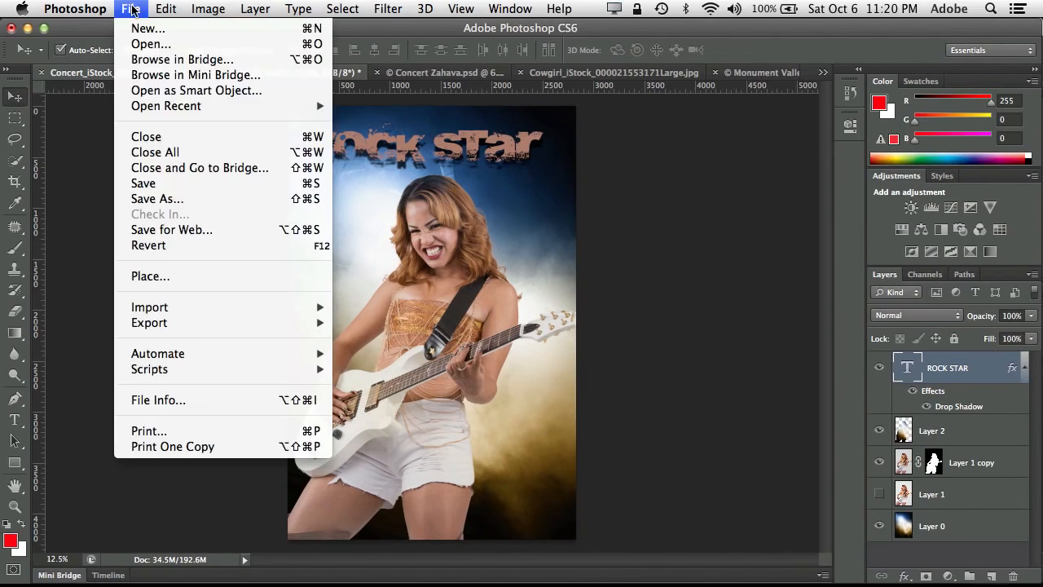
left_click(162, 198)
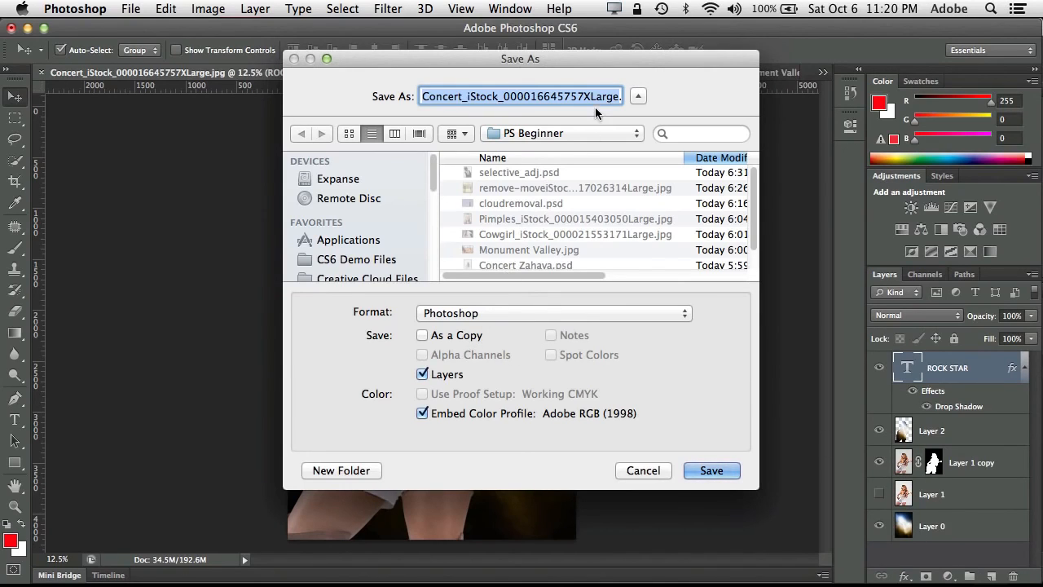
left_click_drag(593, 96, 626, 96)
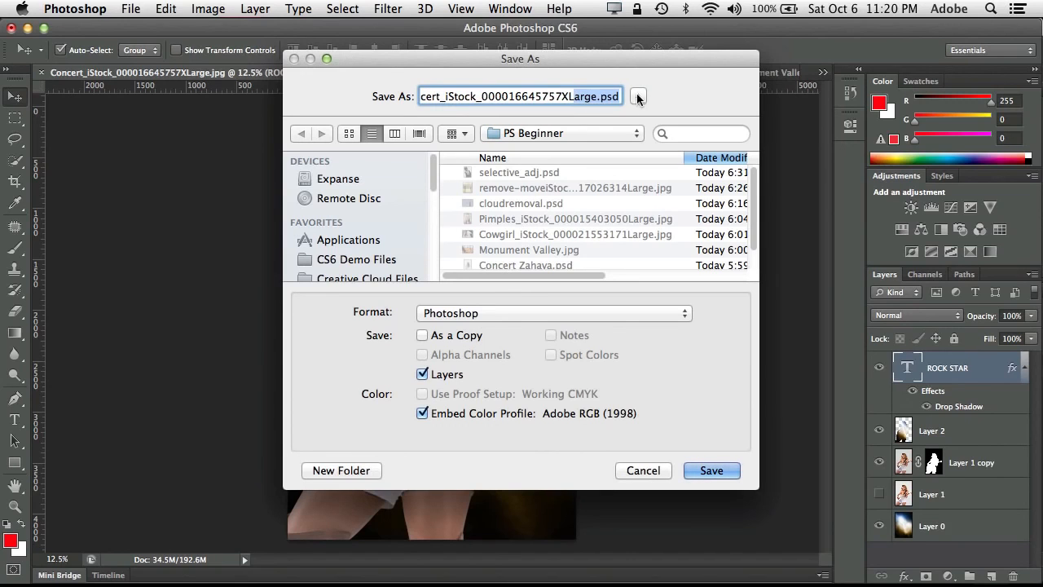
left_click(701, 469)
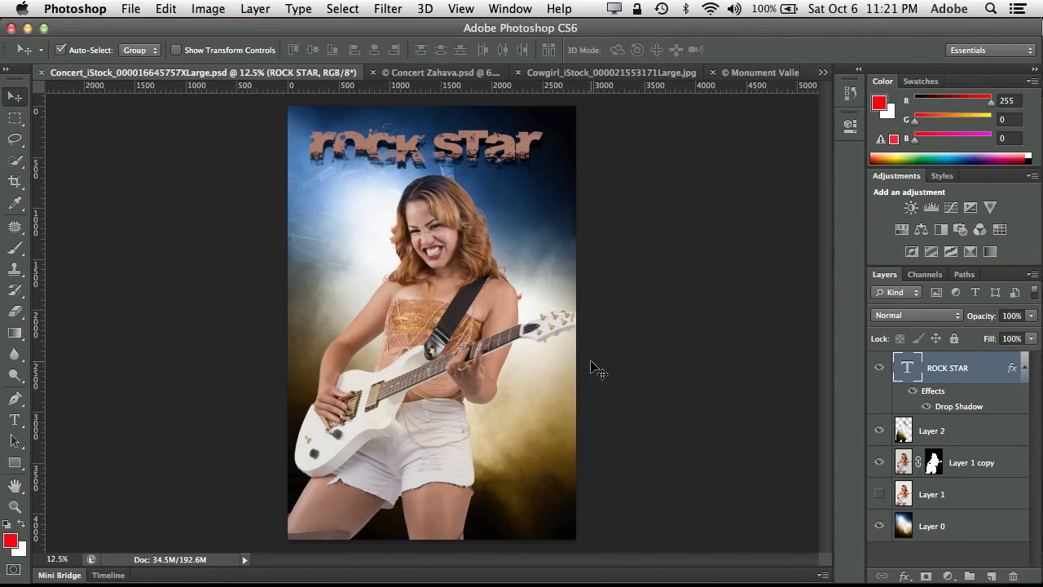
- Prepare a Save for Web export of the composite and set its image height to 1024 px with linked proportions
left_click(131, 8)
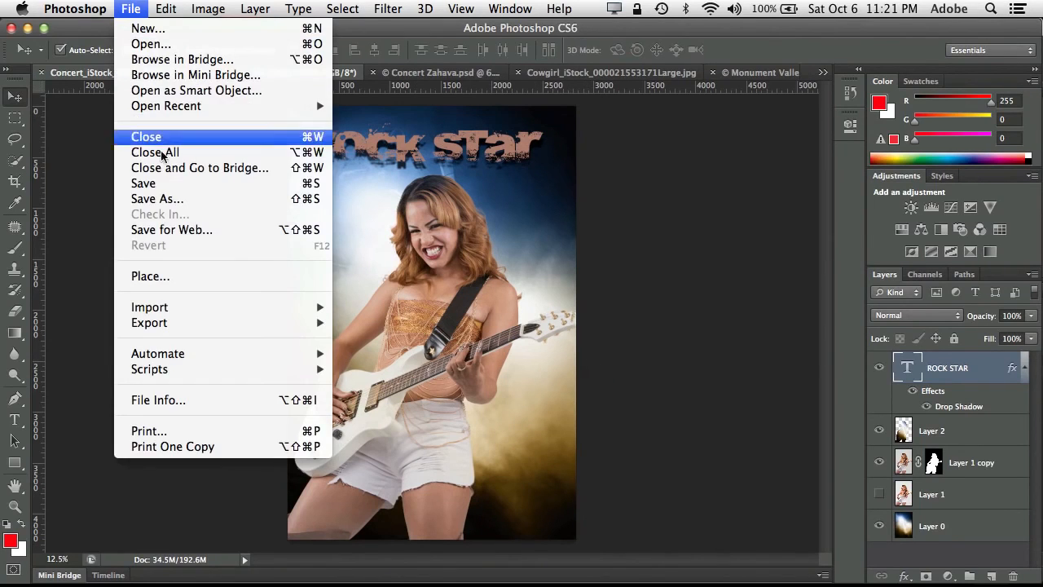
left_click(182, 231)
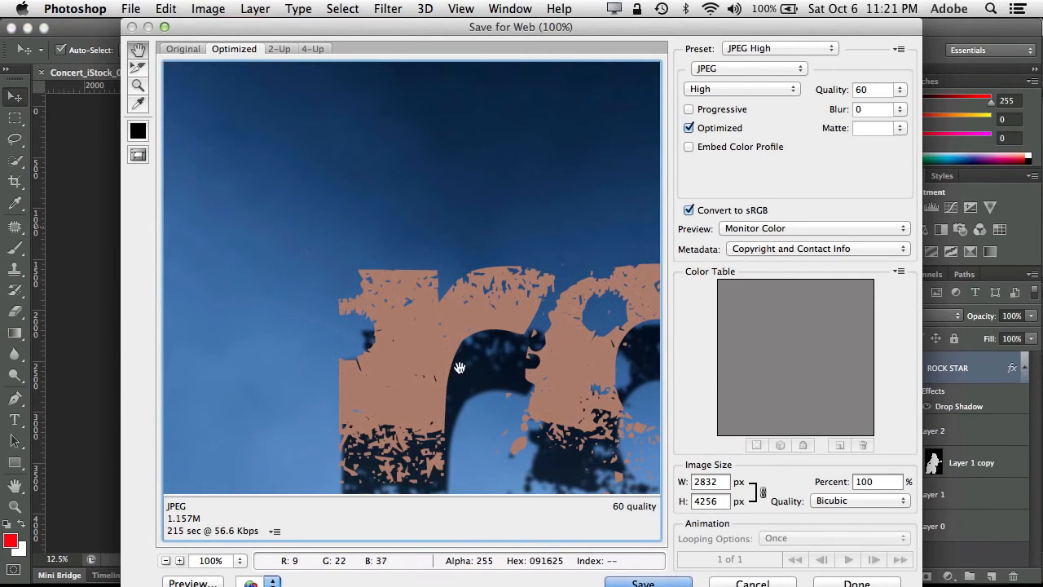
left_click(719, 500)
left_click_drag(719, 500, 683, 499)
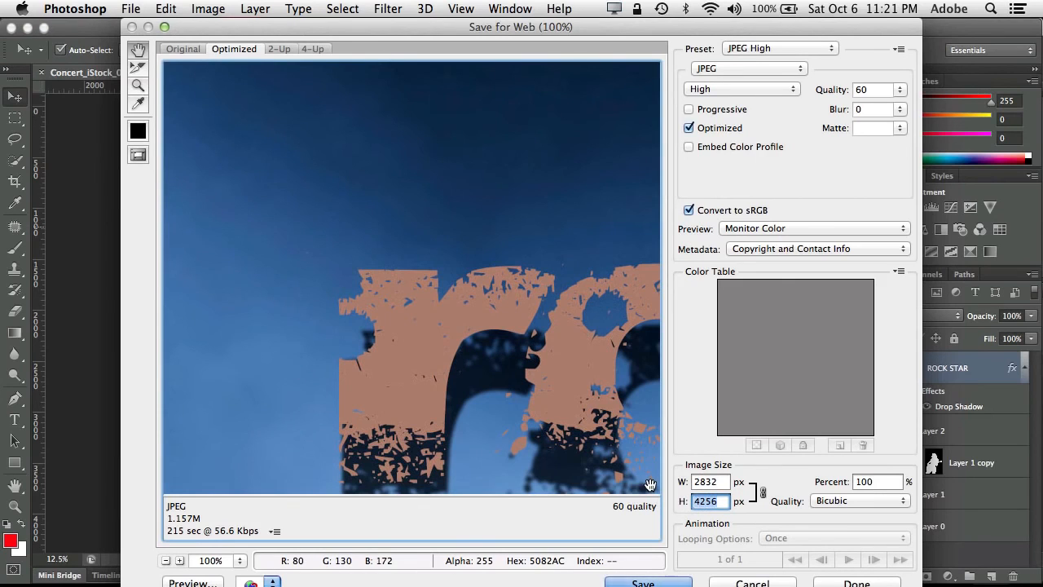
type("10")
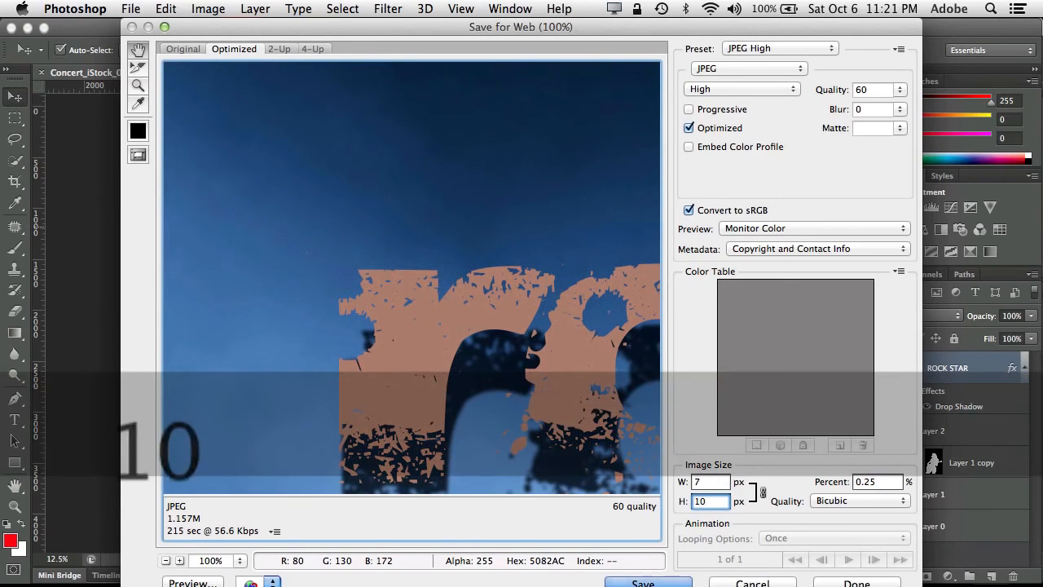
type("24")
key("Tab")
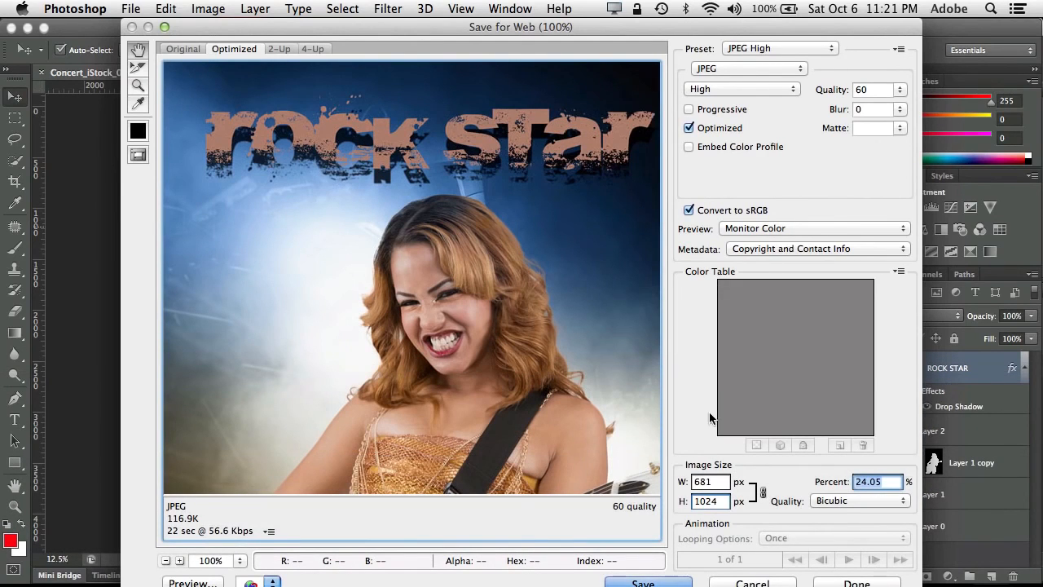
left_click(727, 504)
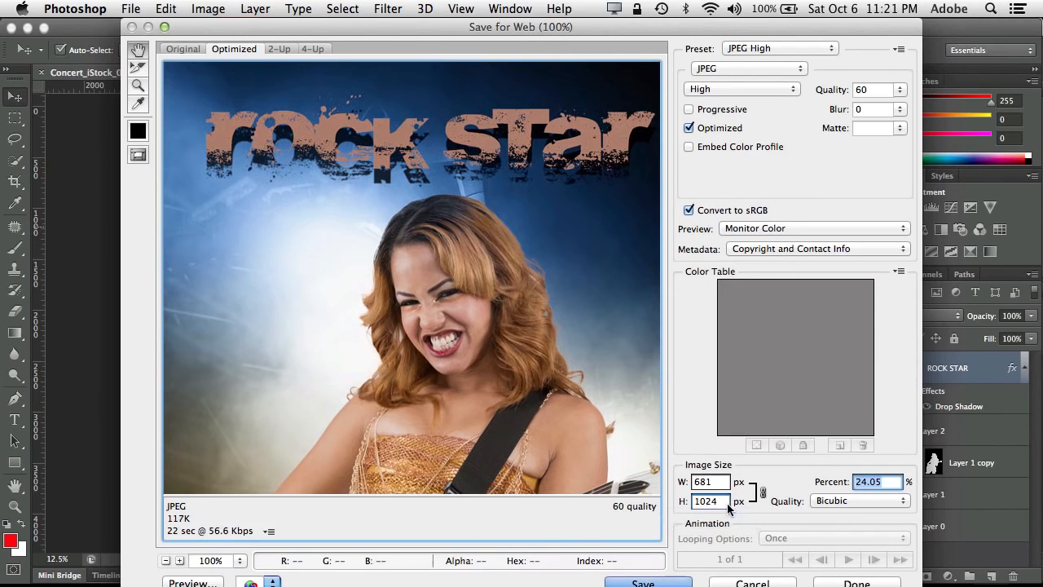
double_click(716, 501)
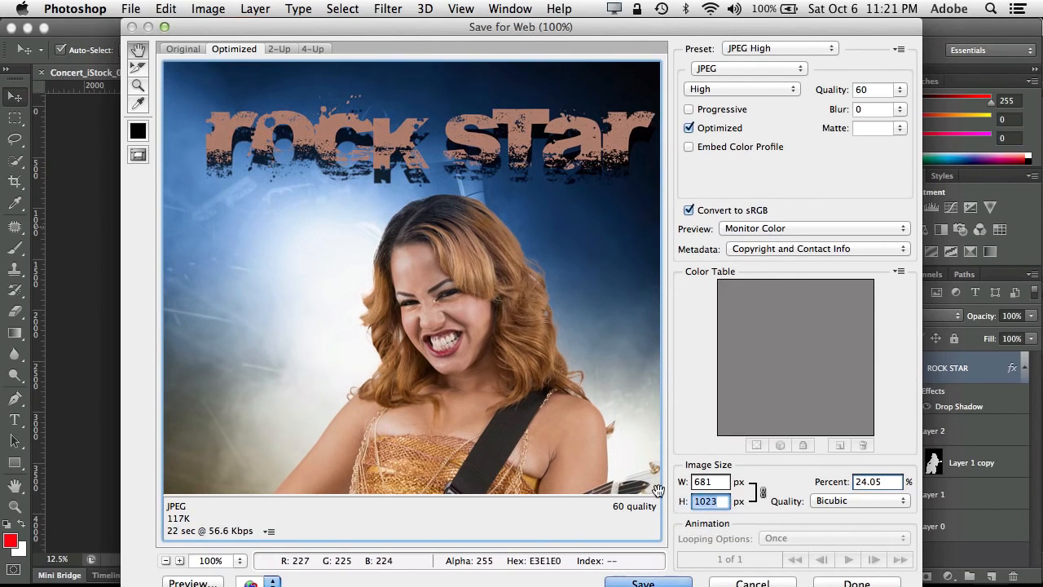